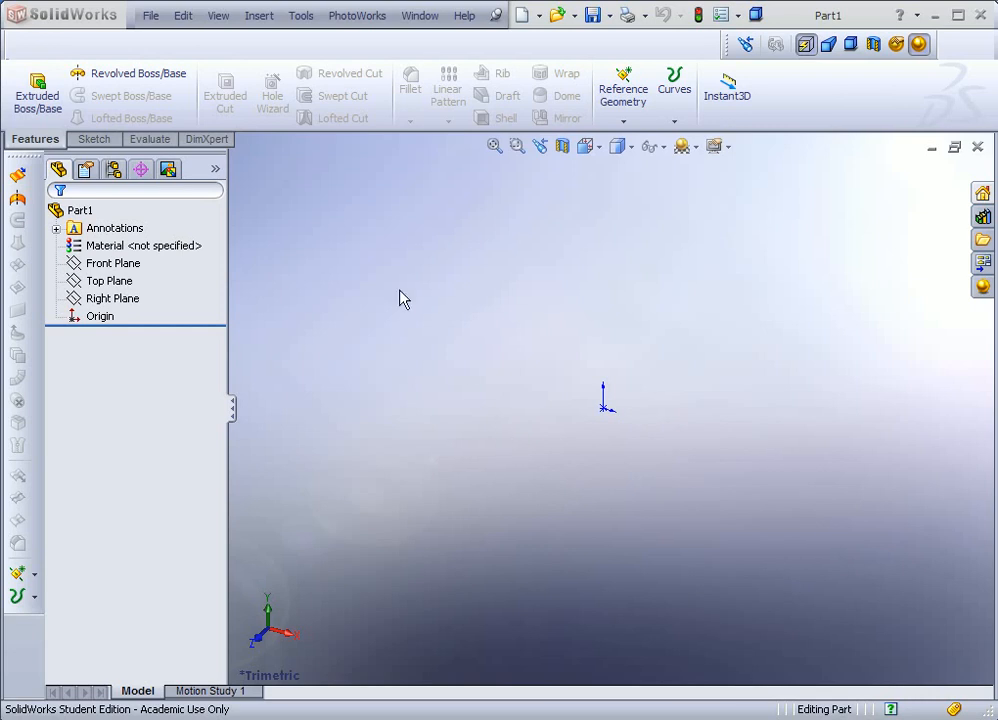
Step: Set the part's document units to IPS (inch) with length decimals at .123
click(150, 15)
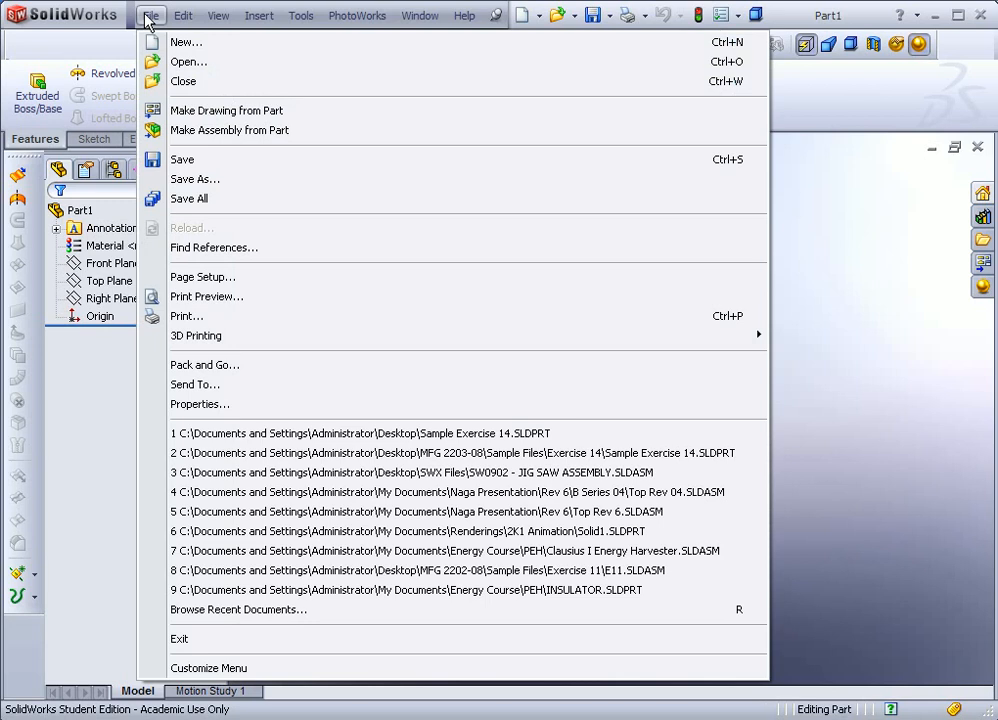
click(89, 42)
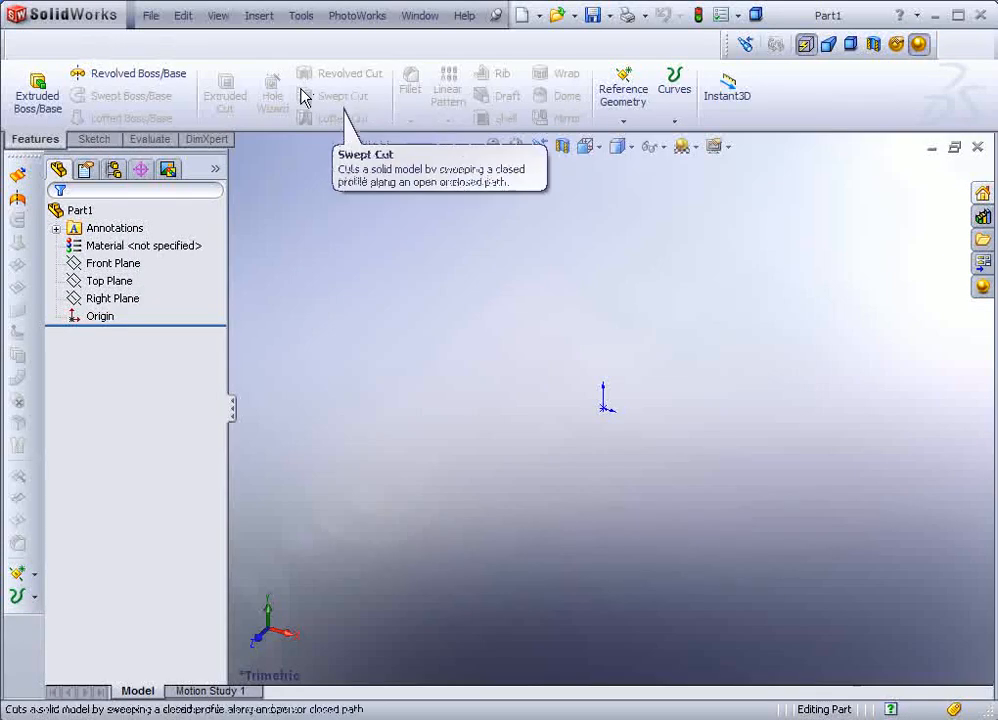
click(720, 16)
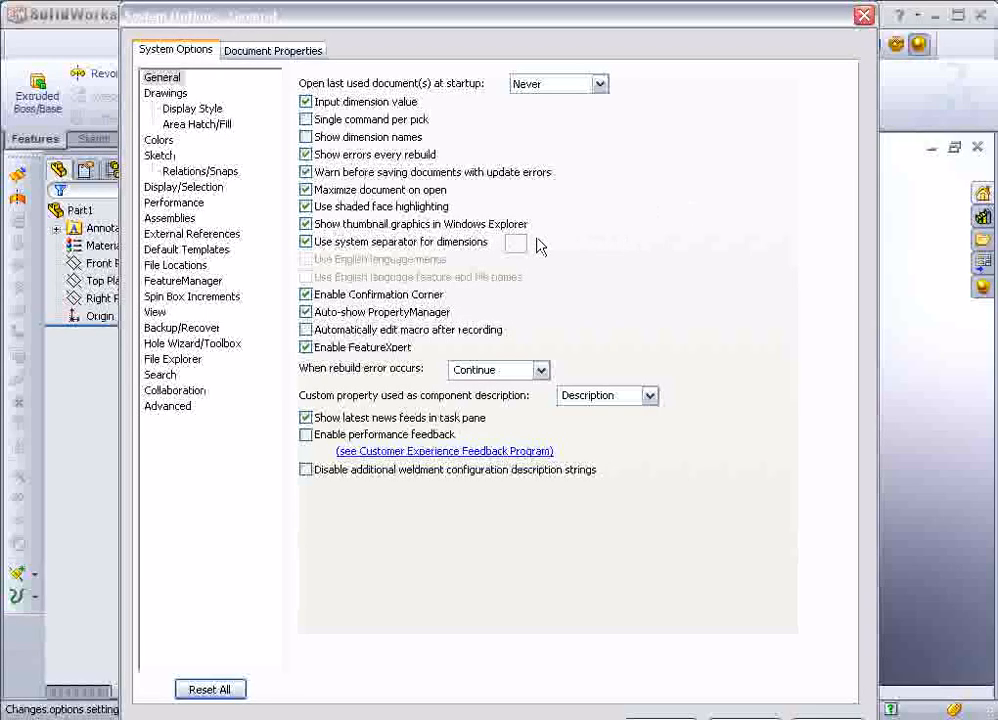
click(271, 51)
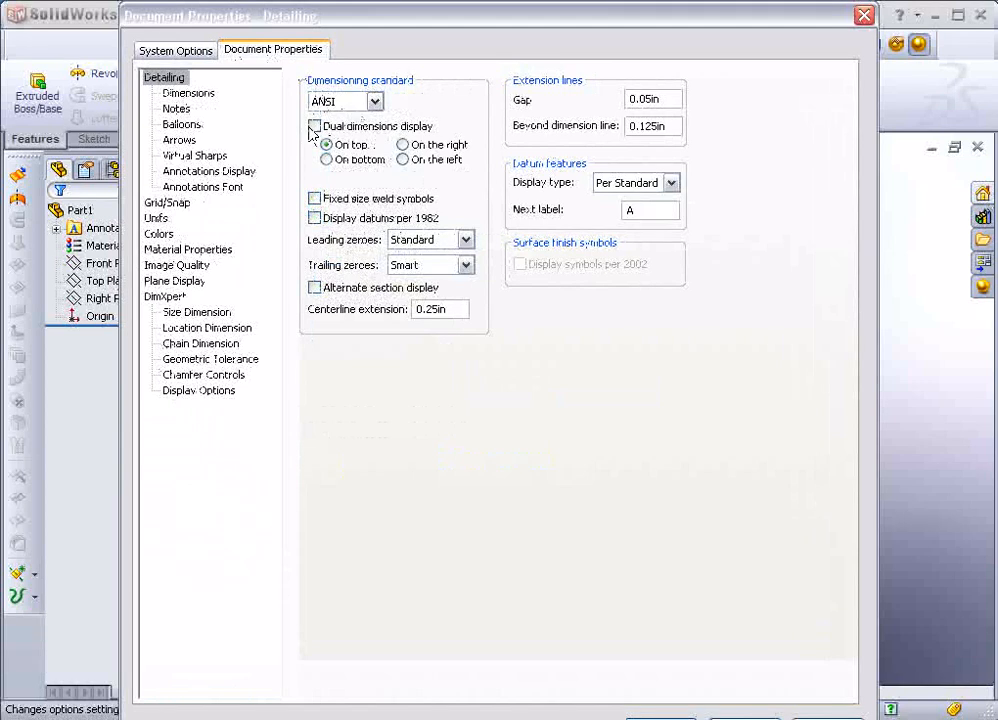
click(157, 219)
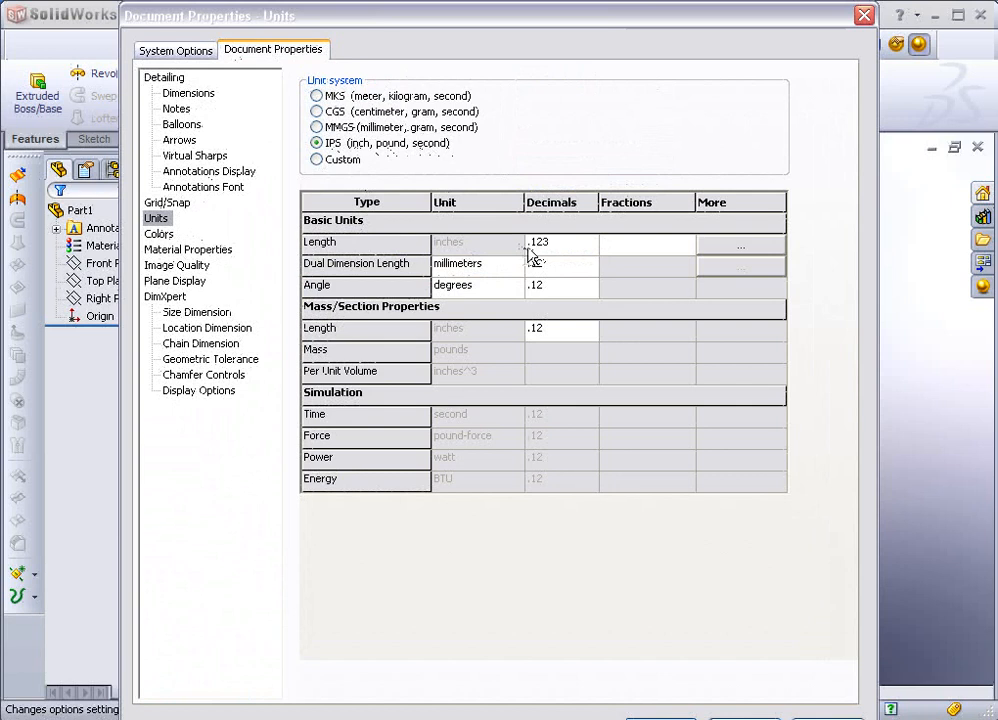
click(559, 252)
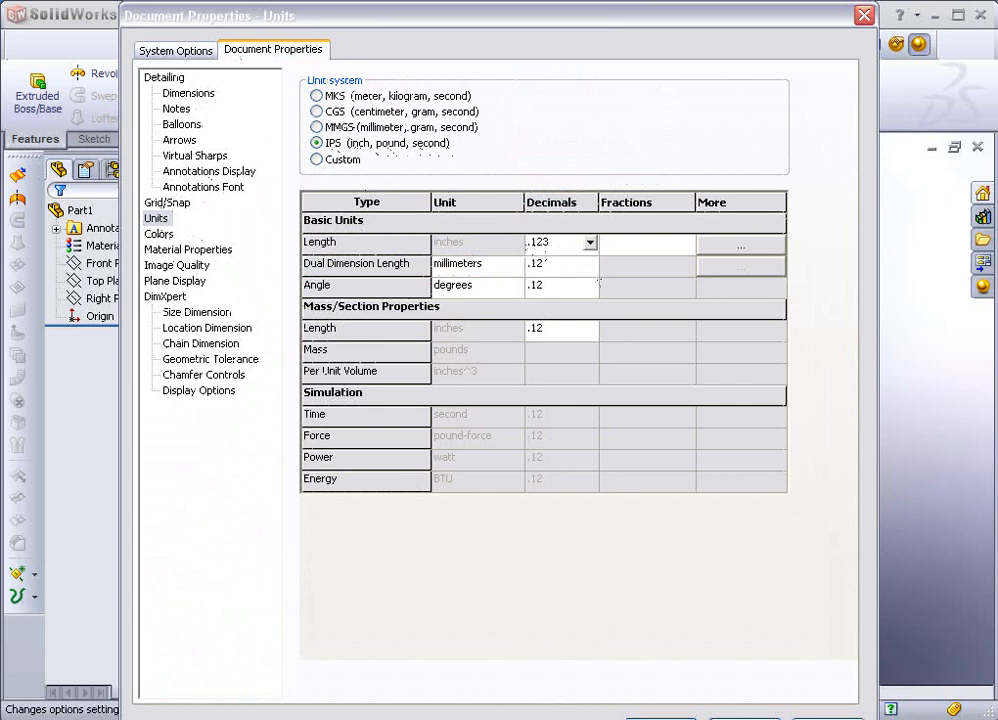
click(648, 717)
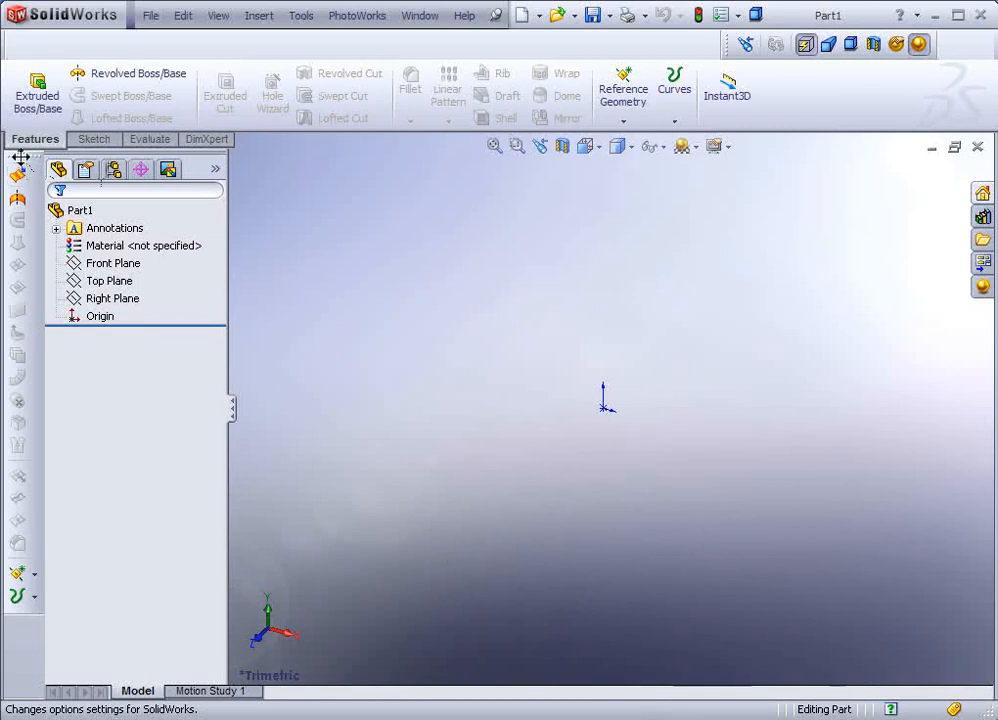
Step: Remove the extra Features toolbar and start a new sketch on the Front Plane
drag(20, 157, 334, 226)
click(813, 223)
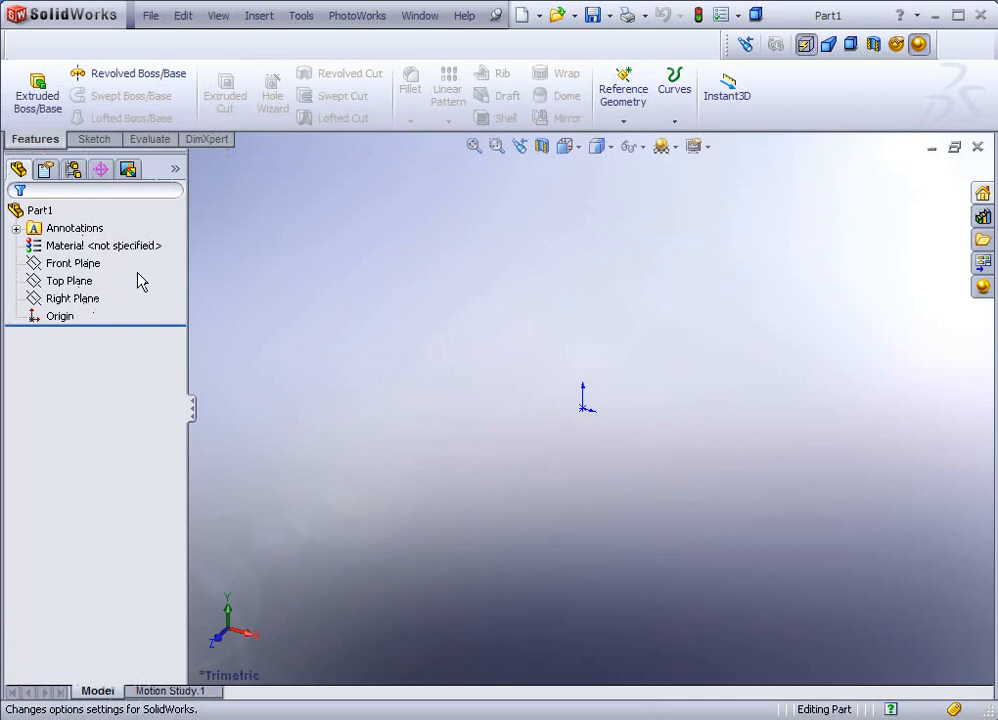
click(80, 266)
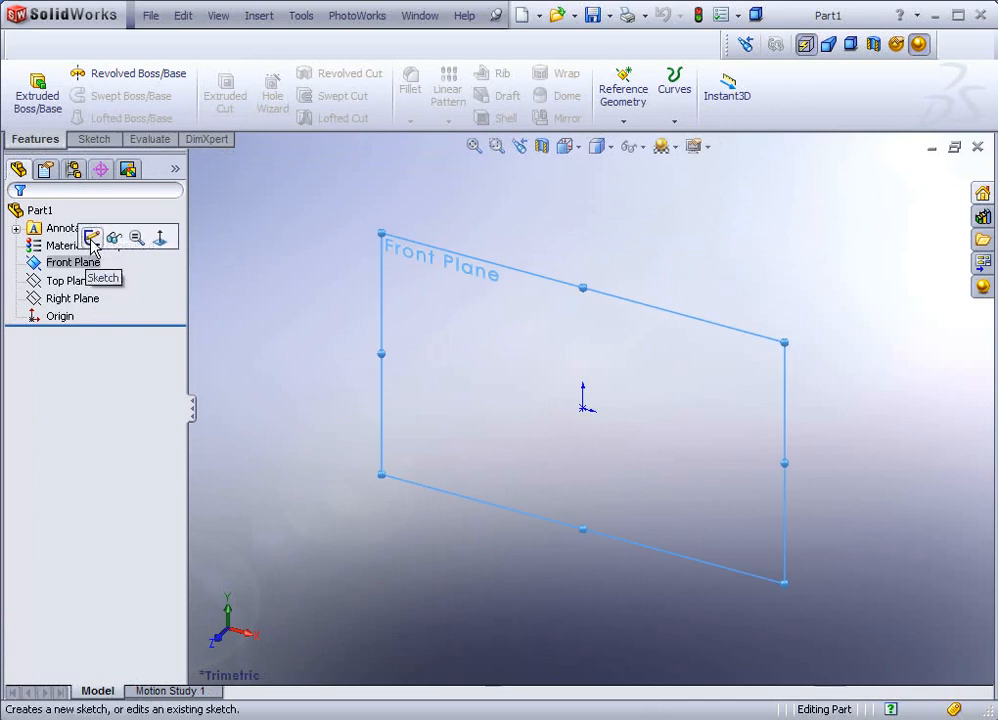
click(96, 140)
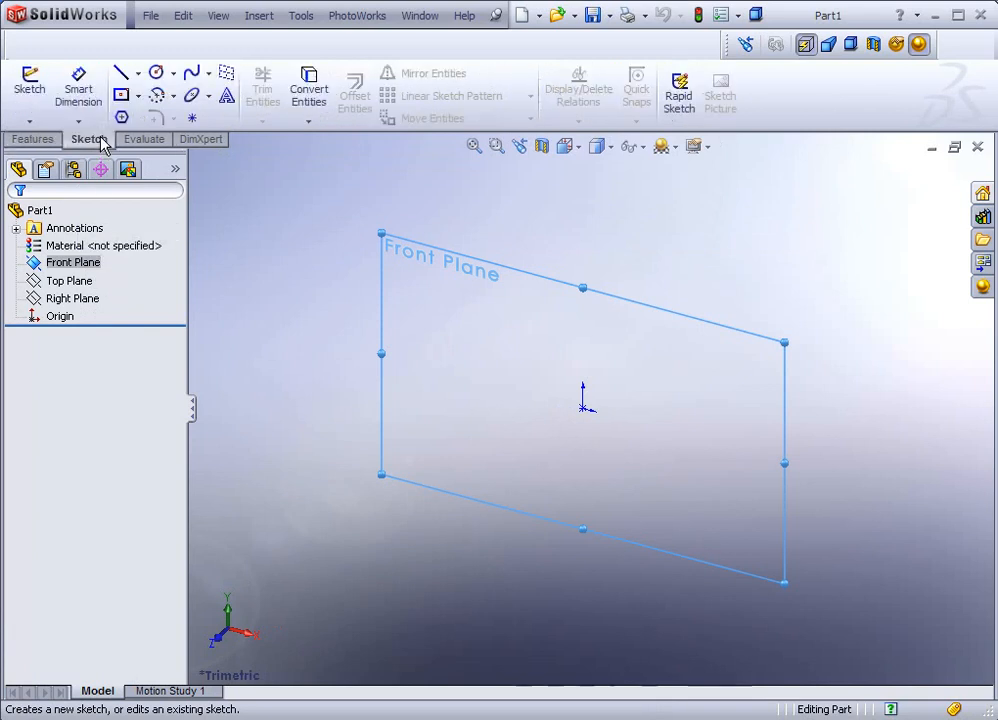
click(31, 97)
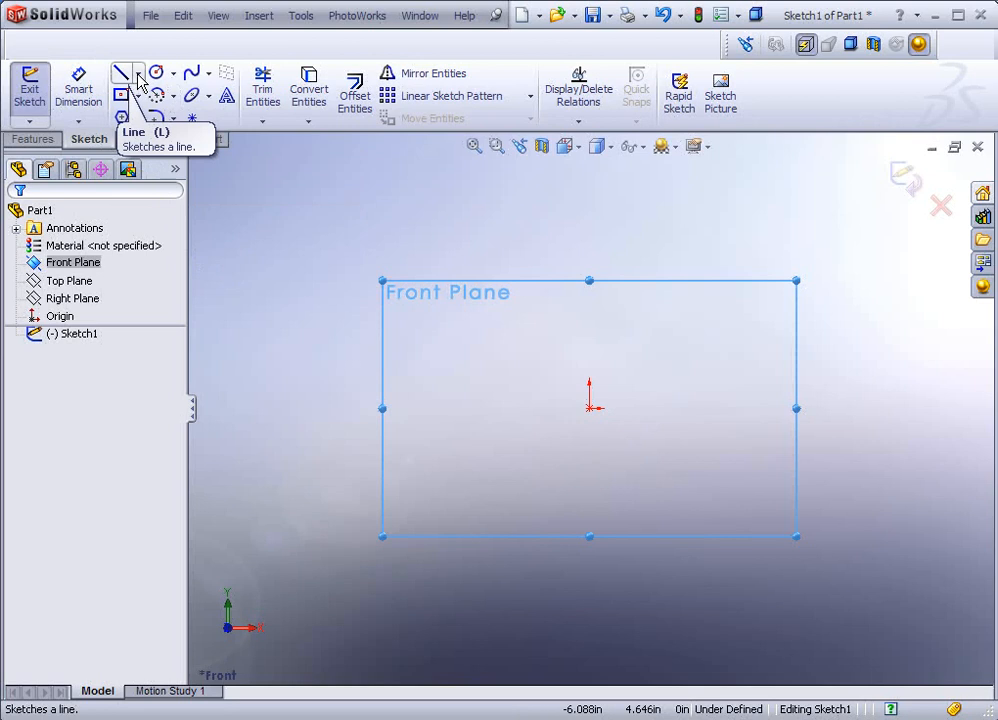
Step: Draw a vertical centerline straight up from the origin
click(138, 76)
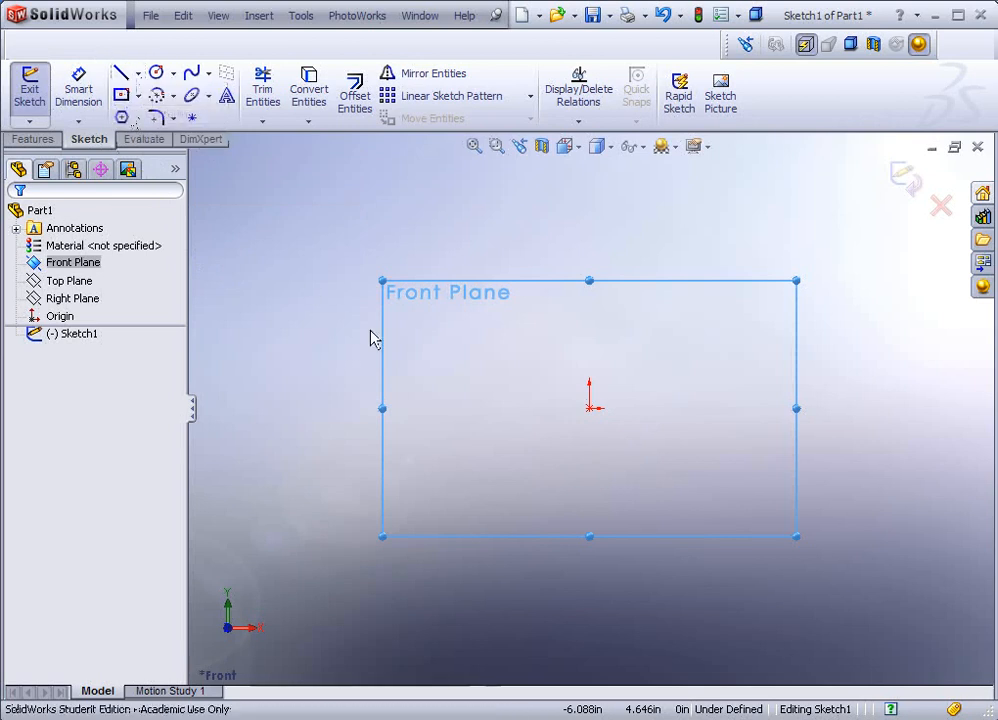
click(593, 408)
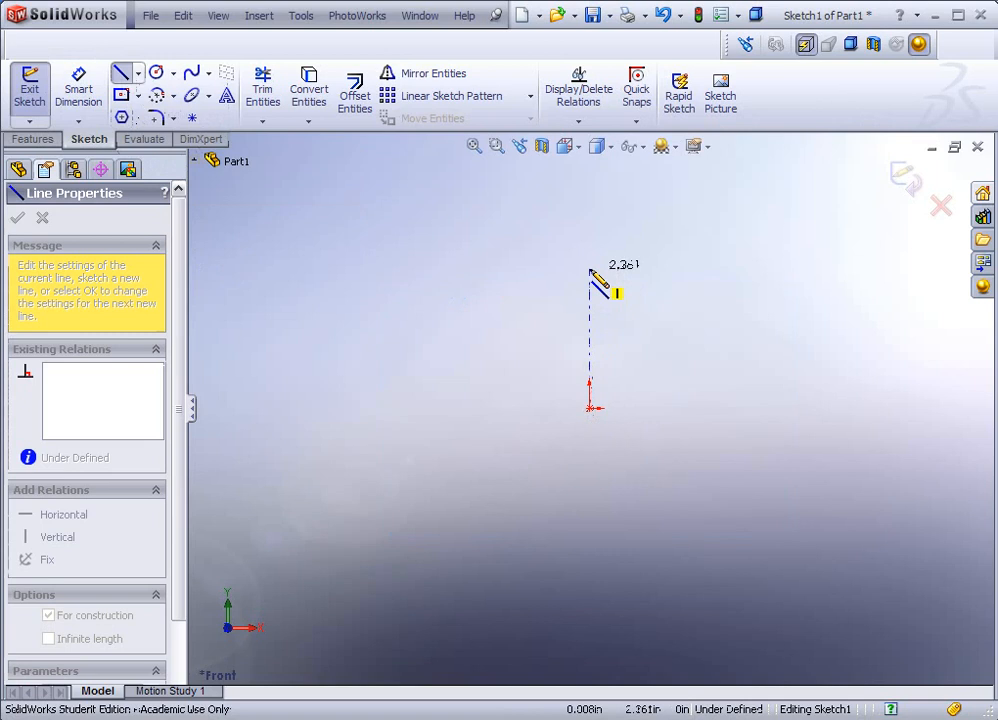
click(590, 266)
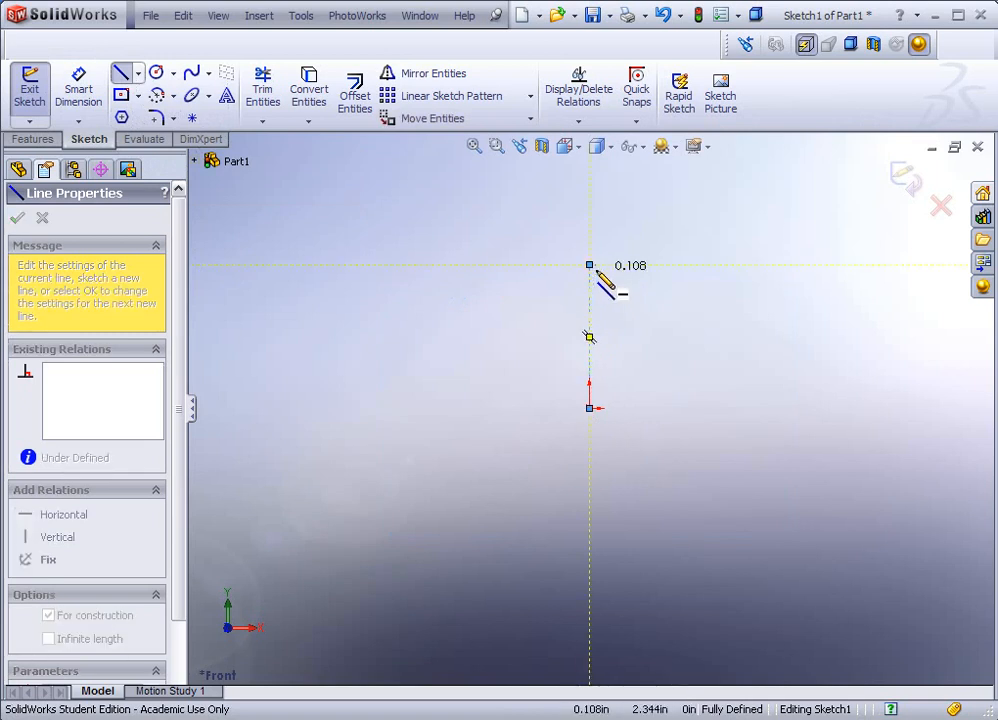
key(Escape)
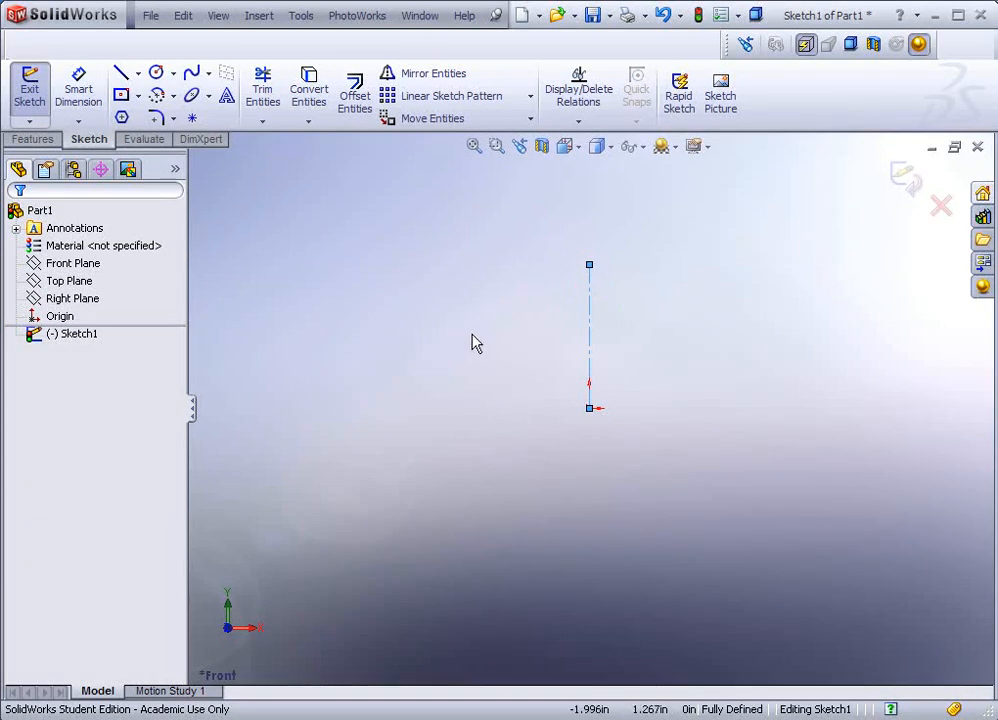
Step: Draw a short line slanting up and to the left from just left of the origin
click(122, 76)
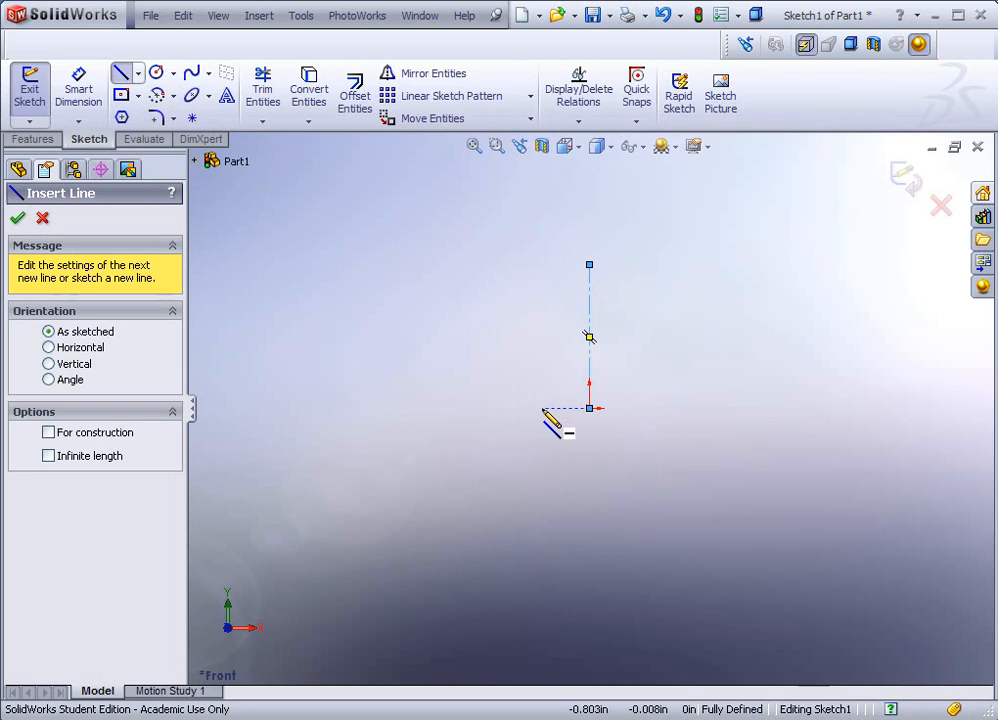
click(543, 409)
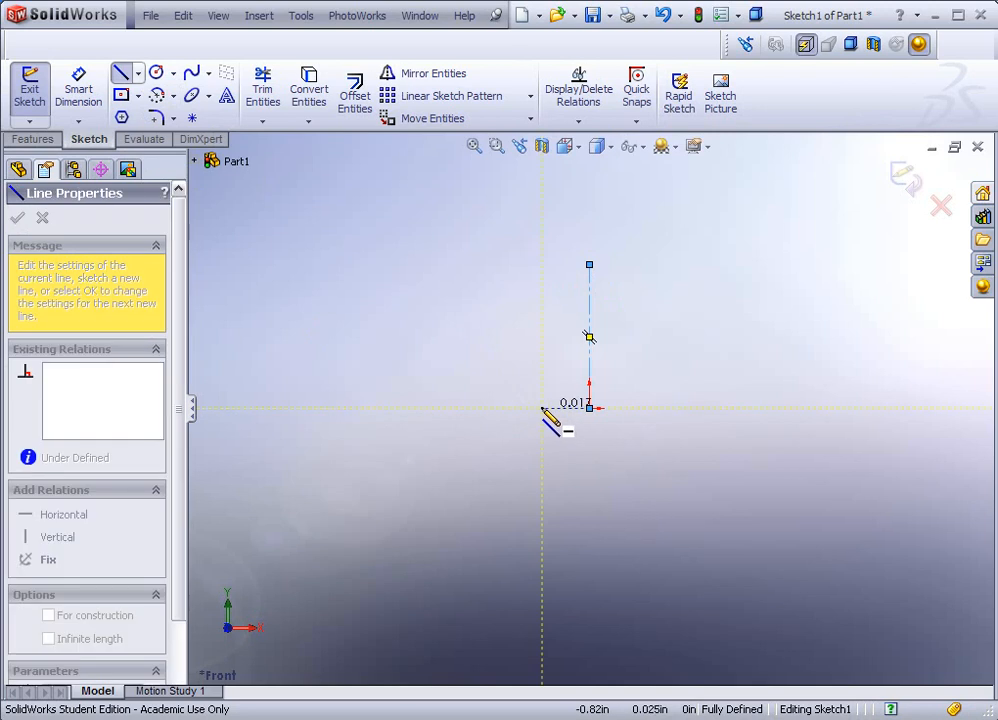
click(521, 344)
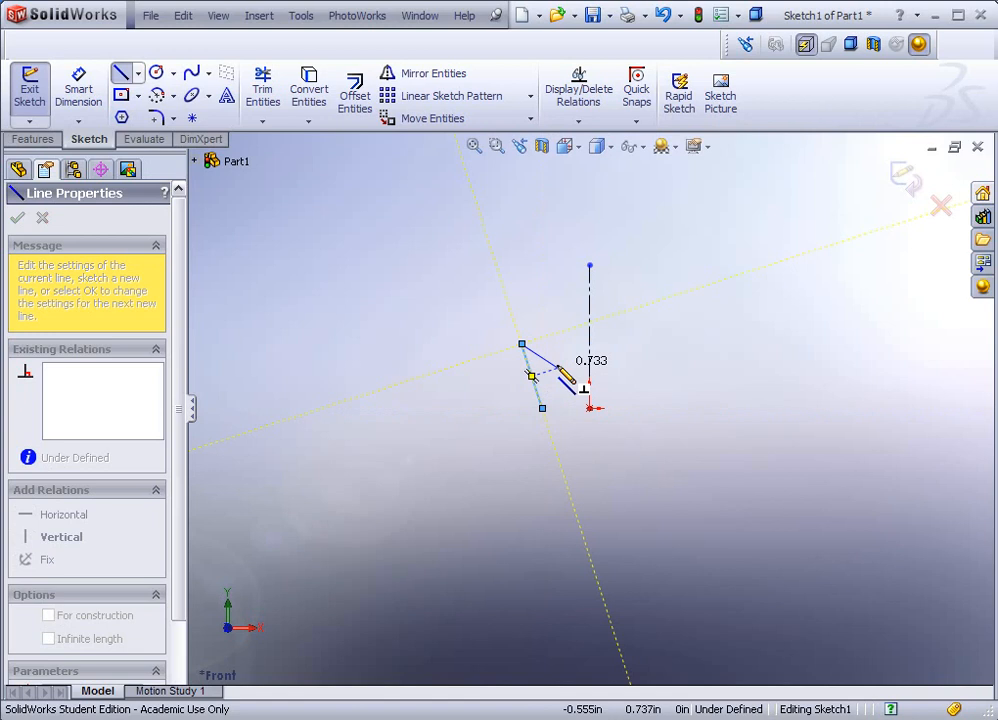
key(Escape)
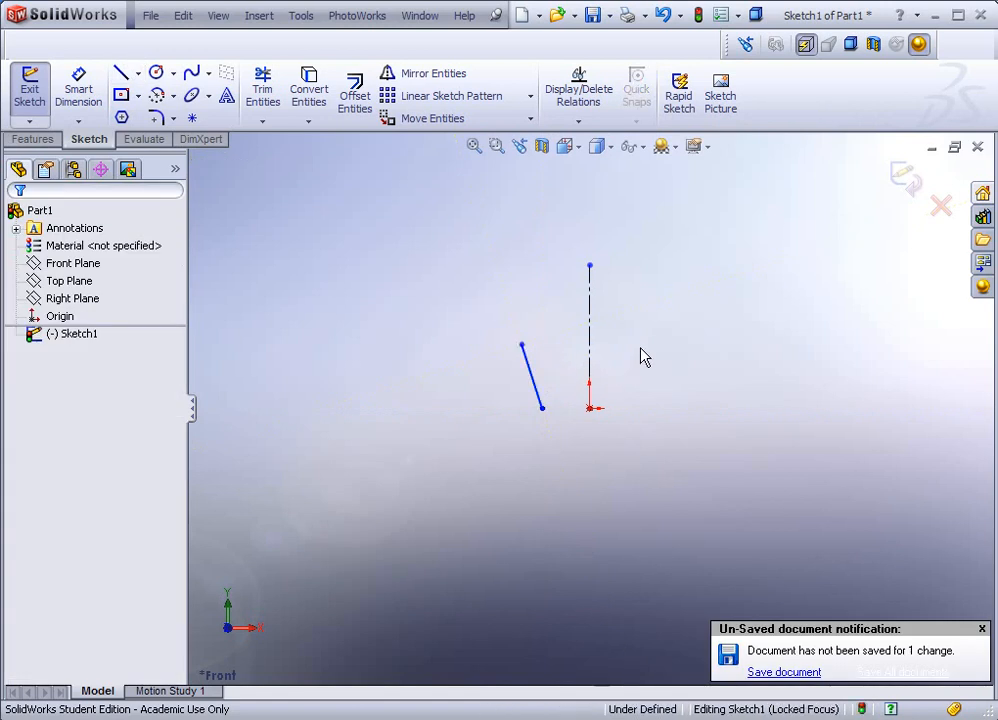
Step: Mirror the slanted line about the vertical centerline to create a matching right-hand line
click(980, 628)
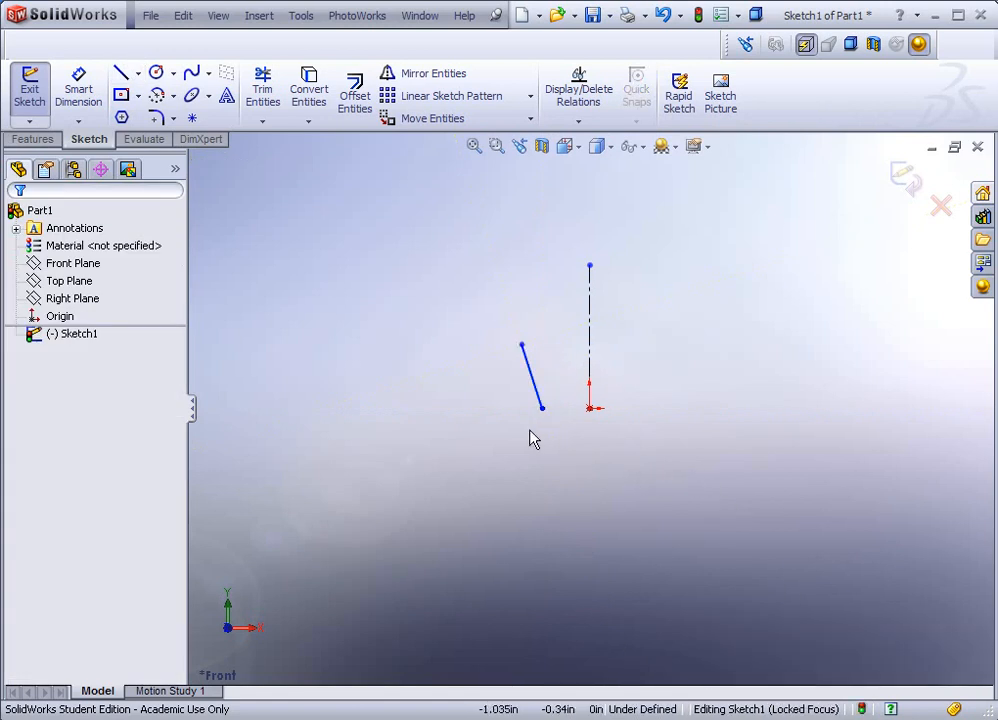
click(410, 76)
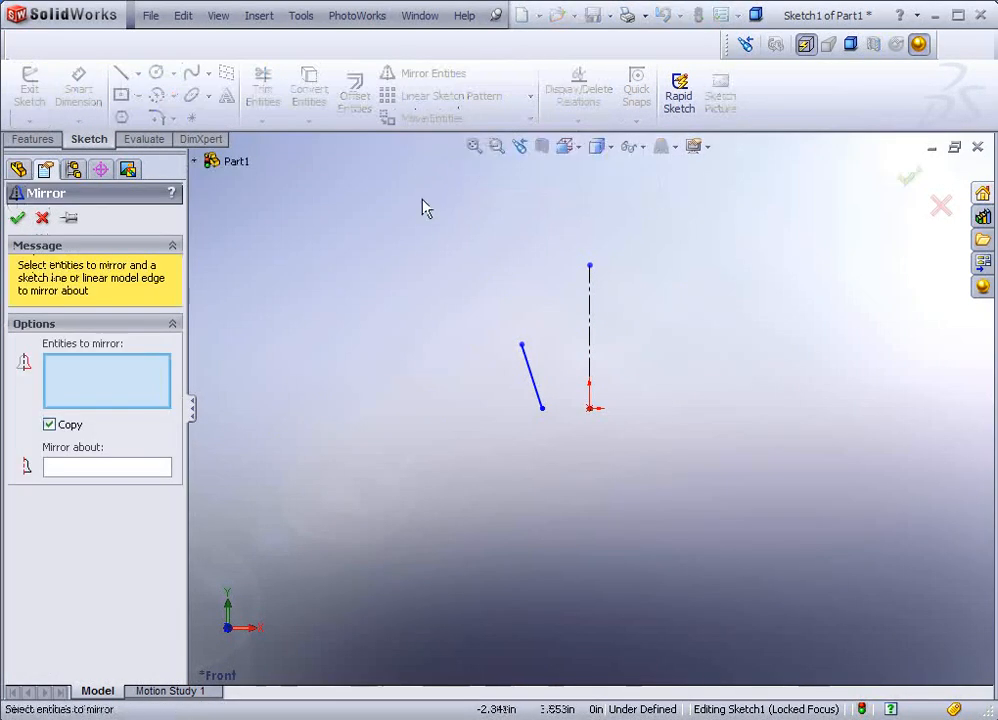
click(536, 388)
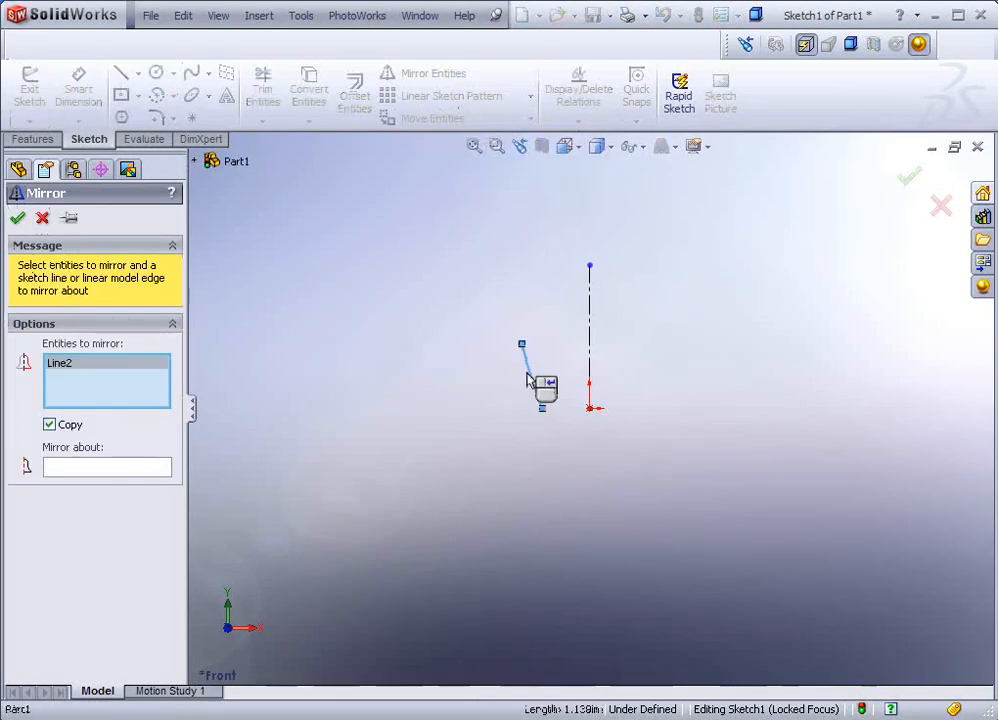
click(79, 467)
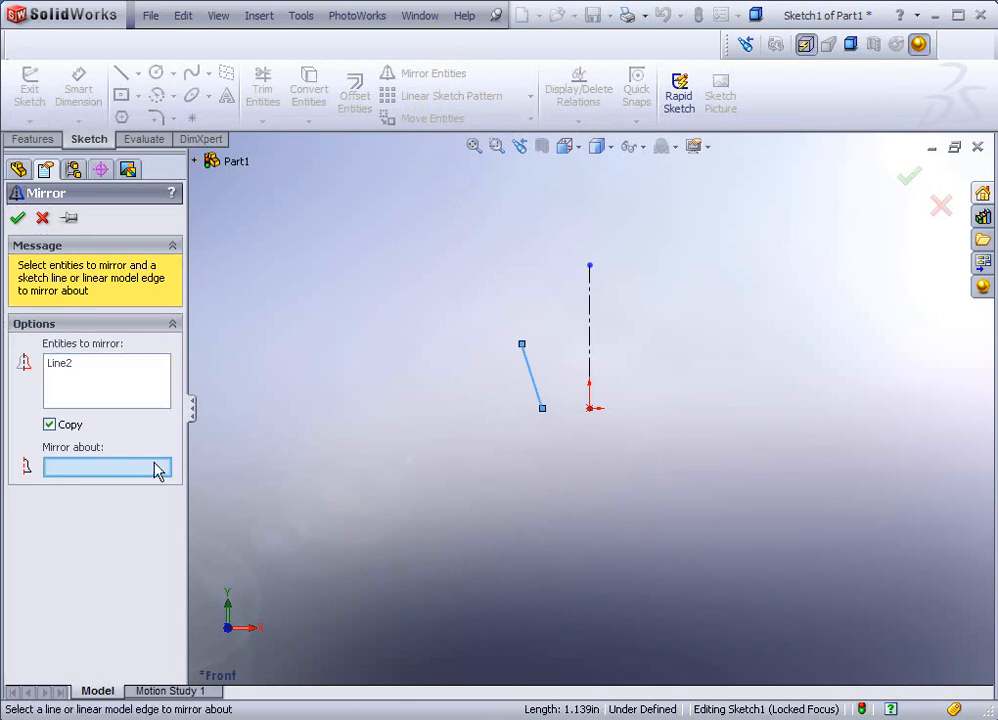
click(590, 352)
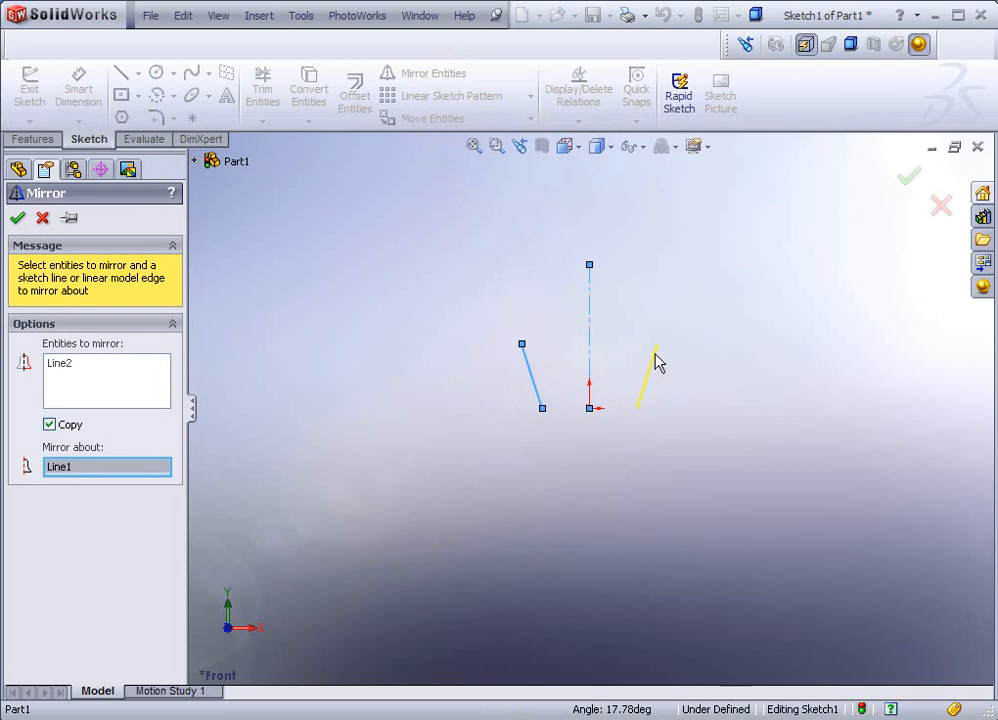
click(17, 219)
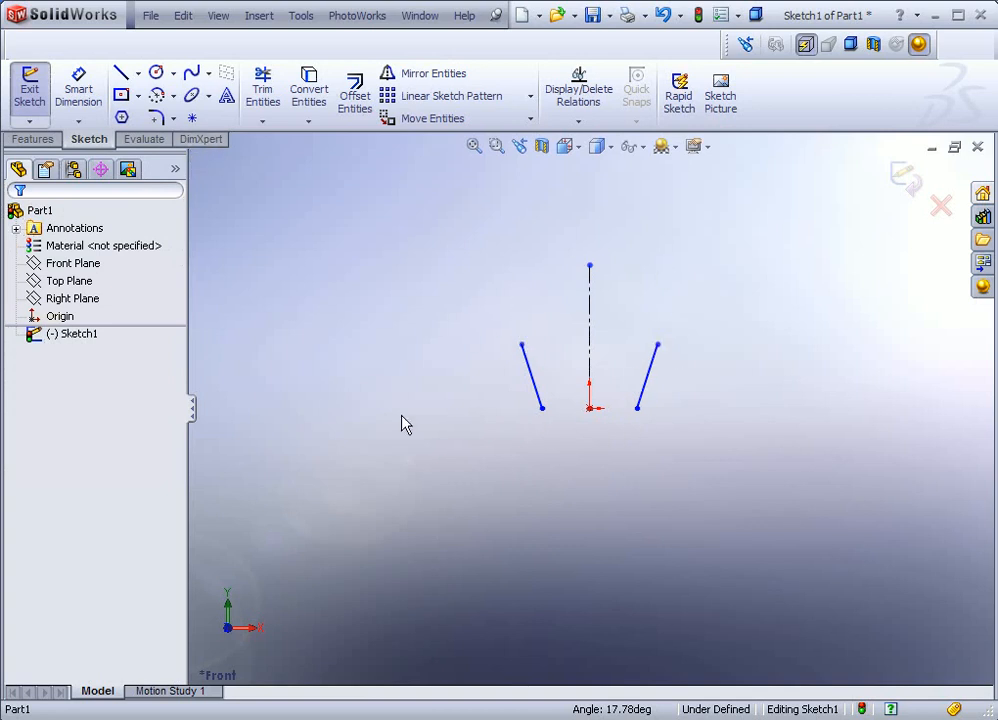
Step: Join the two slanted lines with tangent arcs across their top and bottom ends
click(173, 96)
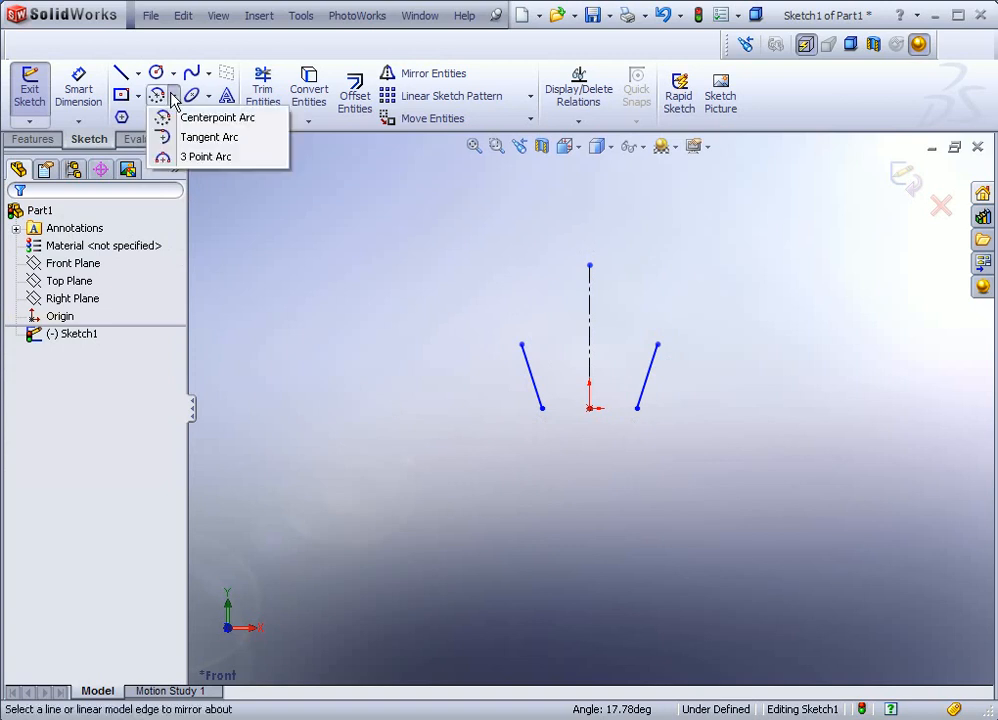
click(174, 142)
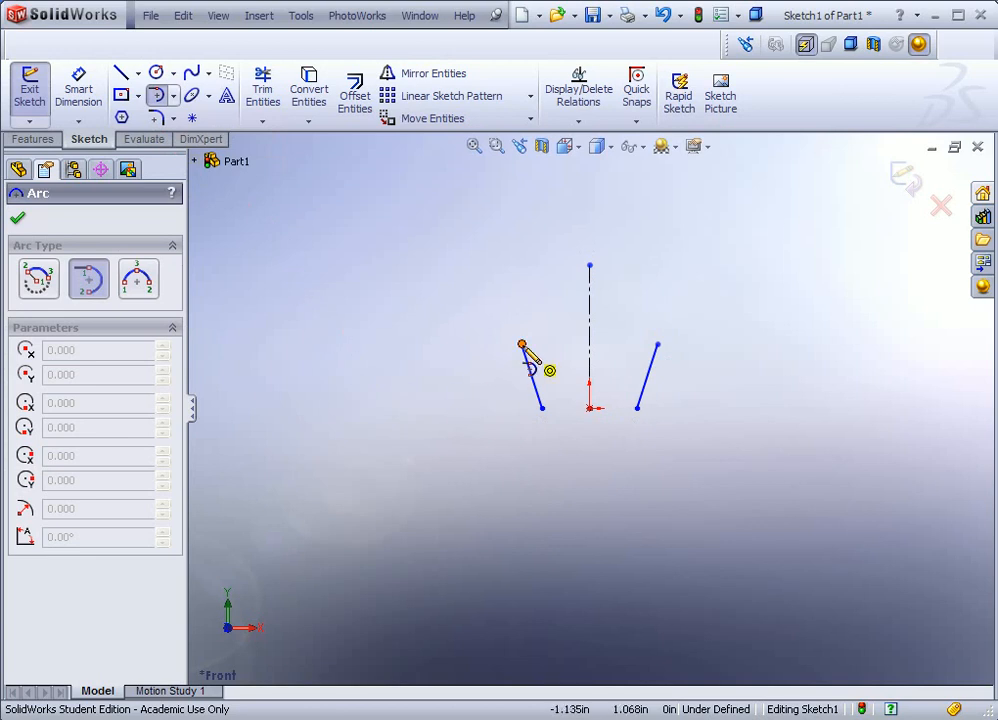
click(521, 344)
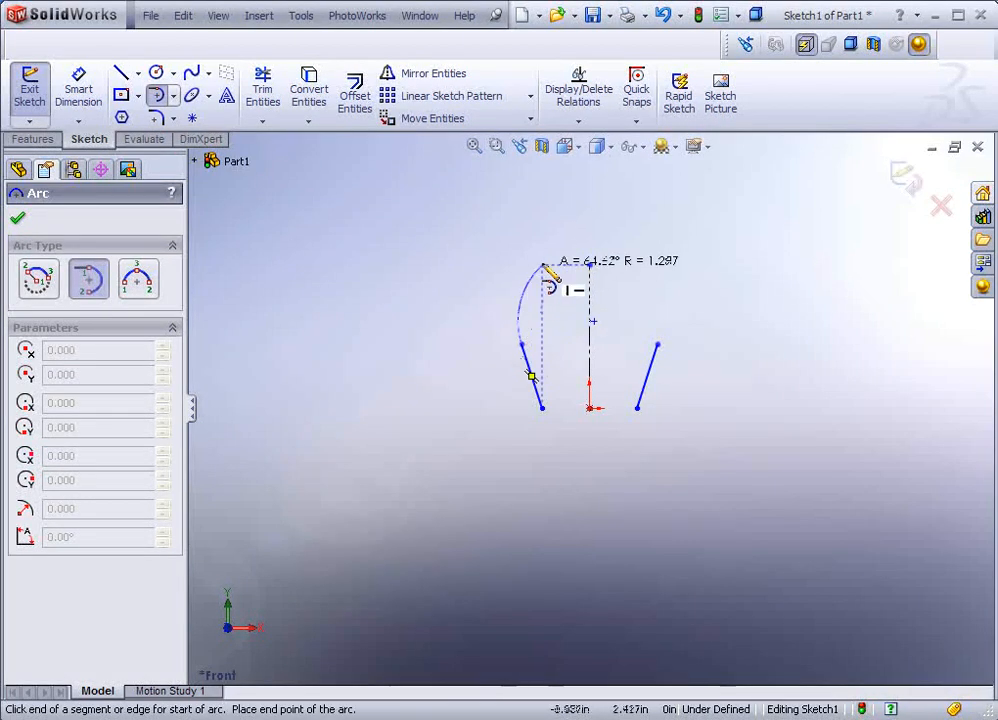
click(658, 345)
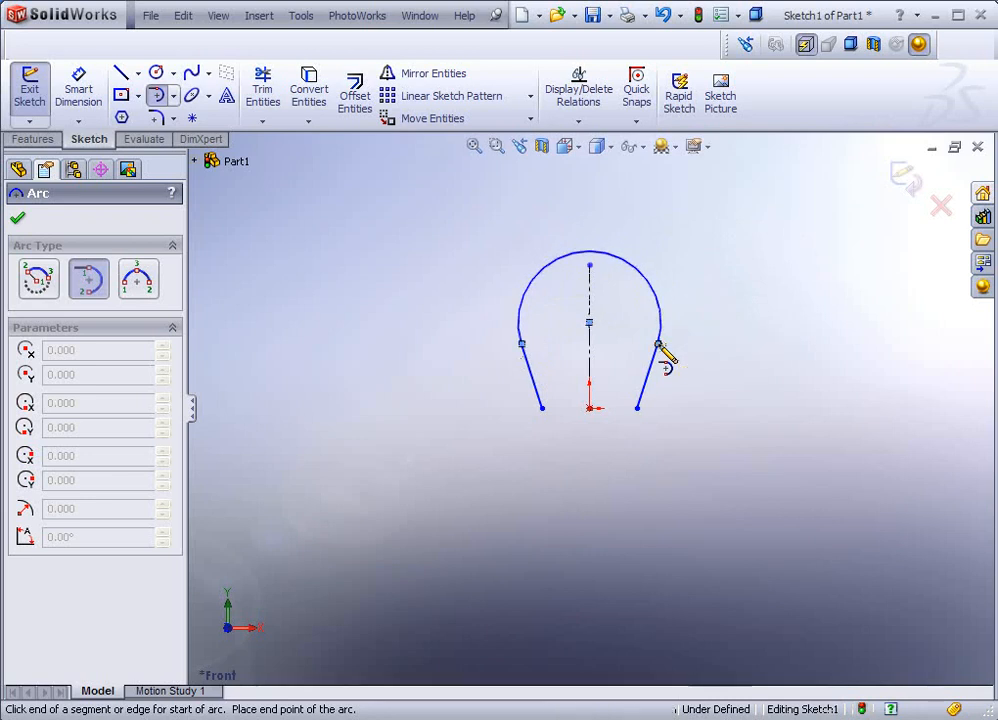
click(637, 408)
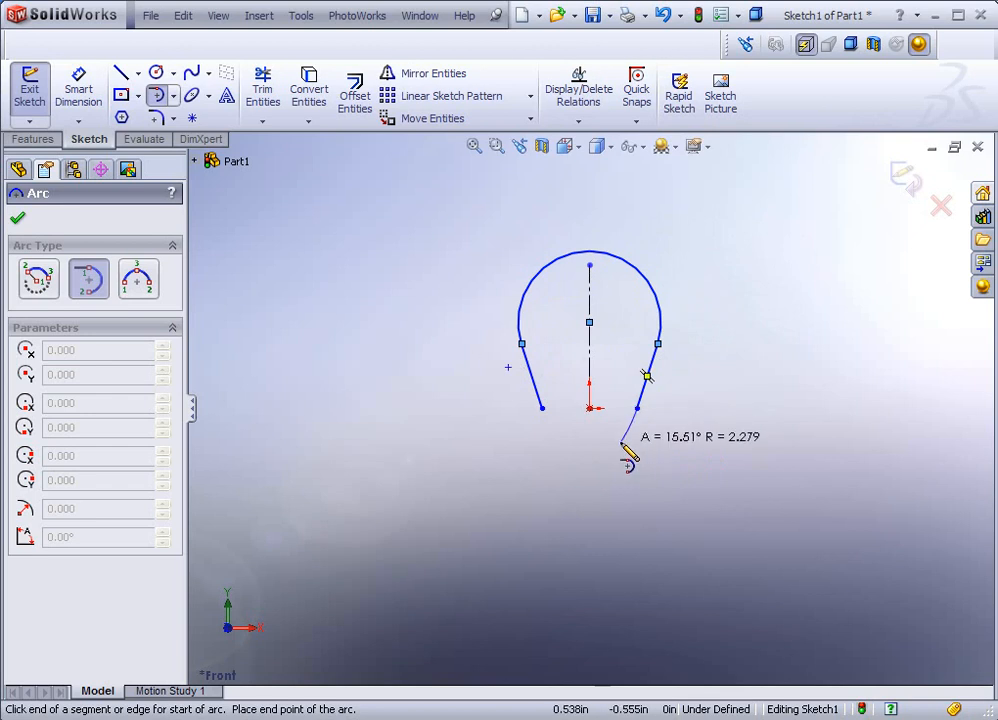
click(541, 408)
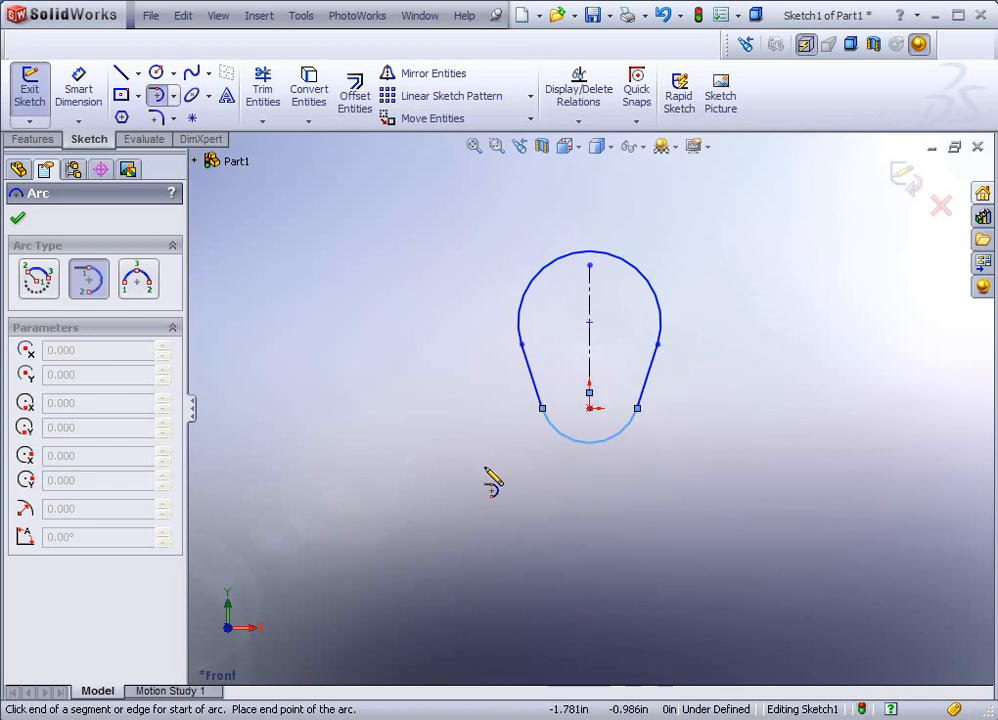
click(17, 218)
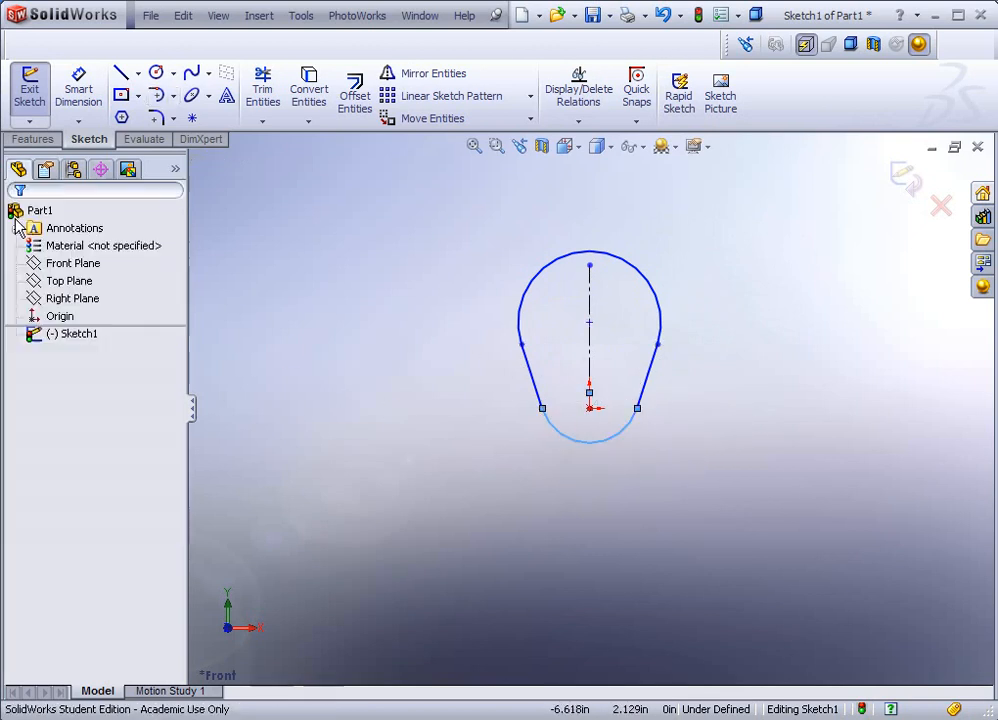
click(265, 274)
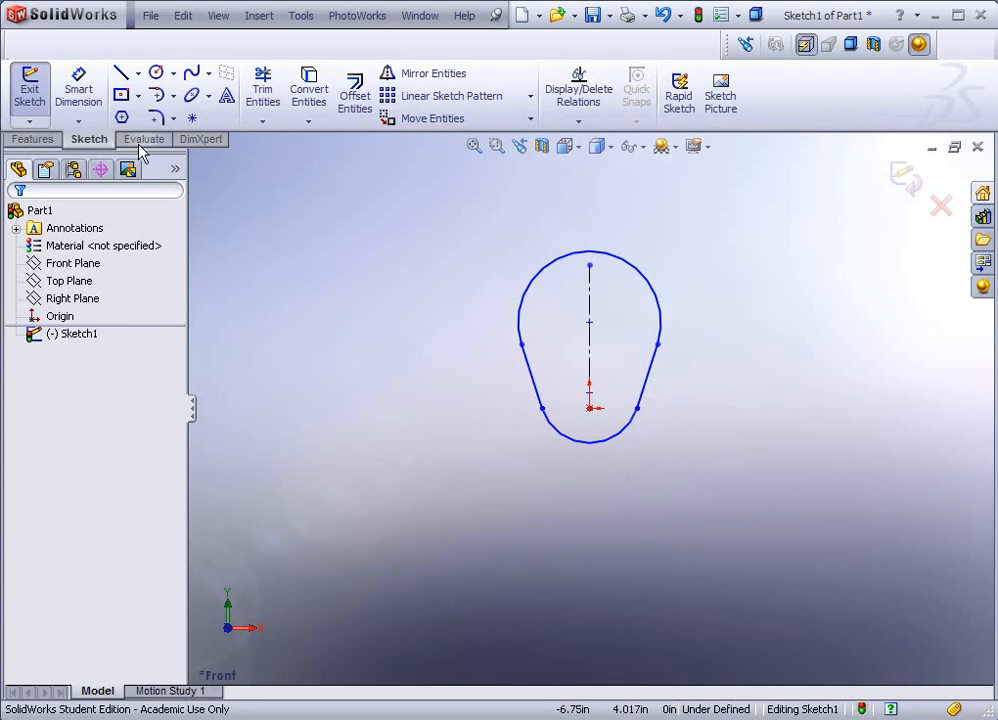
Step: Dimension the bottom arc radius to 0.6 and the top arc radius to 0.75
click(84, 102)
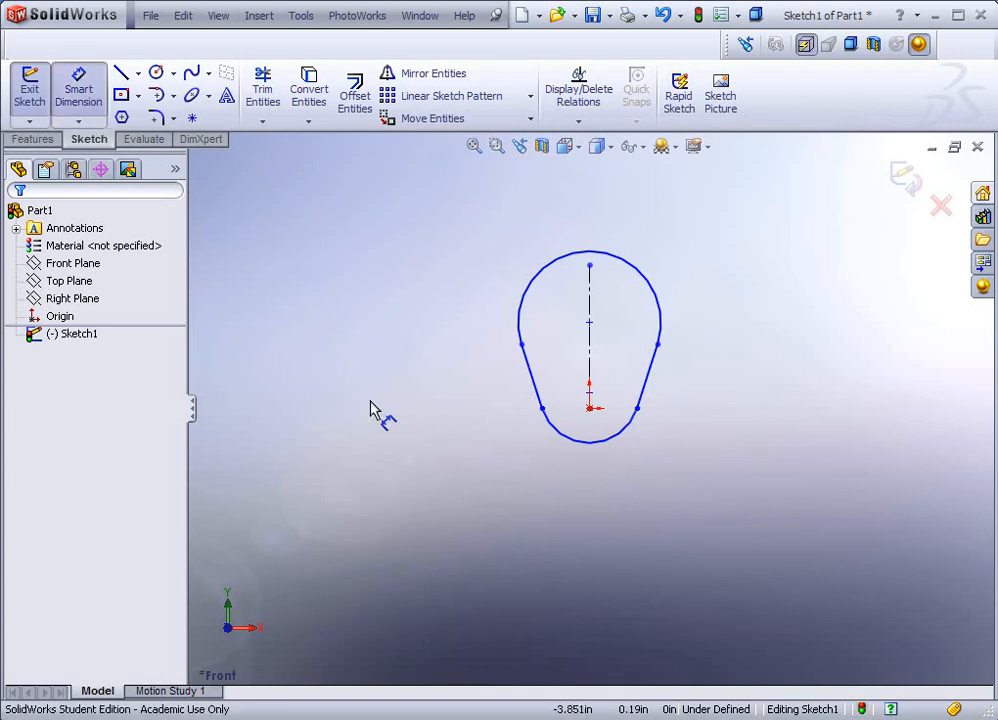
click(579, 450)
click(510, 506)
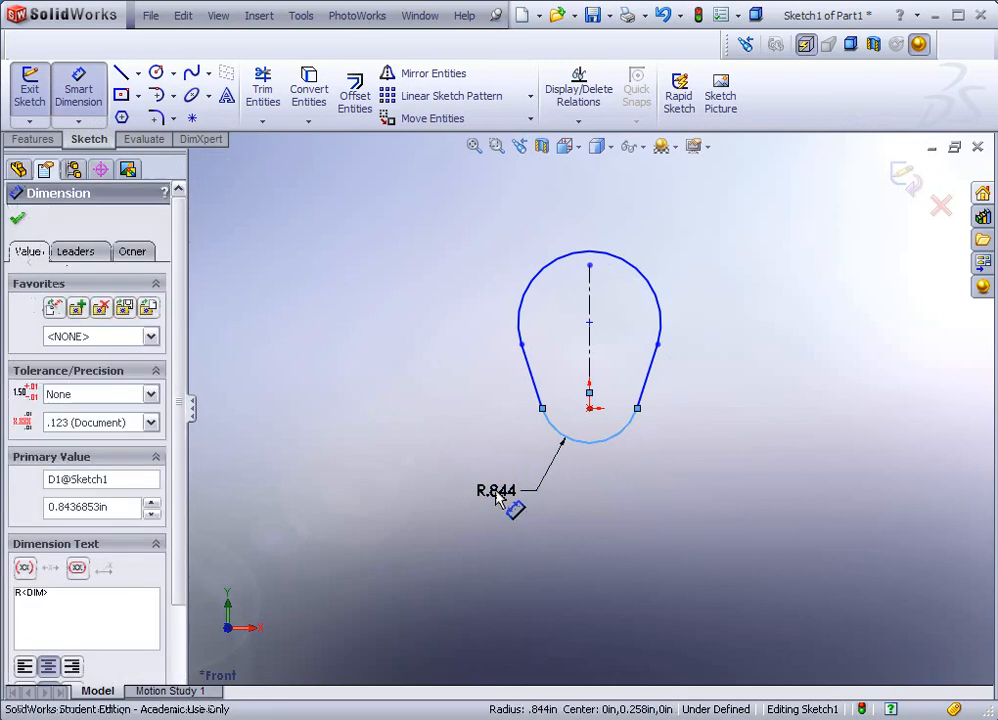
click(500, 500)
text(.6)
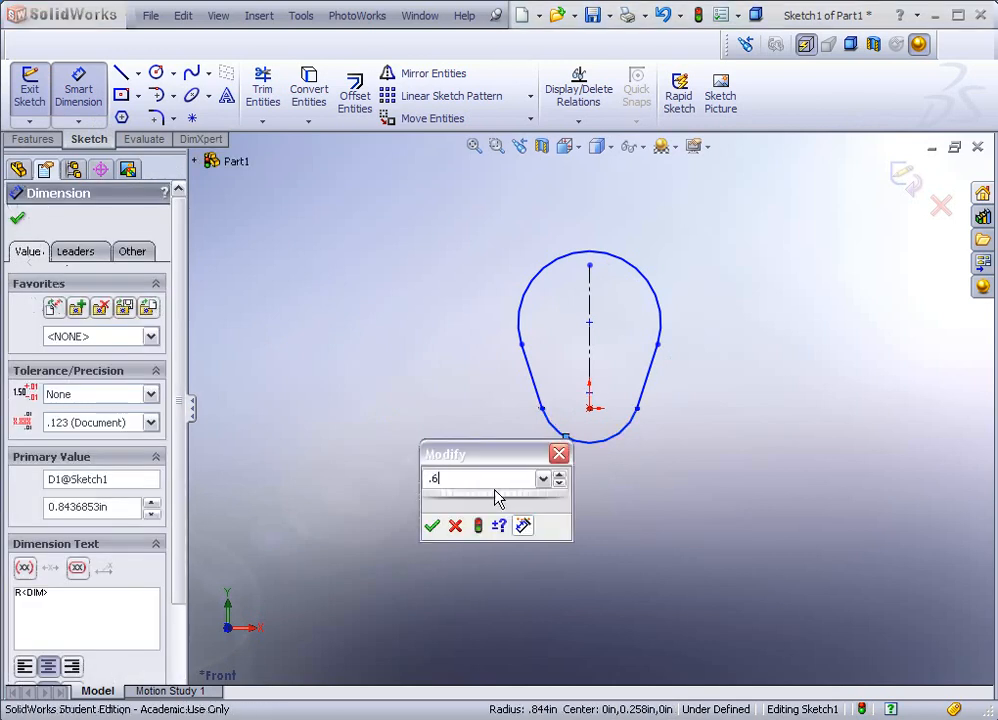
key(Return)
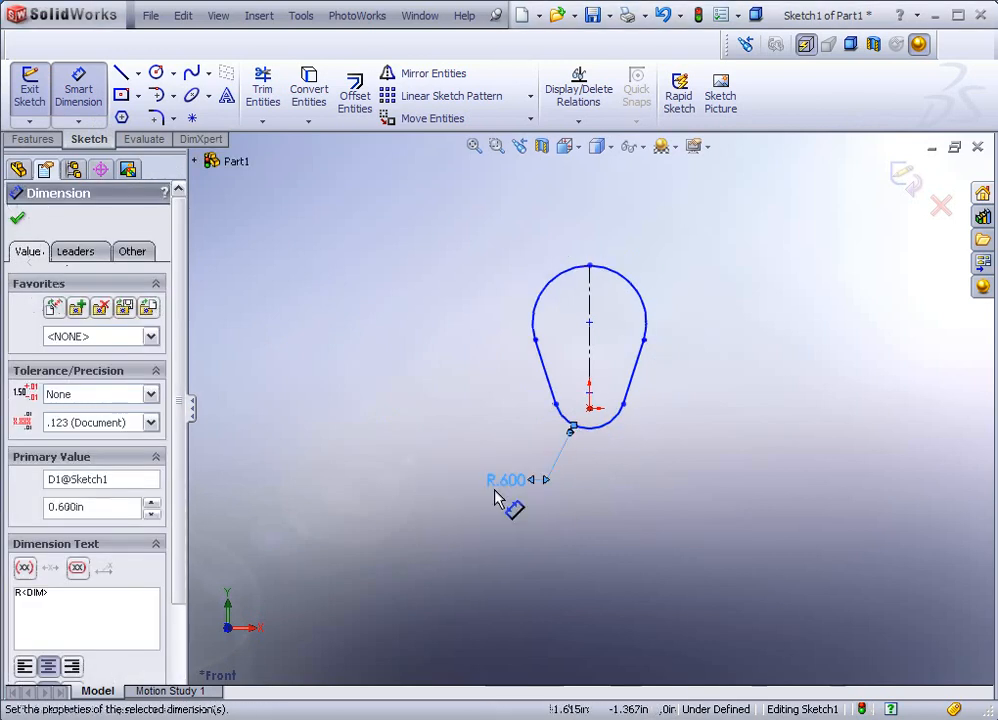
click(635, 284)
click(689, 246)
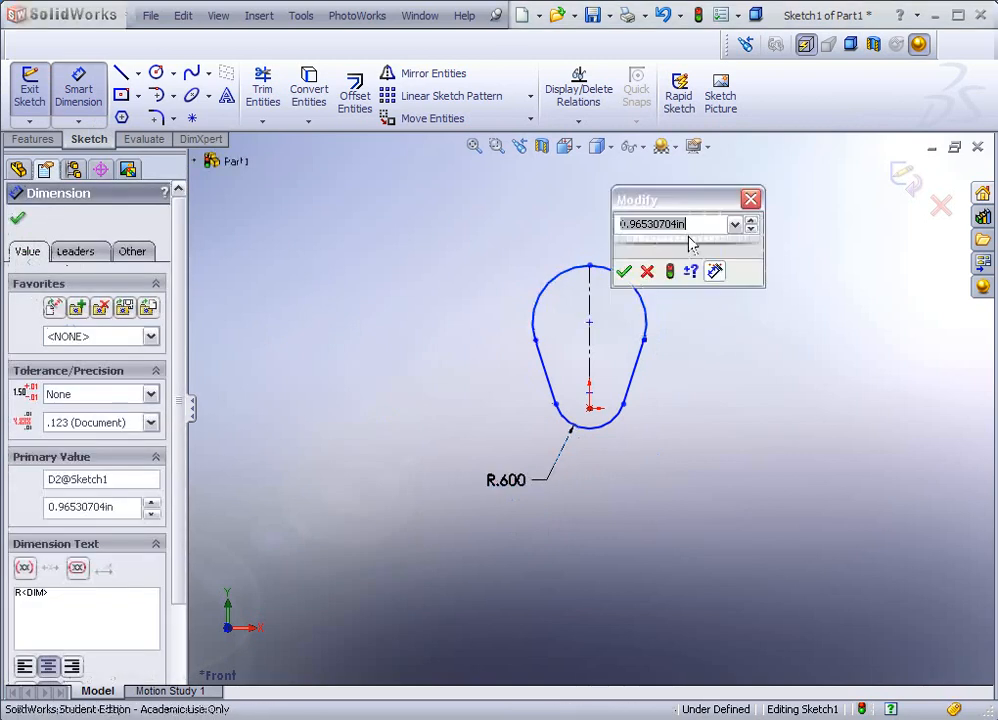
text(.75)
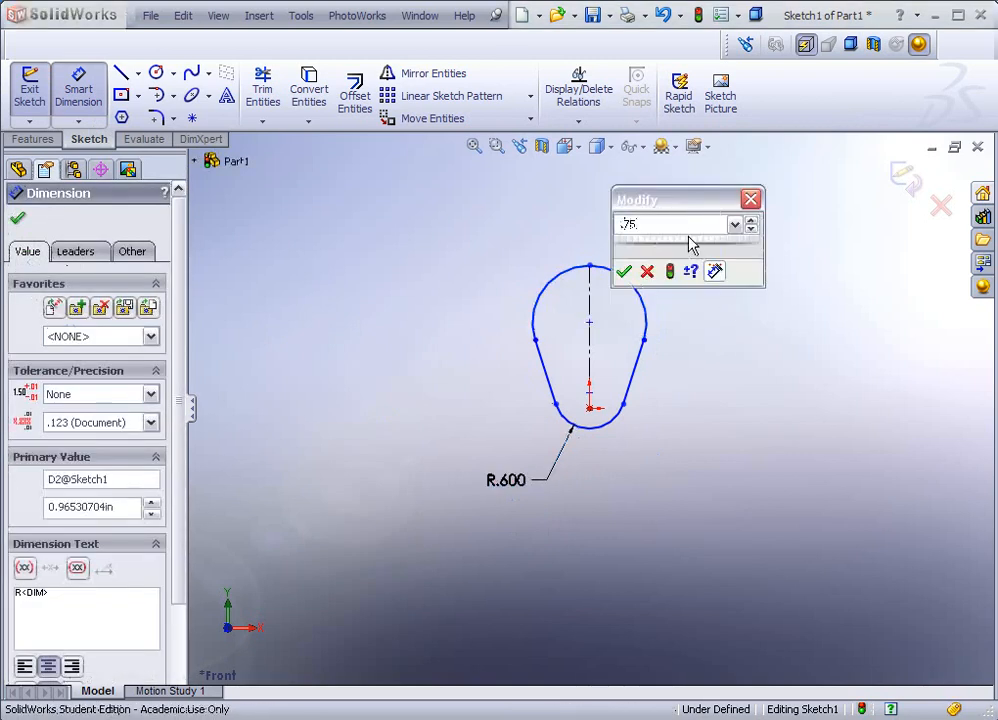
click(622, 271)
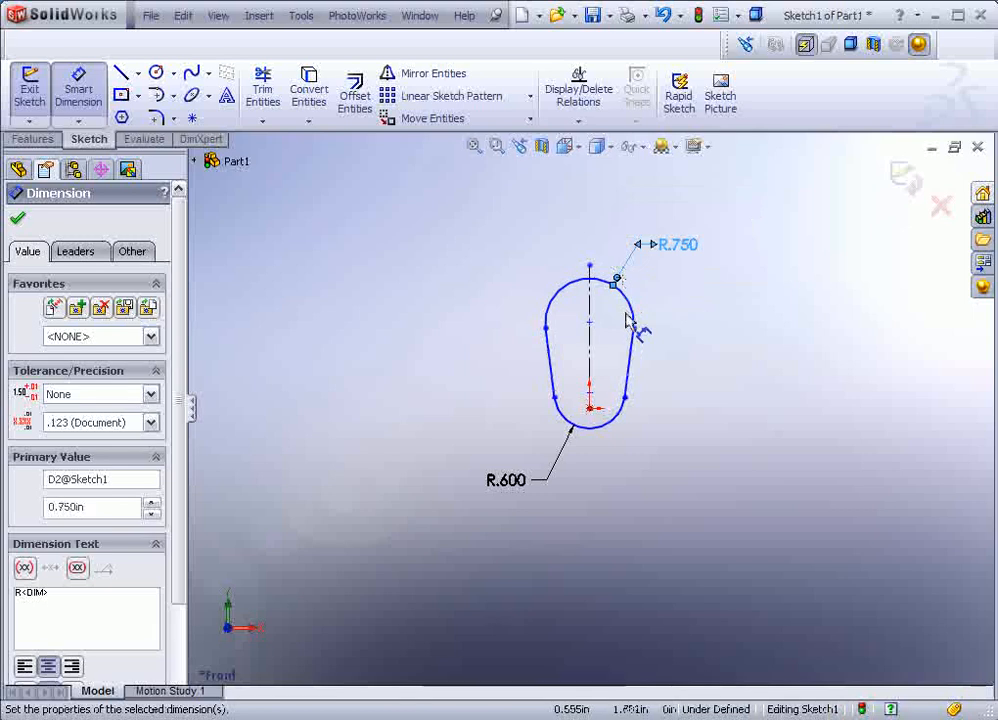
Step: Set the distance between the two arc centres to 0.75
click(599, 430)
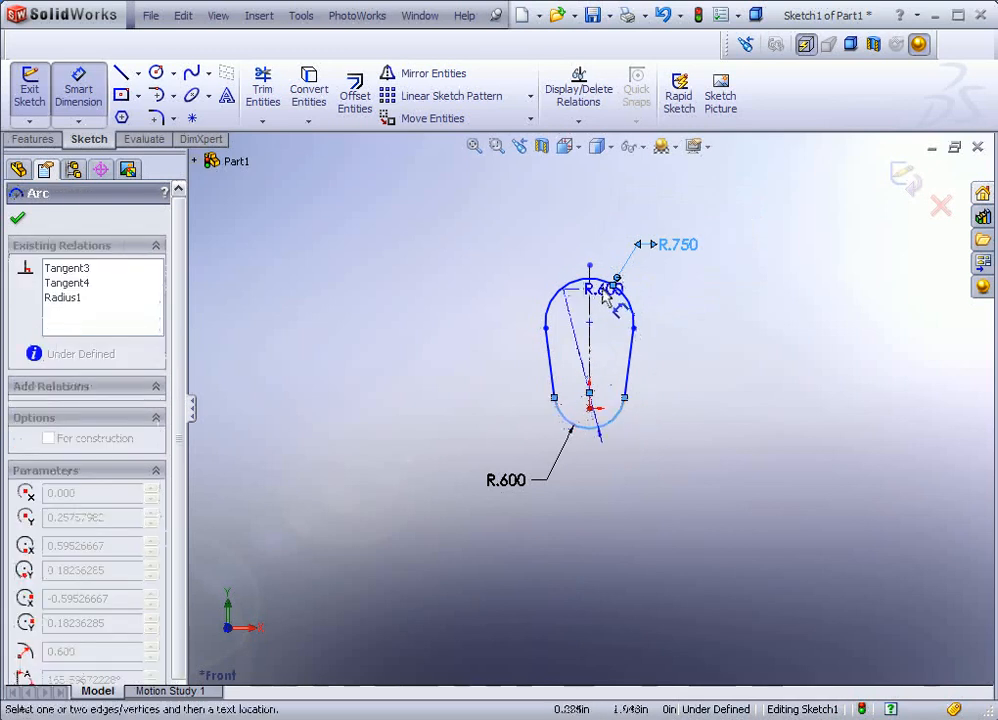
click(578, 285)
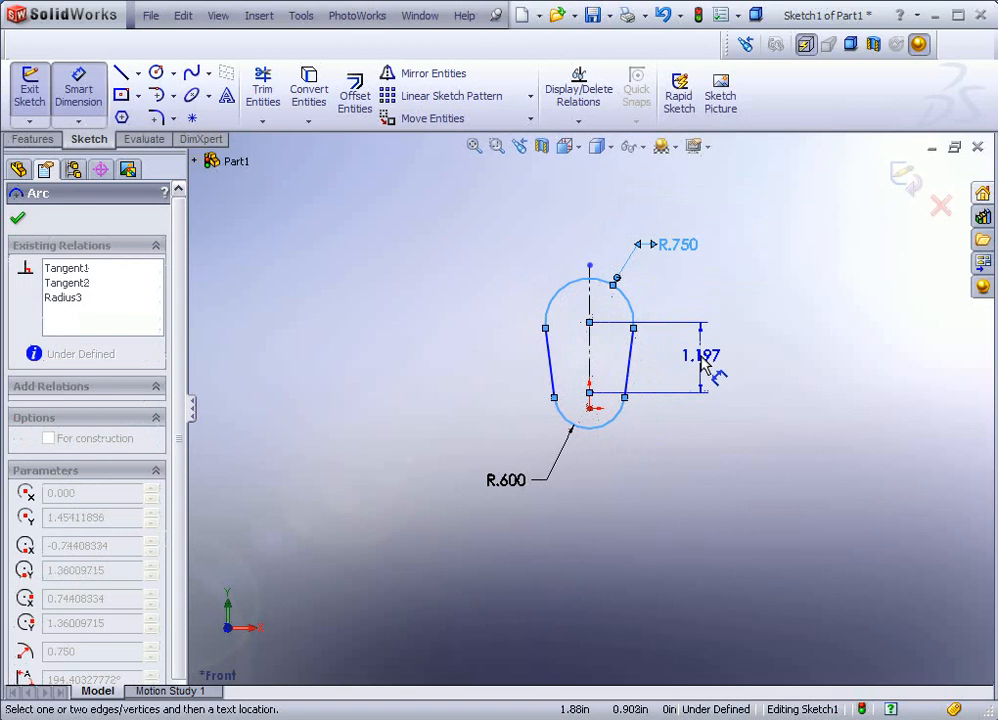
click(706, 368)
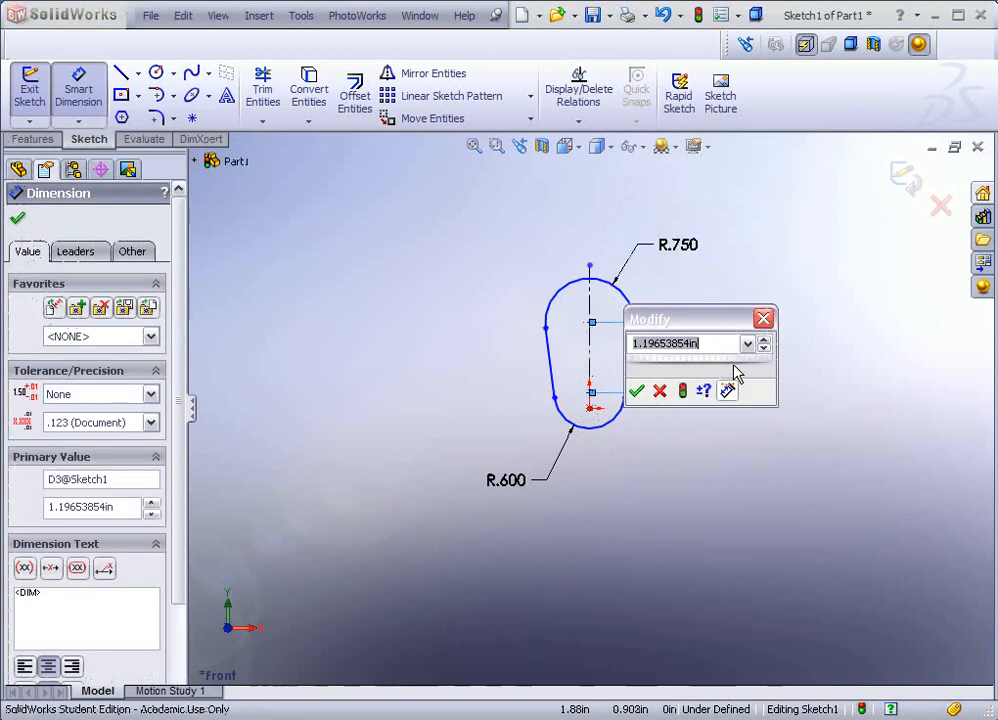
text(.75)
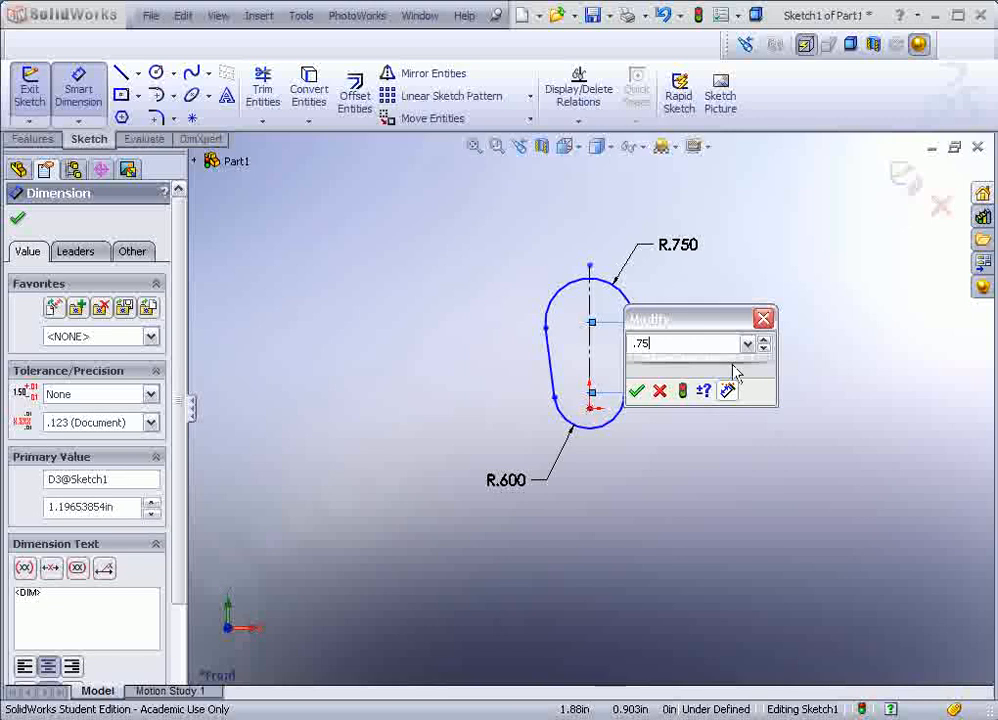
key(Return)
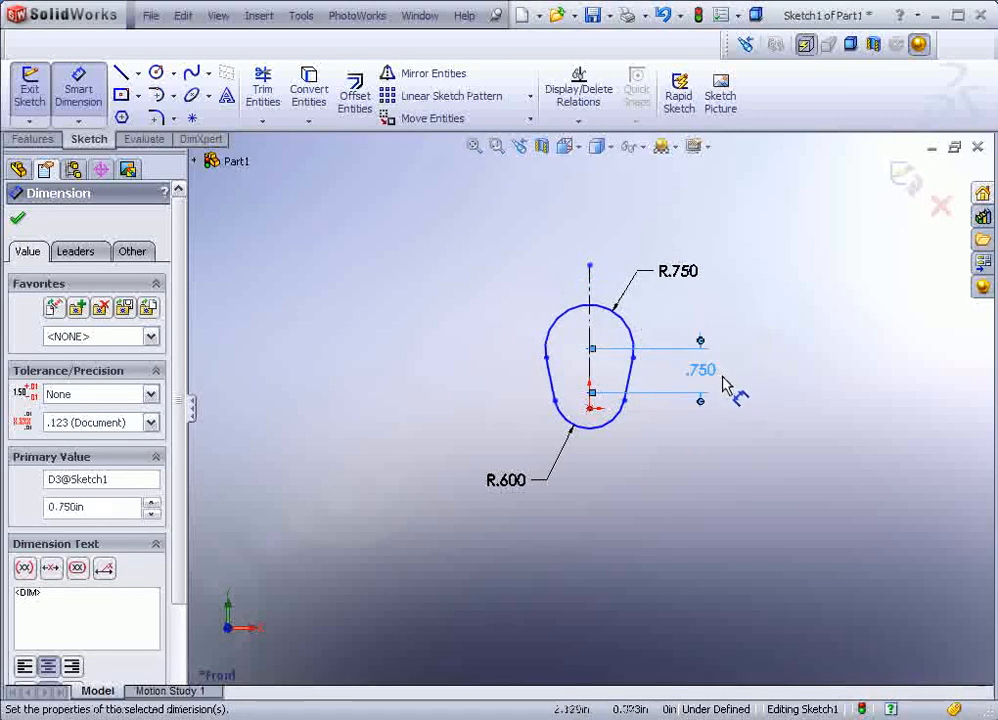
scroll(603, 338, down, 3)
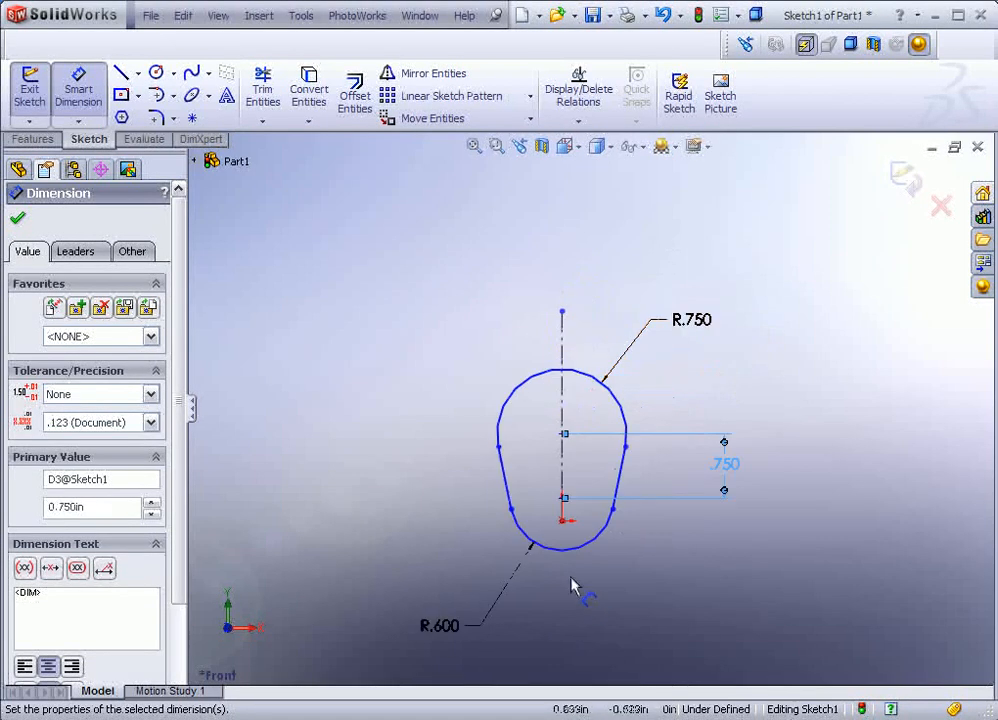
scroll(575, 545, down, 1)
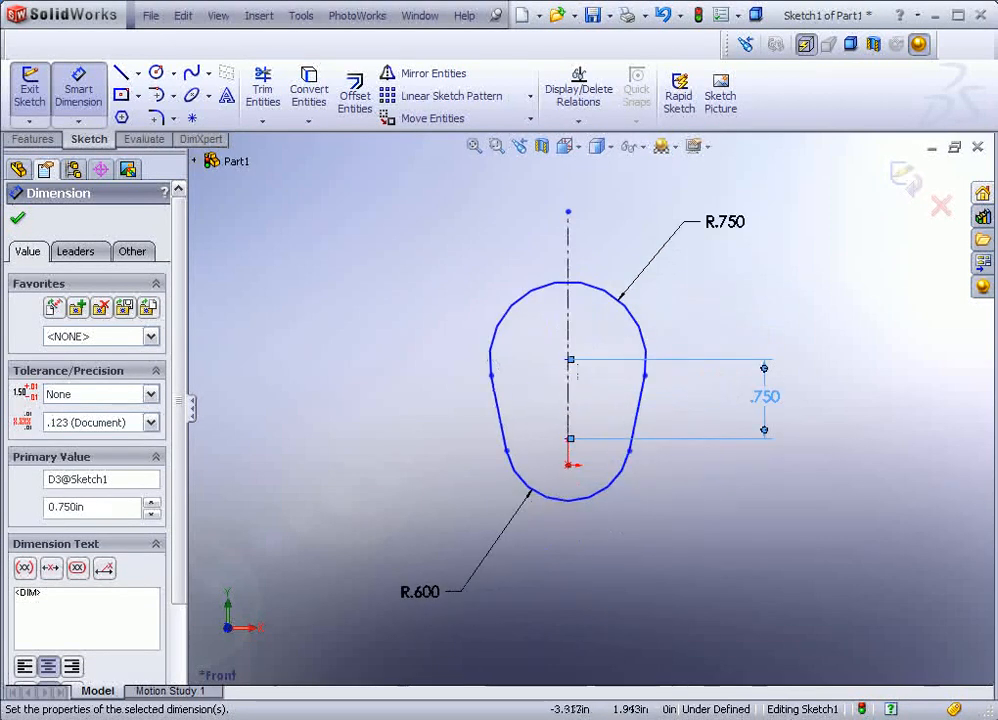
key(Escape)
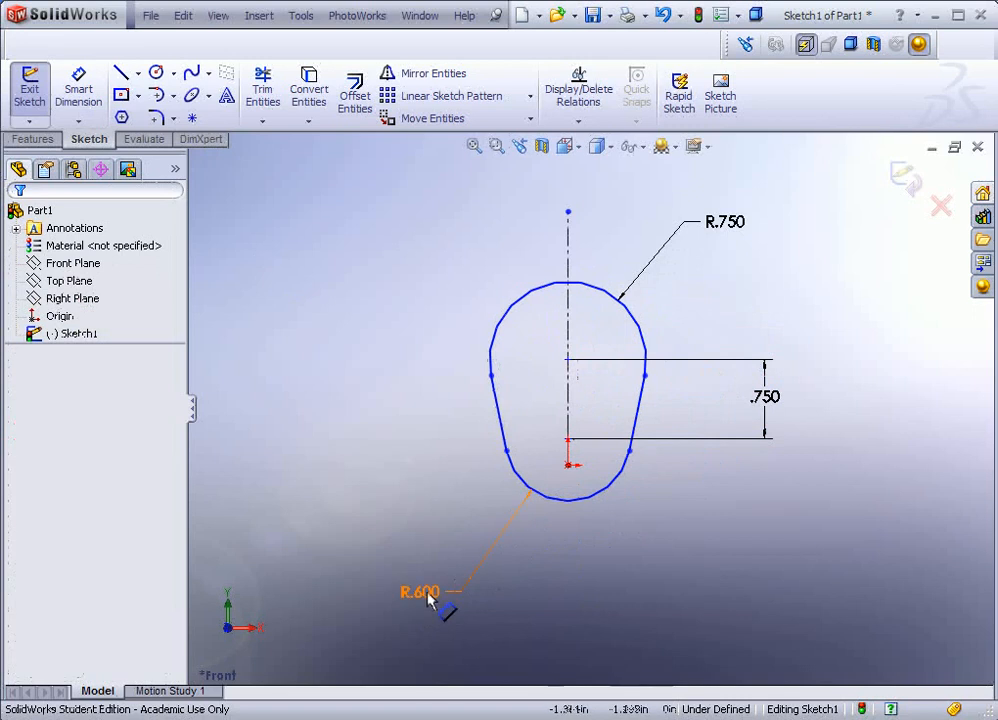
Step: Move the R.600 and R.750 dimension labels closer to their arcs
drag(432, 596, 505, 524)
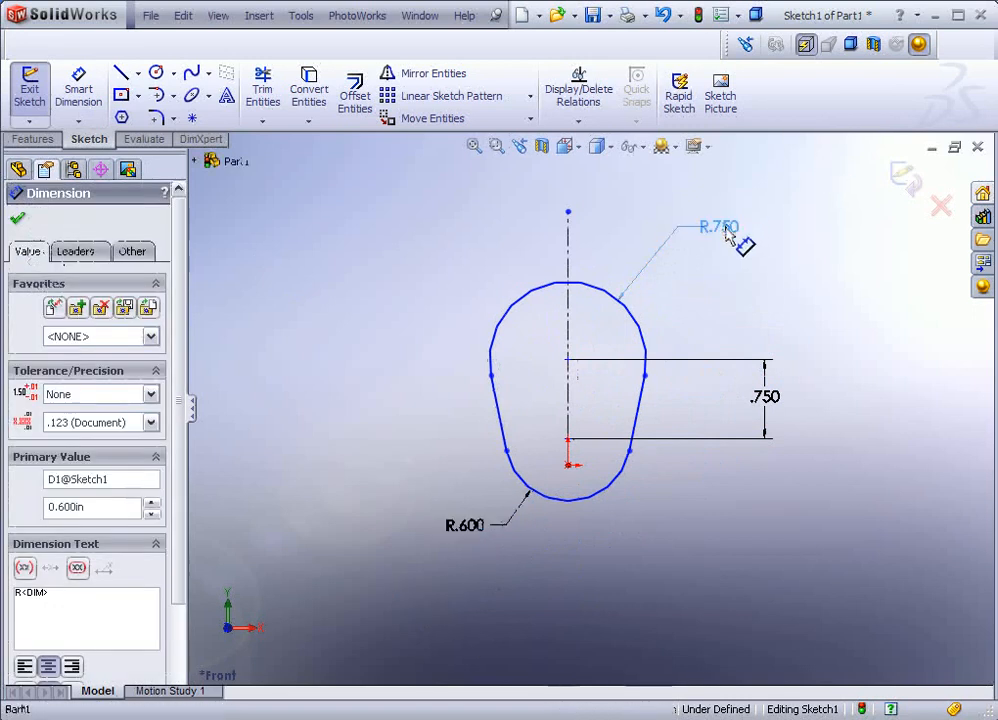
drag(748, 245, 714, 252)
click(795, 311)
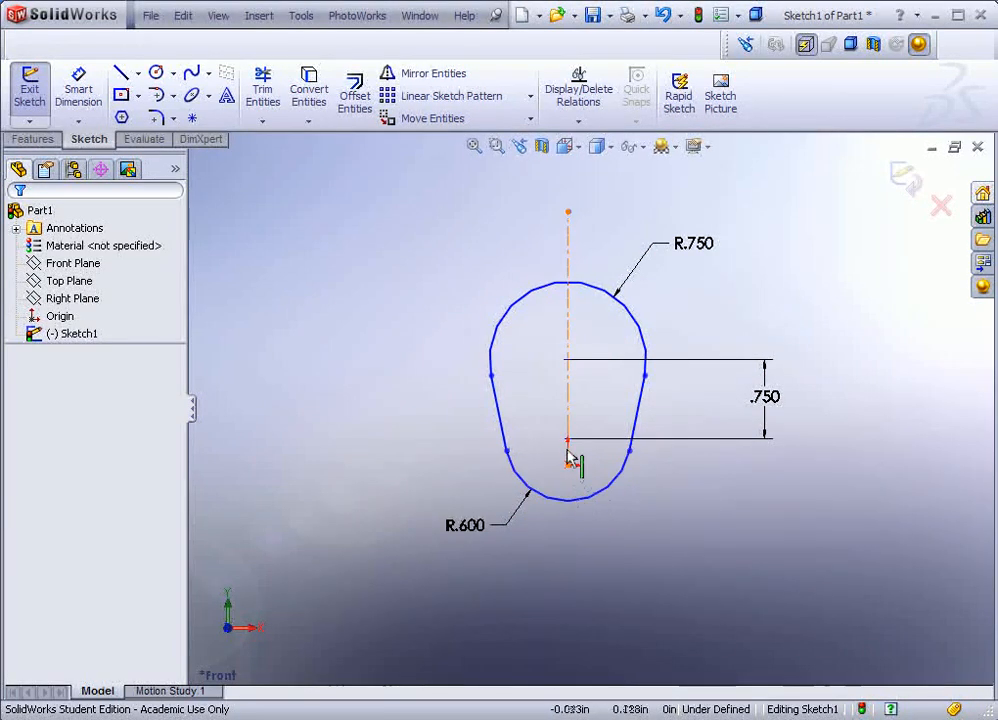
Step: Drag the bottom arc's centre onto the origin so Sketch1 becomes fully defined
click(553, 500)
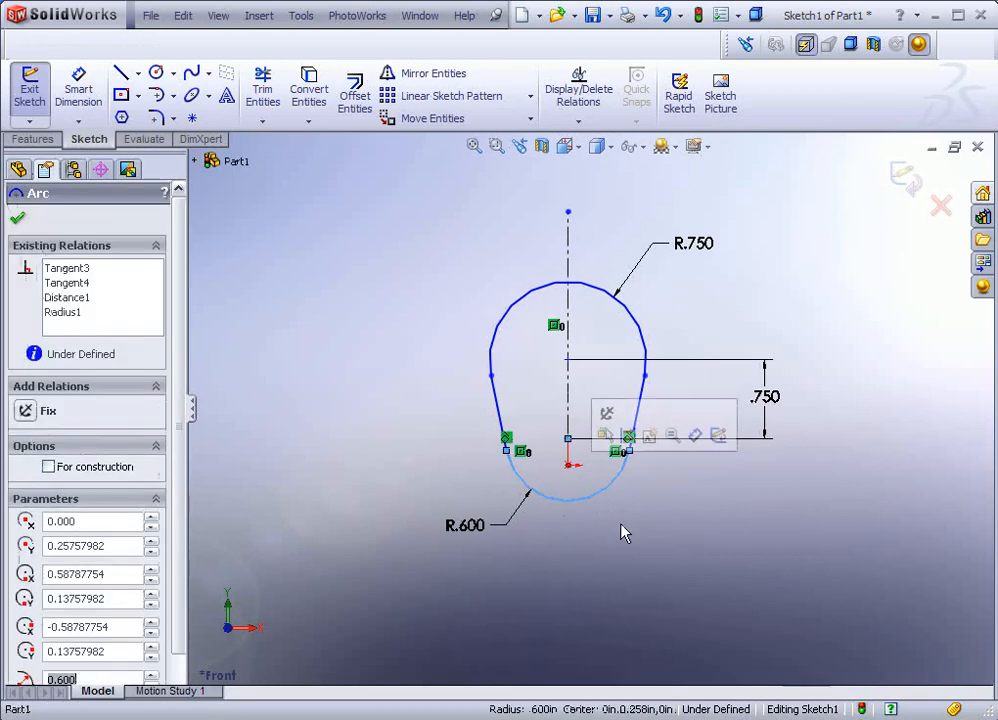
click(568, 439)
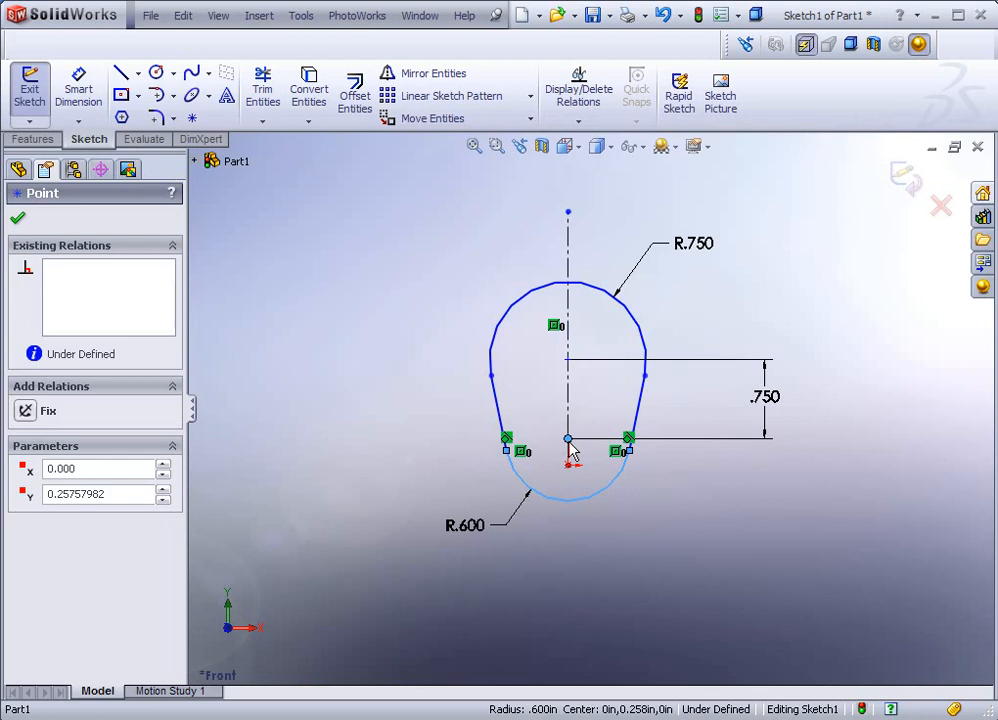
drag(569, 440, 569, 461)
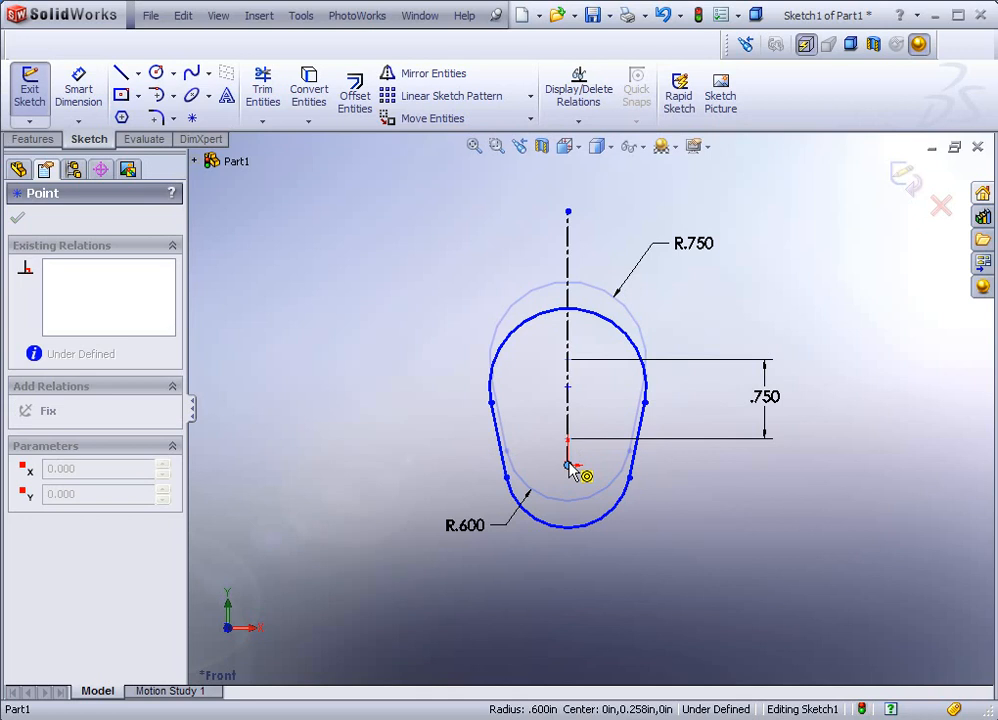
mouse_move(569, 466)
mouse_down()
mouse_move(583, 496)
mouse_move(578, 597)
mouse_move(574, 470)
mouse_move(579, 477)
mouse_up()
click(649, 564)
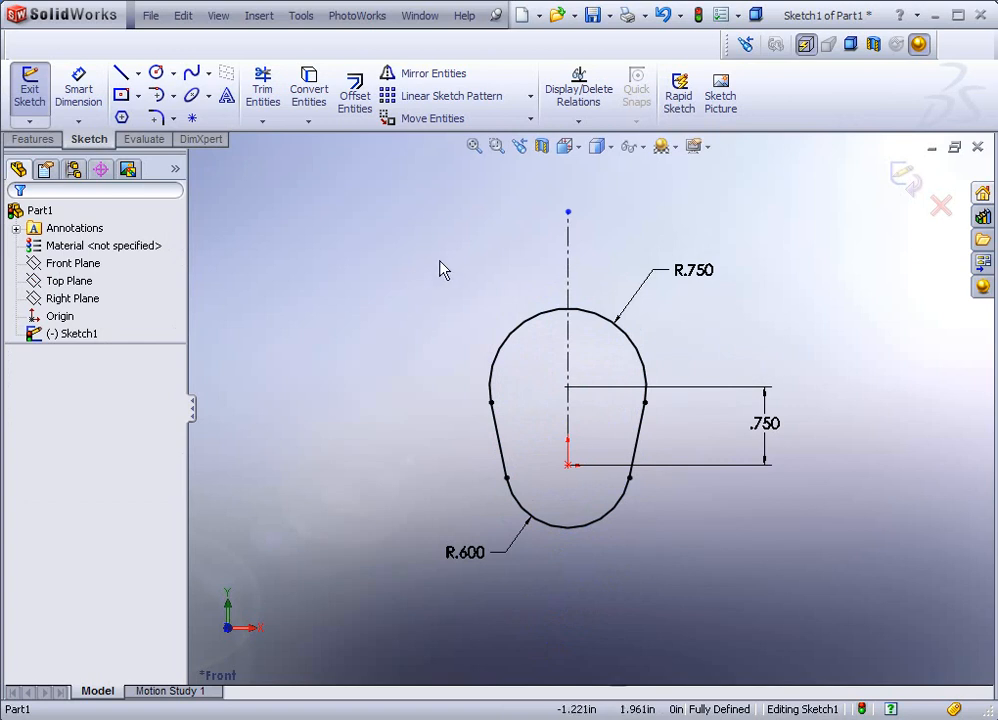
mouse_move(446, 343)
middle_down()
mouse_move(448, 274)
mouse_move(677, 379)
mouse_move(590, 307)
middle_up()
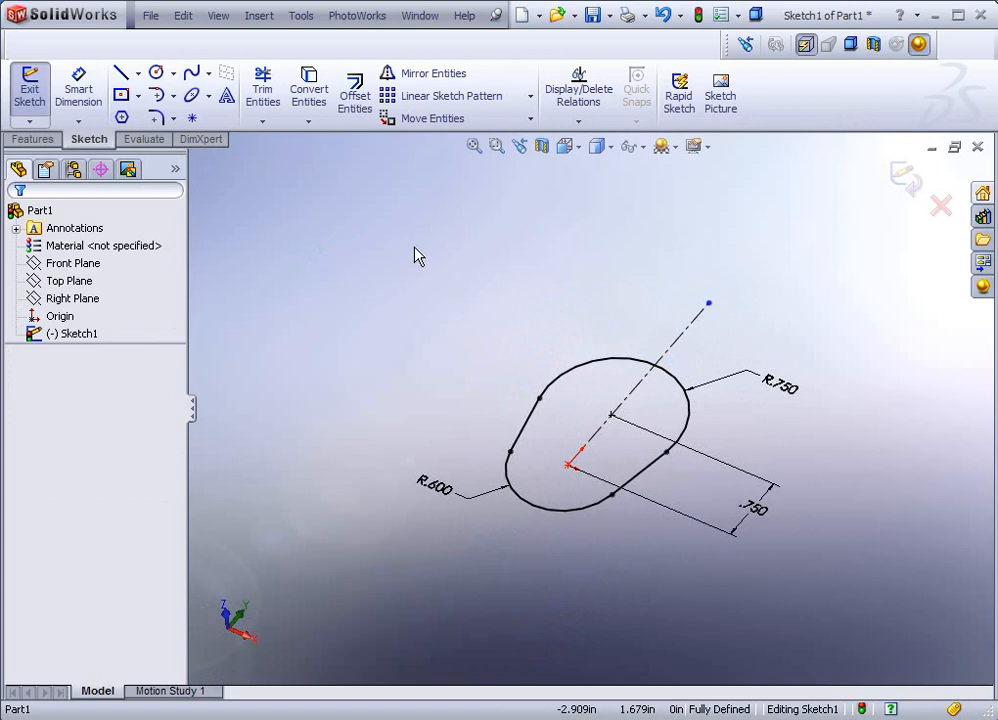
Step: Extrude Sketch1 with a Mid Plane end condition and 1 inch depth
click(43, 146)
click(39, 92)
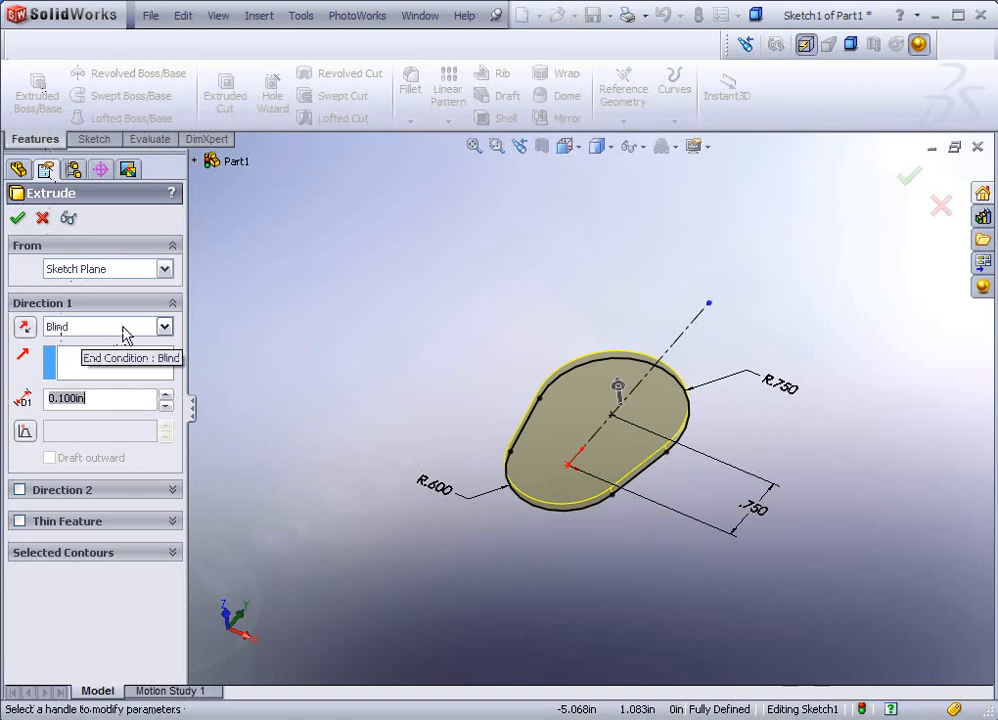
click(164, 327)
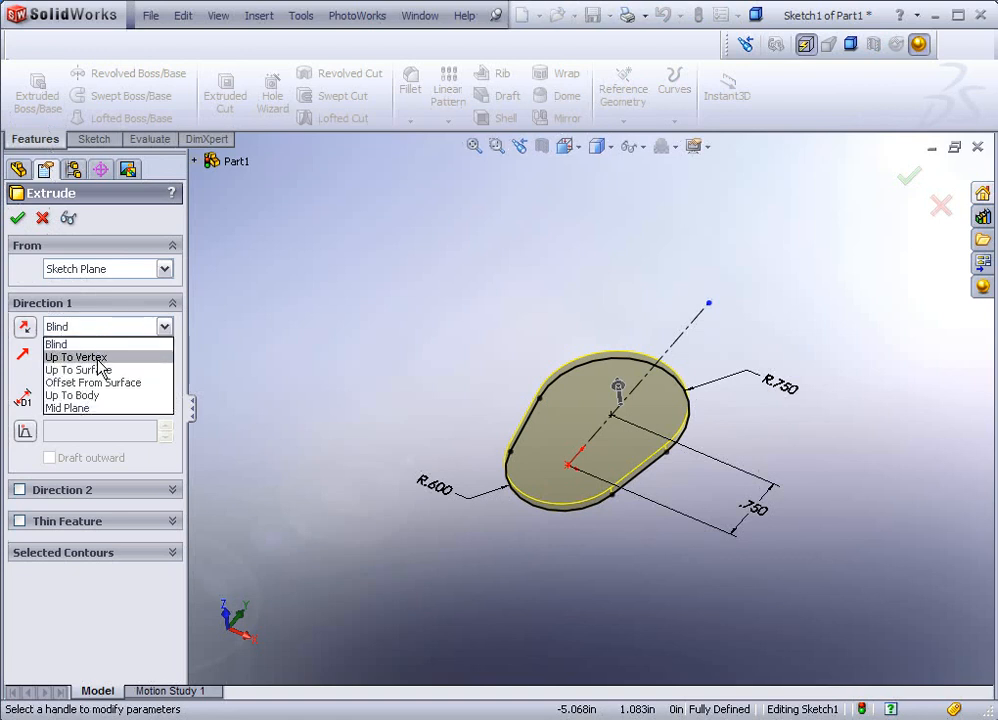
click(85, 409)
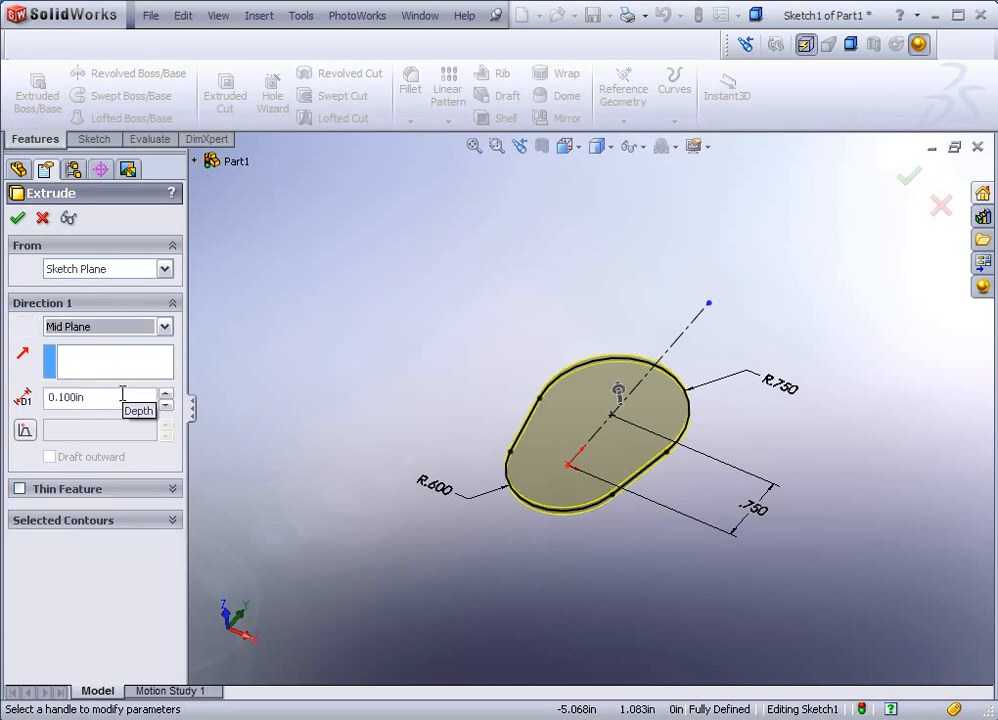
double_click(93, 397)
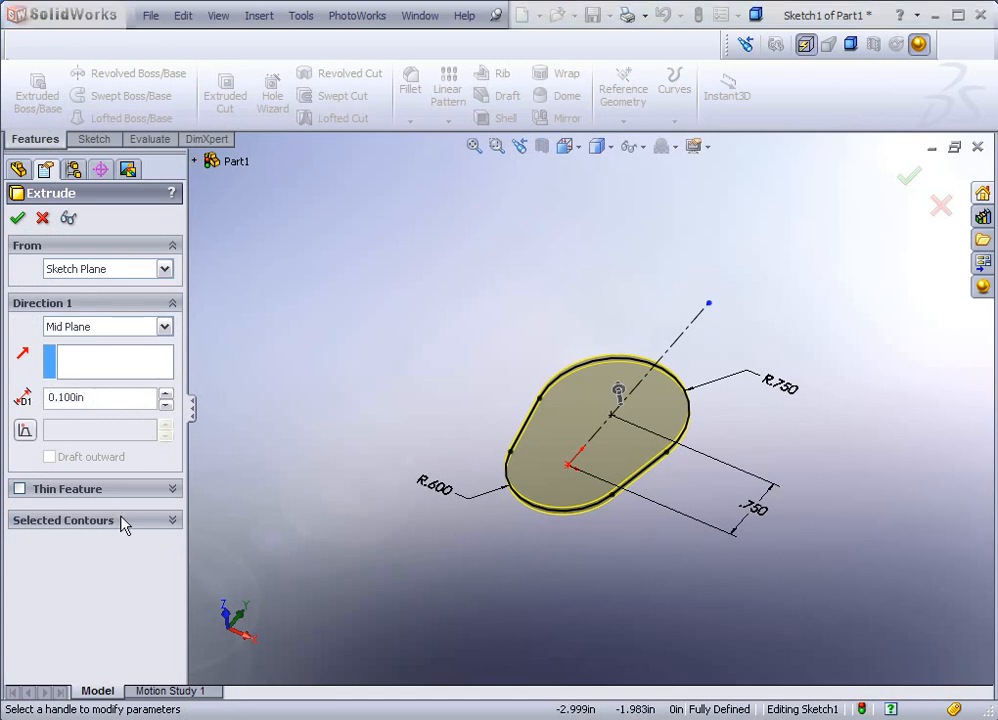
click(110, 398)
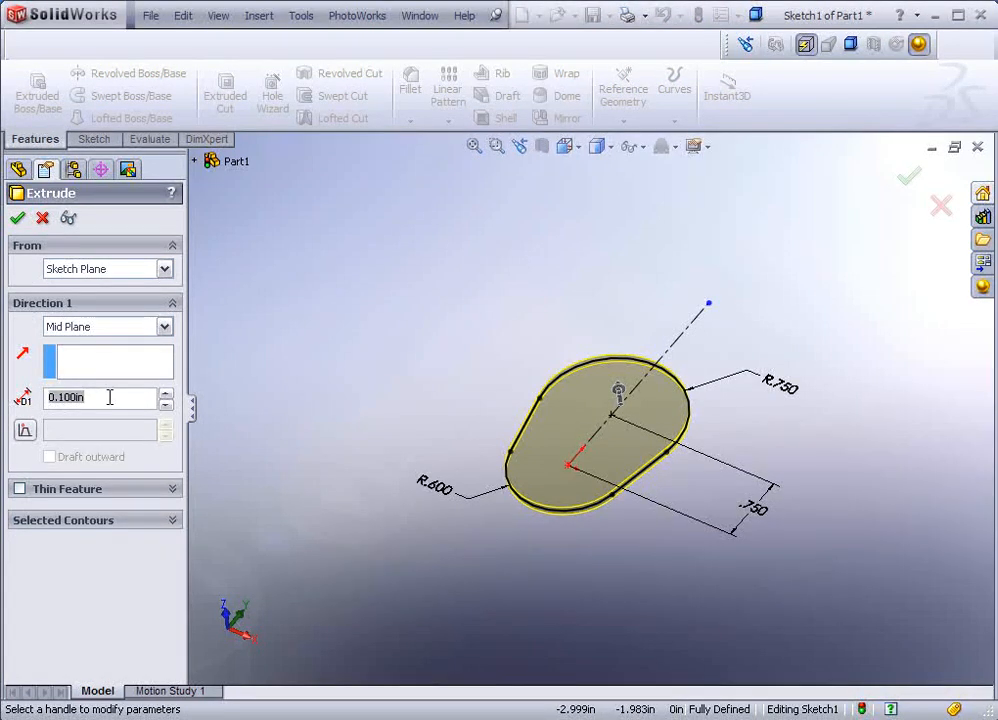
text(1)
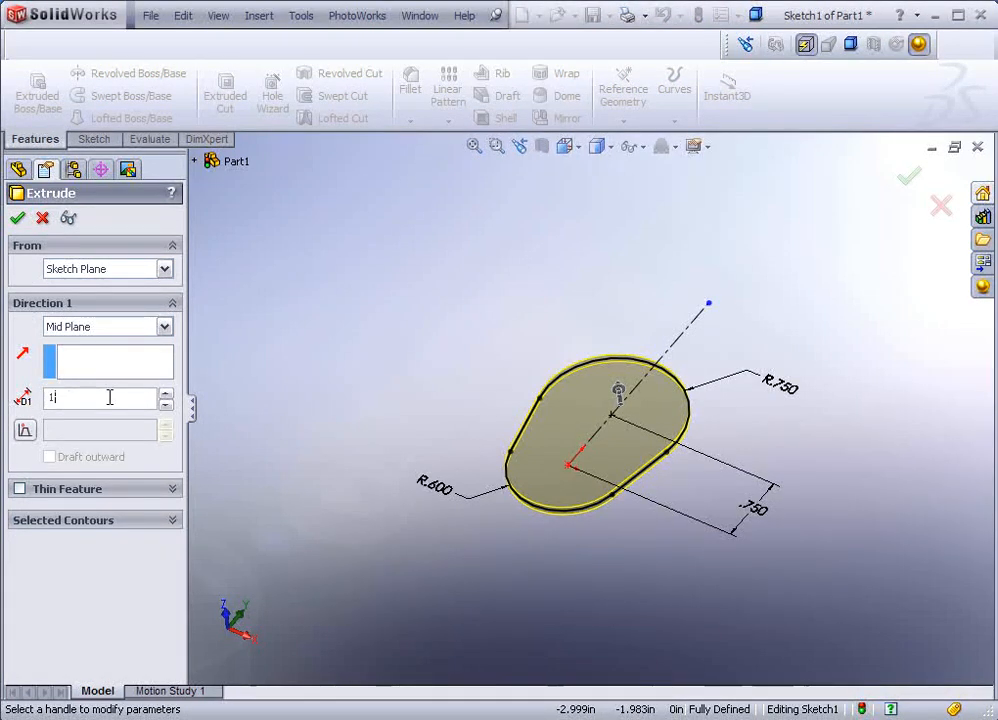
Step: Add a 7-degree draft to the extrusion, keeping it tapering inward
click(27, 432)
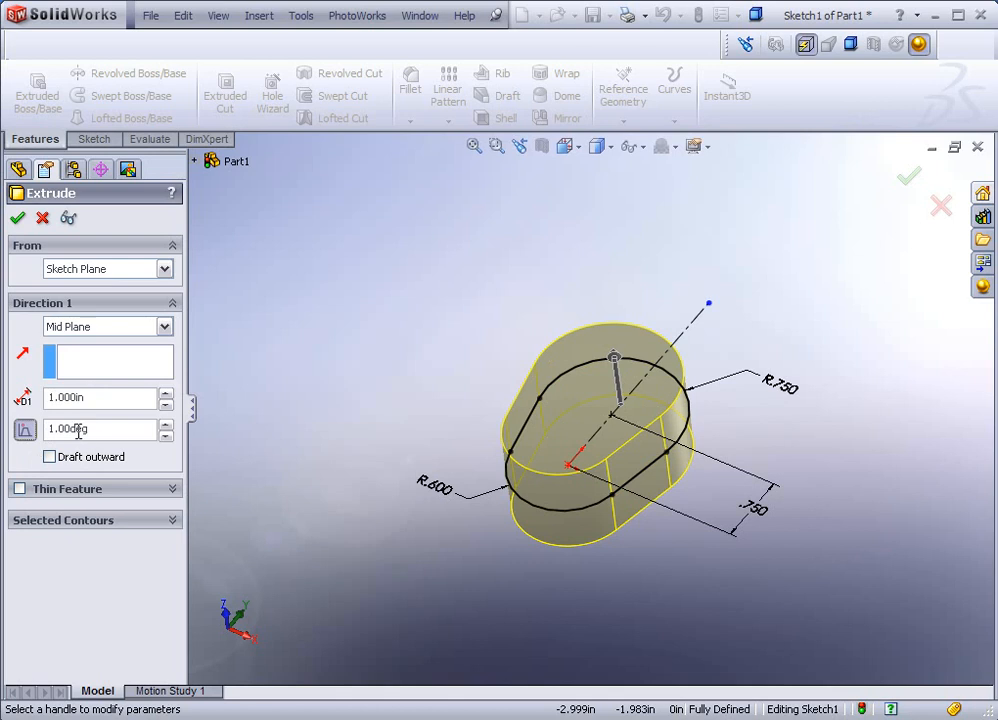
click(167, 425)
click(167, 425)
click(167, 425)
click(167, 425)
click(167, 425)
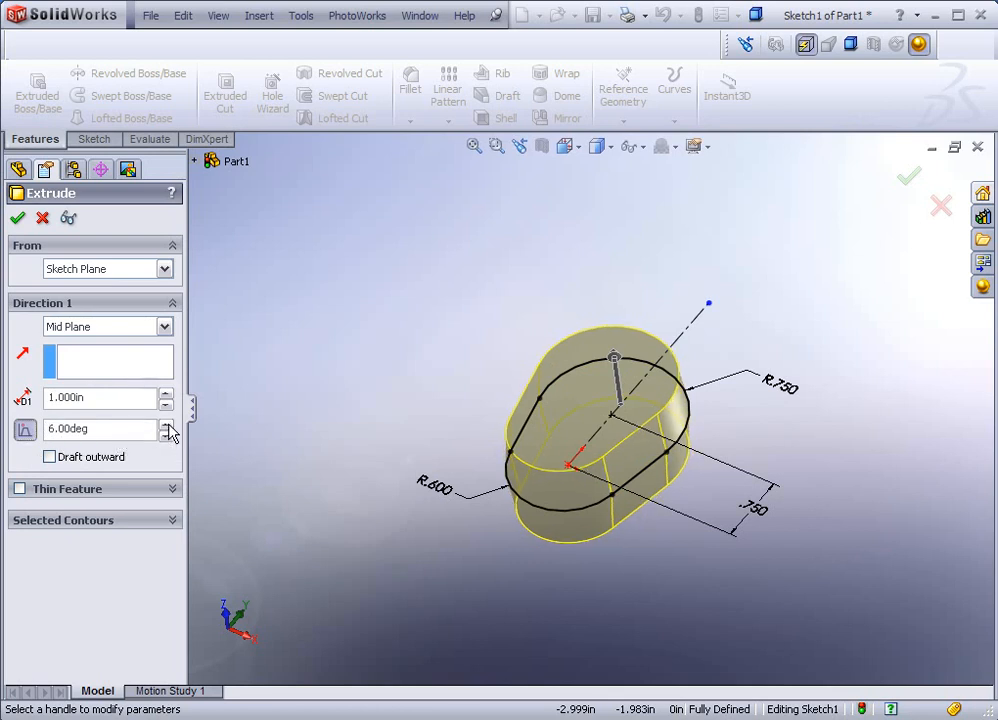
click(167, 425)
scroll(653, 483, down, 4)
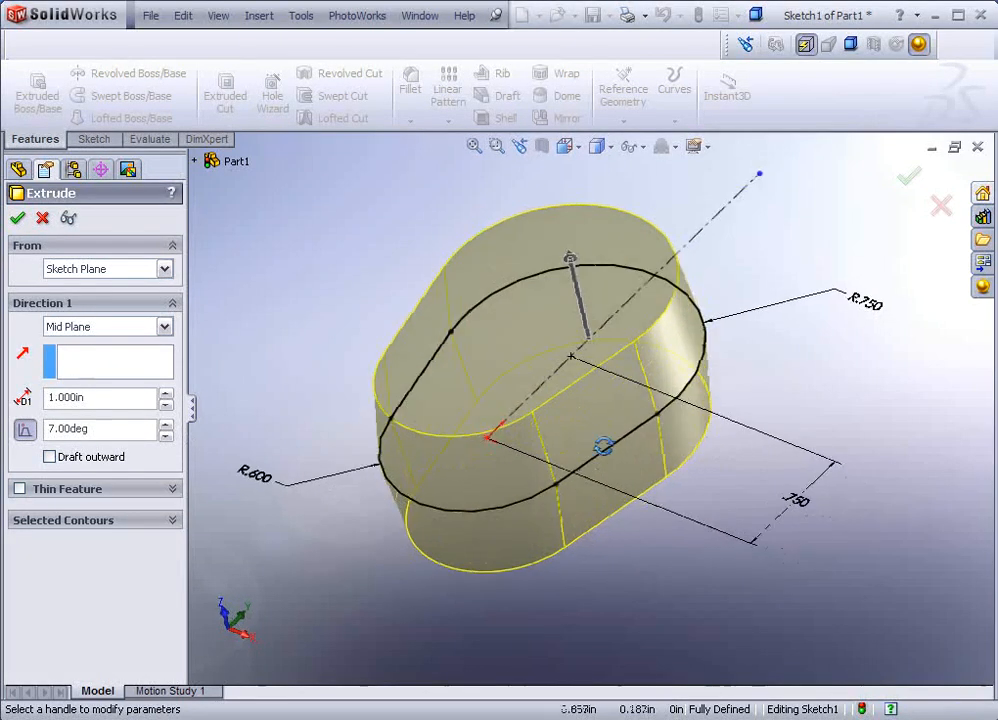
middle_drag(603, 447, 677, 334)
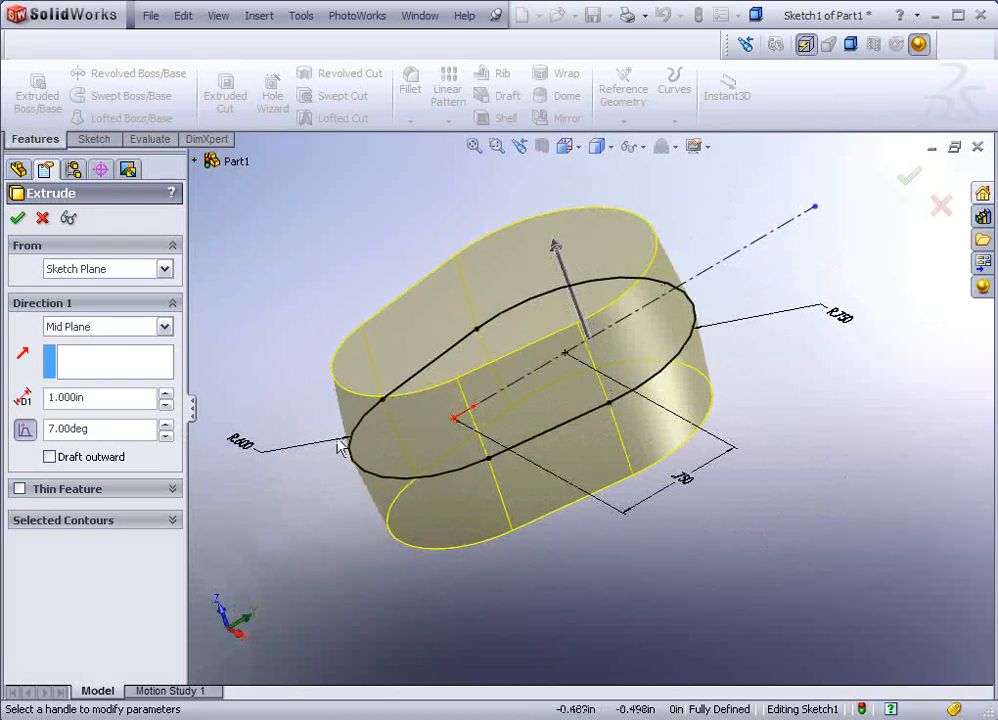
middle_drag(448, 584, 568, 528)
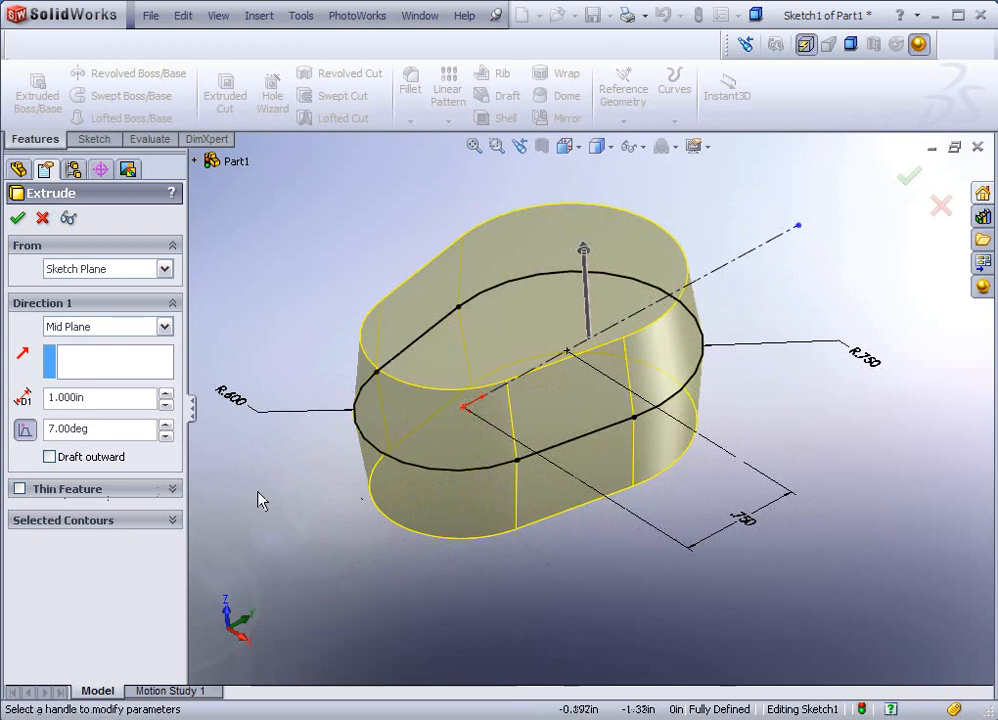
click(49, 457)
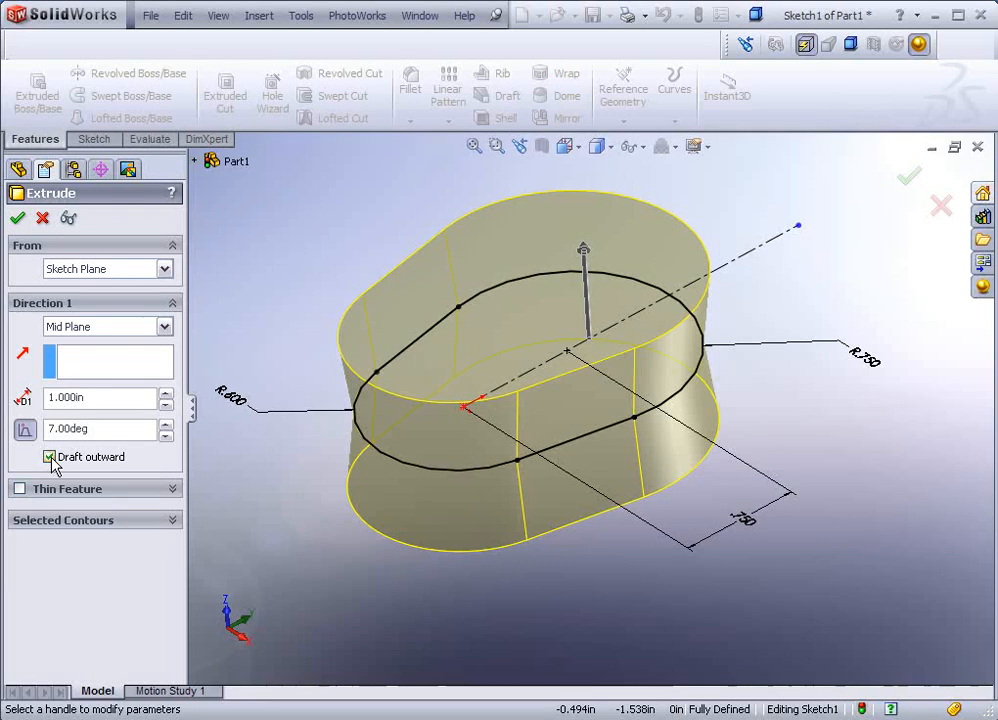
click(49, 457)
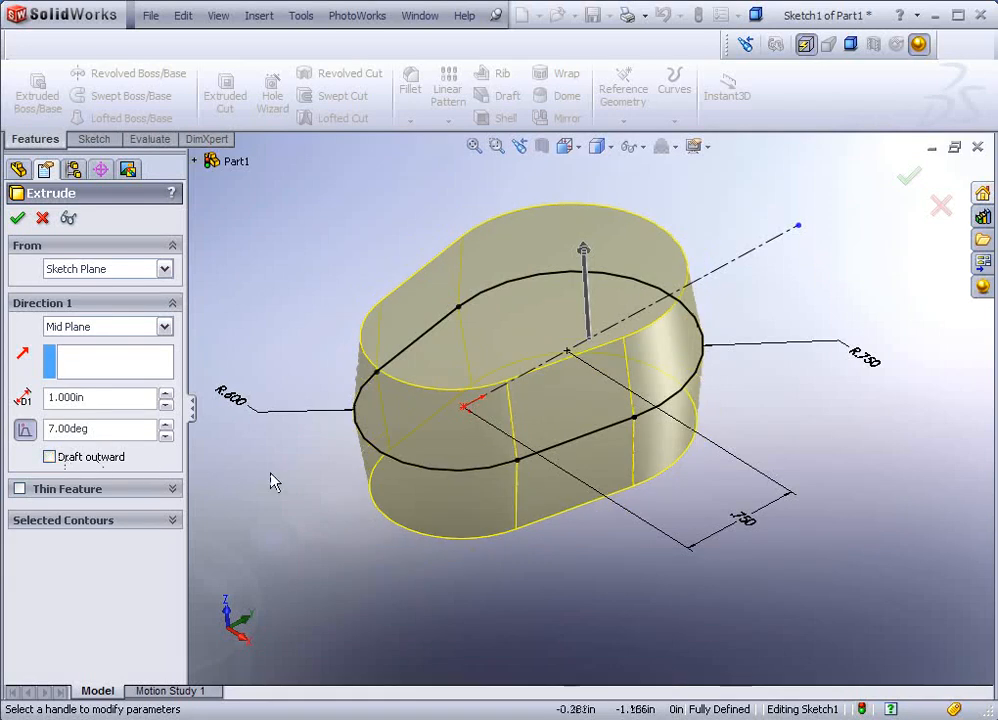
Step: Accept the drafted mid-plane extrusion to create the tapered head solid
click(19, 220)
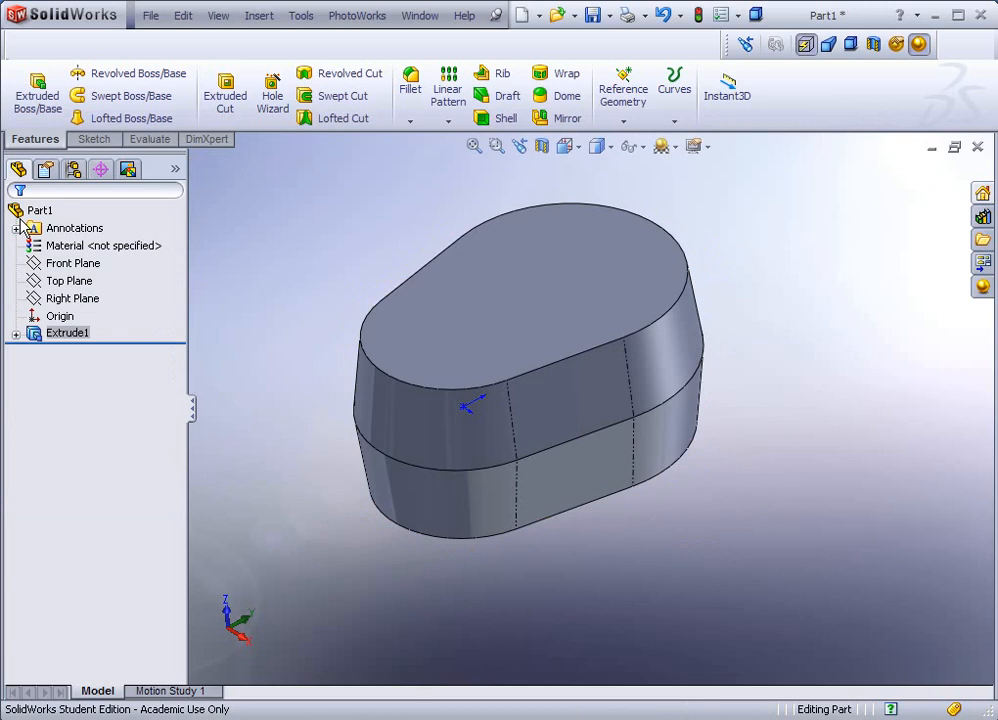
middle_drag(287, 283, 380, 373)
scroll(378, 380, up, 2)
scroll(376, 386, down, 3)
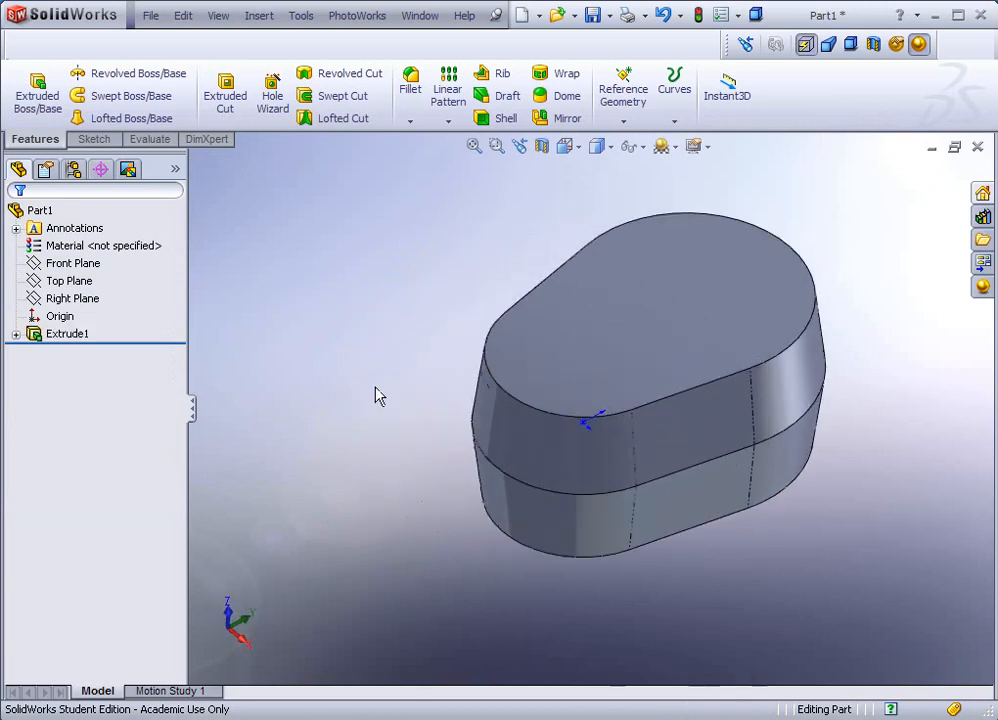
scroll(699, 483, up, 3)
scroll(682, 476, down, 2)
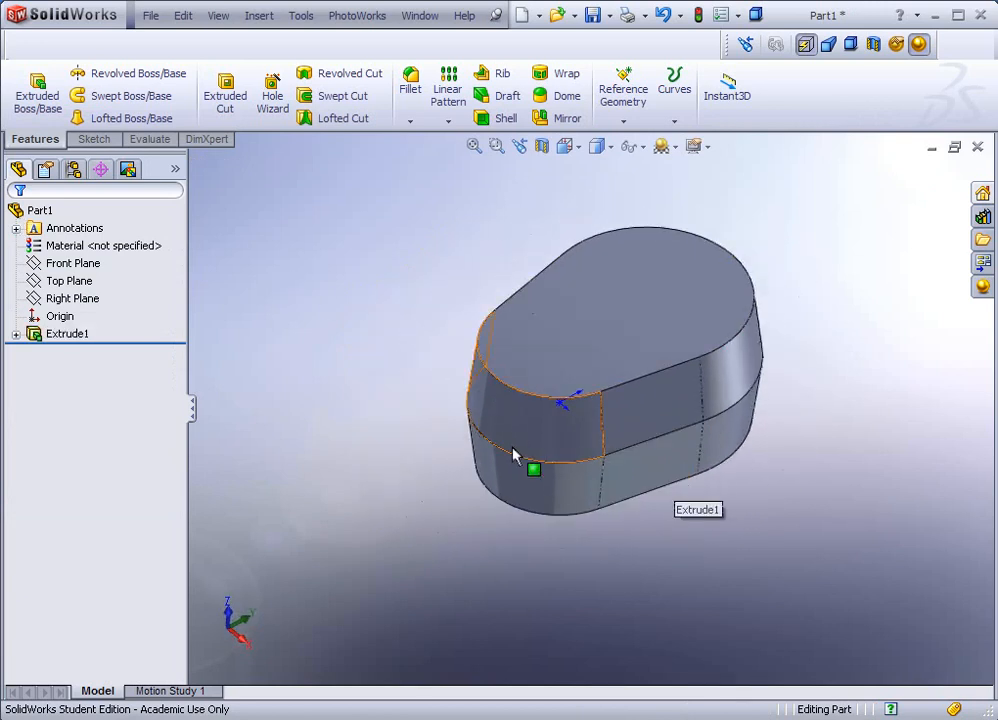
Step: Rename the Extrude1 feature to 'Head' in the design tree
click(70, 336)
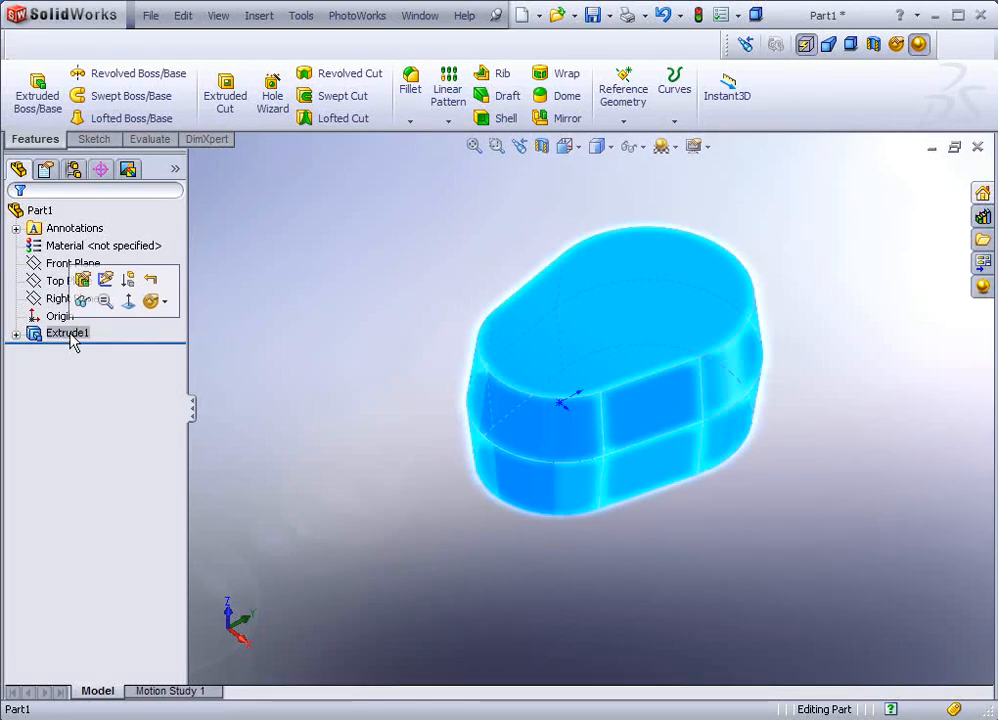
click(70, 337)
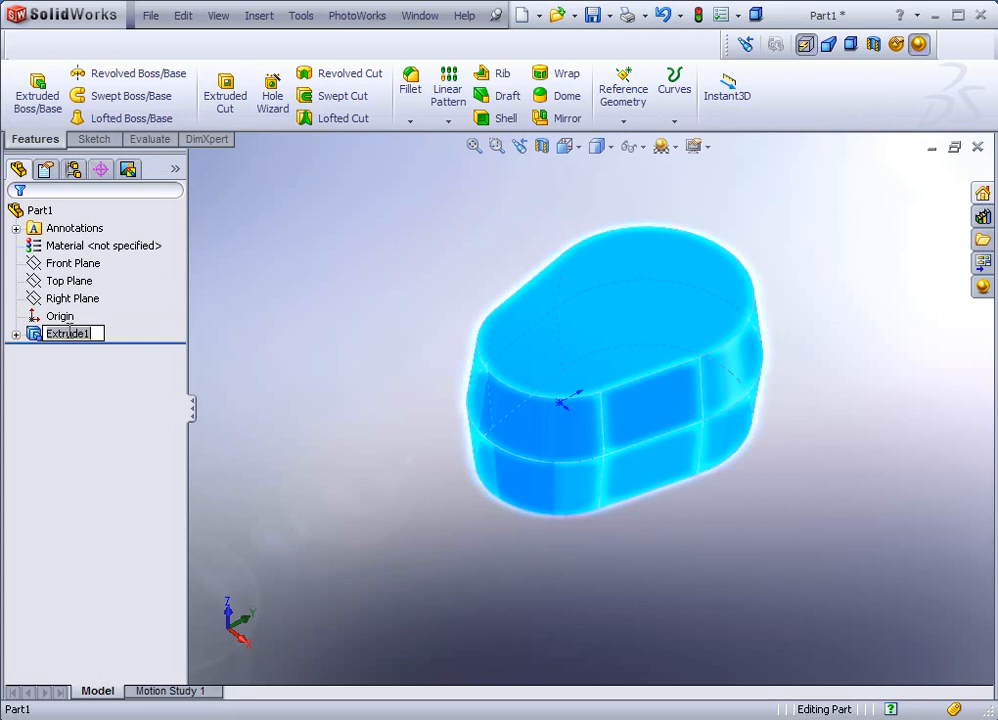
text(Hear)
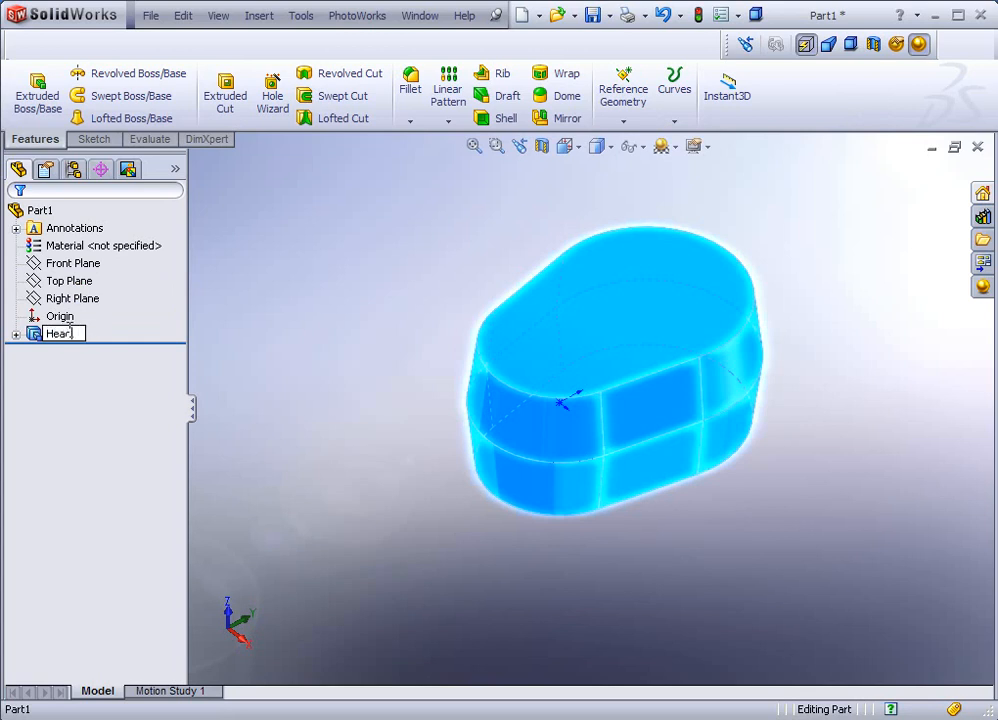
key(Return)
click(294, 290)
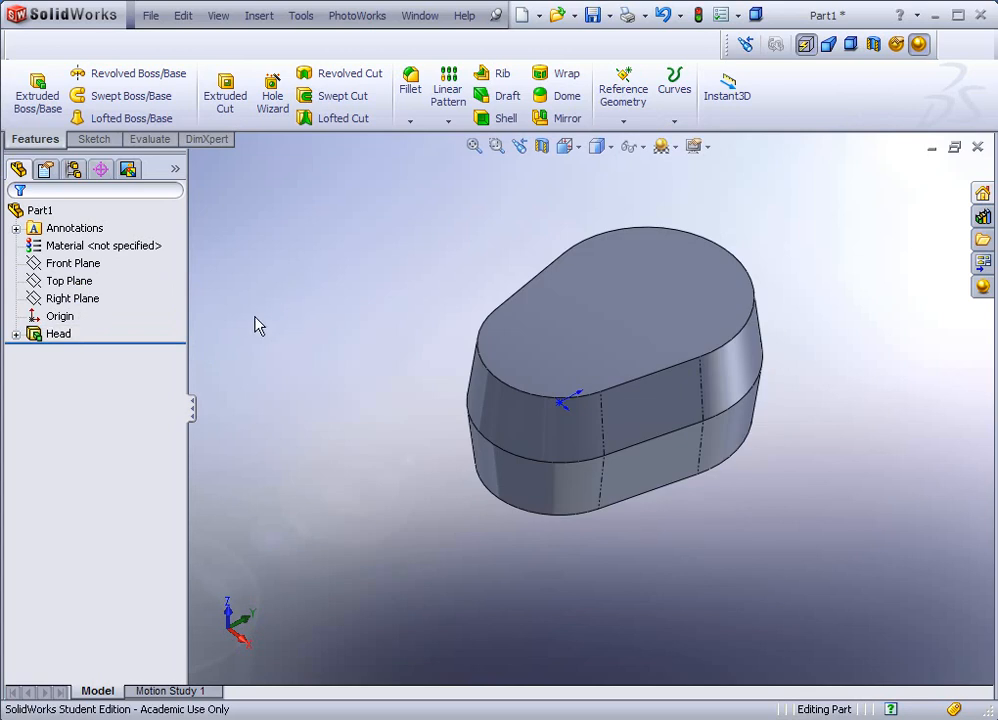
scroll(283, 334, up, 3)
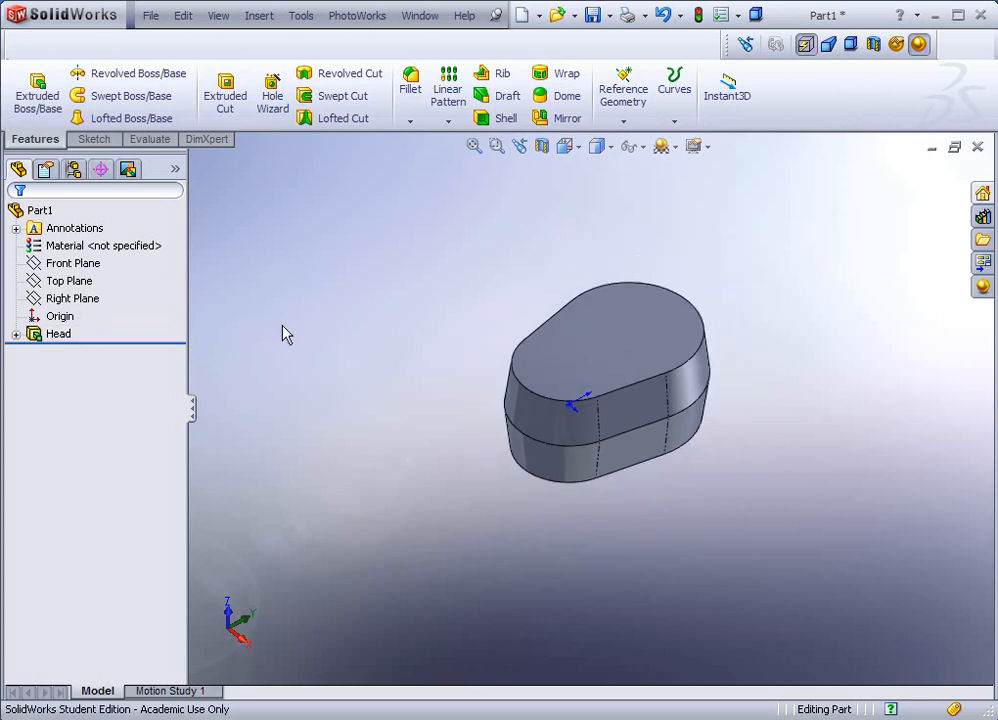
scroll(380, 503, down, 2)
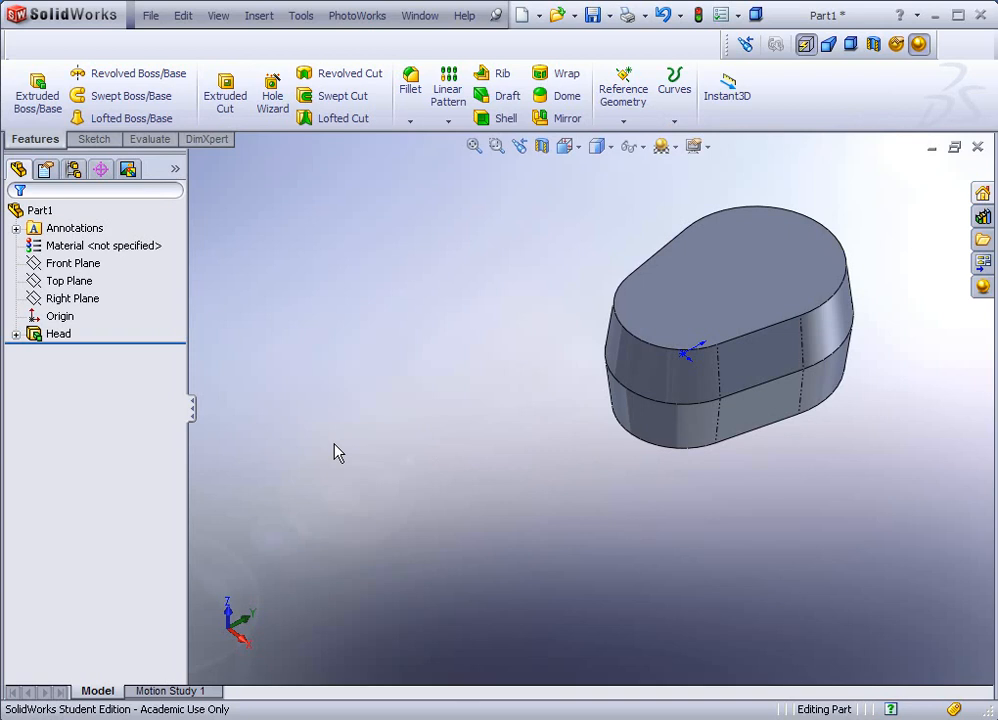
click(79, 264)
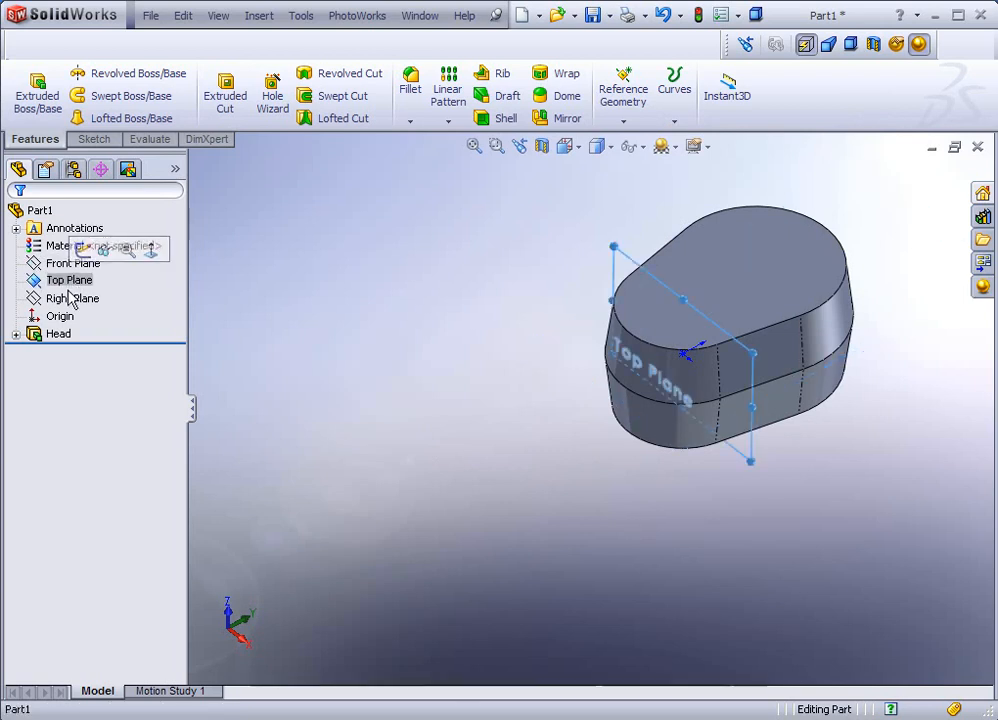
Step: Create Plane1 offset 4 inches from the Top Plane in the reversed direction
click(67, 302)
click(46, 281)
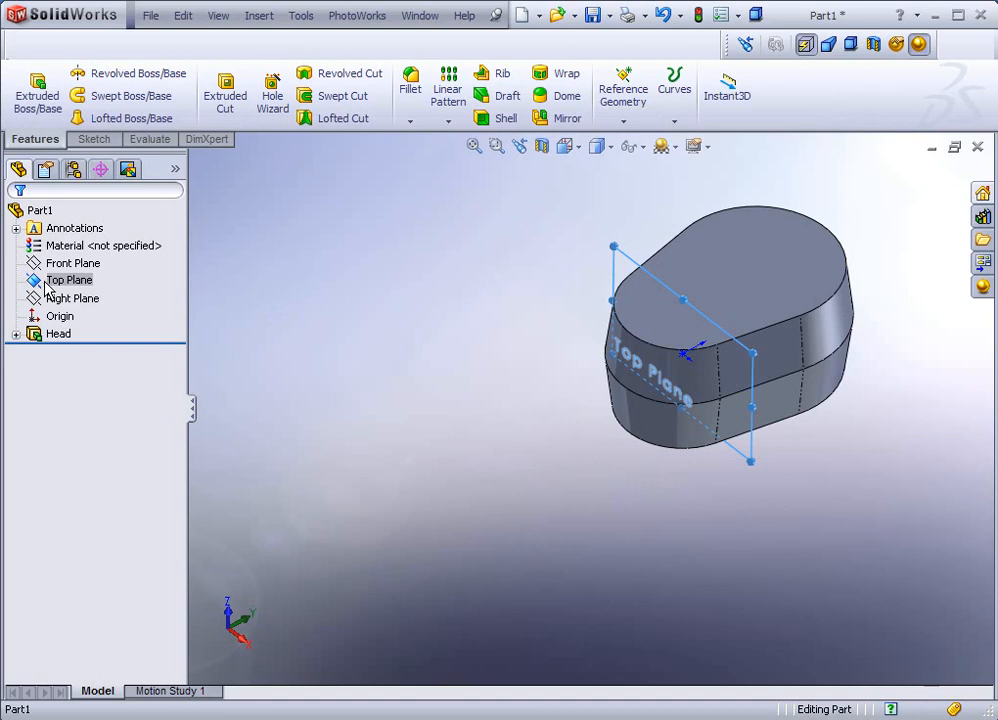
click(624, 124)
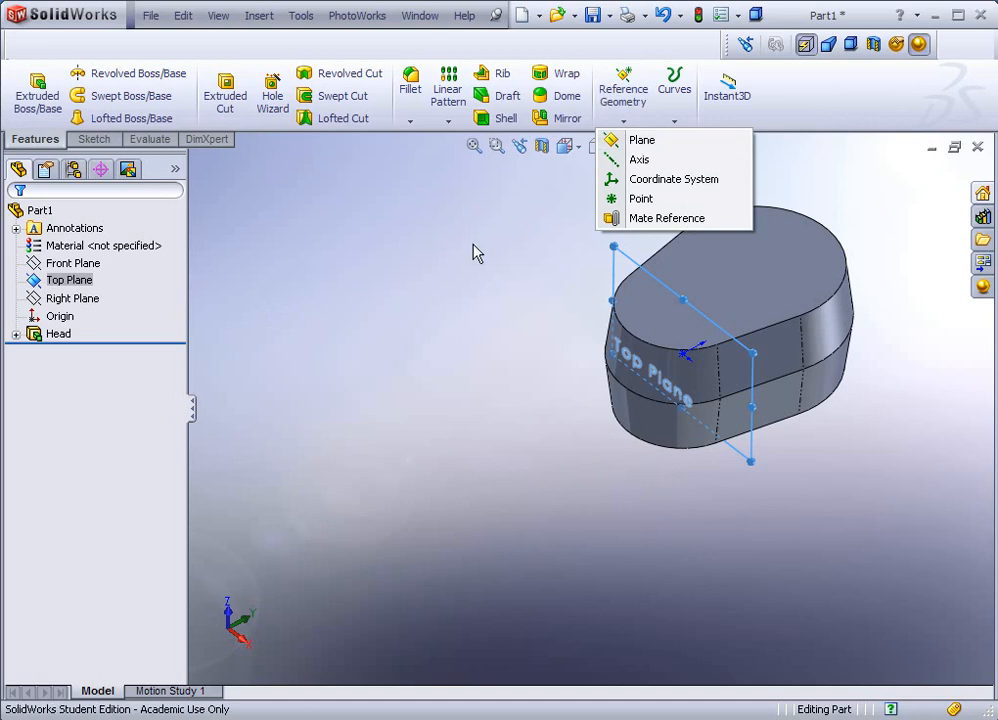
click(70, 280)
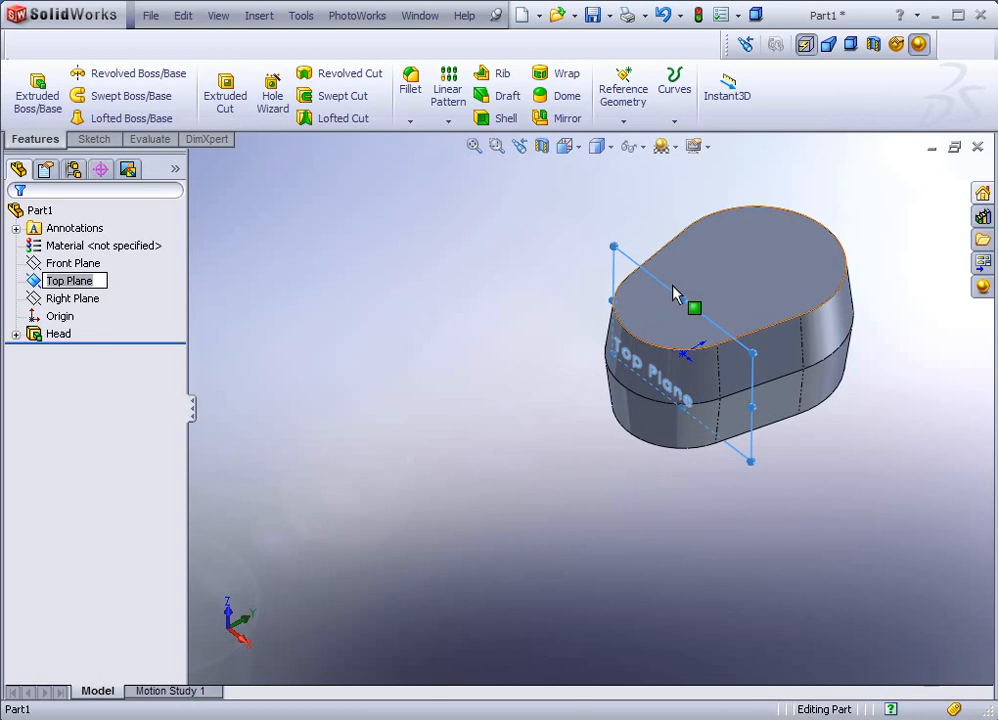
ctrl+drag(670, 288, 464, 343)
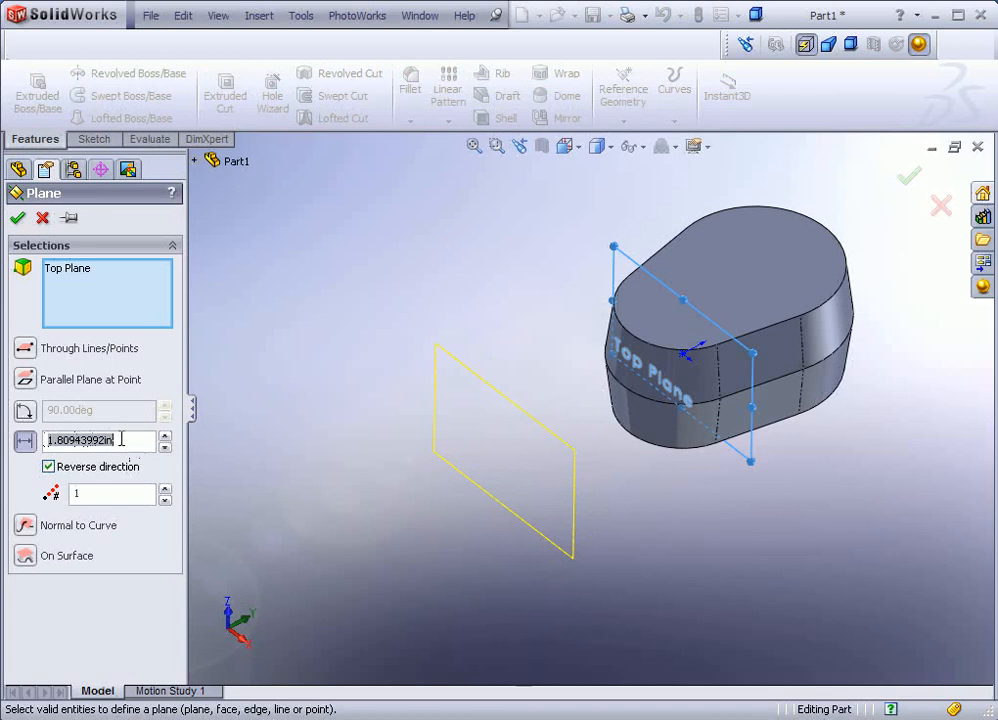
text(4)
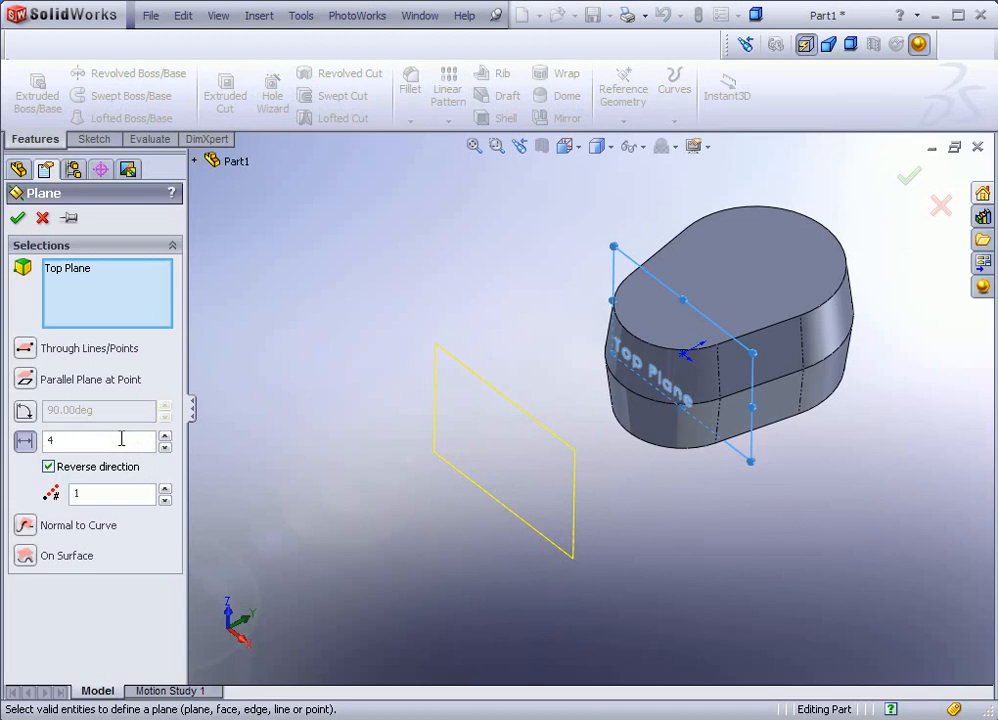
click(49, 467)
click(49, 467)
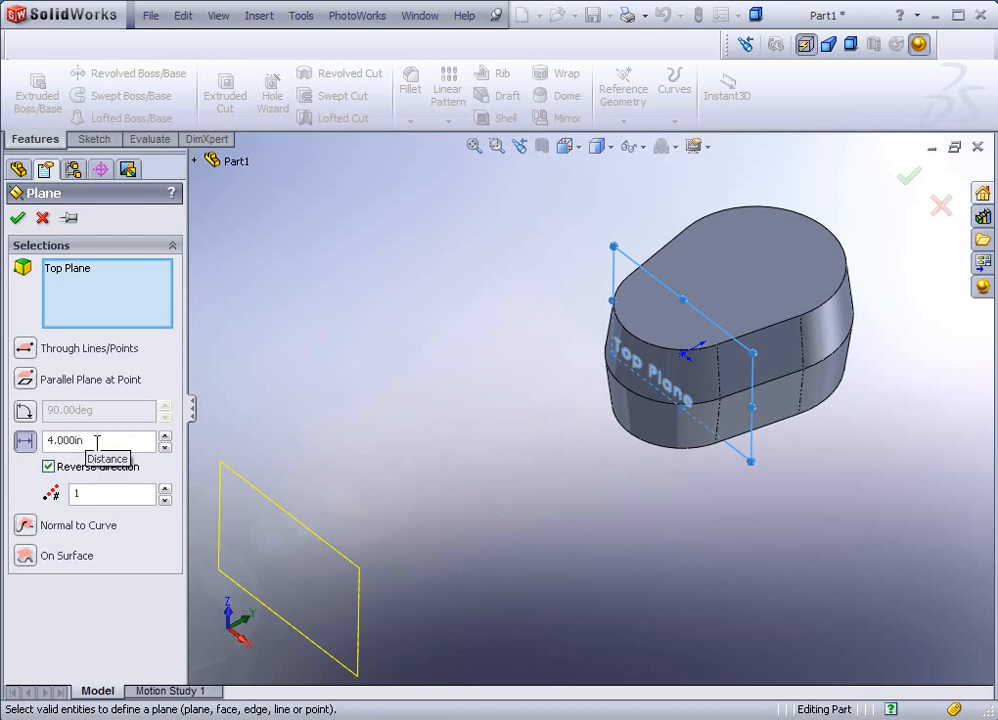
click(18, 219)
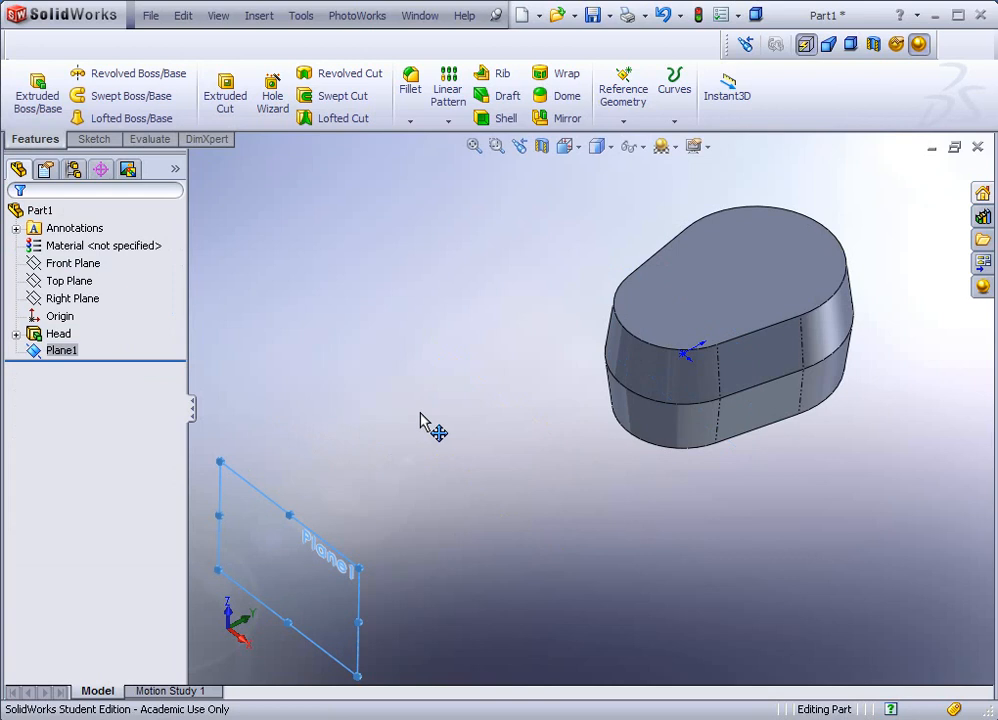
double_click(260, 500)
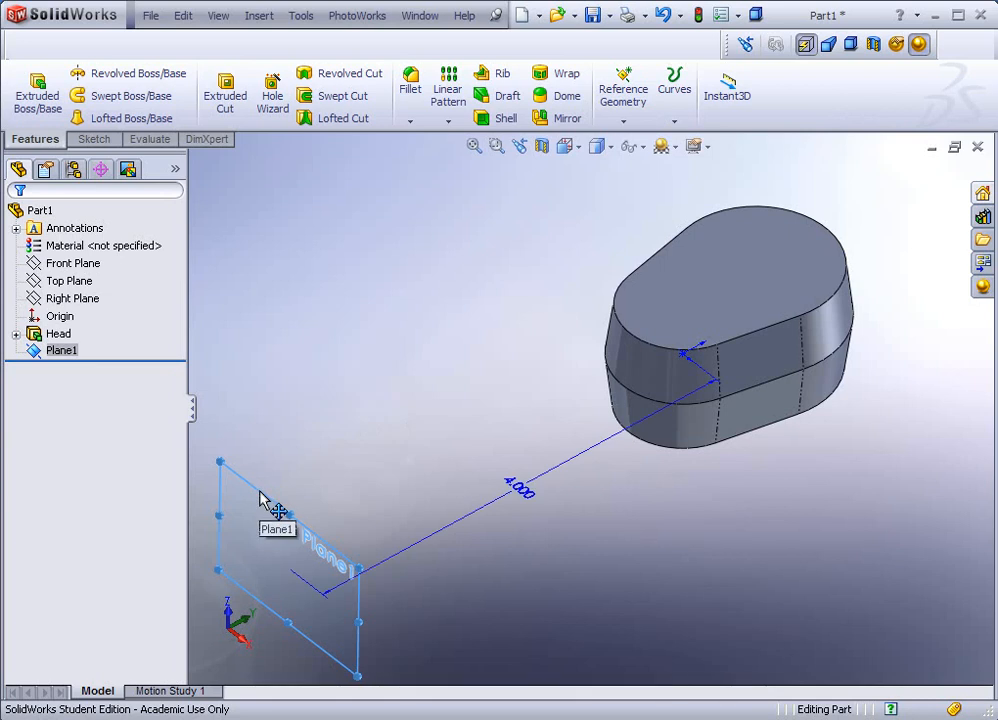
double_click(522, 492)
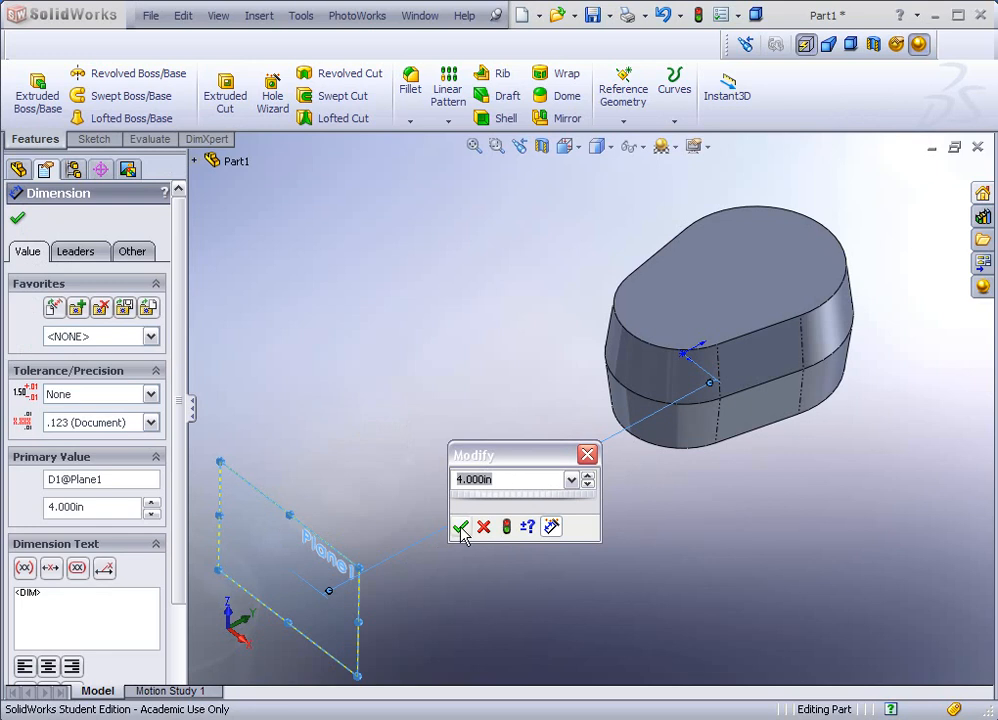
click(460, 526)
click(420, 405)
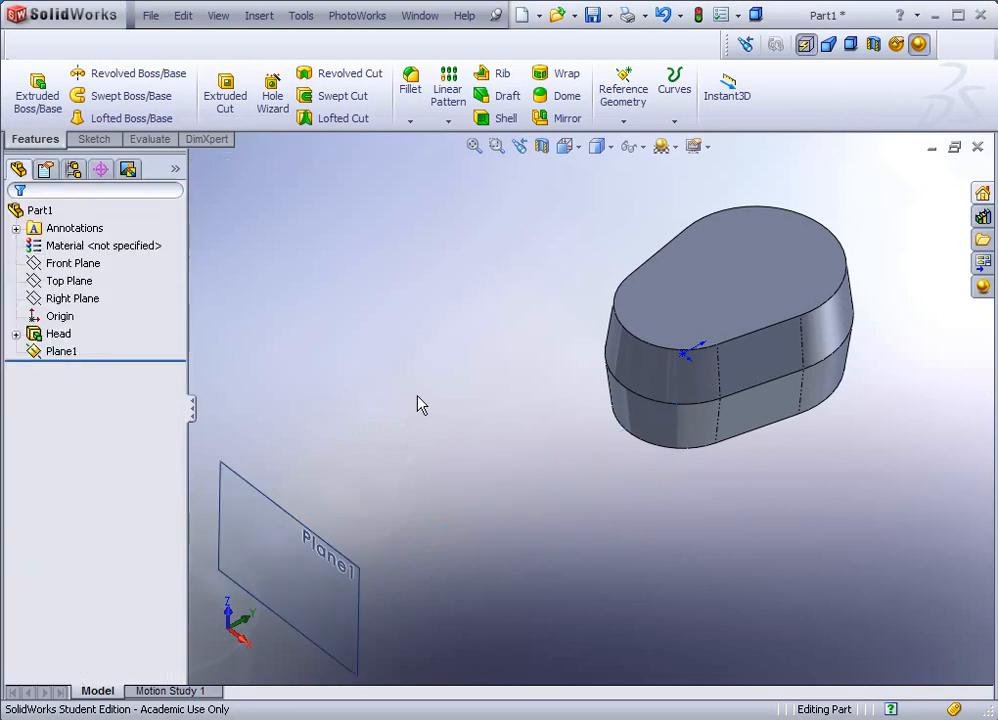
scroll(420, 405, up, 1)
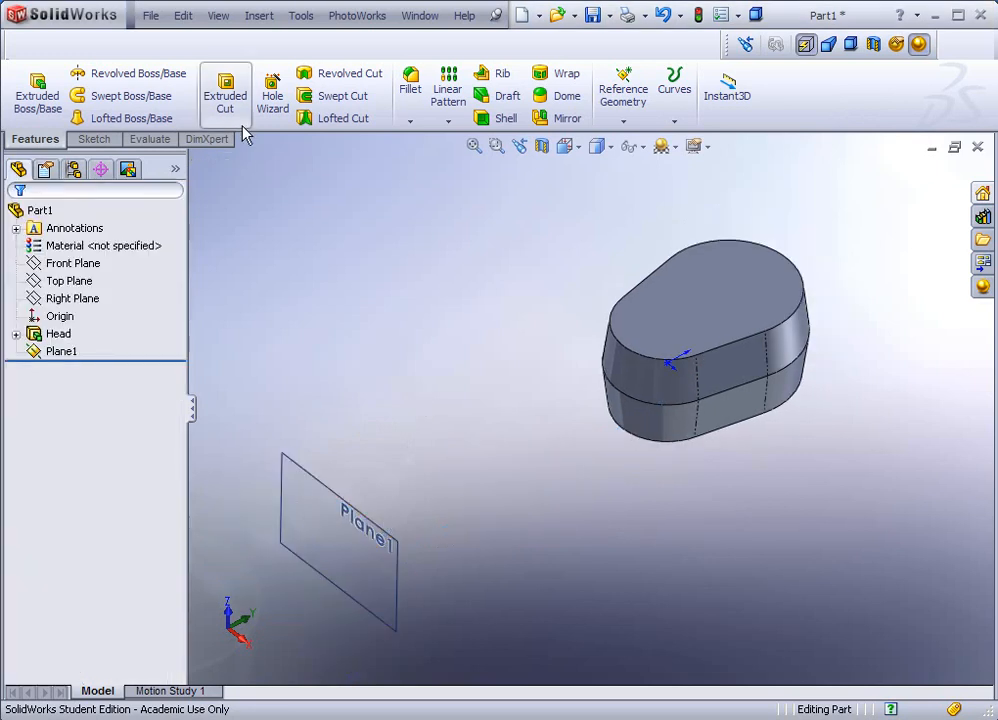
click(218, 16)
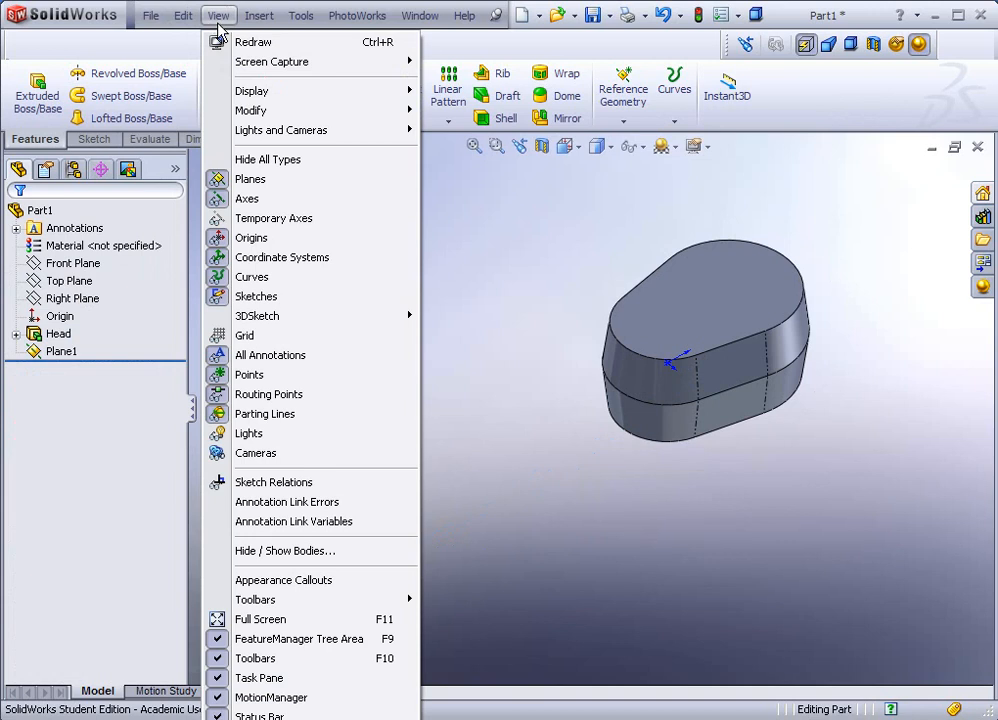
click(221, 181)
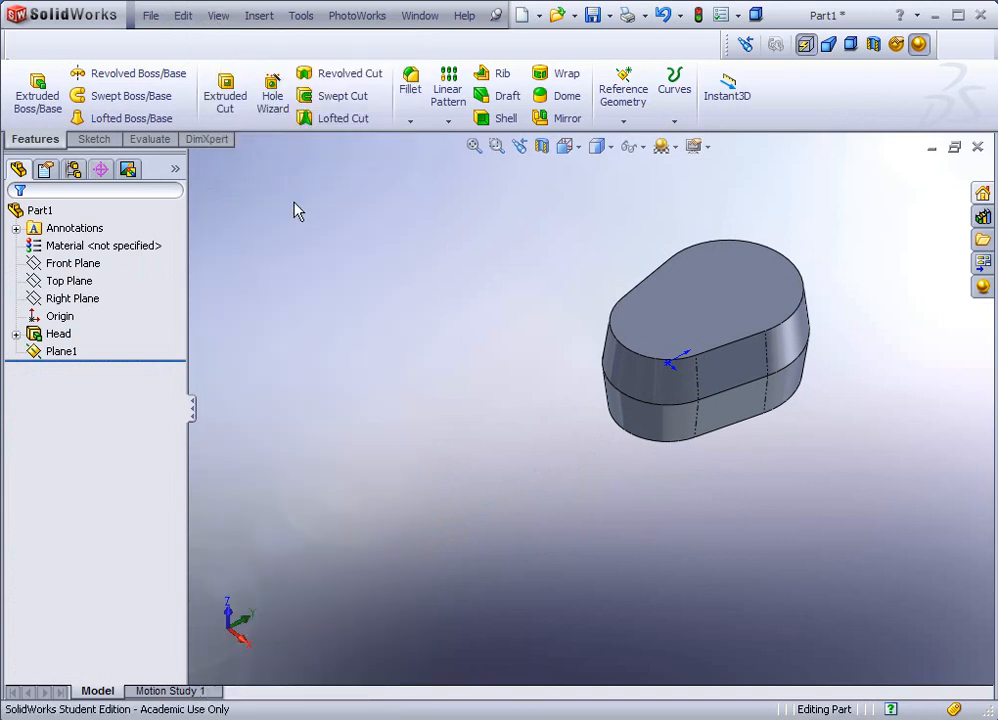
click(217, 18)
click(221, 179)
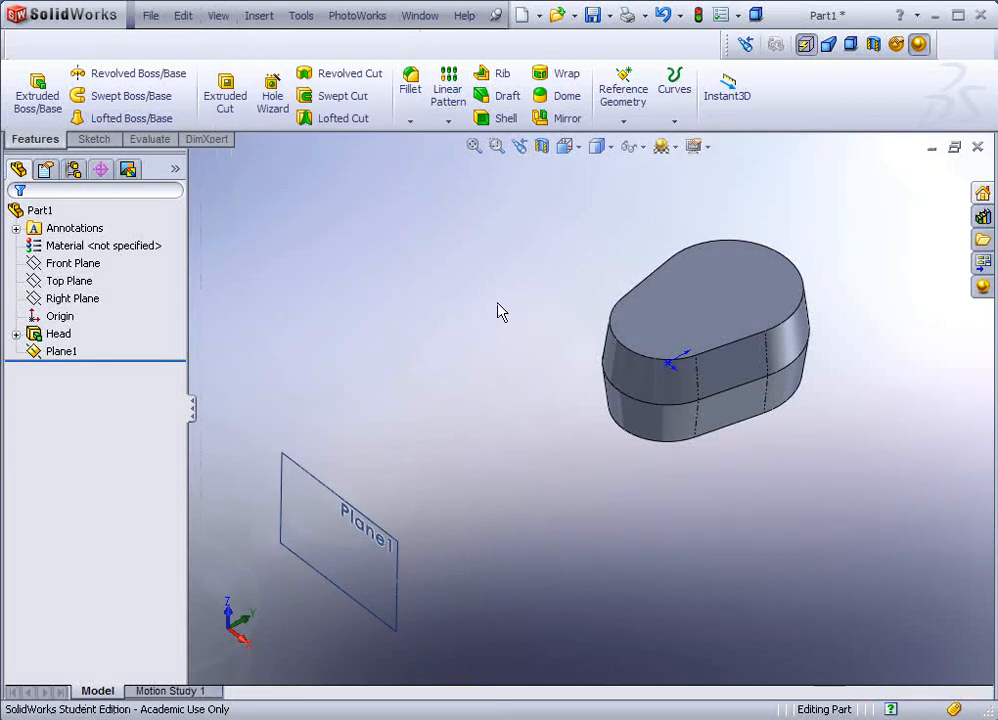
Step: Open a new sketch, Sketch2, on Plane1
click(321, 489)
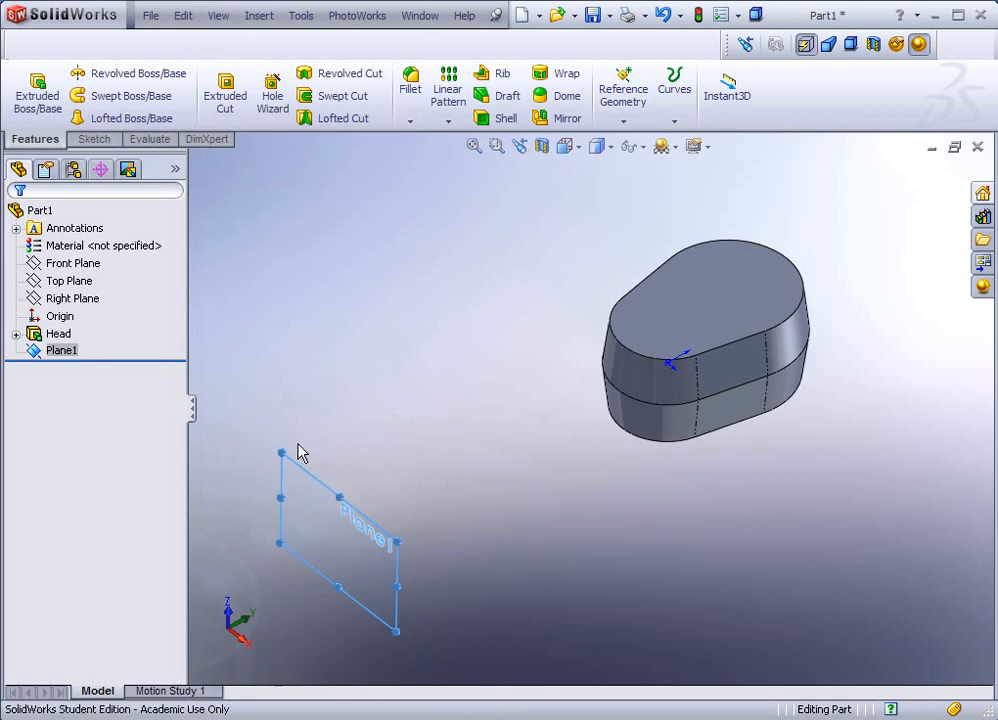
click(94, 140)
click(30, 88)
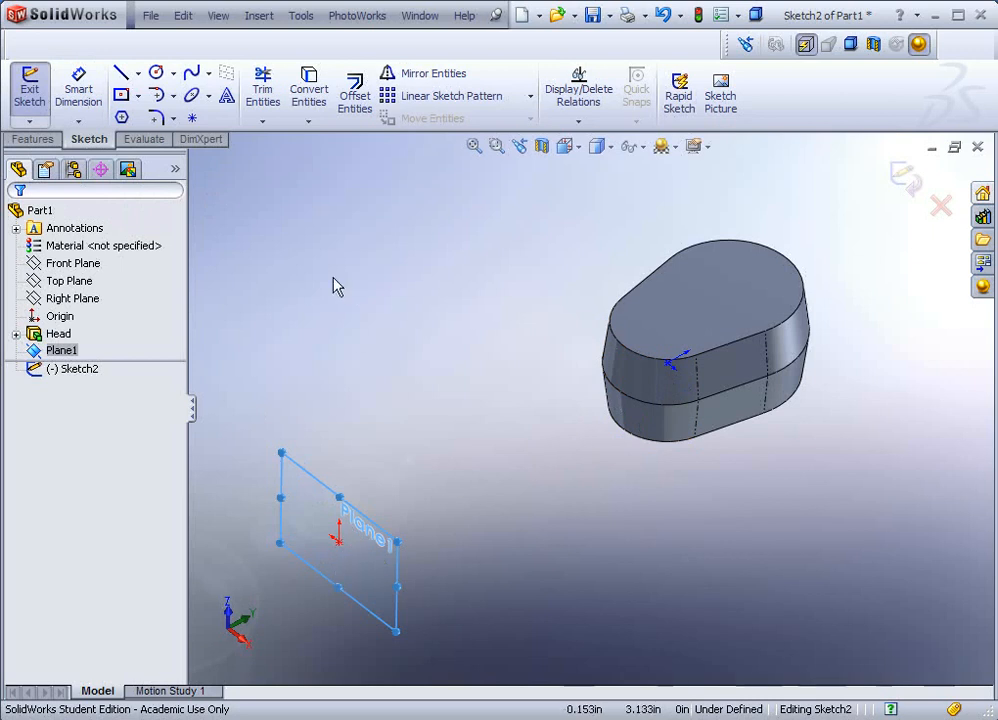
Step: Draw a circle at Plane1's origin and dimension its diameter to 0.5 in
click(157, 74)
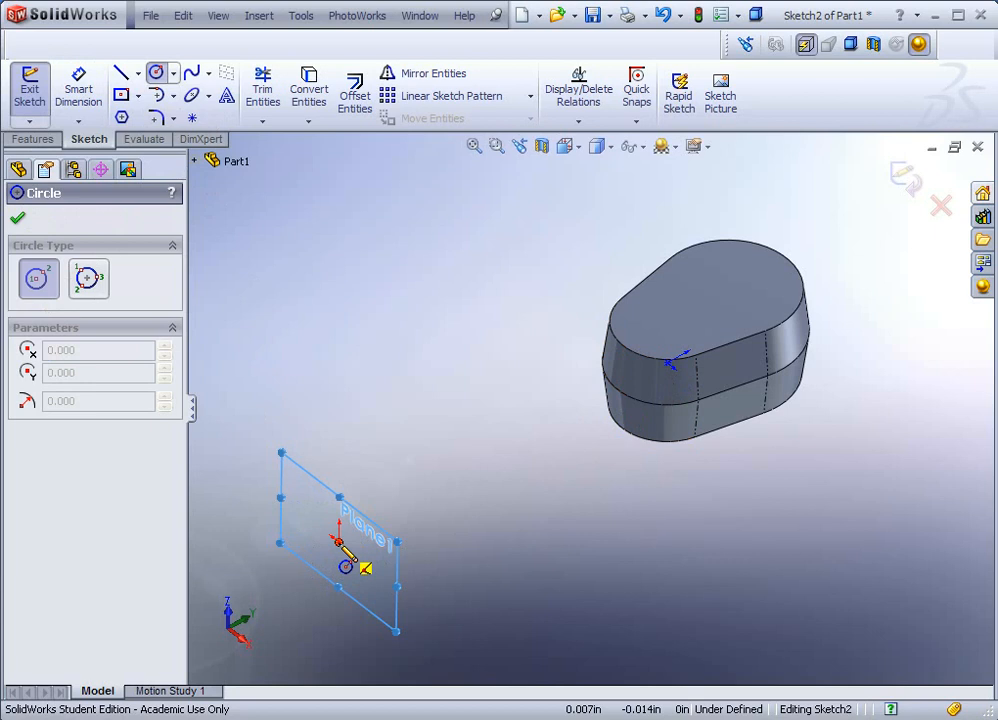
drag(338, 541, 345, 578)
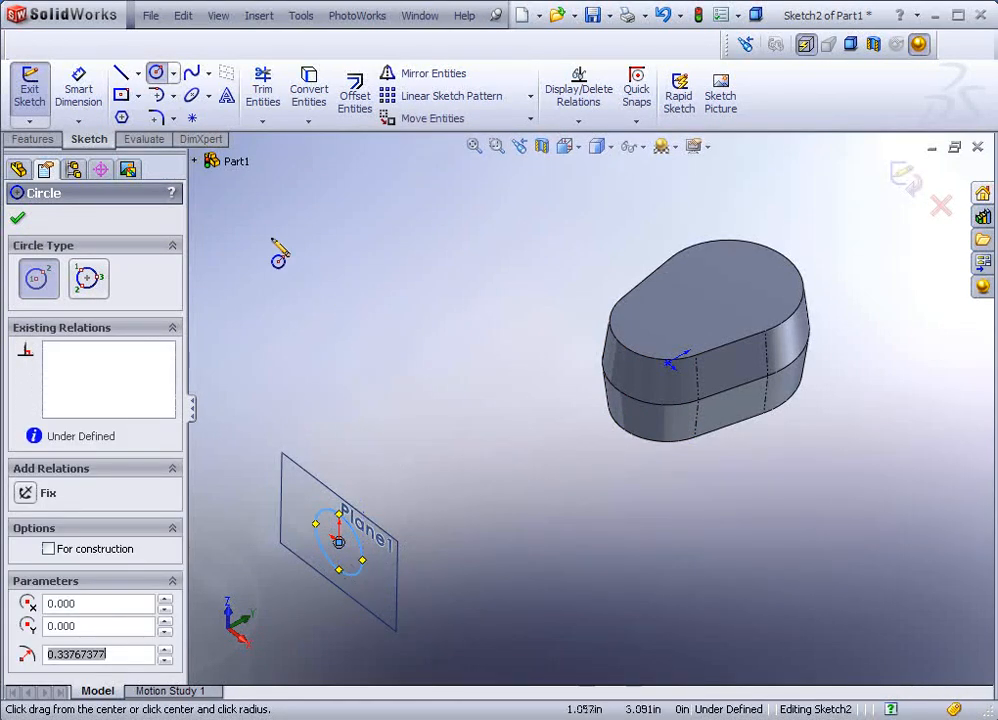
click(99, 109)
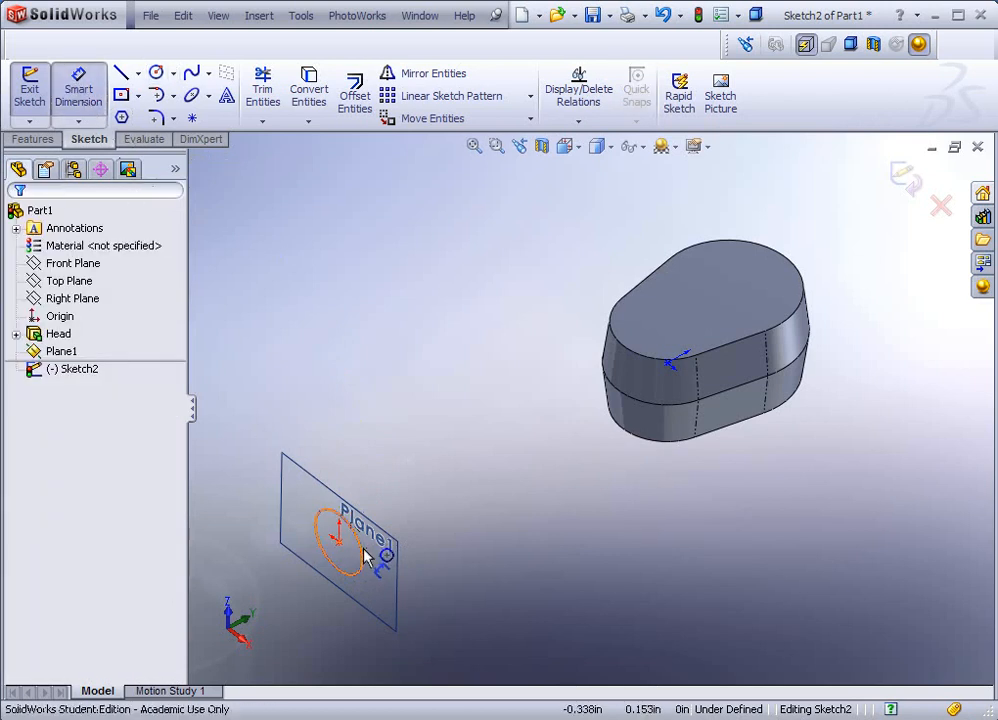
click(363, 558)
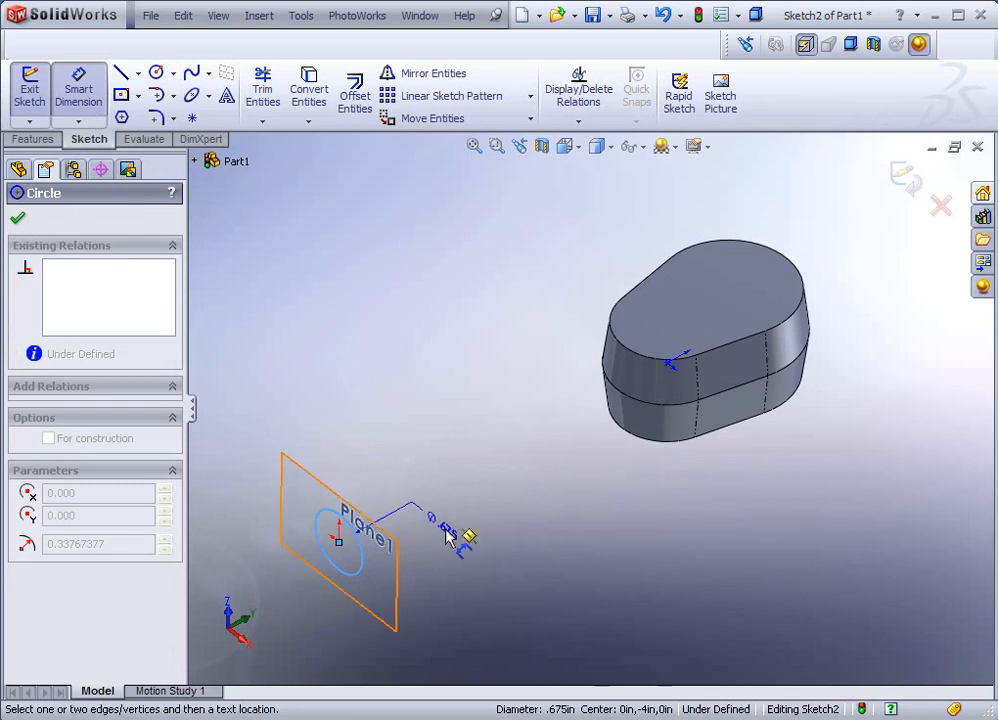
click(473, 524)
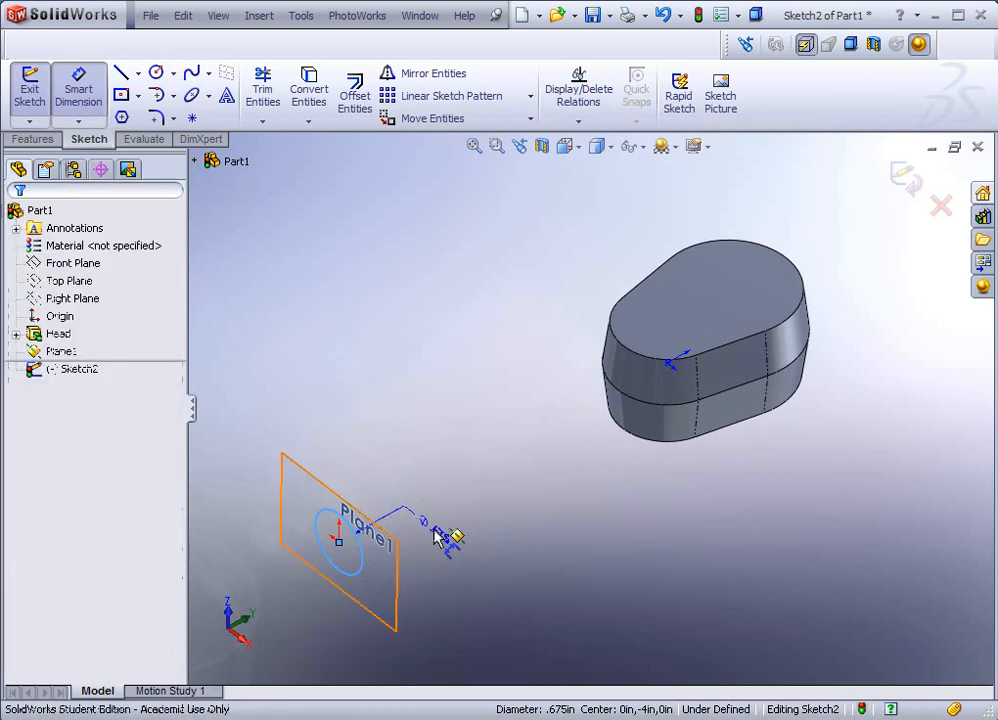
click(479, 484)
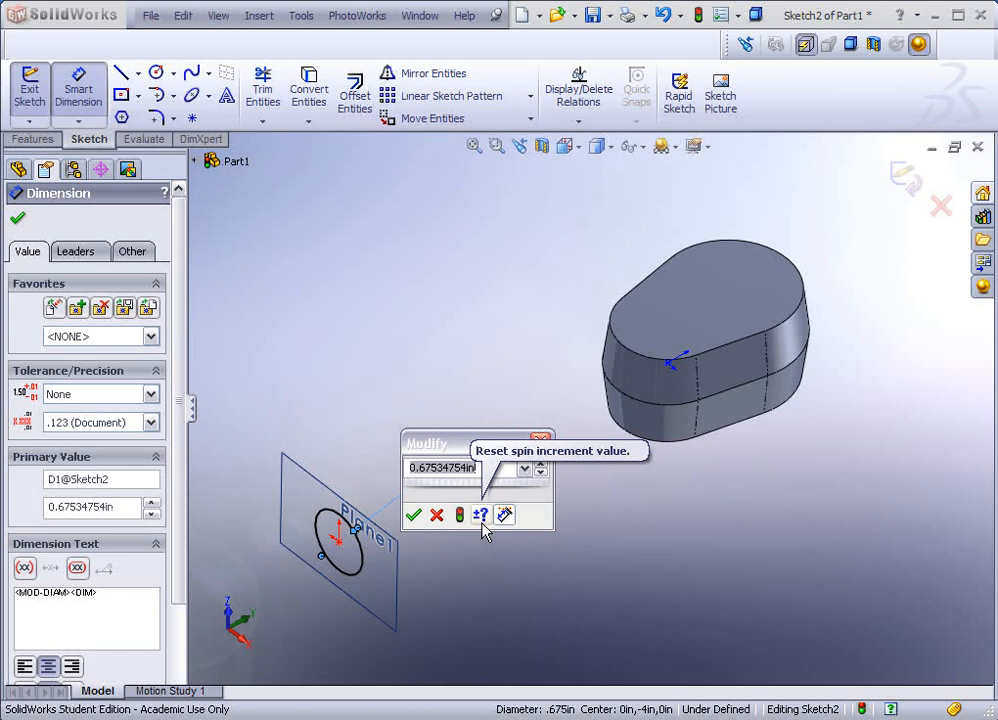
text(.5)
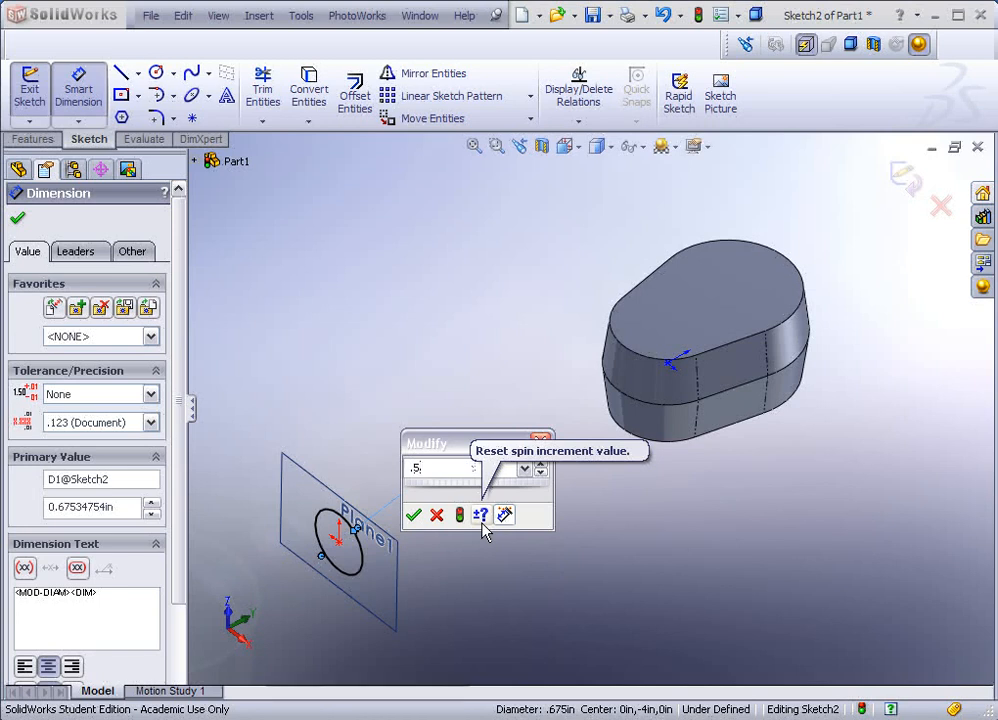
key(Return)
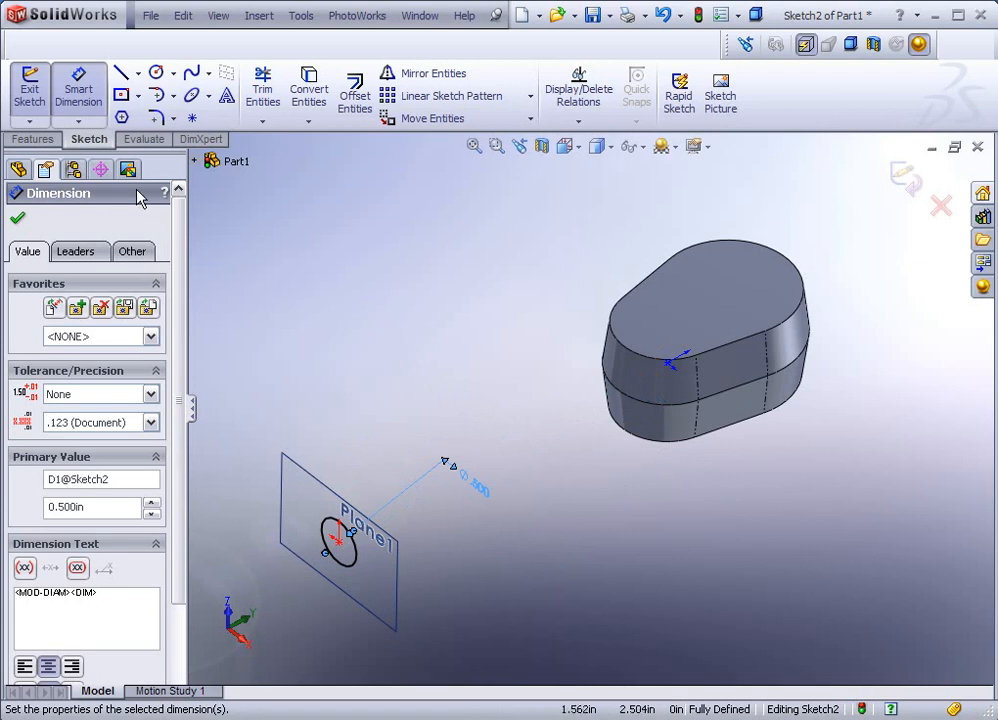
click(36, 140)
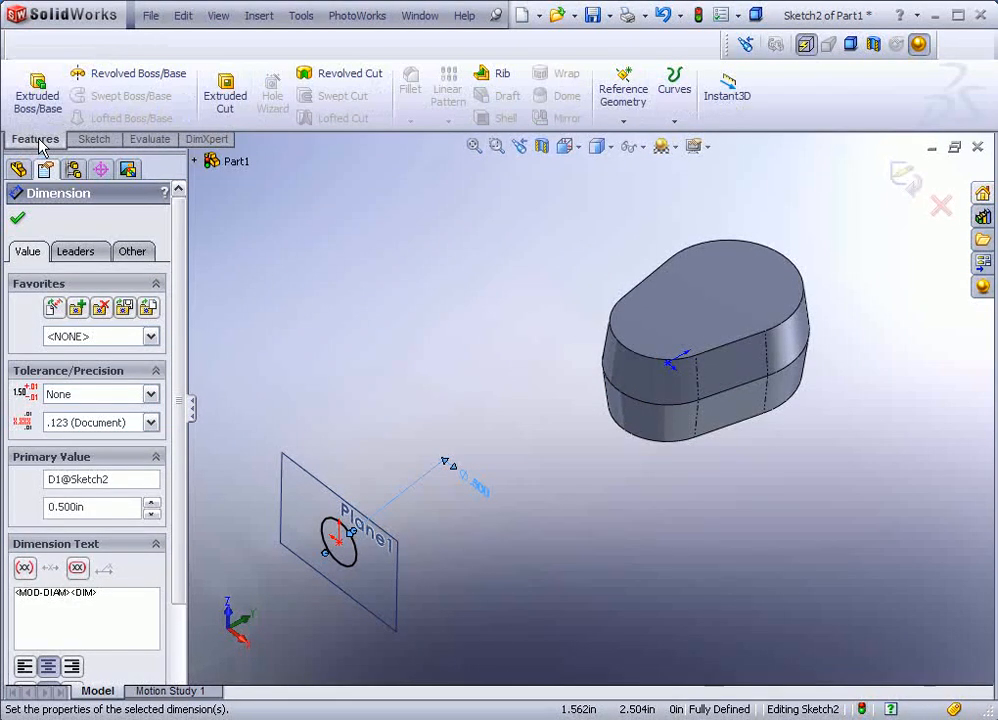
Step: Extrude the 0.5 in circle Up To Body targeting Head, creating Extrude2
click(35, 92)
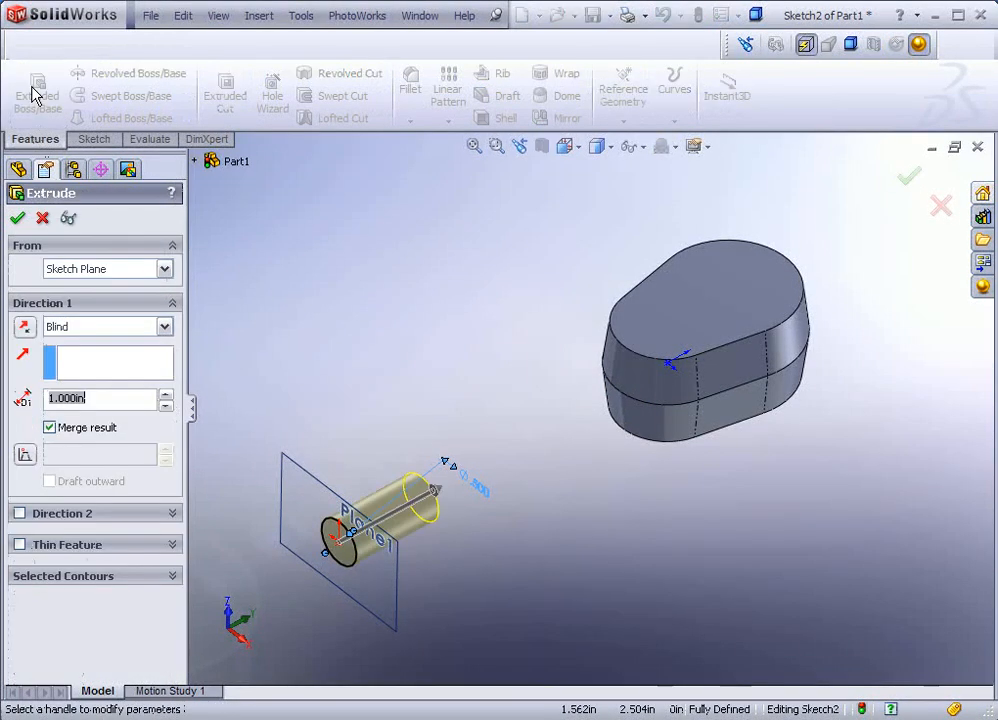
click(451, 498)
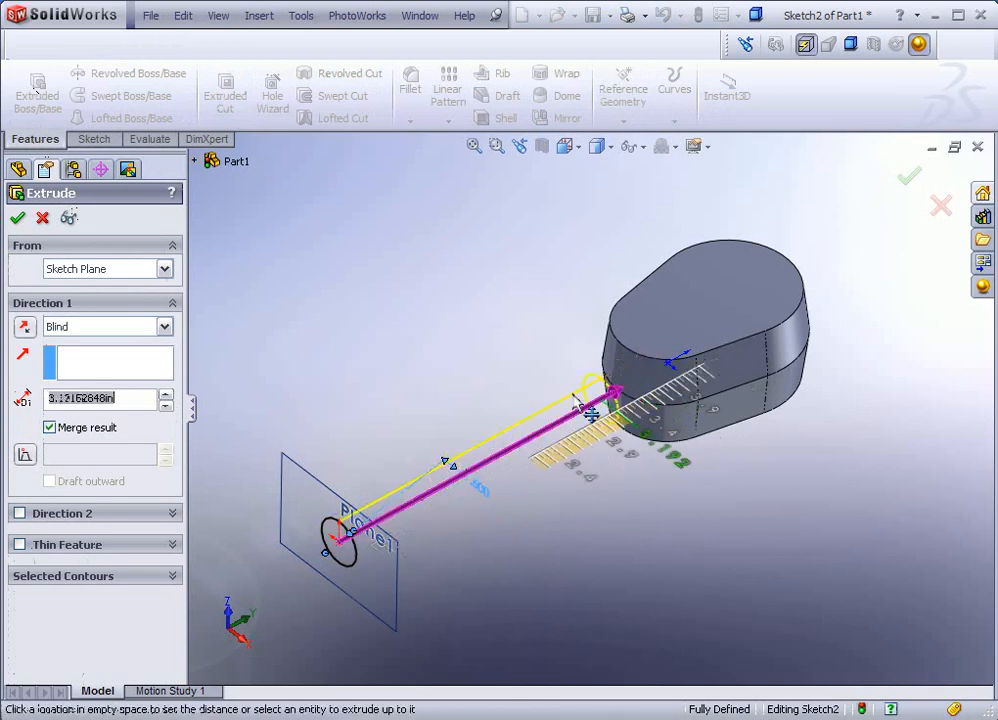
click(545, 410)
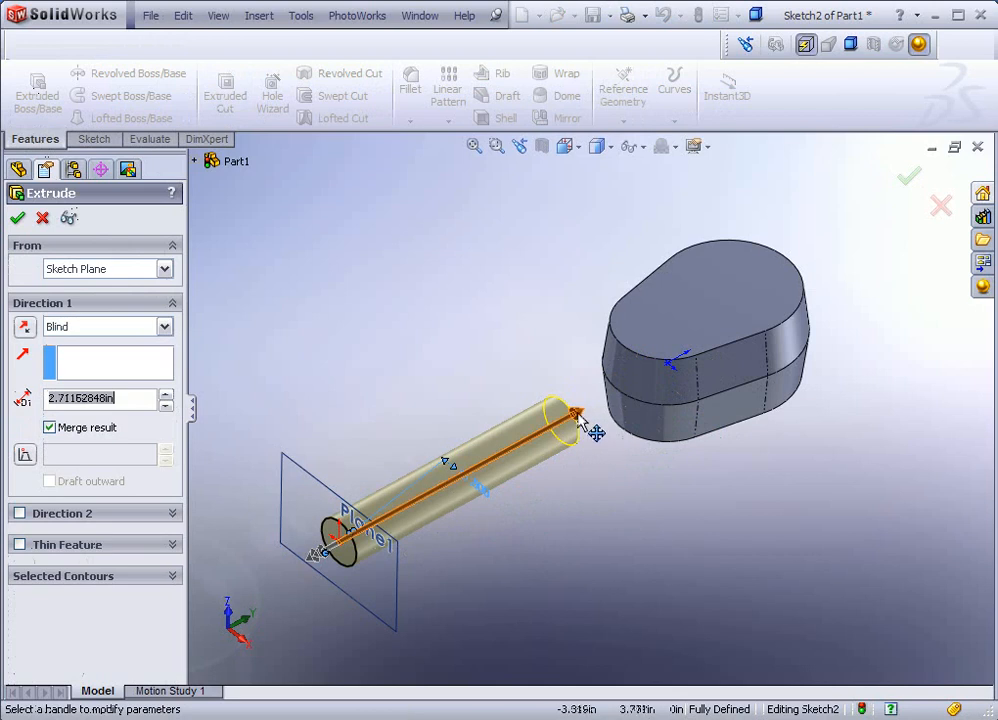
drag(590, 430, 527, 440)
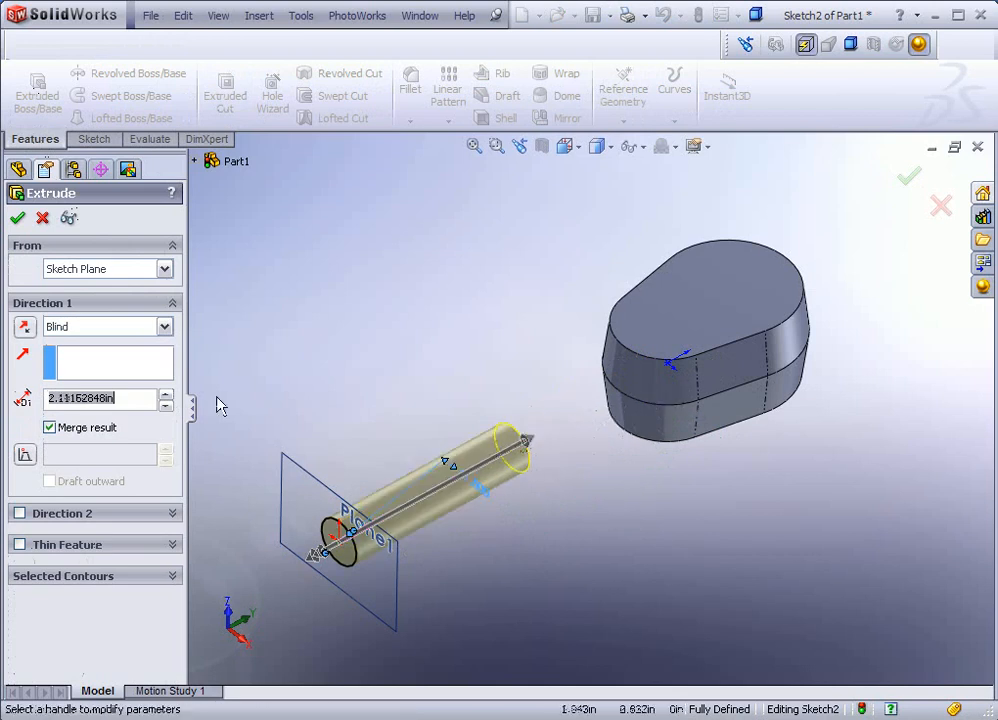
click(90, 331)
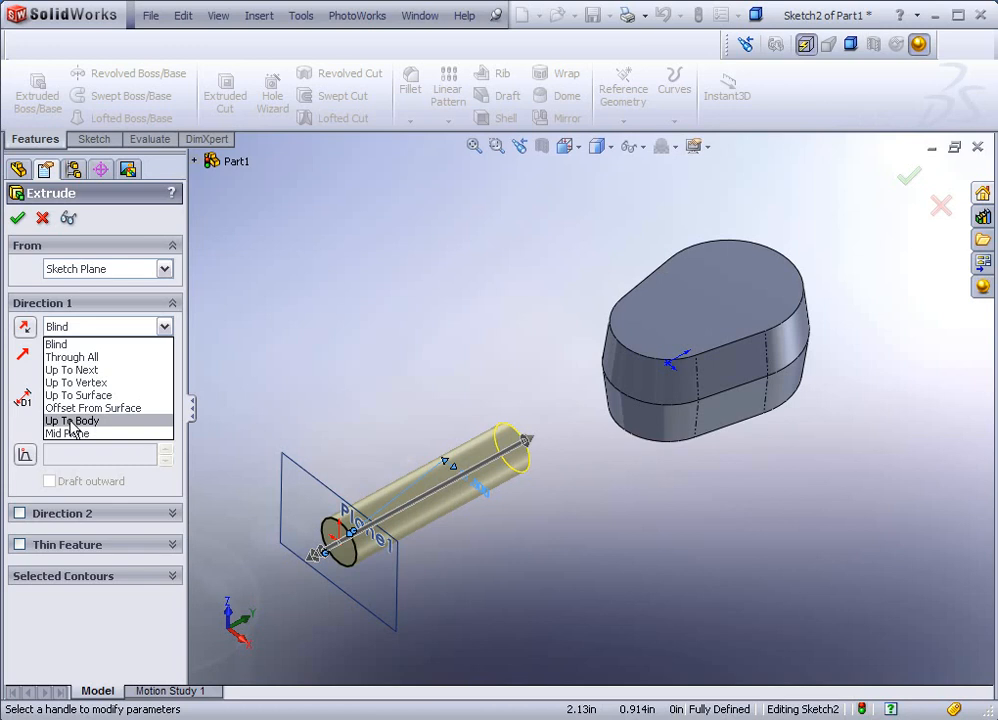
click(72, 421)
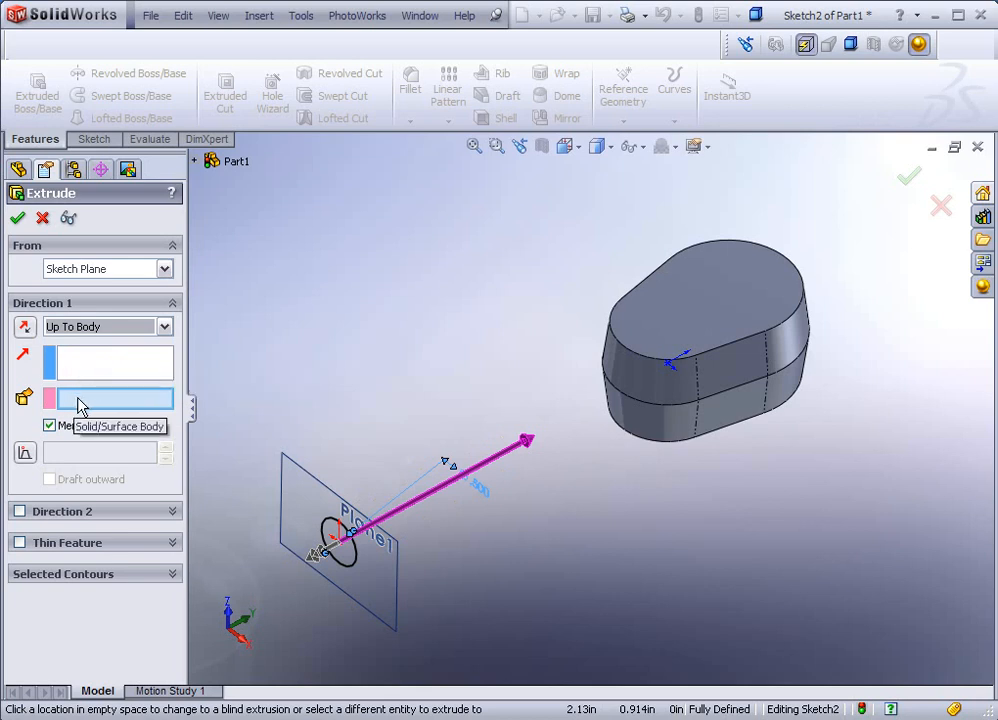
click(645, 390)
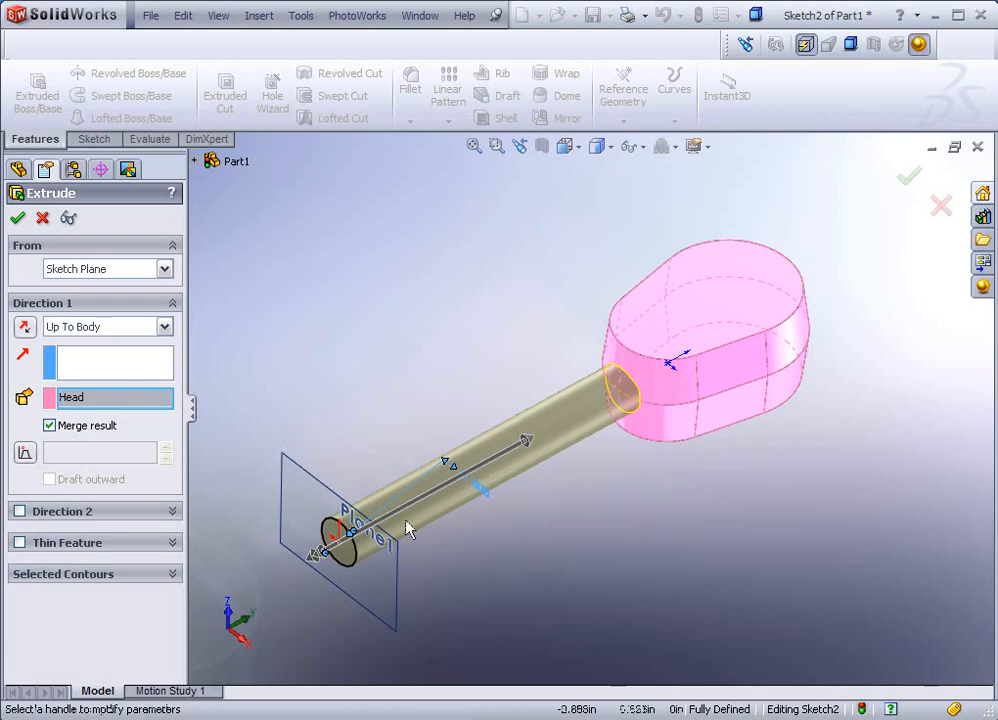
click(17, 218)
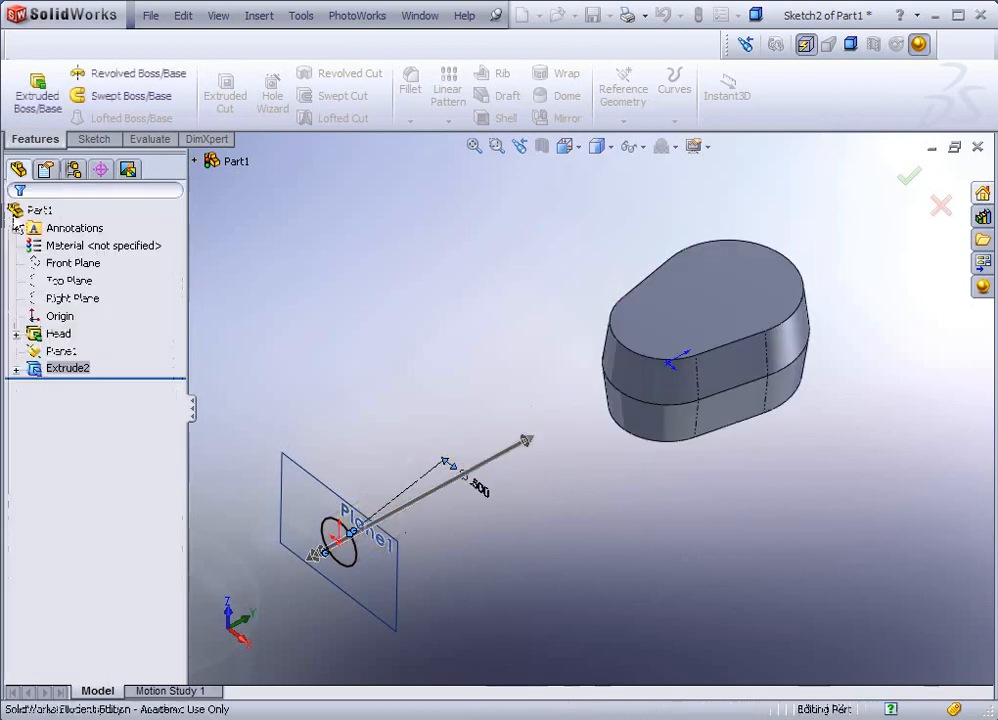
Step: Hide Plane1 so only the Head and its round shaft remain visible
middle_drag(459, 263, 457, 290)
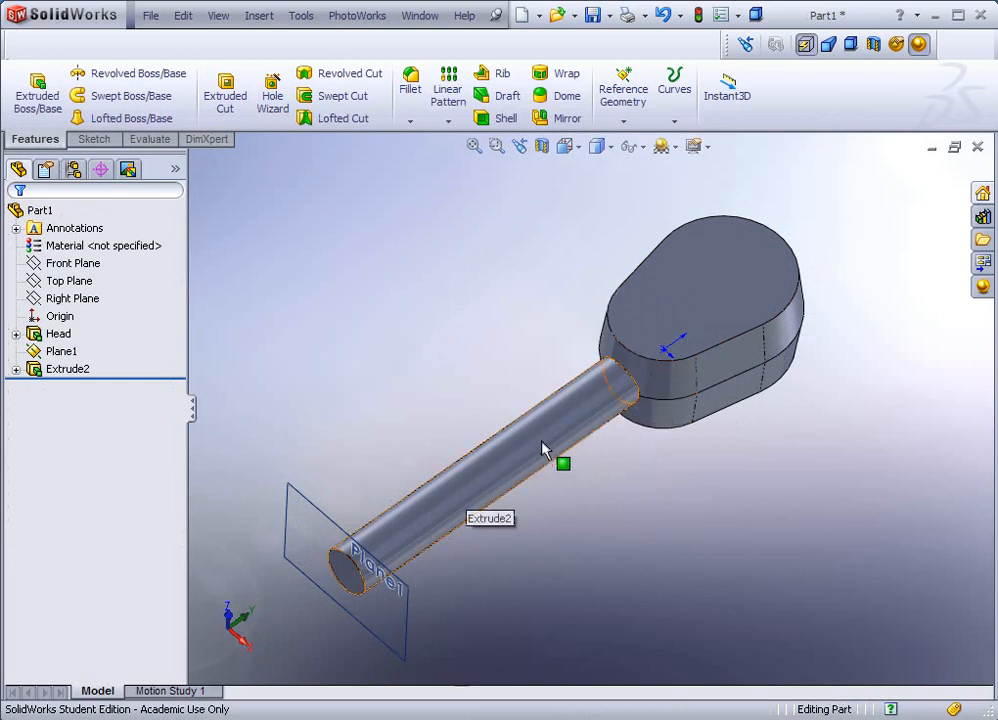
middle_drag(600, 398, 454, 457)
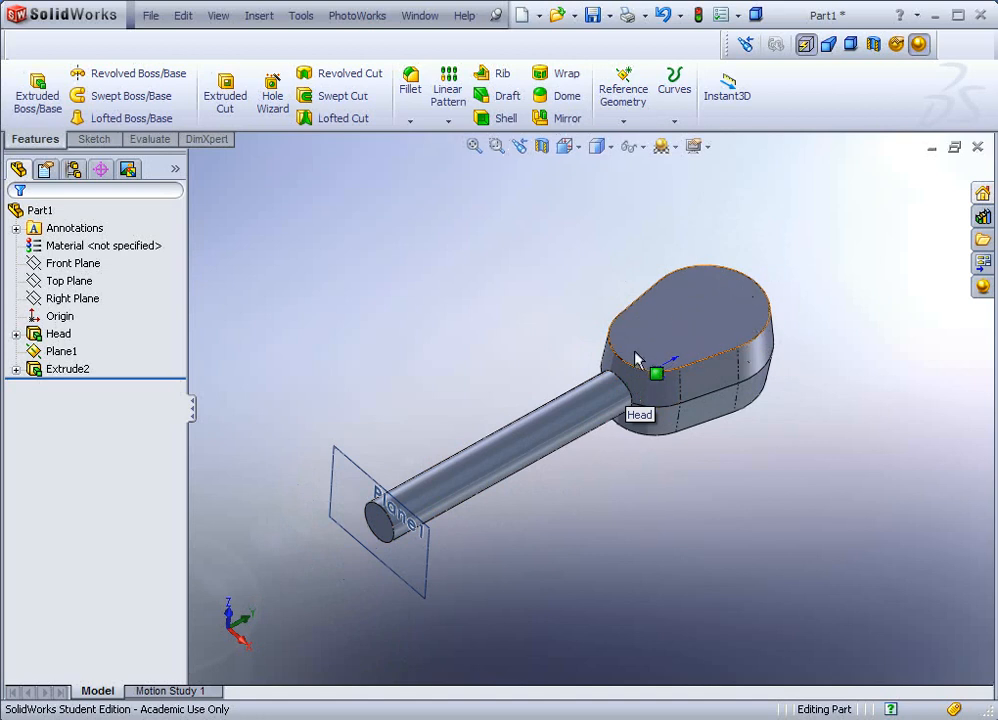
scroll(534, 417, up, 1)
scroll(384, 513, down, 1)
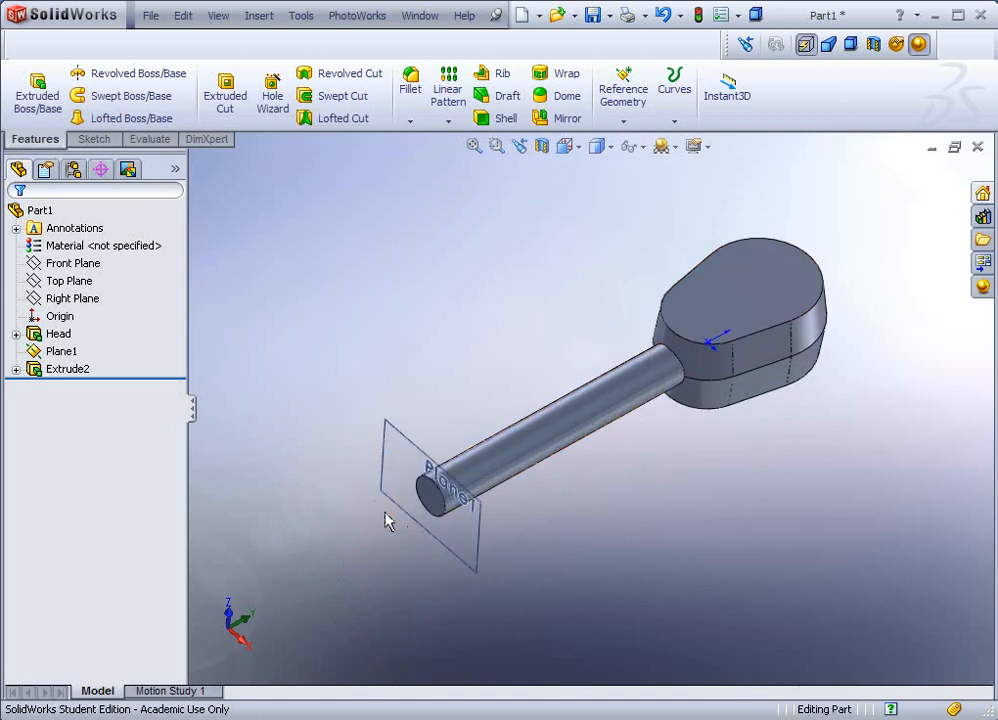
scroll(420, 527, up, 1)
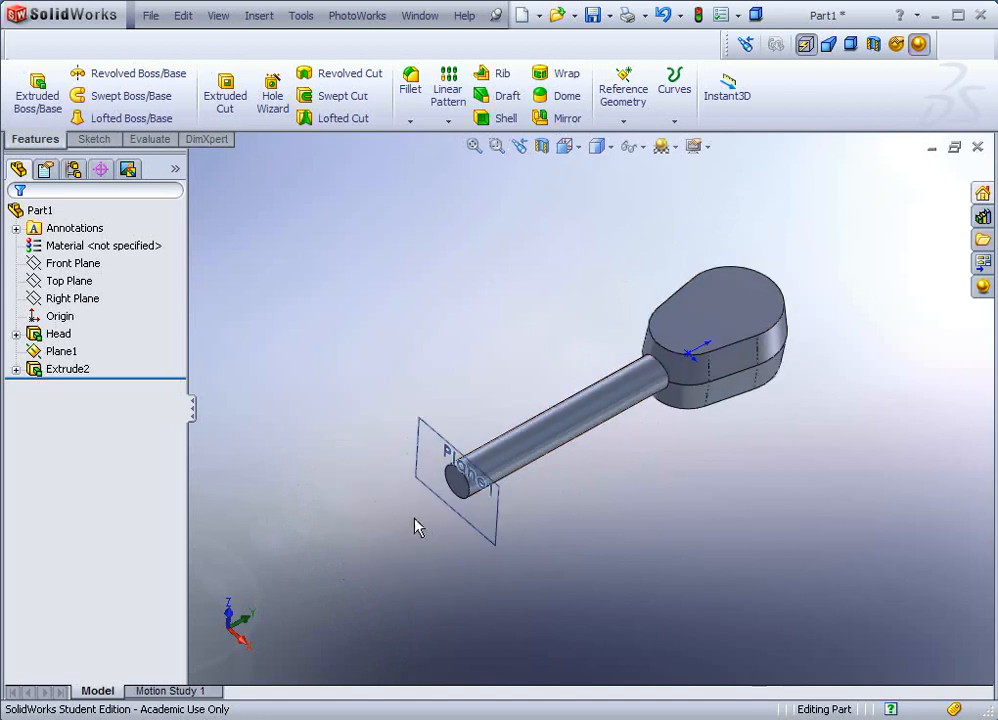
scroll(418, 527, down, 1)
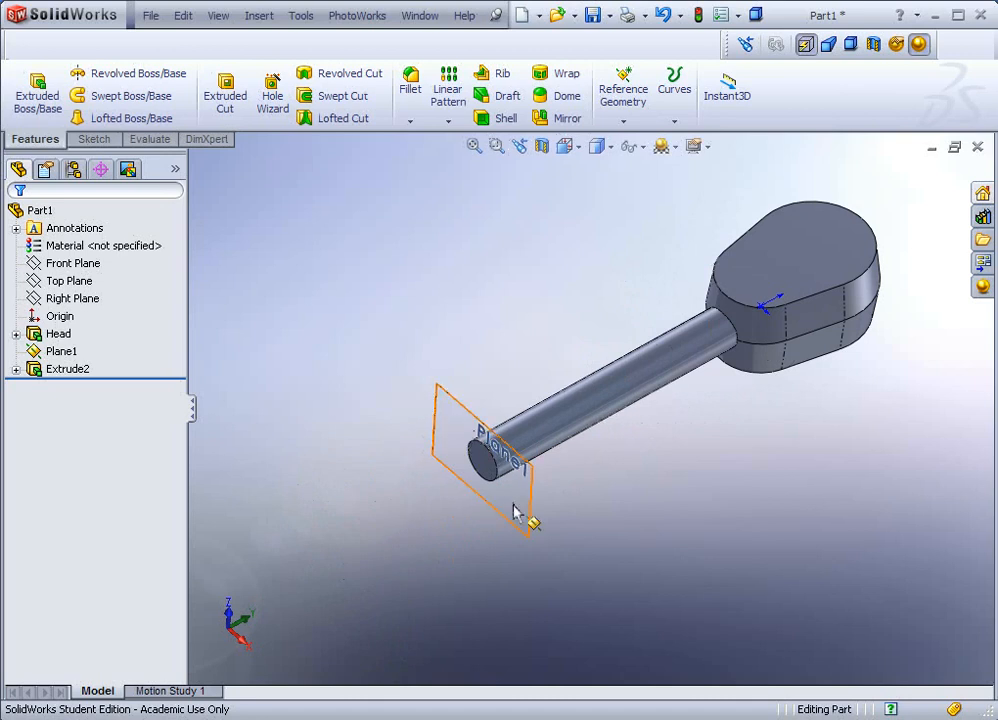
right_click(463, 415)
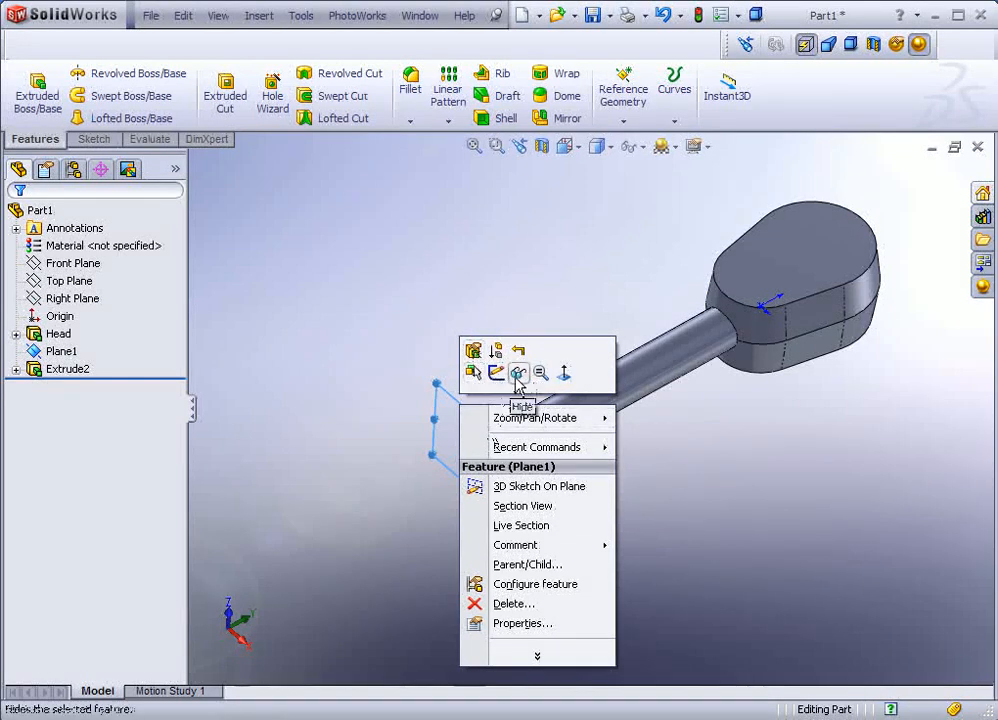
click(519, 374)
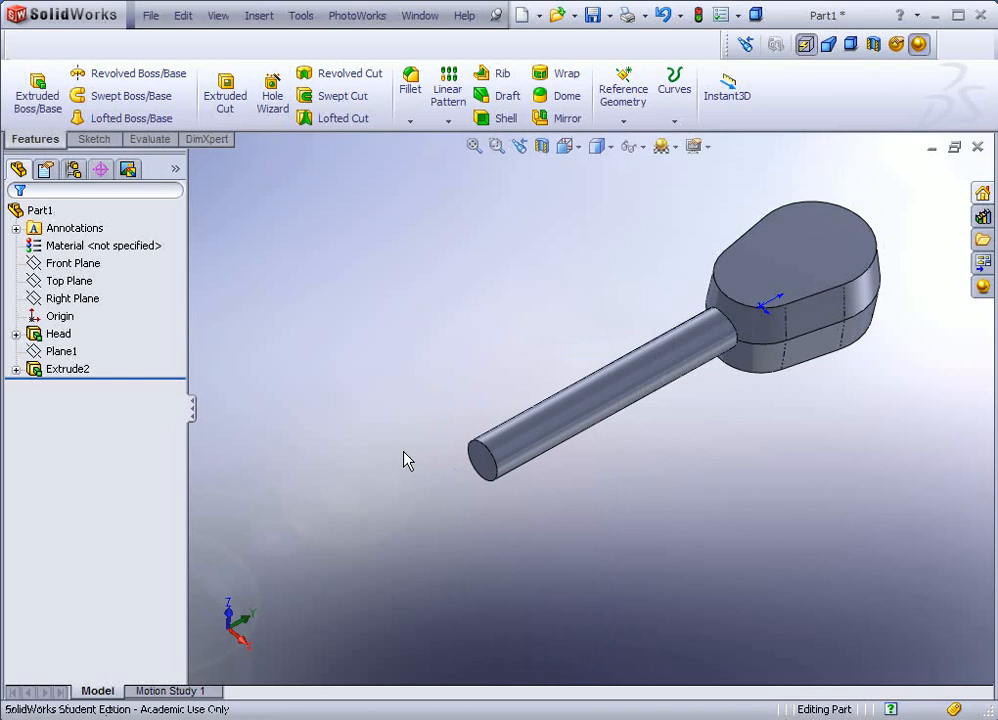
click(67, 263)
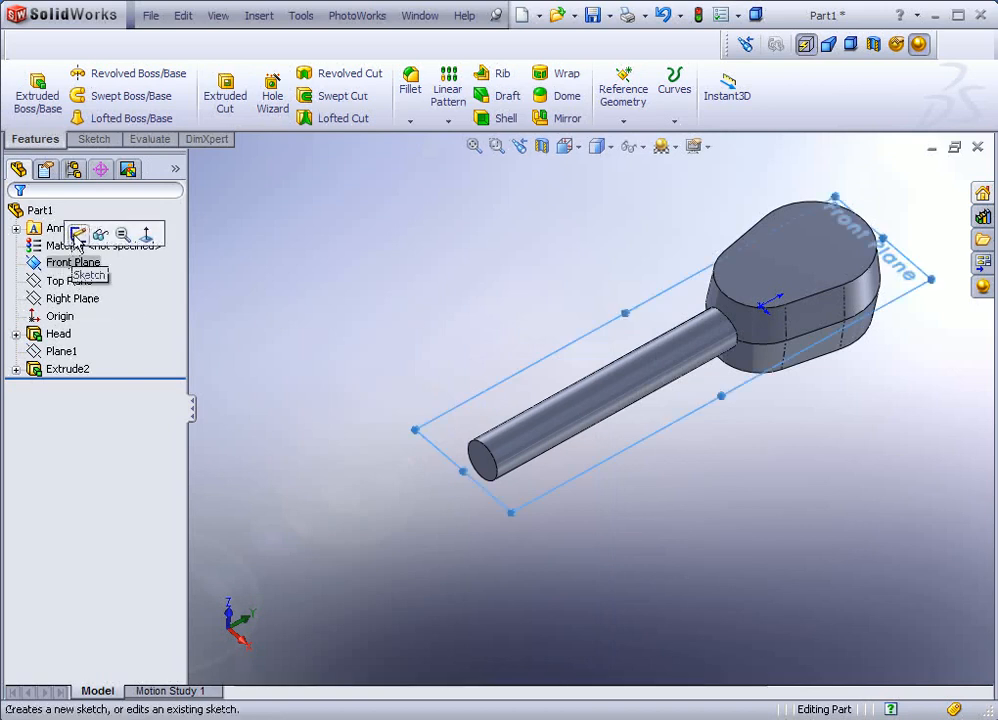
Step: Open Sketch3 on the Front Plane and view it Normal To
click(77, 236)
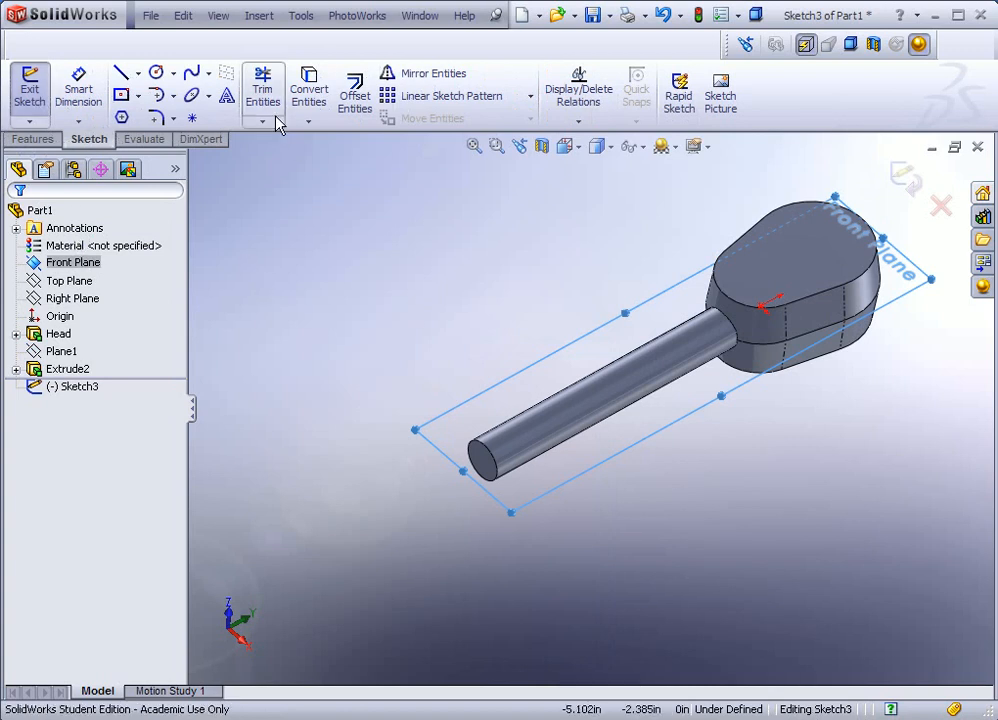
click(580, 152)
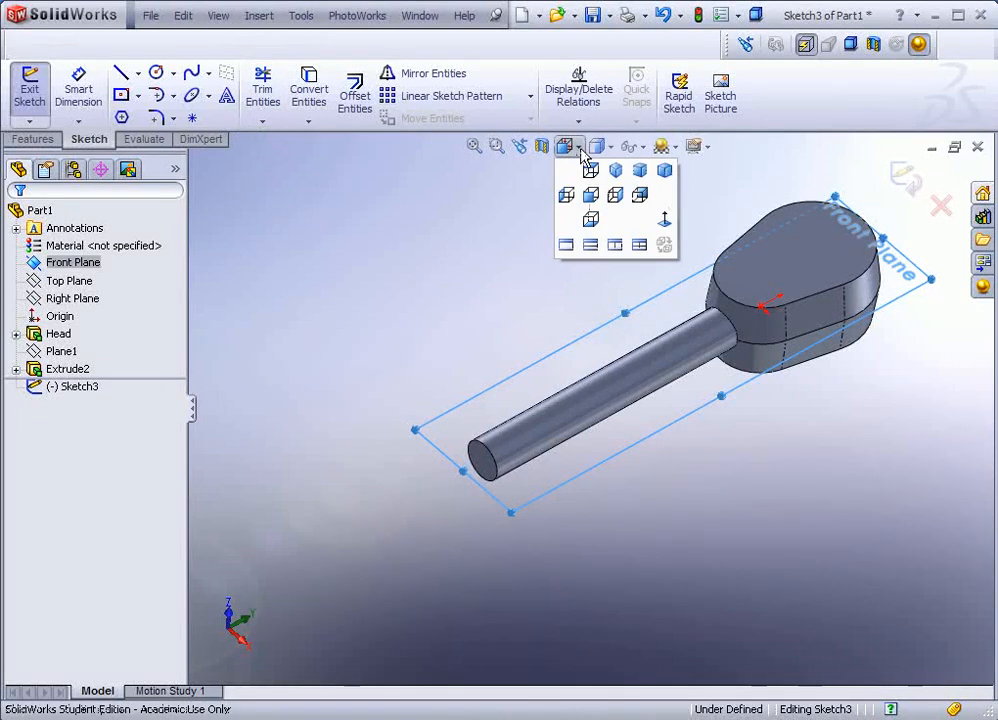
click(665, 220)
scroll(575, 568, up, 3)
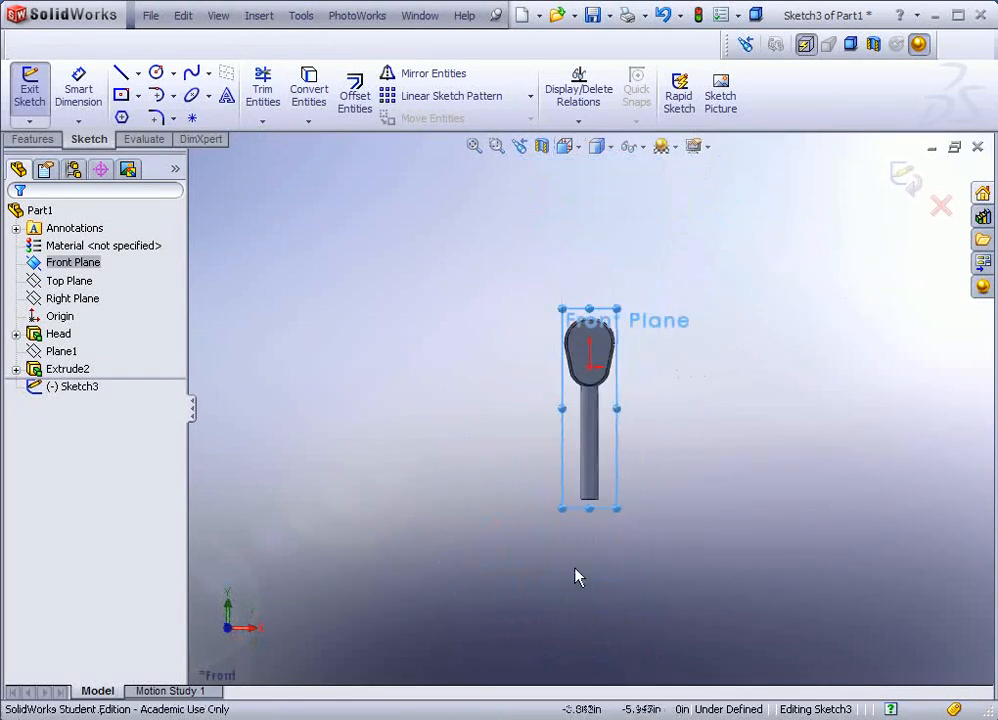
scroll(584, 552, down, 5)
scroll(583, 305, up, 2)
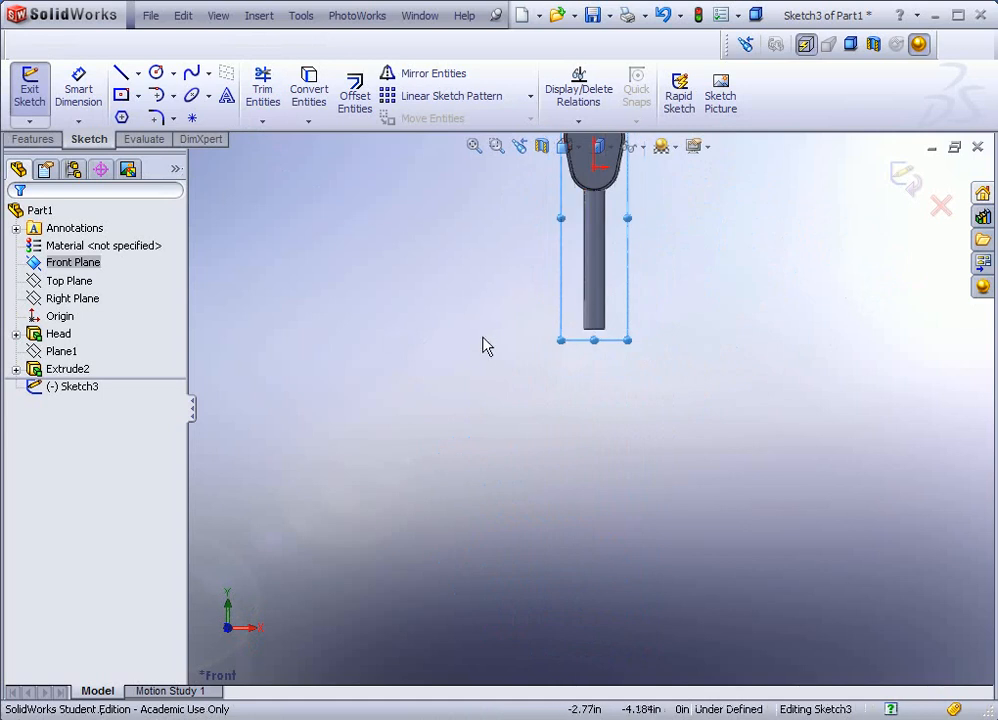
Step: Draw a tall corner rectangle beside the shaft
click(137, 97)
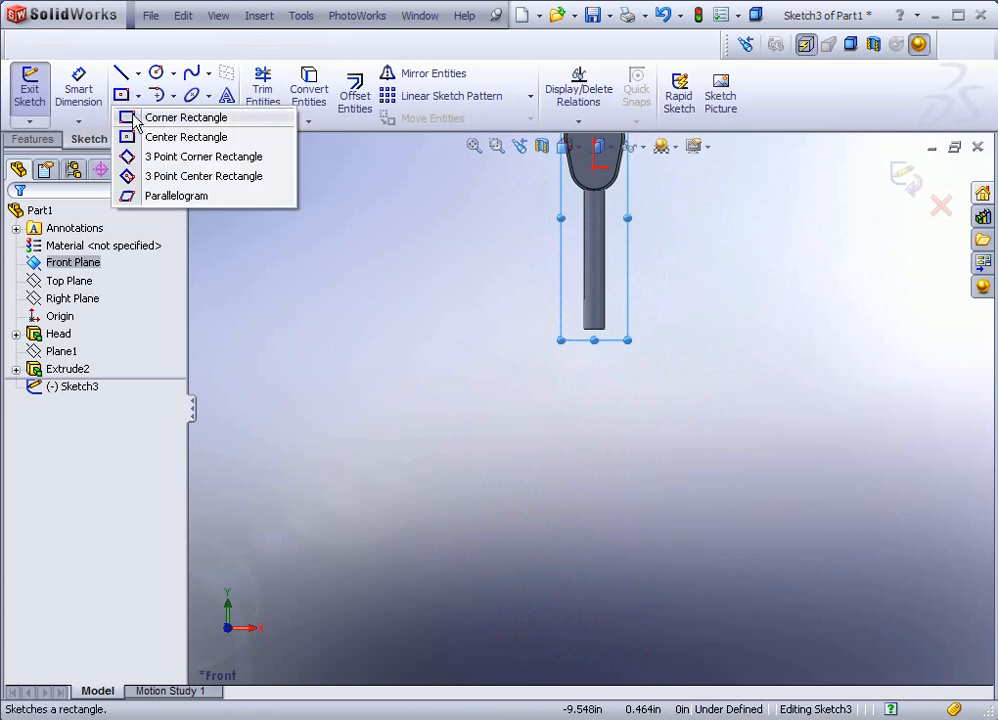
click(134, 118)
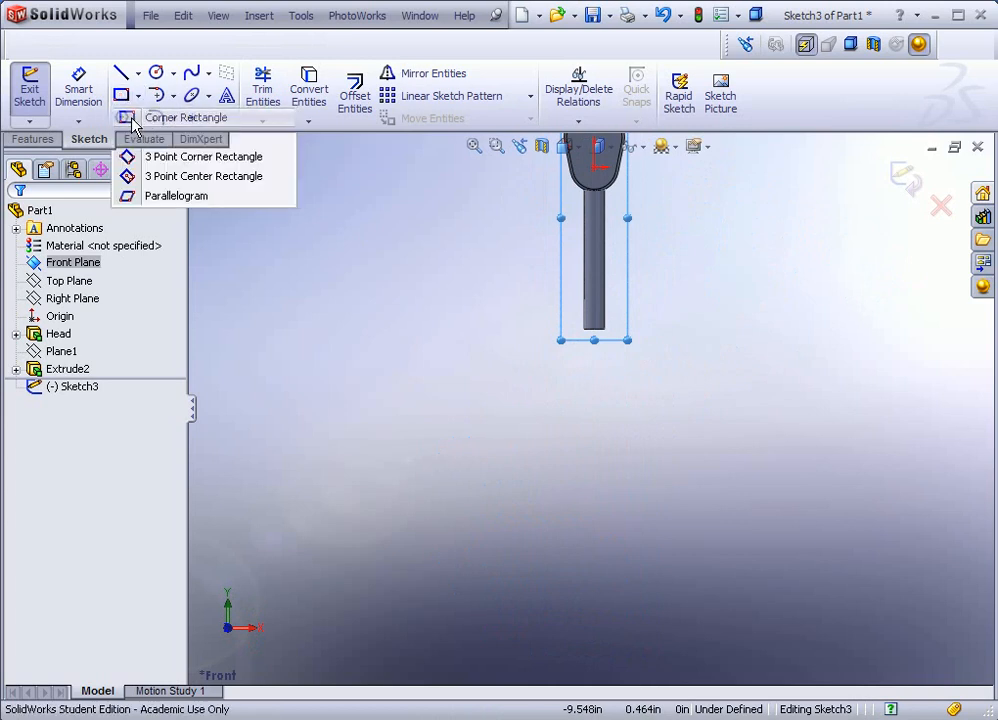
click(420, 290)
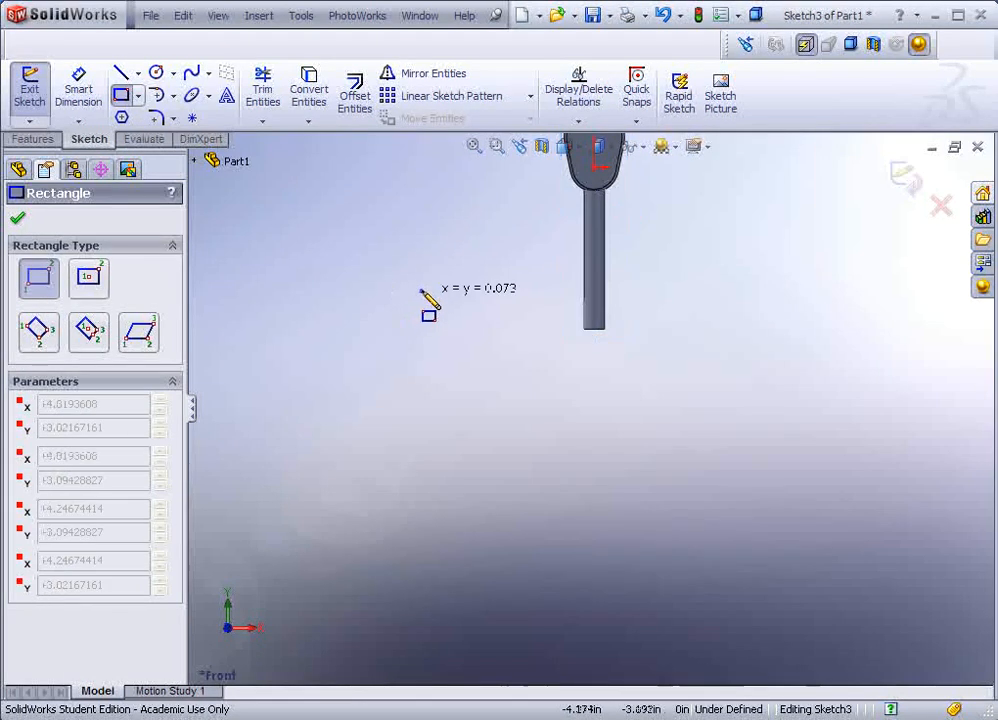
click(493, 487)
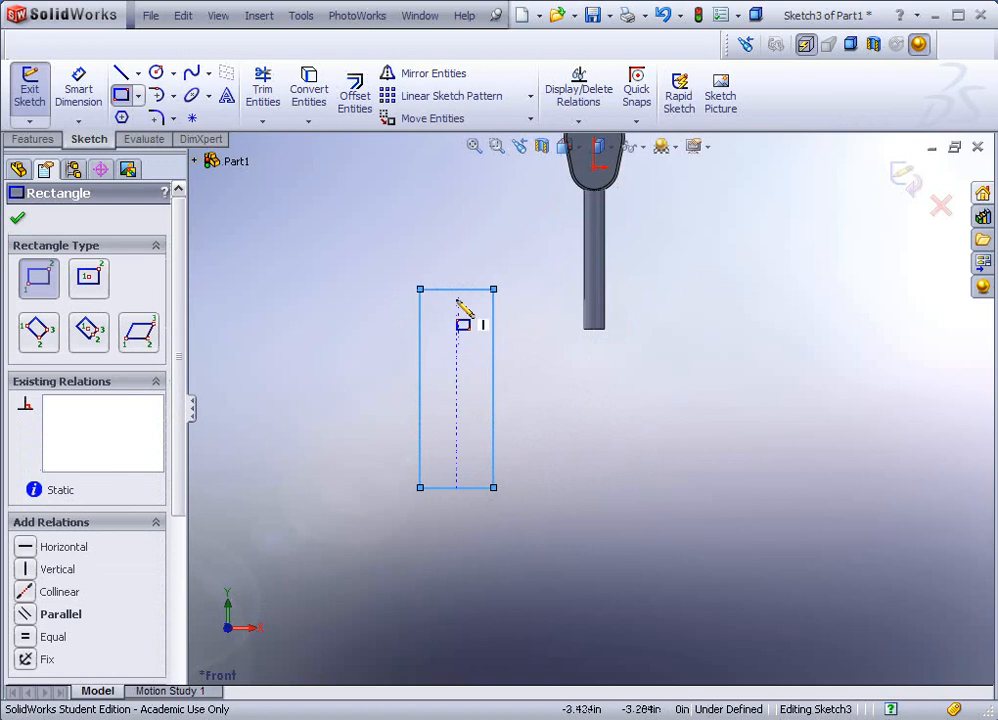
Step: Add a vertical centreline rising from the rectangle's top-edge midpoint
click(138, 76)
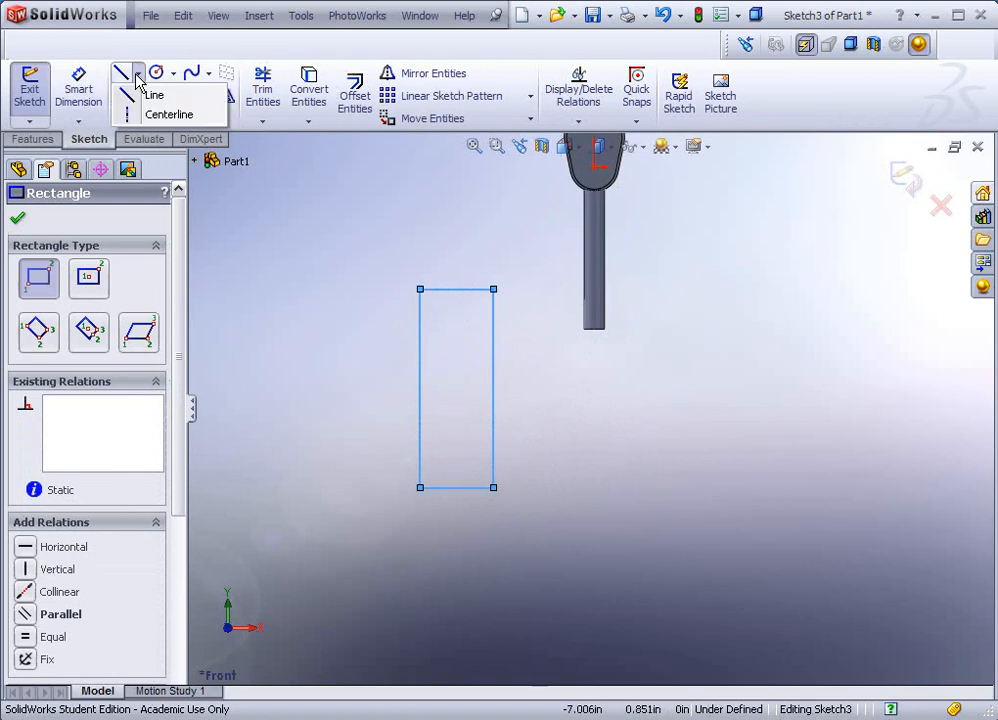
click(165, 114)
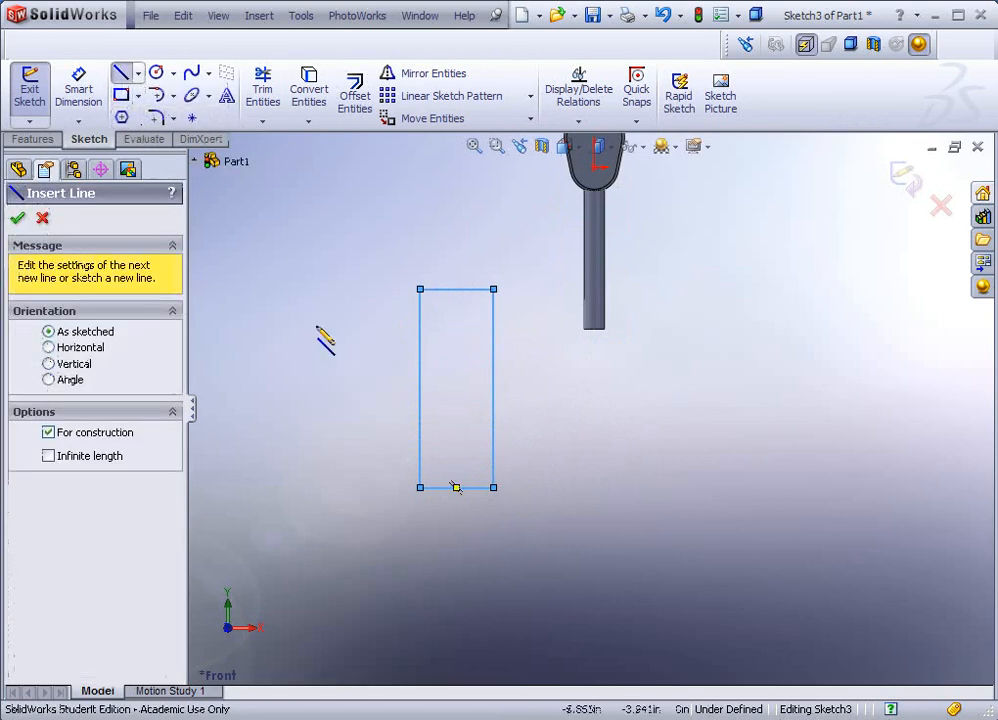
click(456, 289)
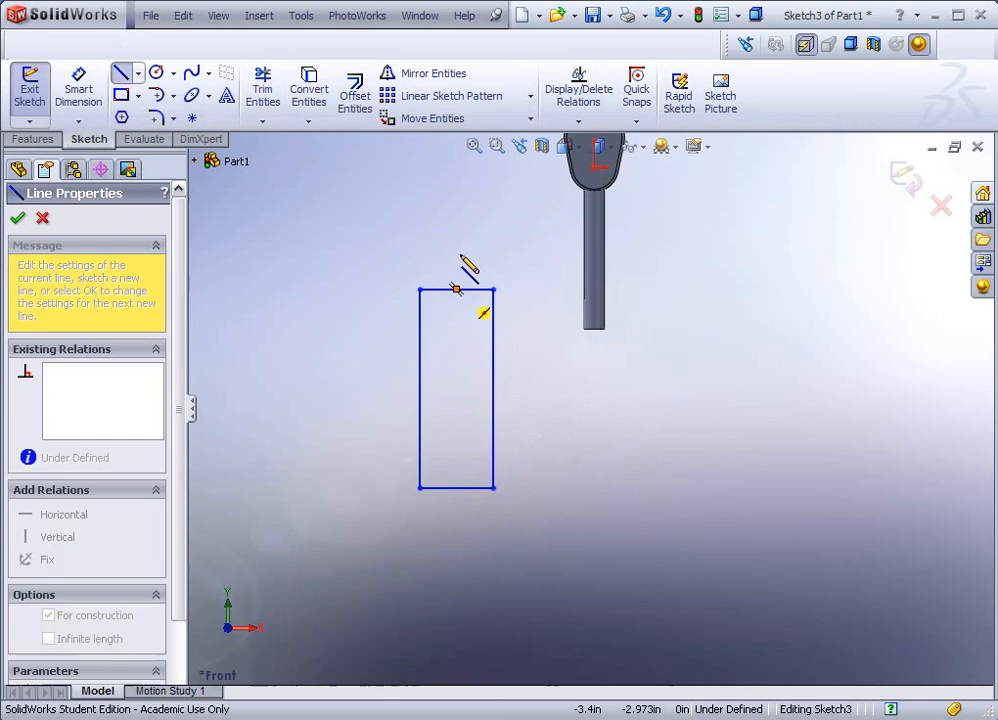
click(457, 182)
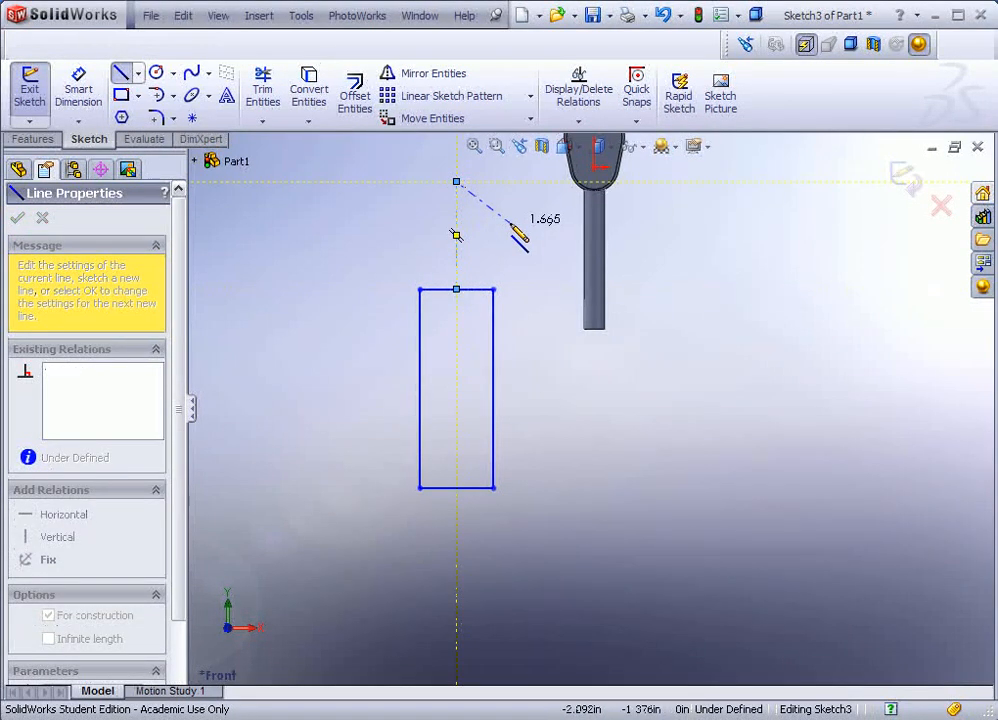
key(Escape)
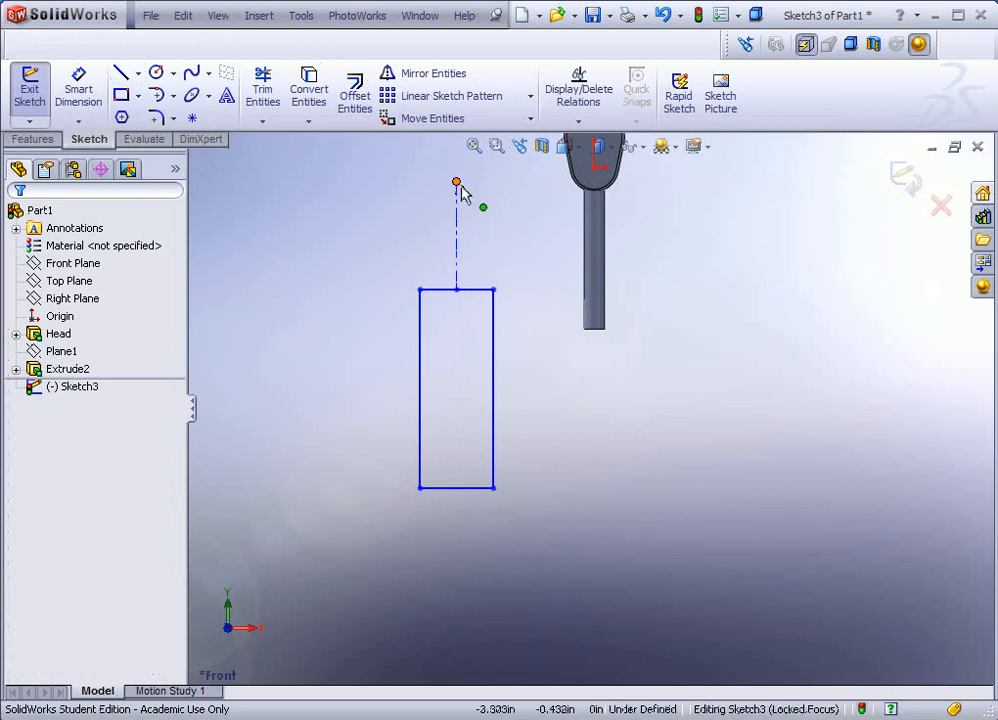
Step: Dimension the rectangle's left edge 4, the centreline 3.75 and the bottom edge 1
click(78, 88)
click(420, 417)
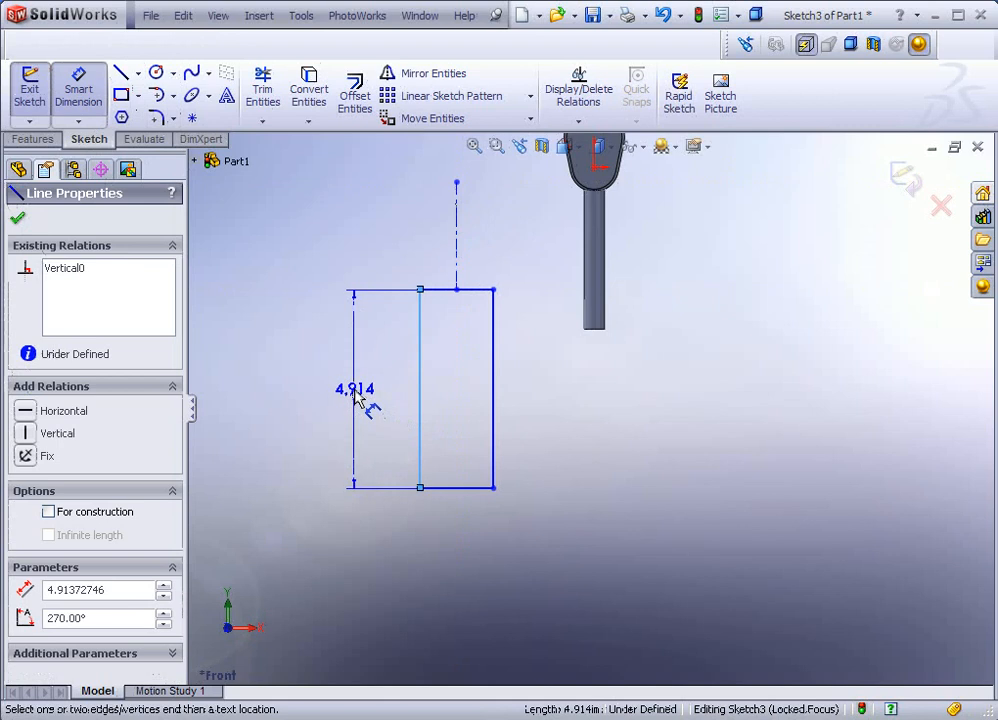
click(357, 397)
text(4)
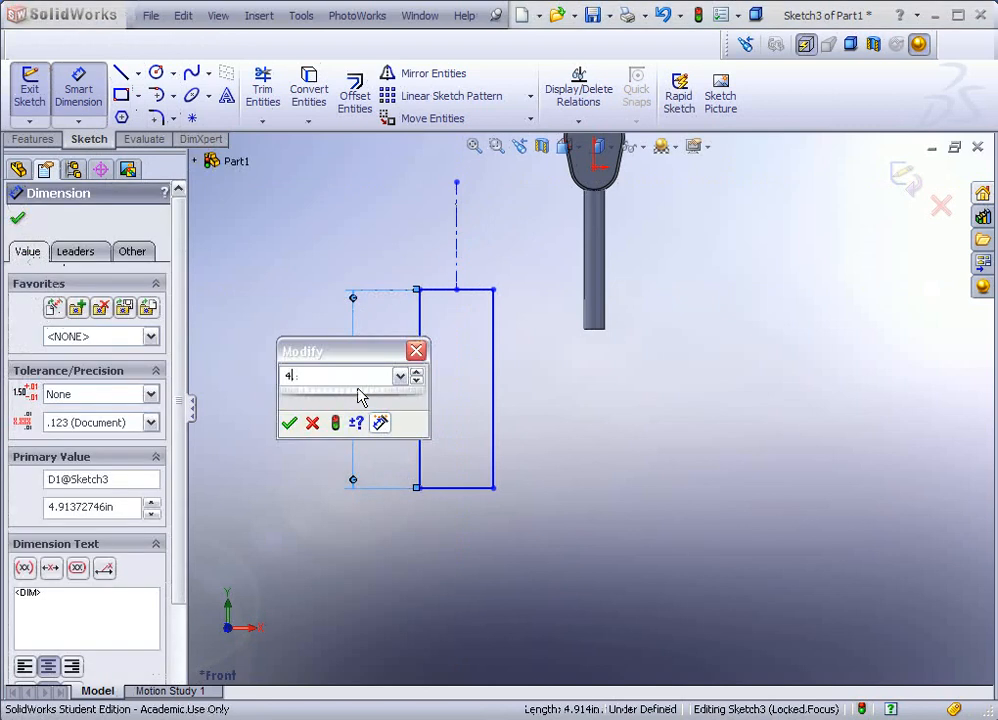
key(Return)
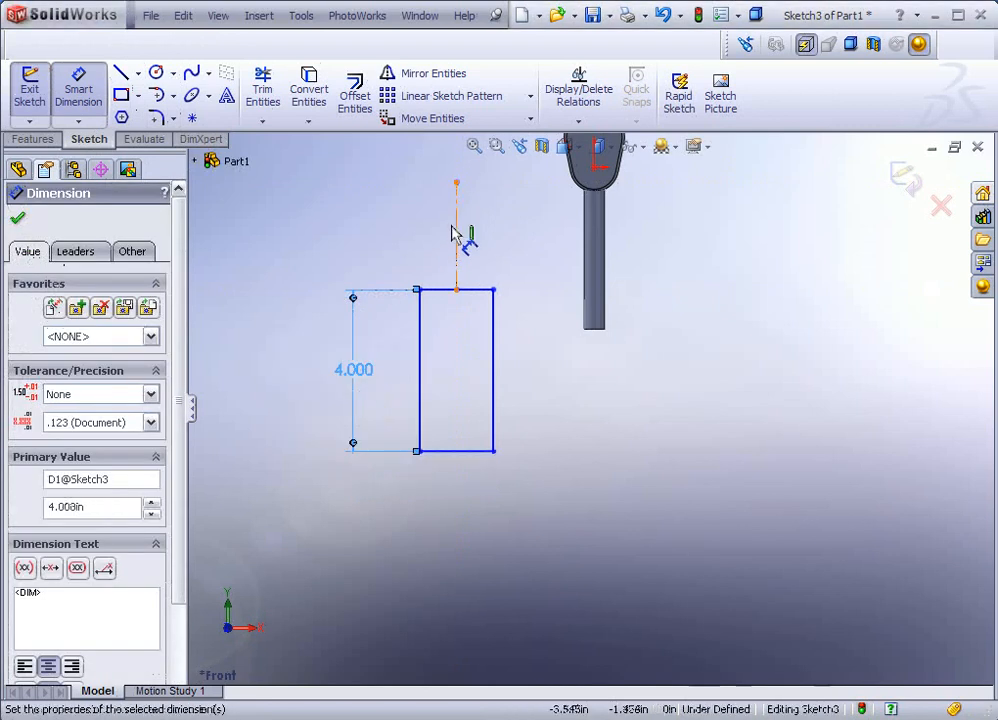
click(456, 236)
click(405, 223)
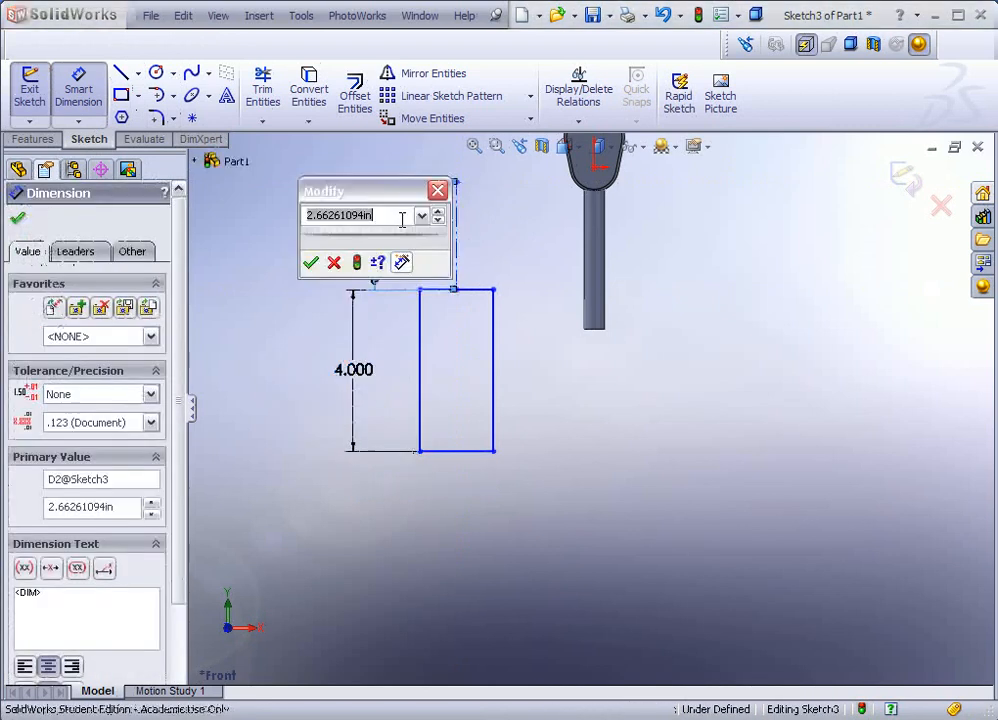
text(3.7)
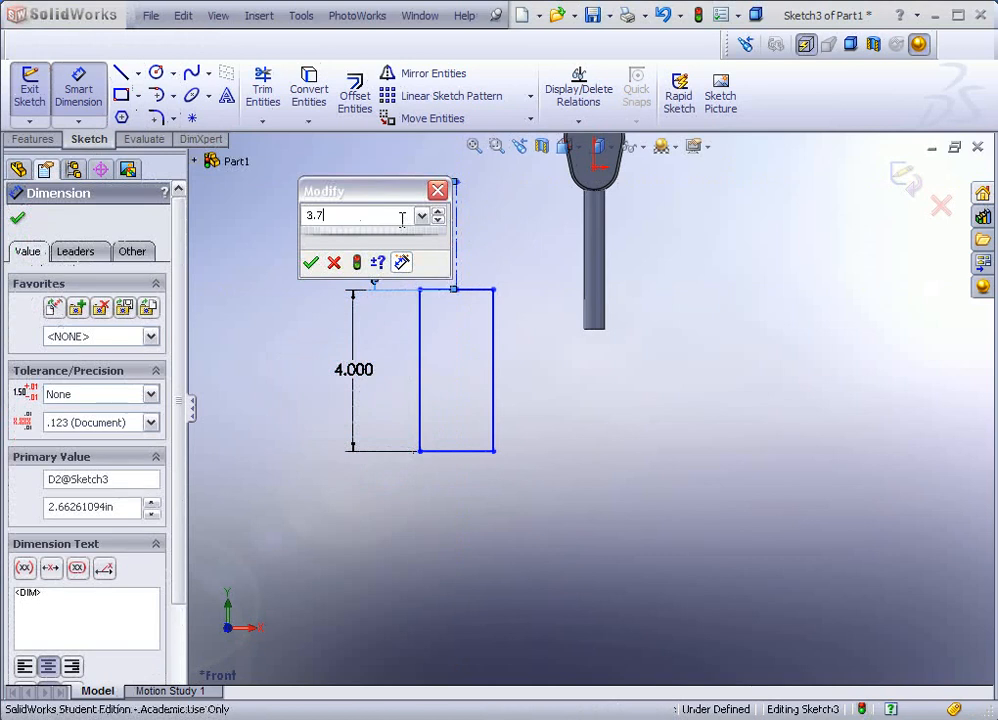
text(5)
click(310, 262)
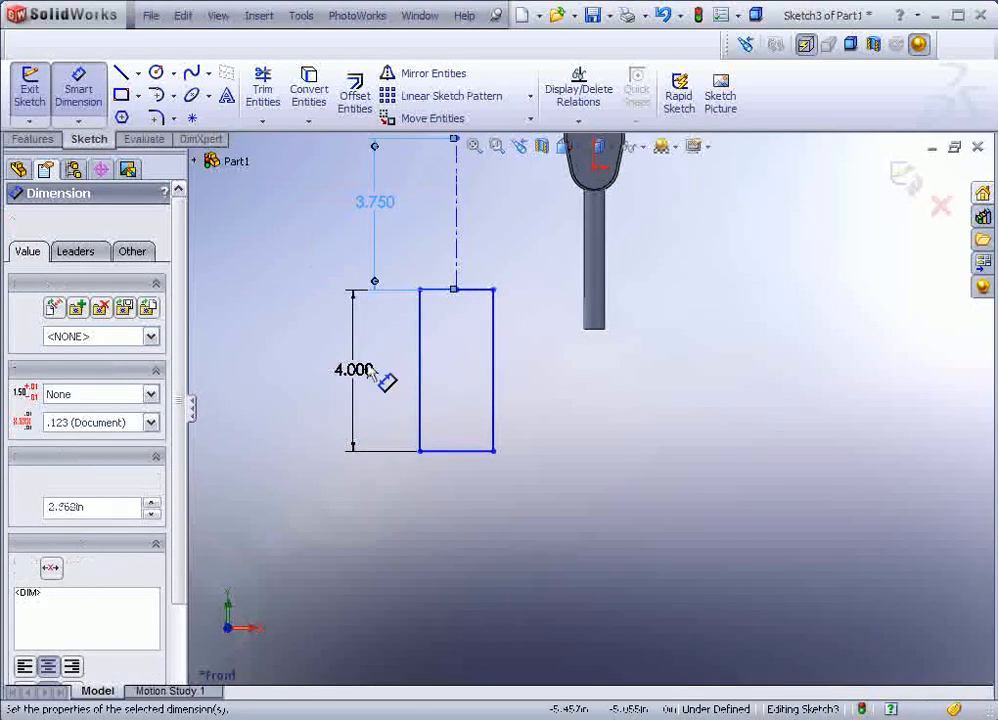
click(466, 452)
click(455, 515)
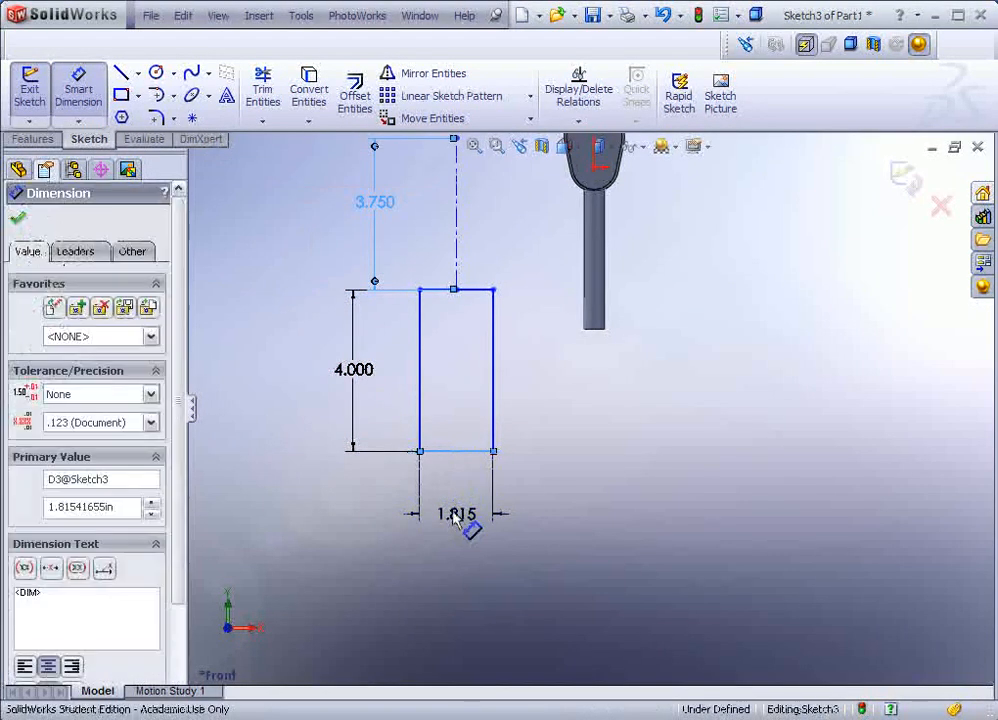
text(1)
key(Return)
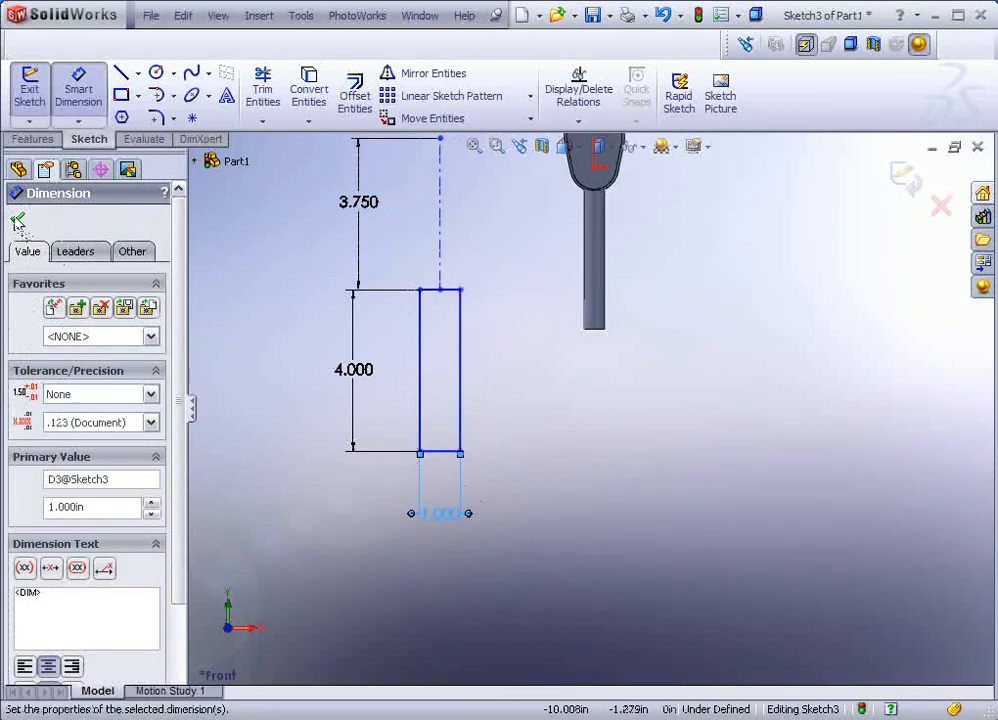
click(17, 218)
scroll(323, 283, up, 1)
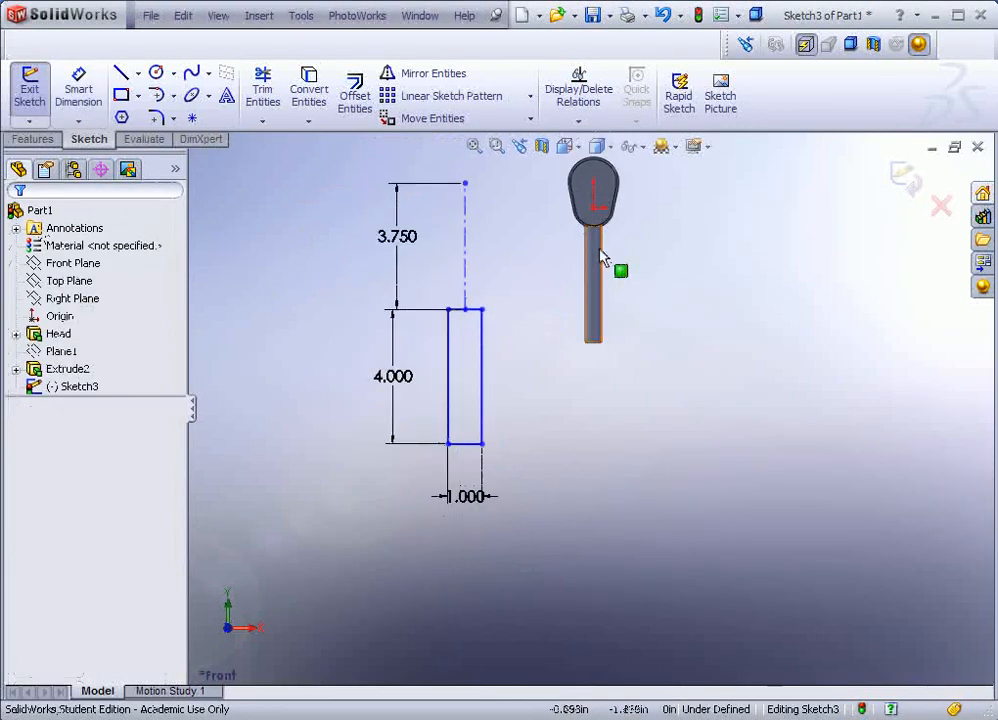
scroll(602, 183, down, 1)
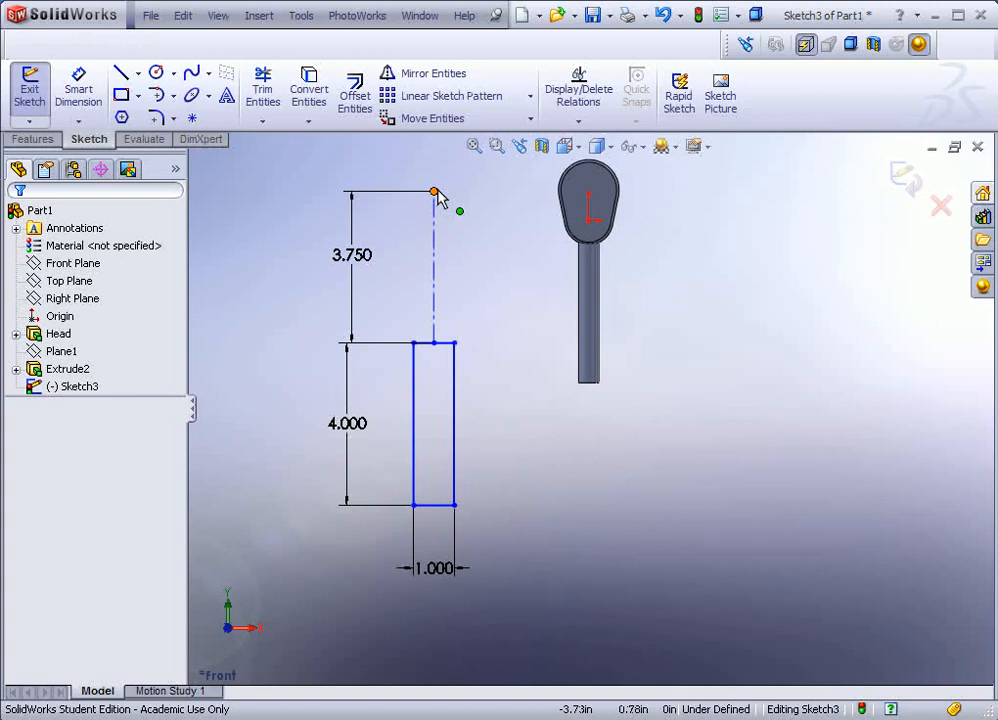
Step: Snap the centreline's top endpoint onto the origin at the Head, fully defining Sketch3
mouse_move(436, 194)
mouse_down()
mouse_move(509, 262)
mouse_move(589, 225)
mouse_up()
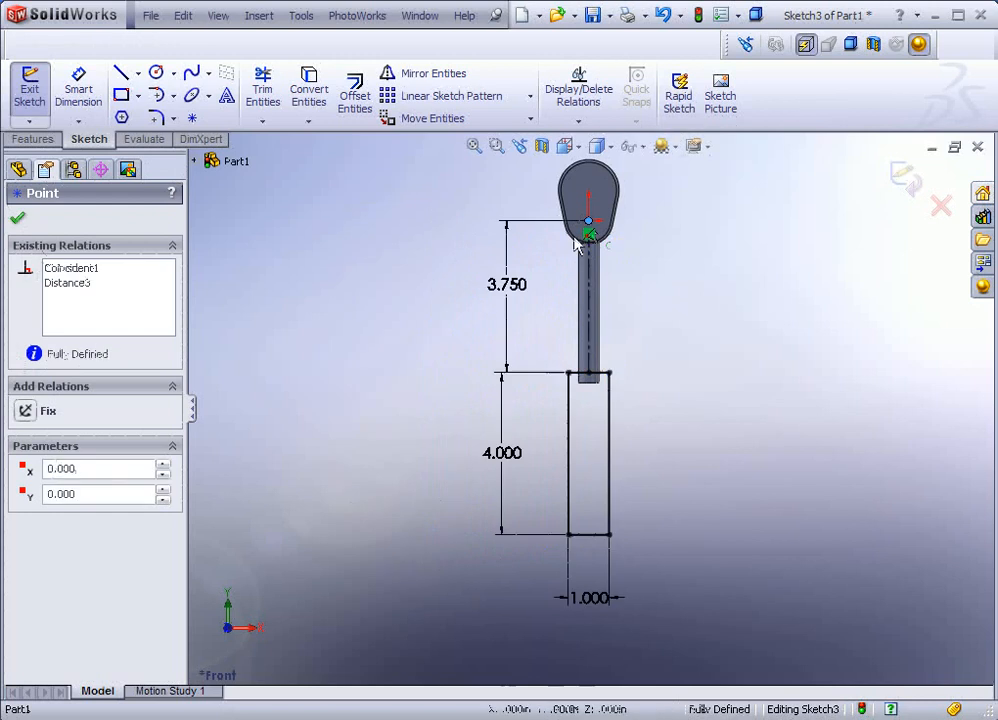
click(431, 333)
mouse_move(397, 336)
middle_down()
mouse_move(486, 274)
mouse_move(423, 412)
mouse_move(517, 386)
mouse_move(513, 397)
middle_up()
scroll(497, 227, up, 1)
scroll(488, 228, down, 2)
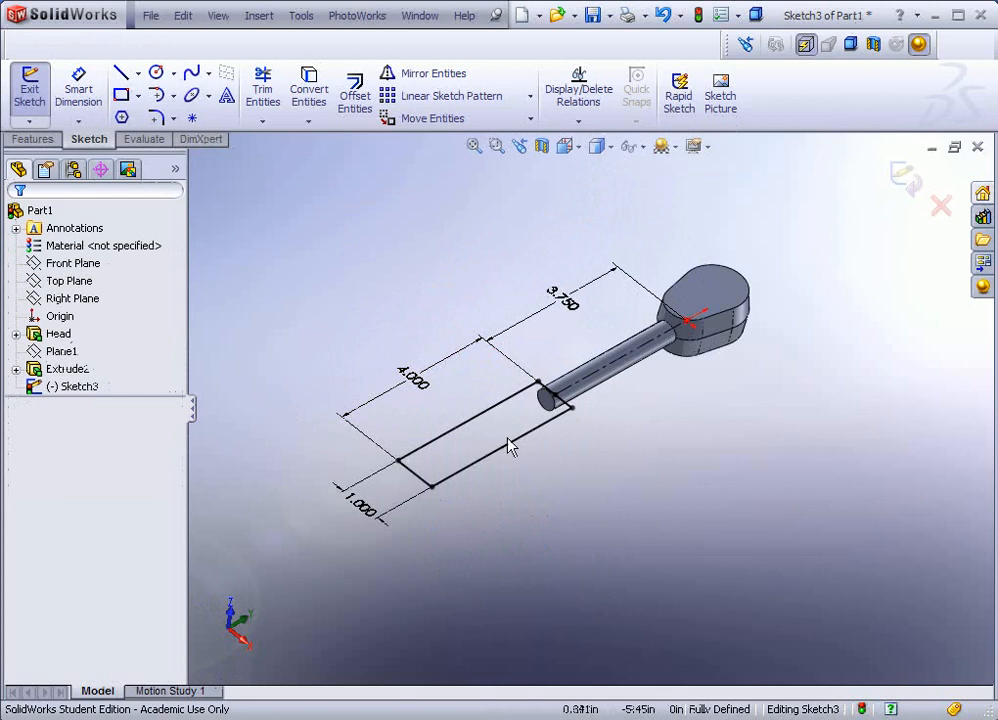
click(40, 140)
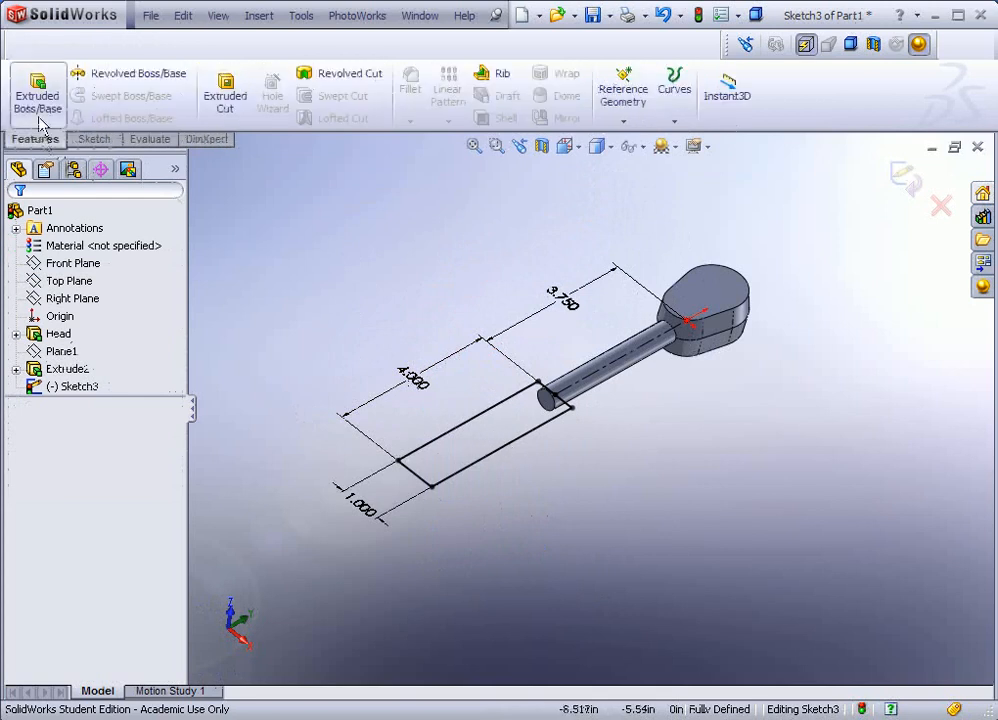
Step: Extrude the rectangle Mid Plane 0.75 in with a 7° draft, creating Extrude3
click(38, 100)
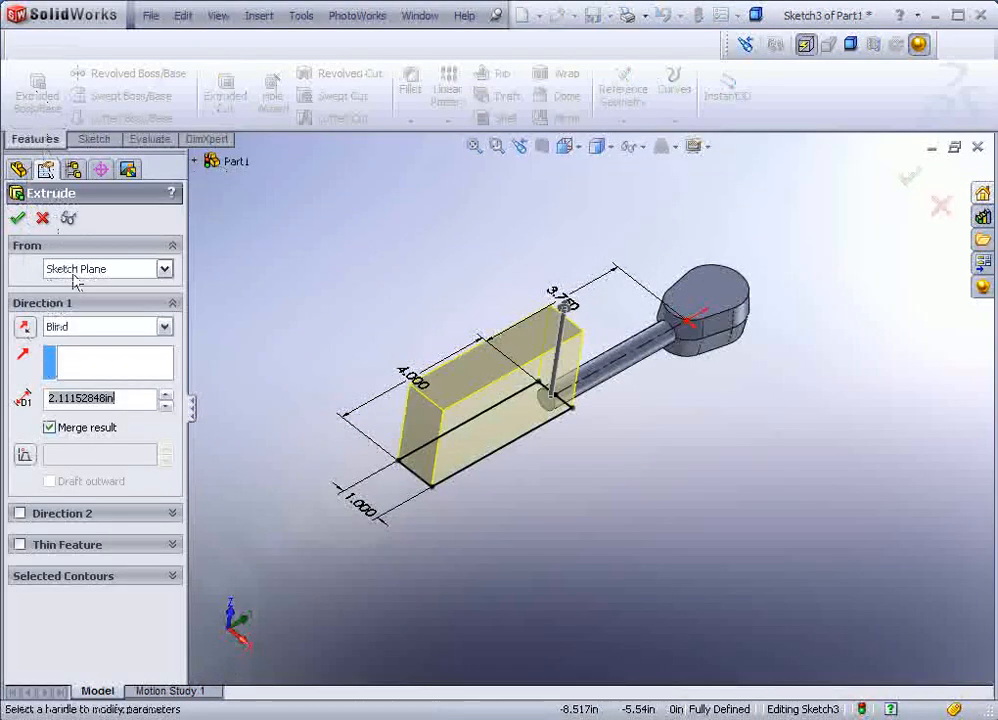
click(163, 327)
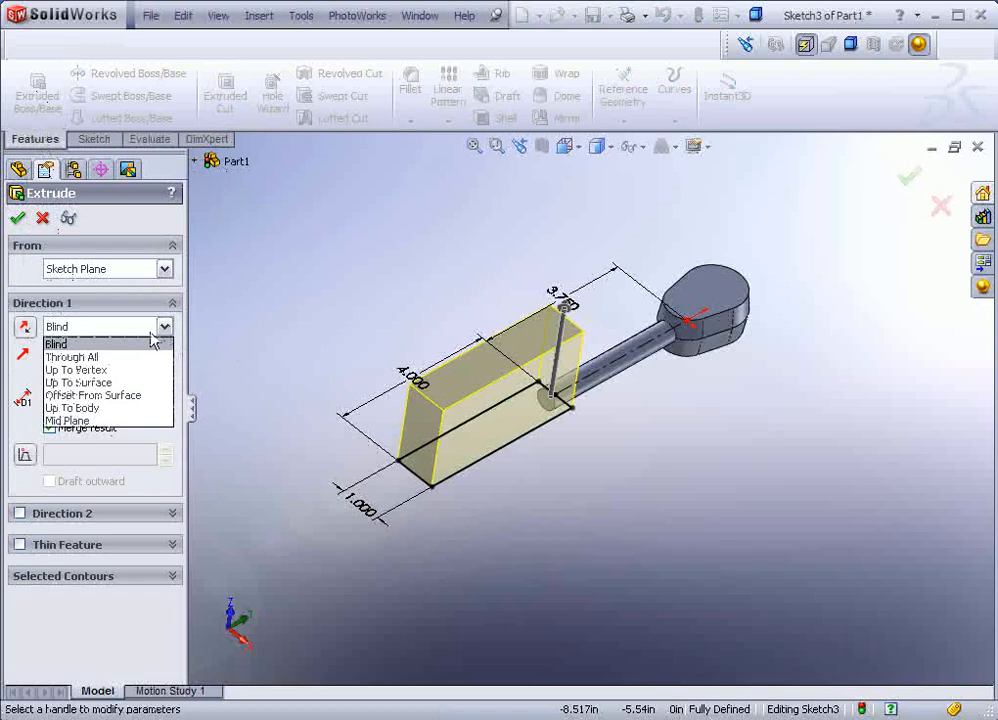
click(88, 421)
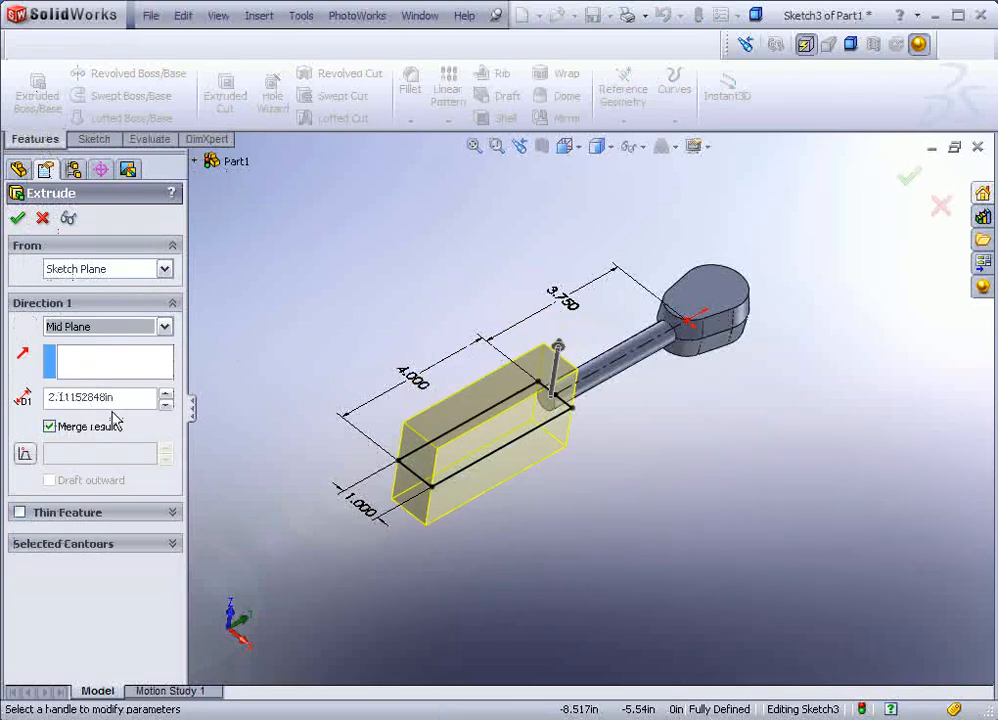
double_click(120, 397)
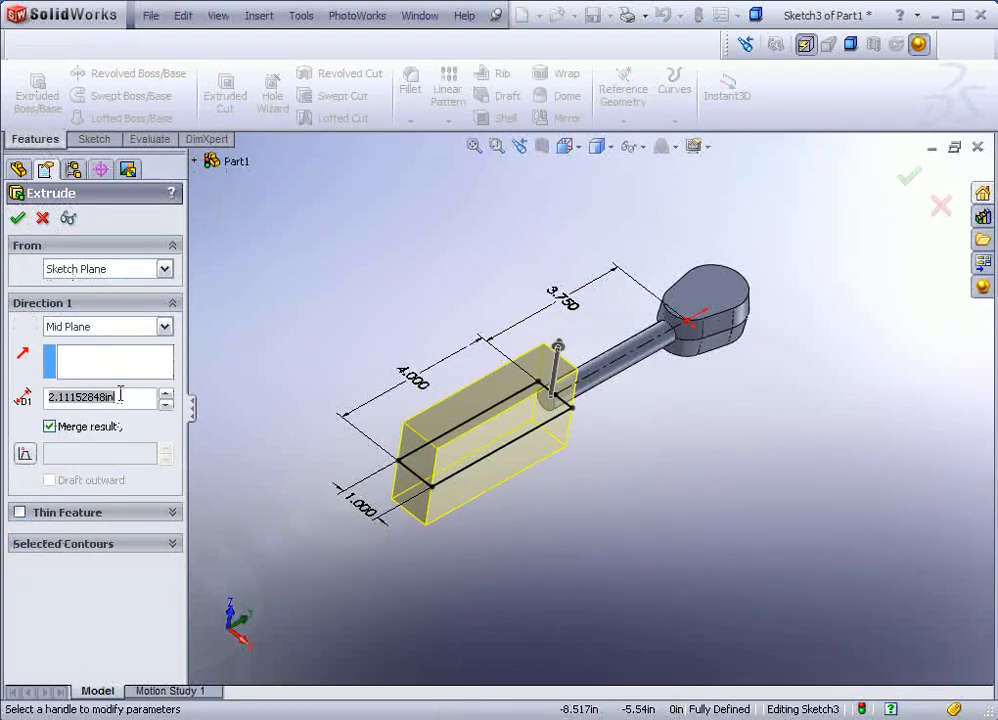
text(.75)
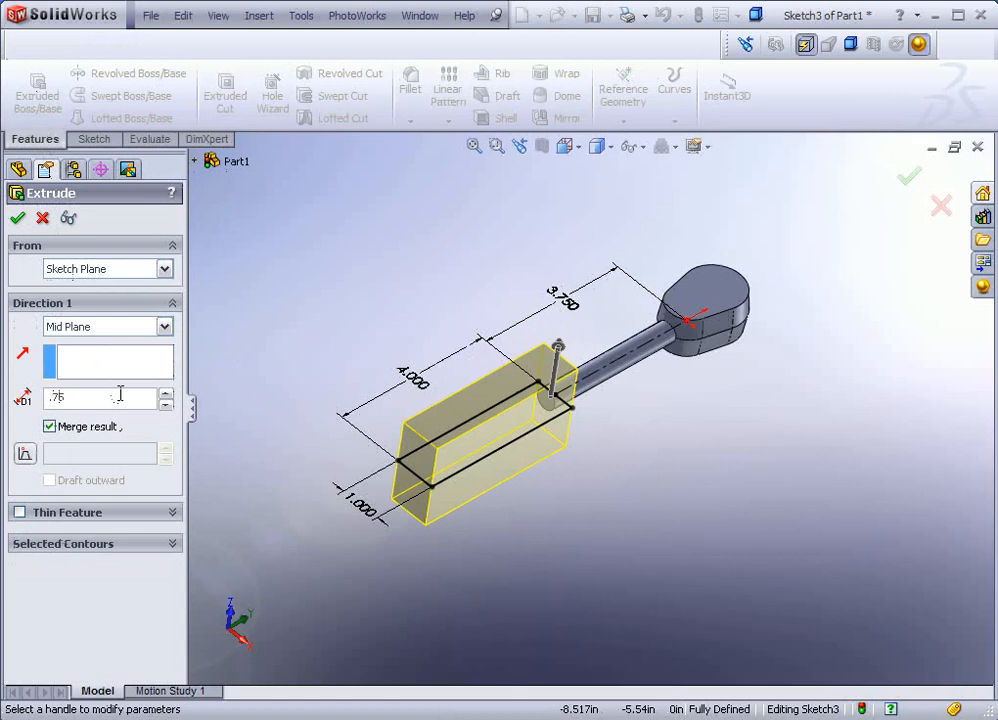
click(25, 453)
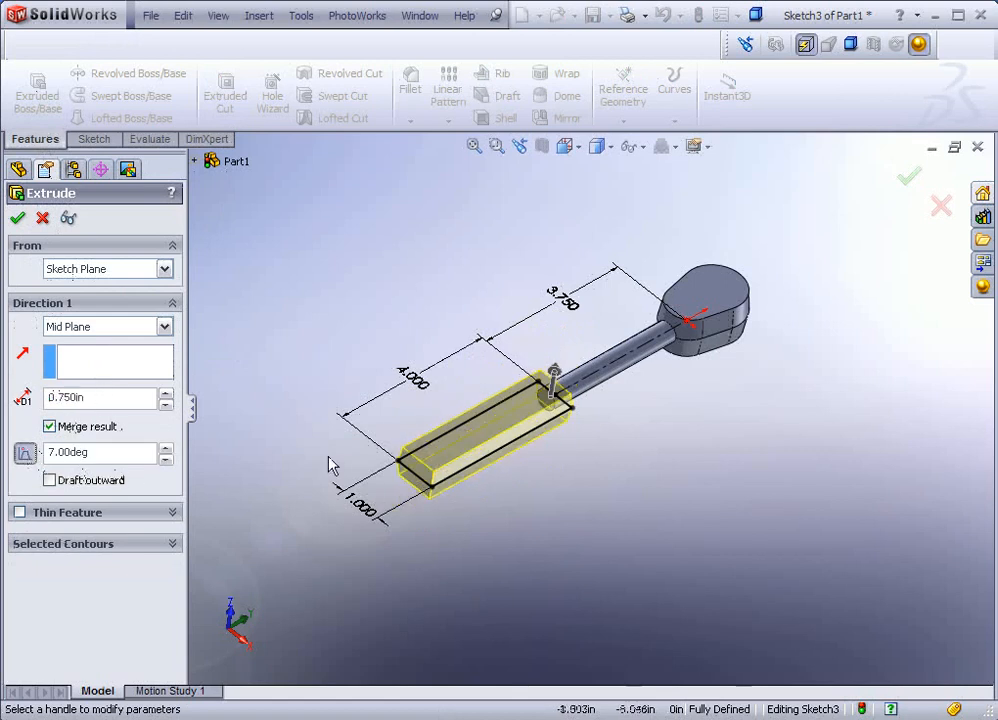
middle_drag(330, 463, 425, 398)
scroll(537, 359, down, 3)
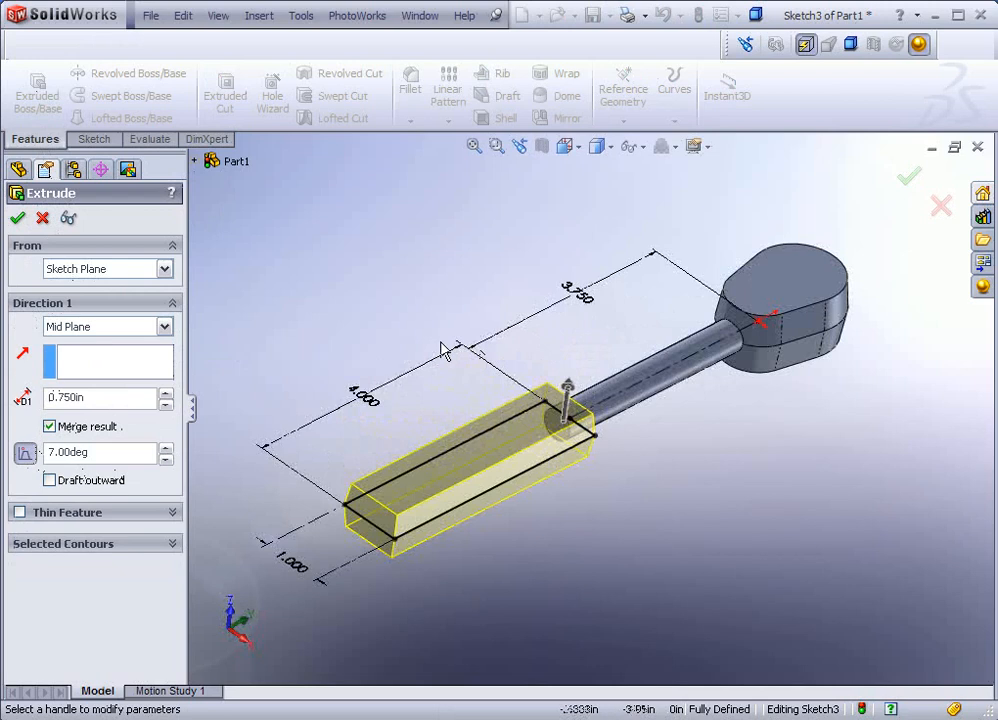
click(18, 217)
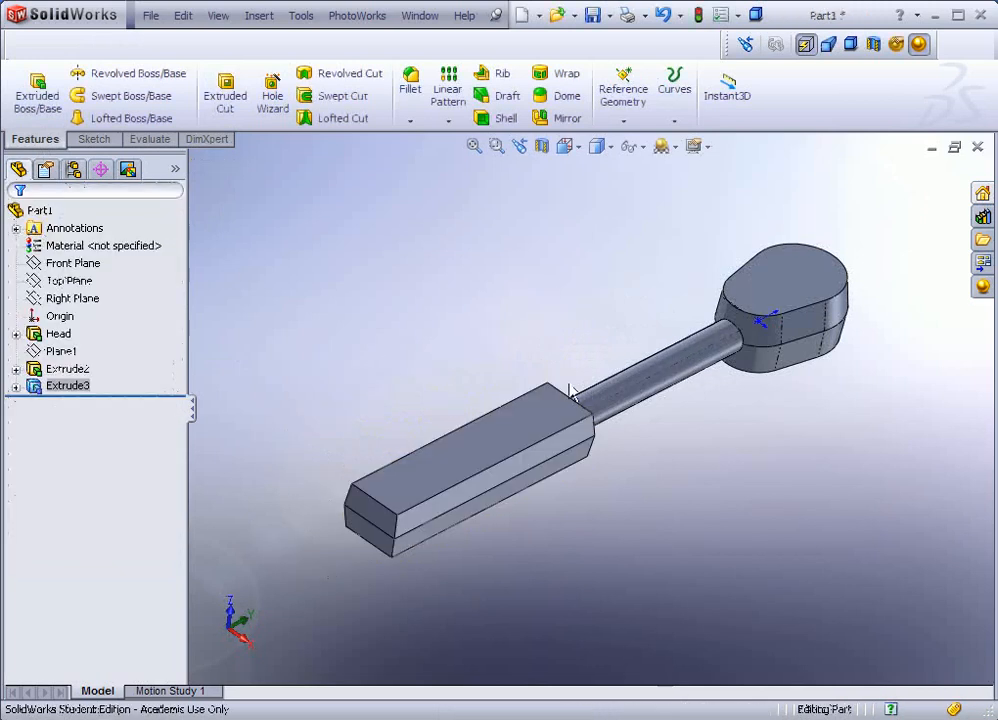
Step: Rename the Extrude2 shaft feature to 'Transiton'
middle_drag(572, 397, 625, 399)
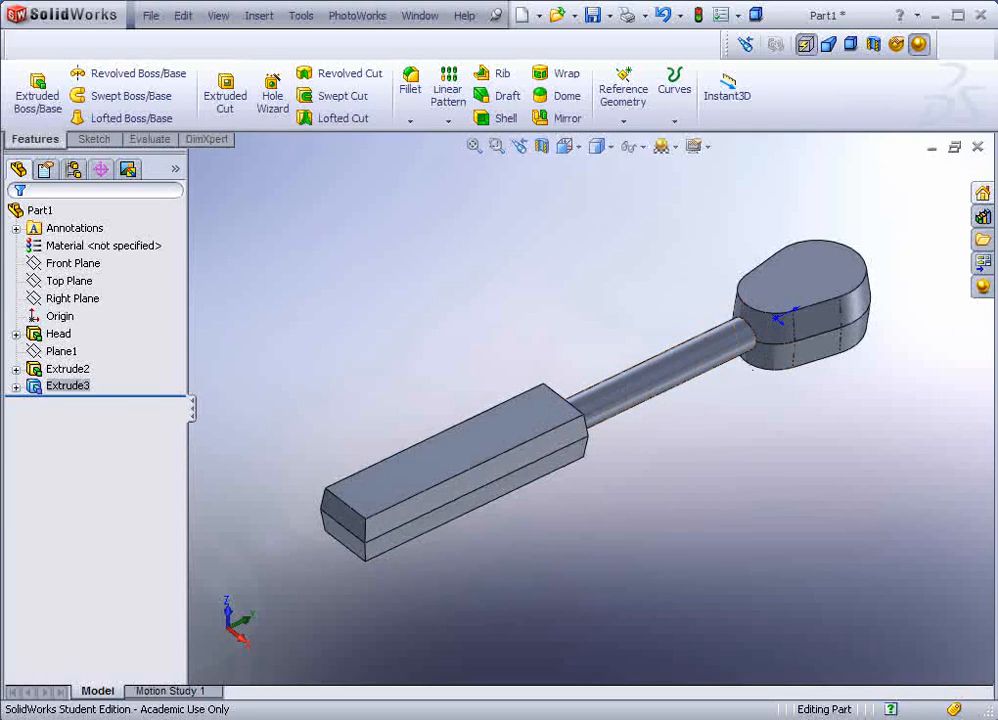
click(70, 369)
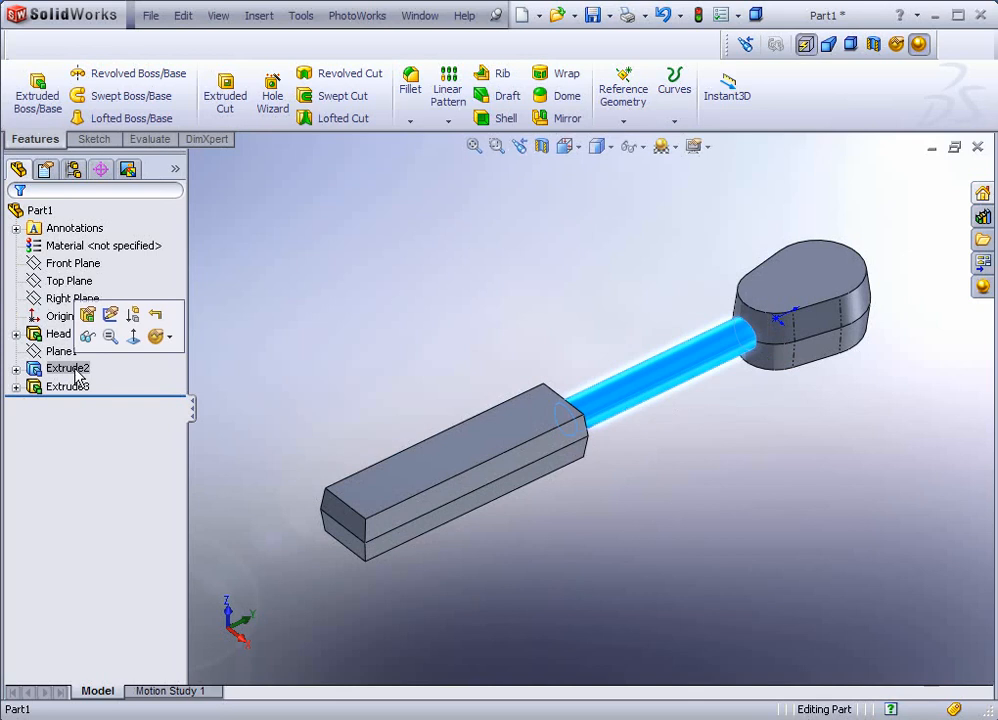
click(72, 370)
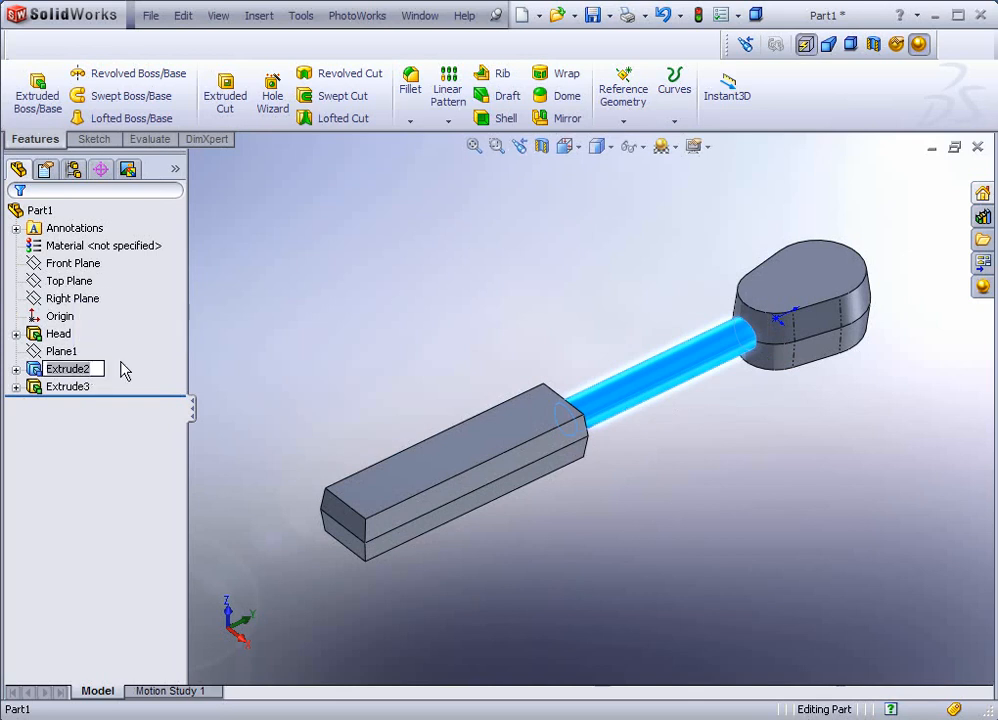
text(Tra)
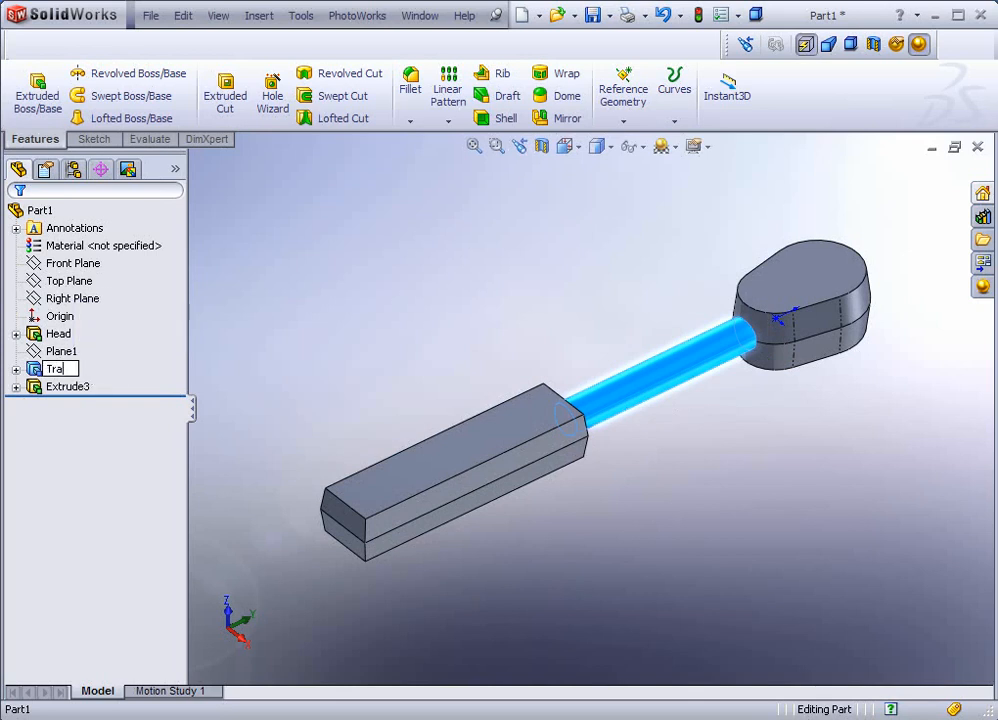
text(nsiton)
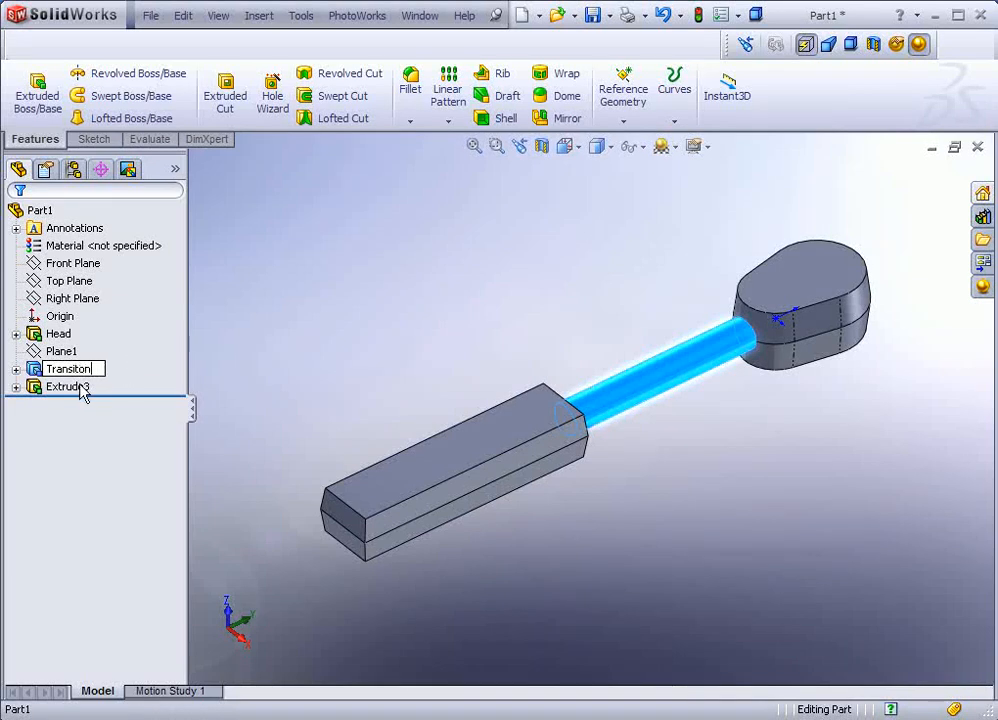
click(82, 388)
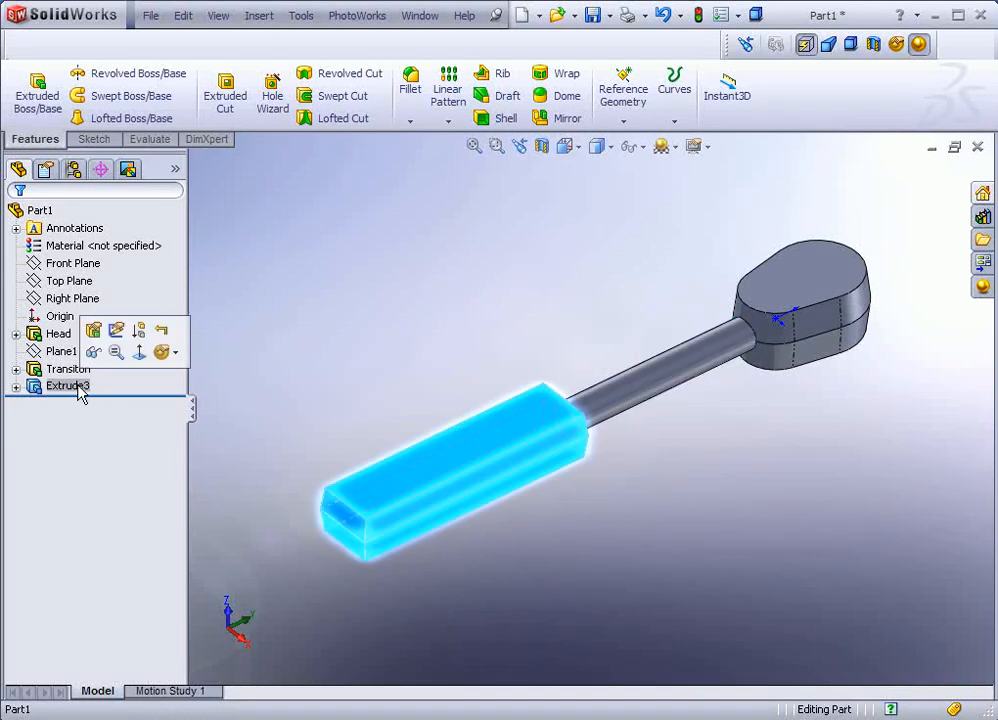
Step: Rename the Extrude3 grip feature to 'Handle'
click(86, 388)
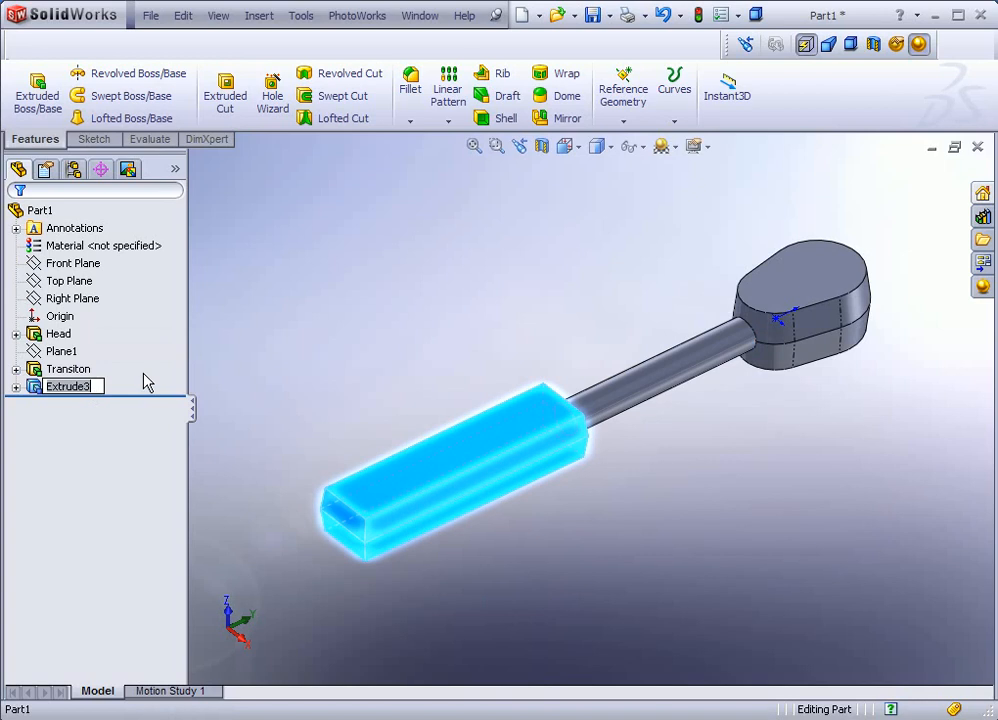
text(Han)
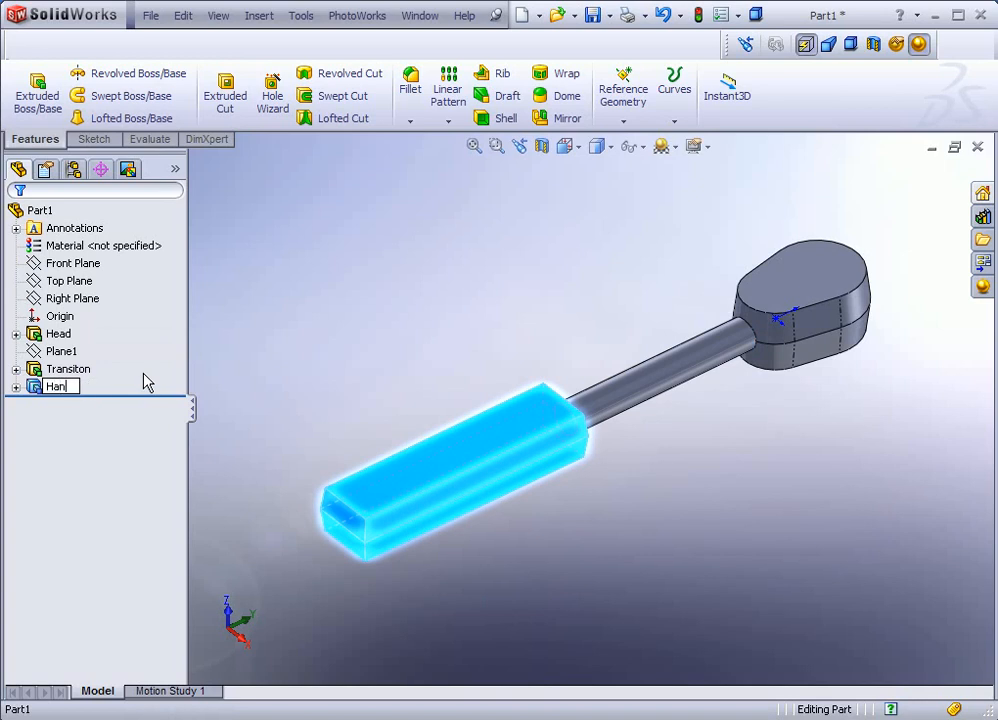
text(dle)
click(228, 372)
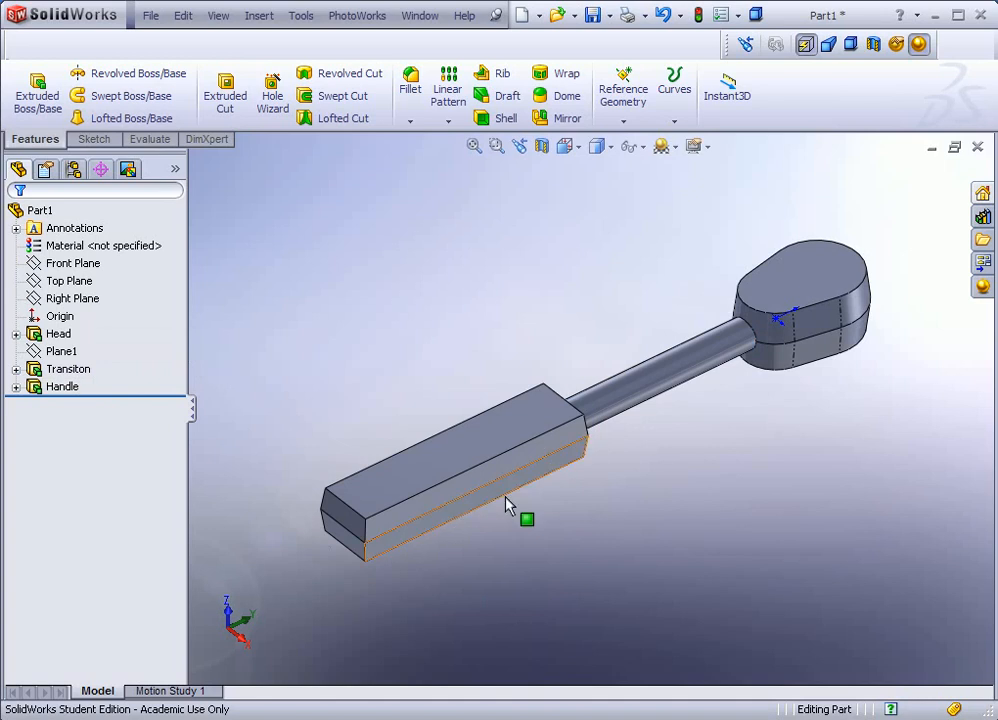
scroll(542, 386, up, 2)
scroll(542, 388, down, 2)
middle_drag(542, 396, 676, 443)
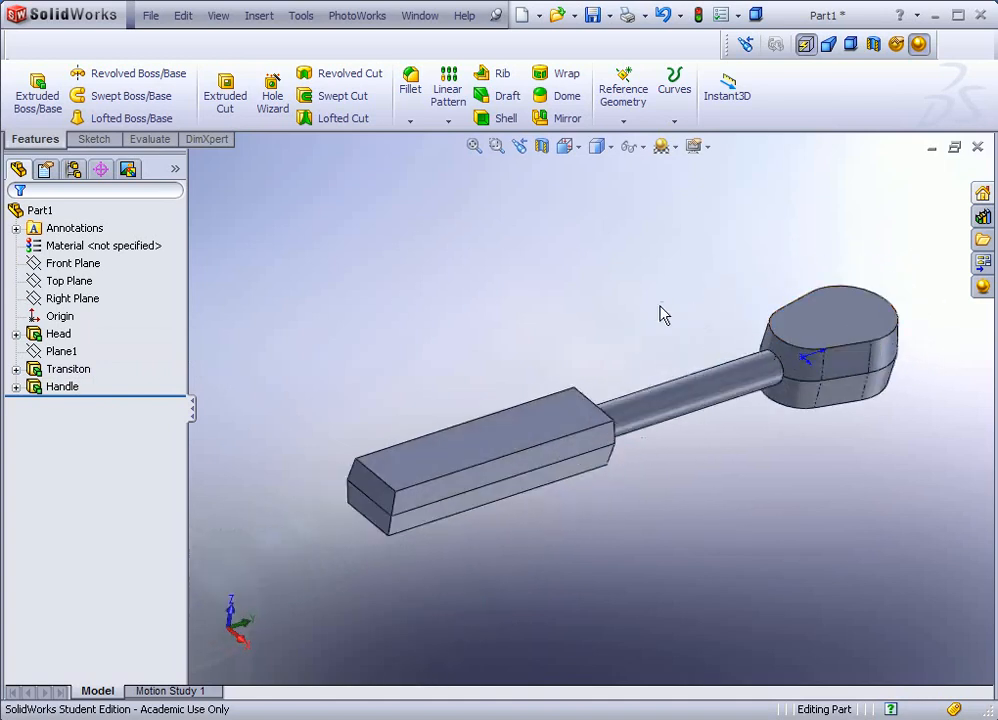
Step: Open a new sketch, Sketch4, on the Head's top face
scroll(810, 332, down, 3)
scroll(810, 332, down, 3)
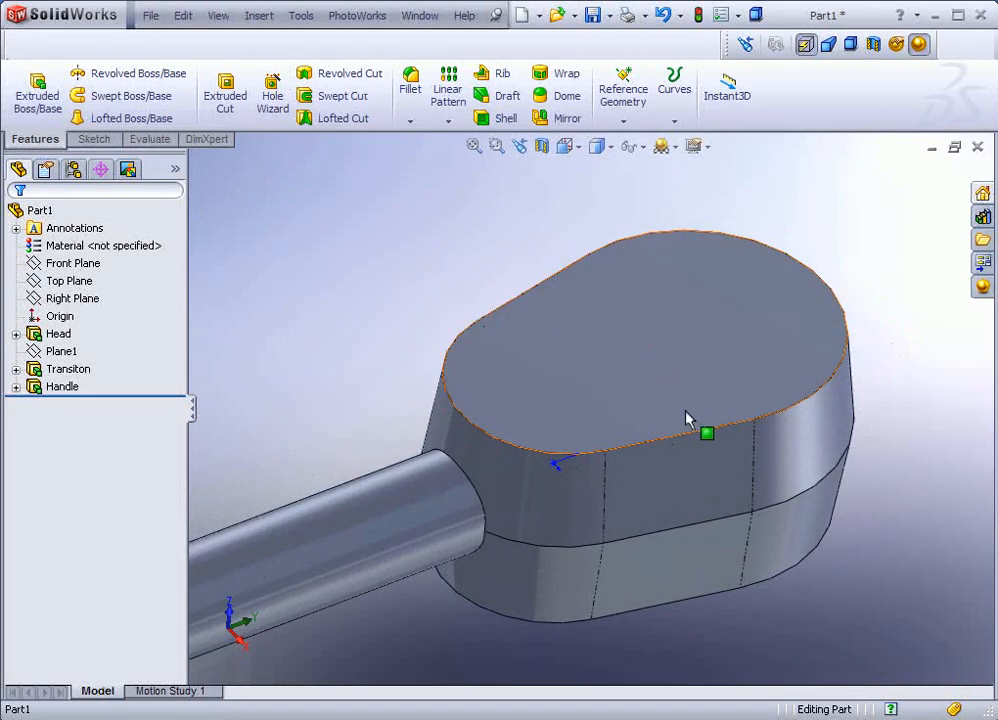
click(676, 333)
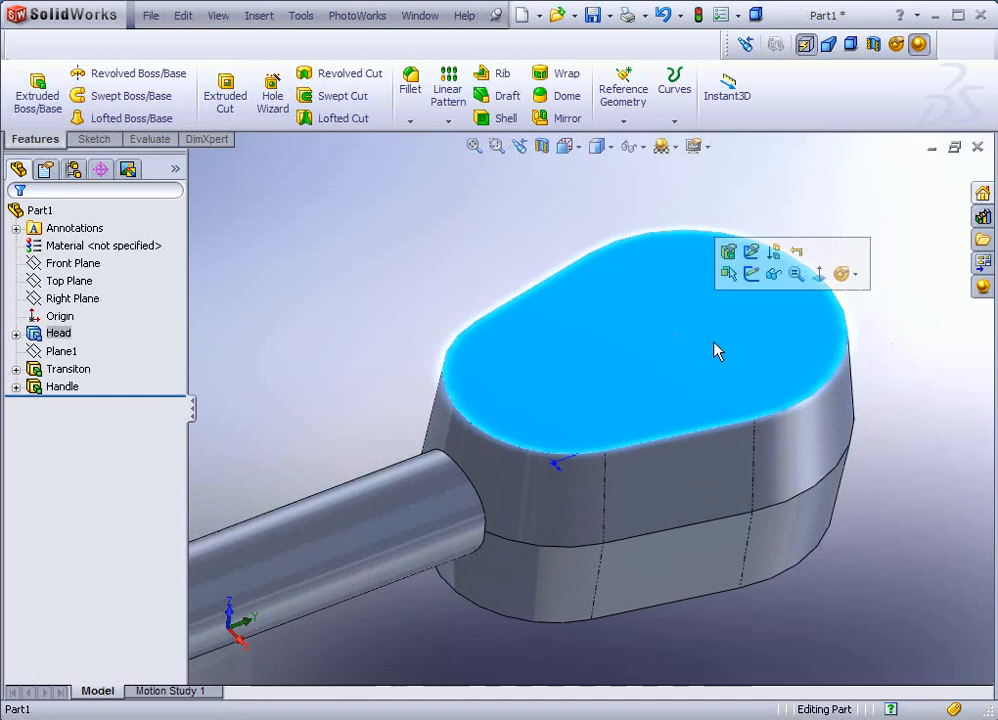
click(751, 275)
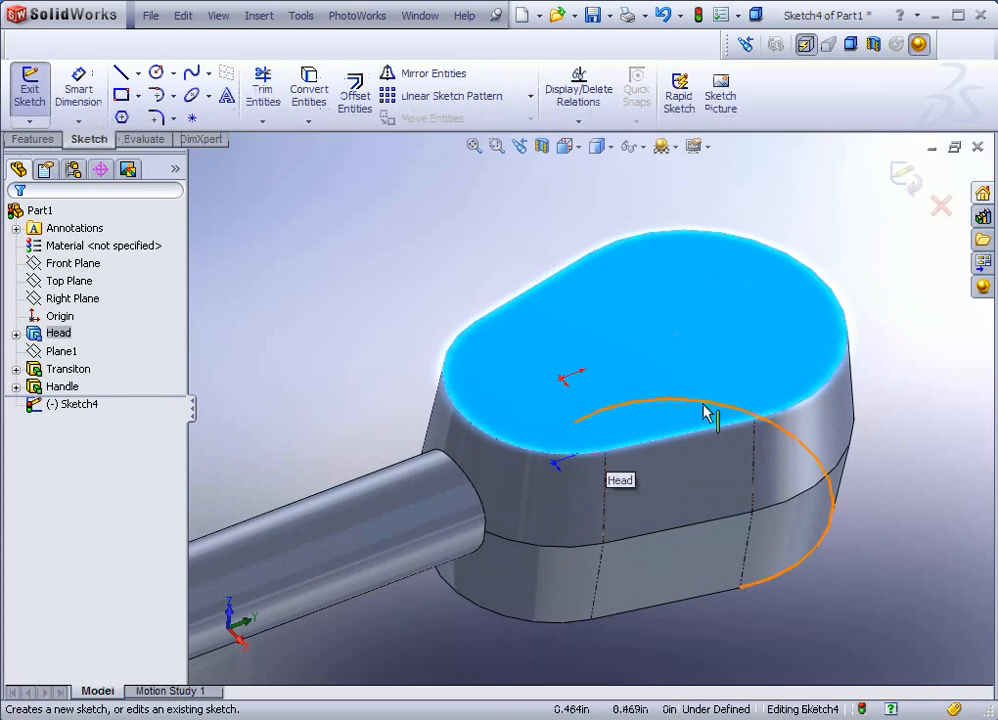
Step: Offset the Head's top-face outline 0.100in inward using Offset Entities with Reverse checked
click(356, 96)
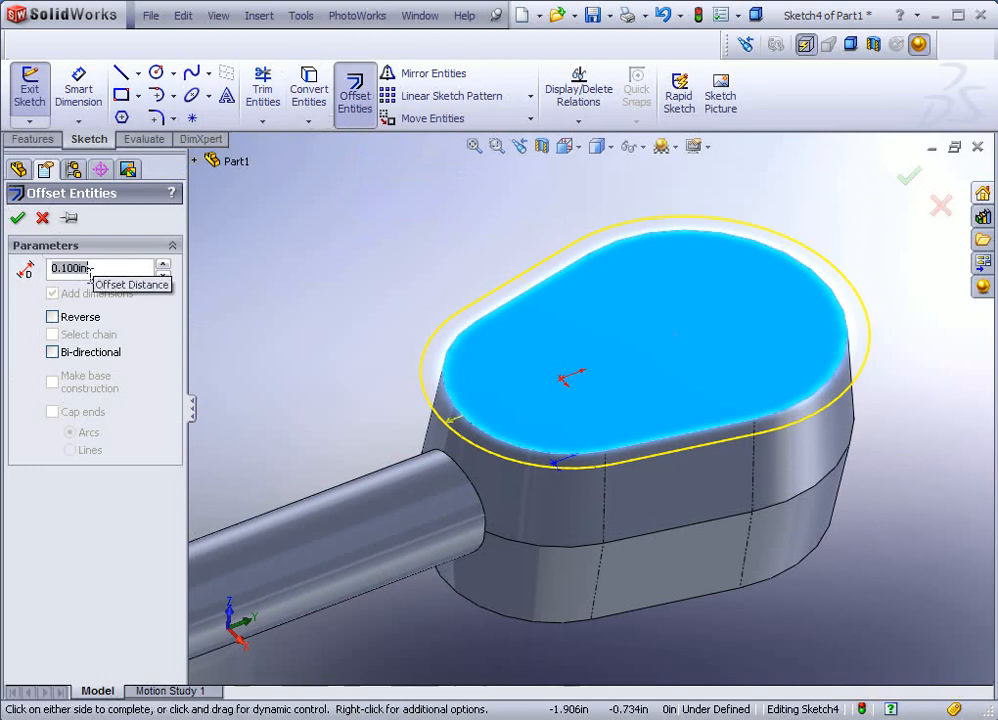
click(53, 317)
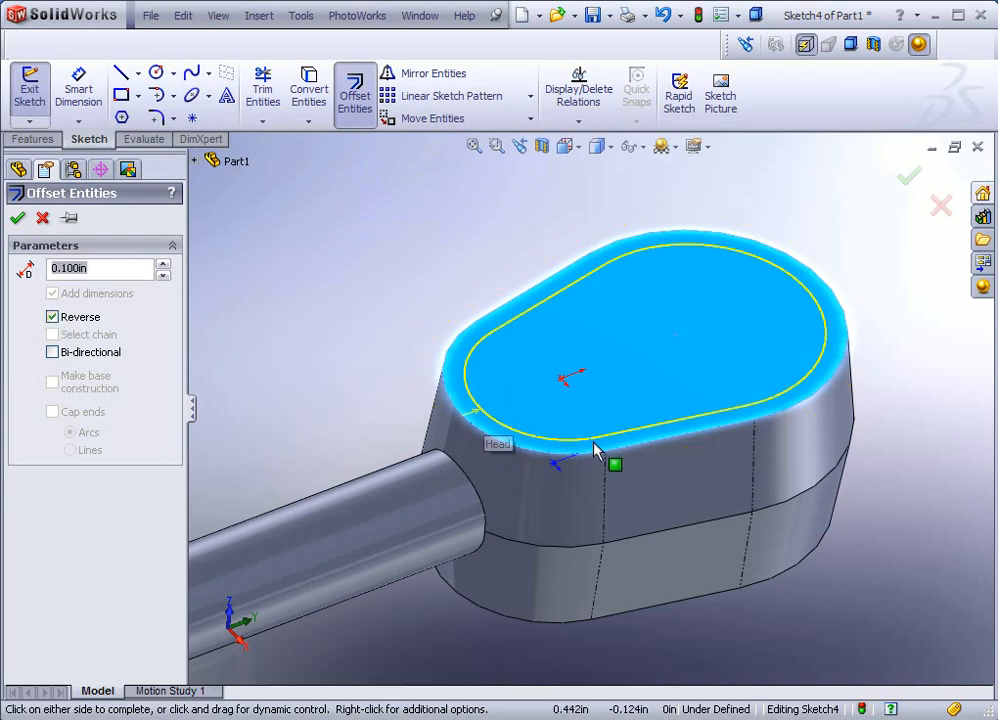
click(17, 217)
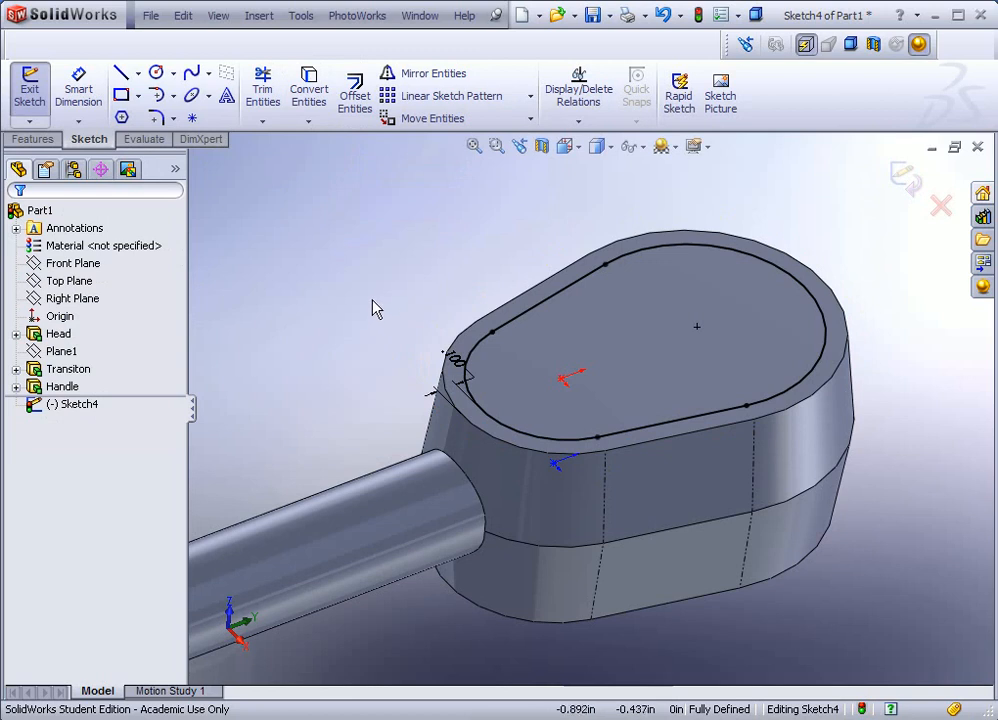
mouse_move(375, 308)
middle_down()
mouse_move(370, 301)
mouse_move(370, 332)
mouse_move(374, 325)
middle_up()
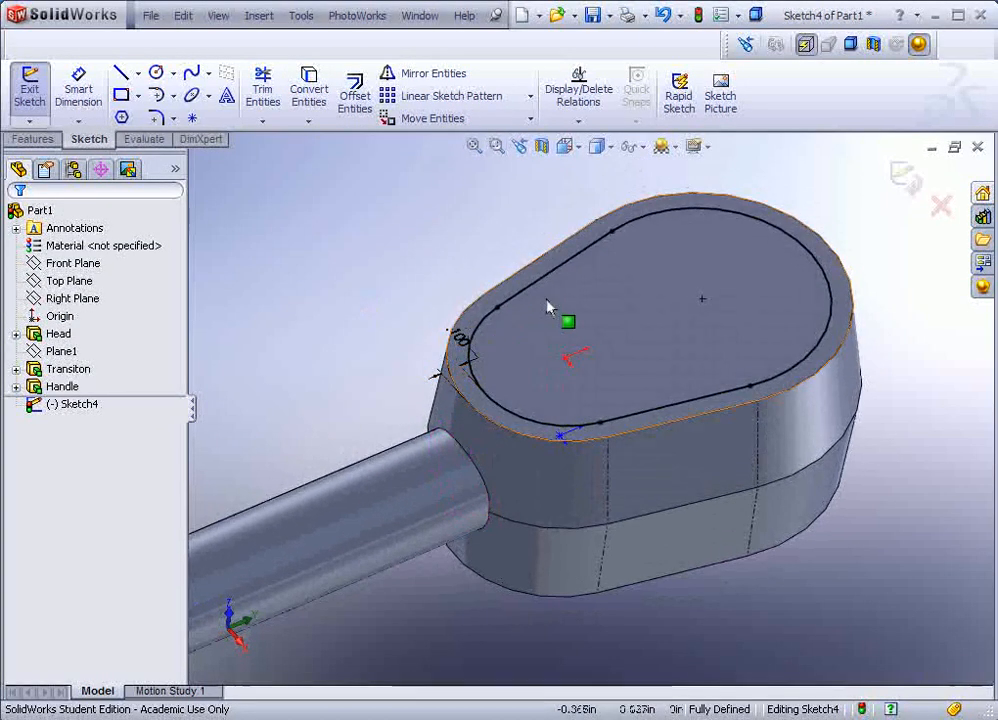
click(35, 140)
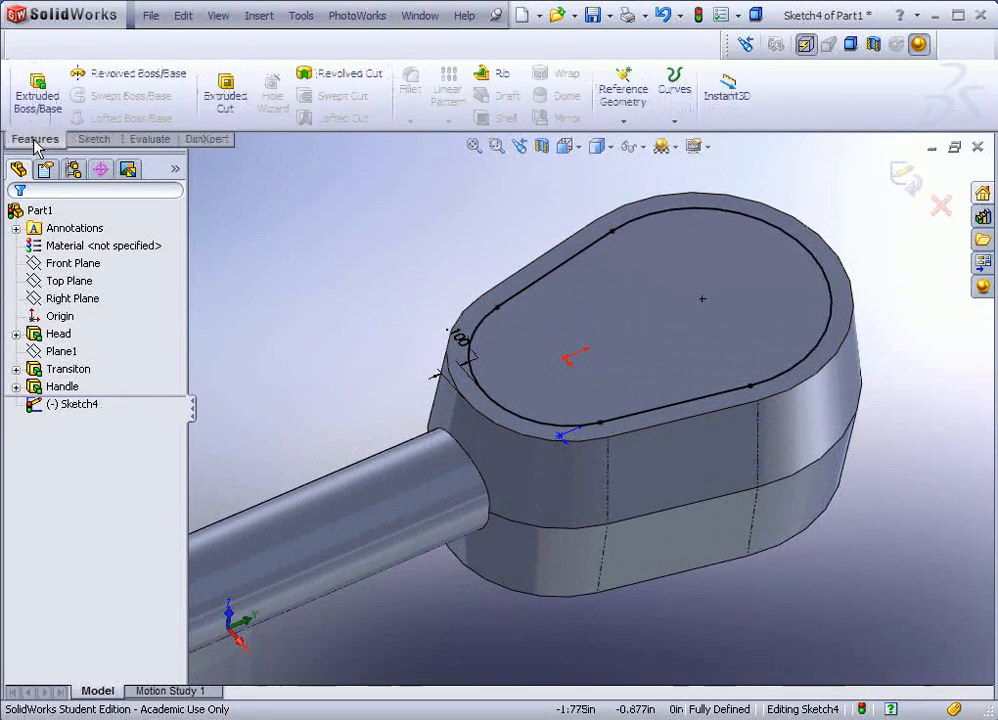
Step: Extrude-cut the inset outline 0.100in deep into the Head's top face
click(224, 92)
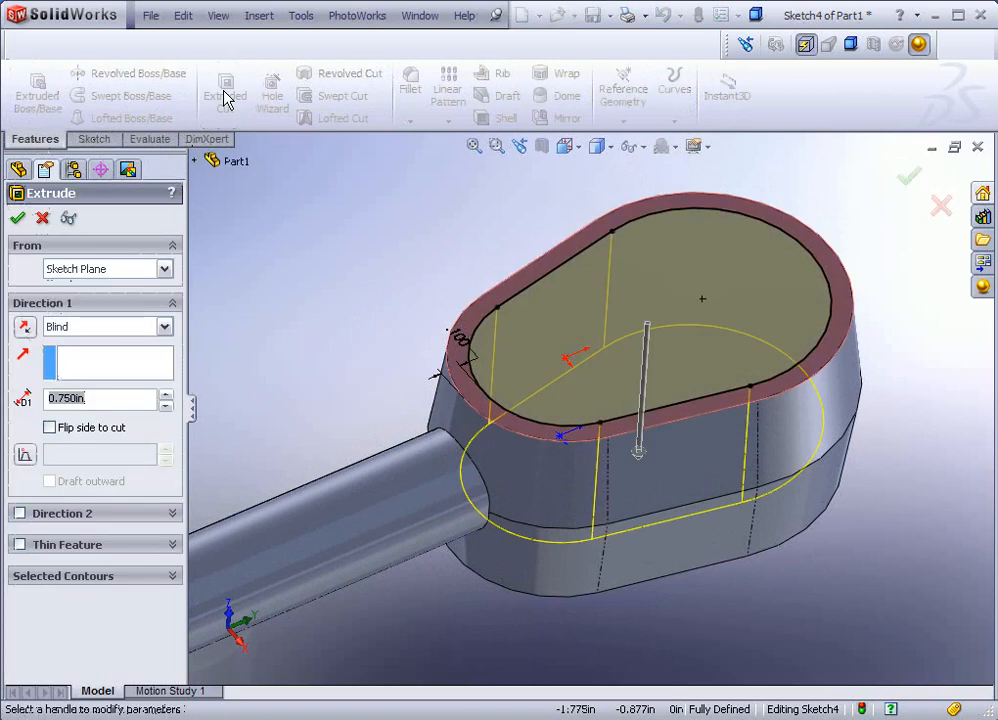
text(.1)
key(Return)
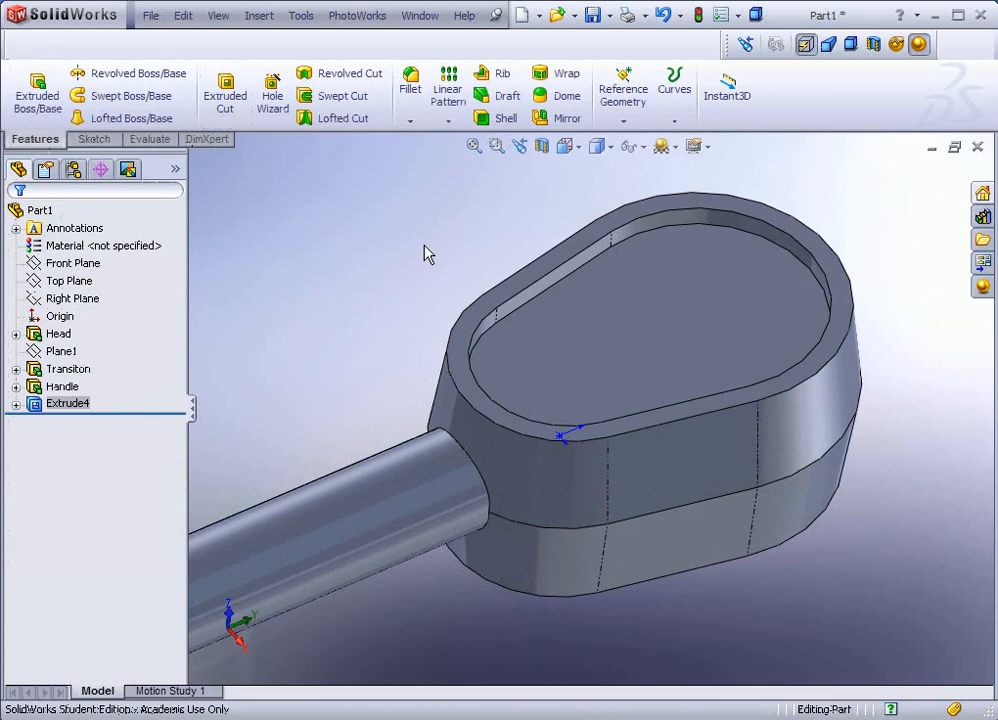
middle_drag(423, 261, 400, 278)
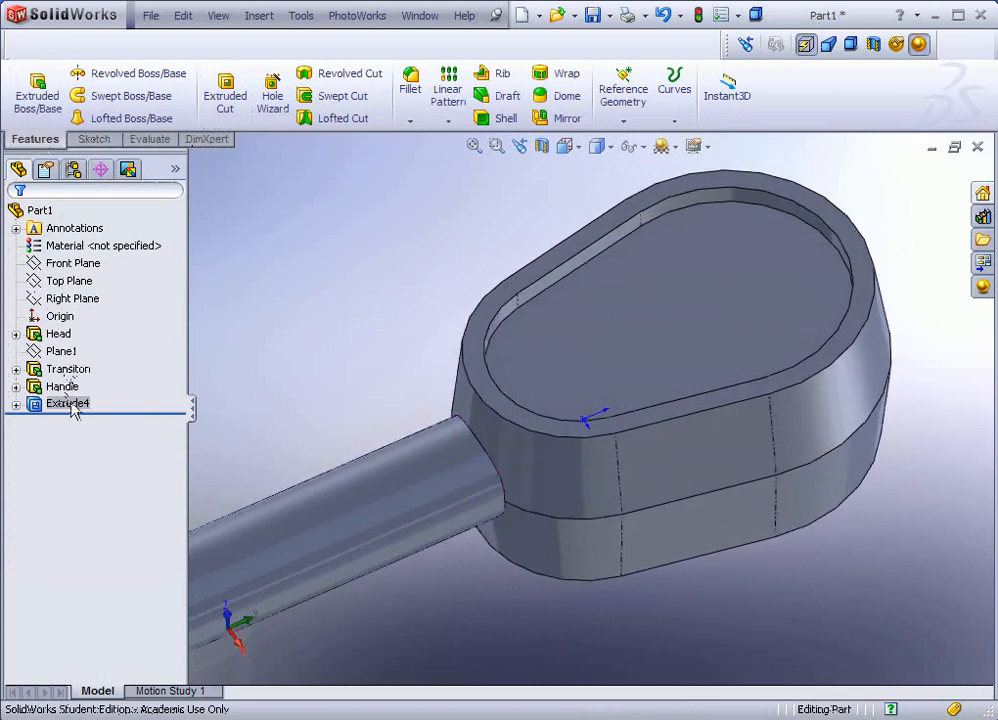
Step: Rename the Extrude4 feature to Recess in the FeatureManager tree
click(68, 403)
click(68, 403)
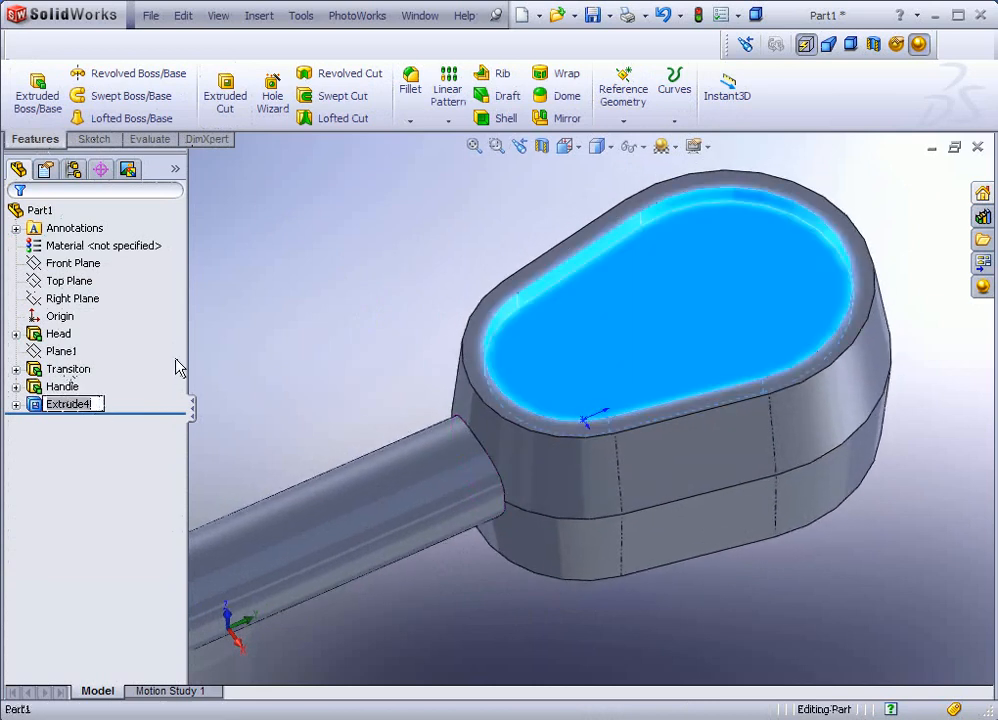
text(Recess)
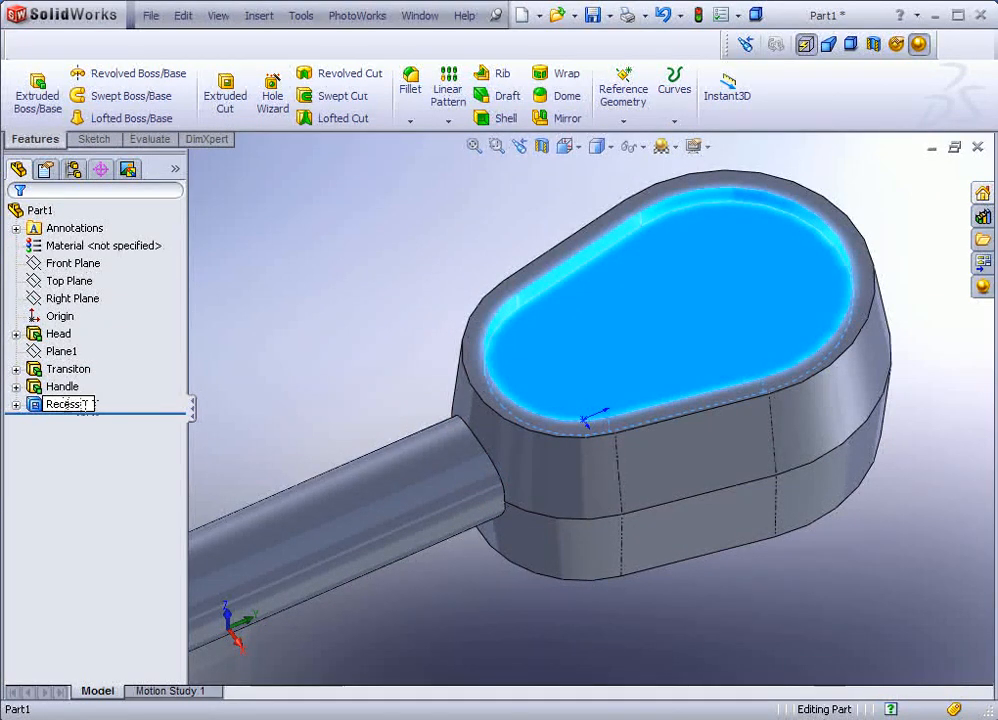
click(256, 398)
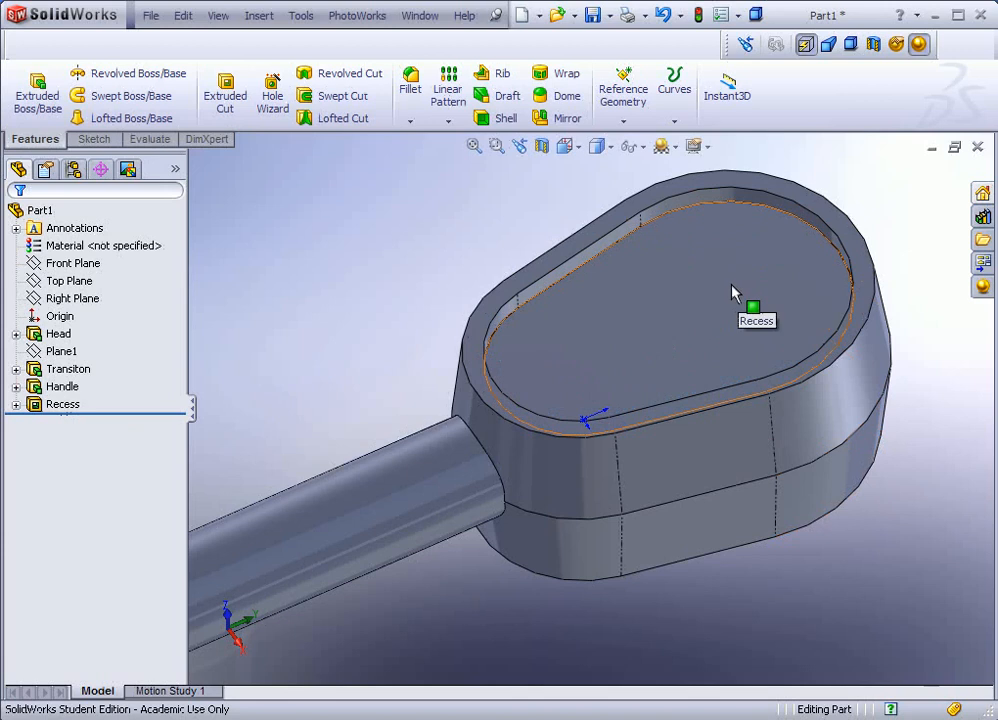
click(711, 262)
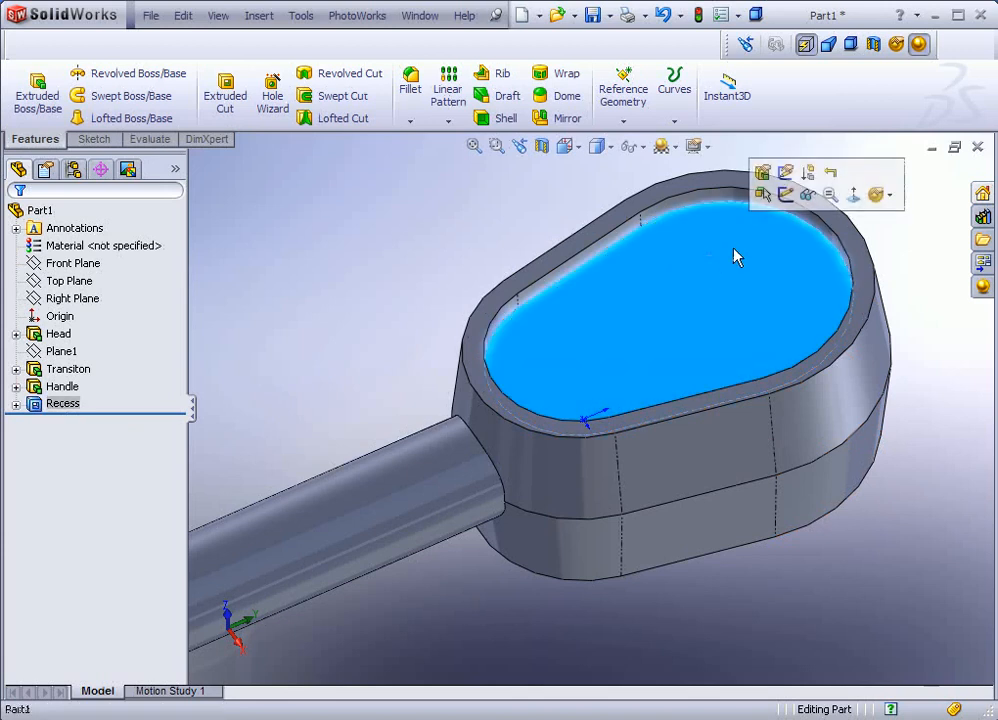
Step: In Sketch5 on the recess floor, draw a circle at the origin and another at the face centre mark
click(785, 194)
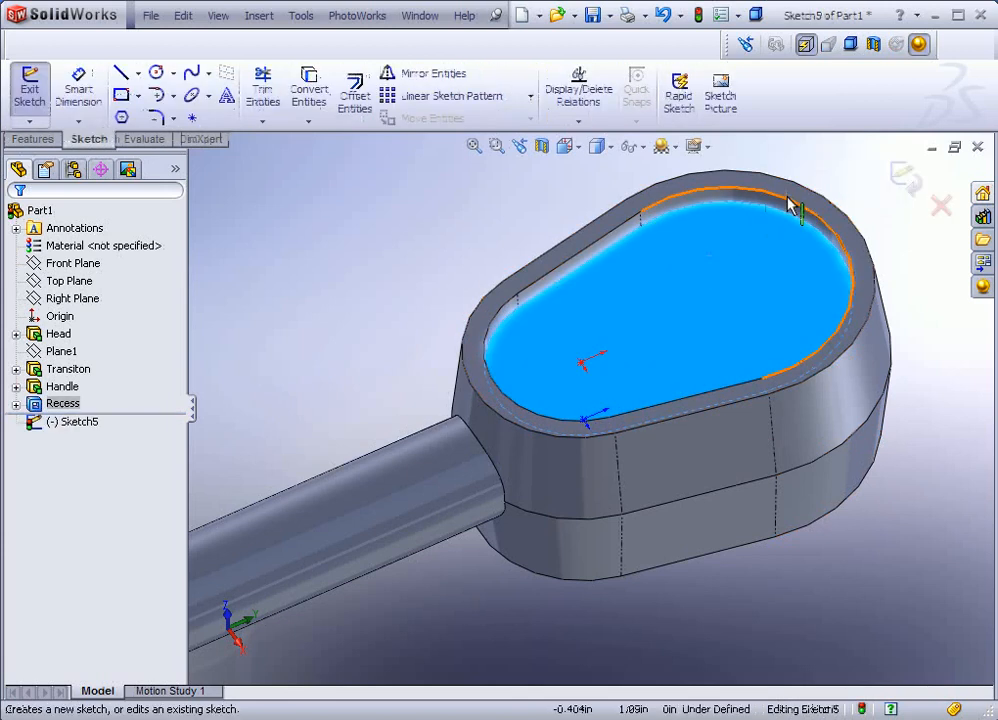
click(157, 75)
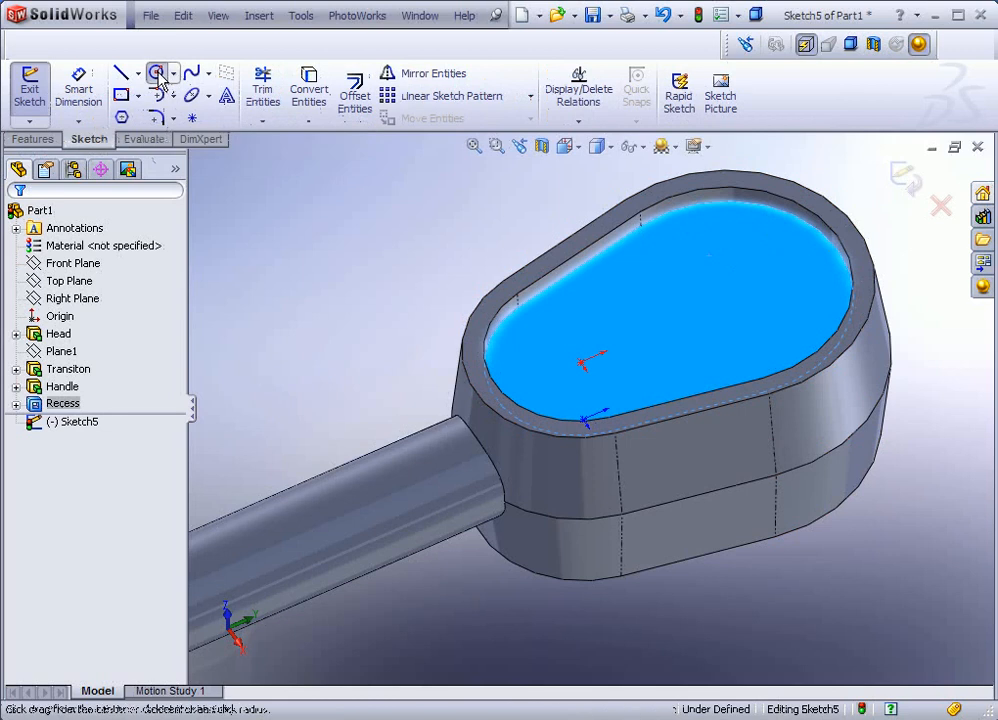
click(583, 363)
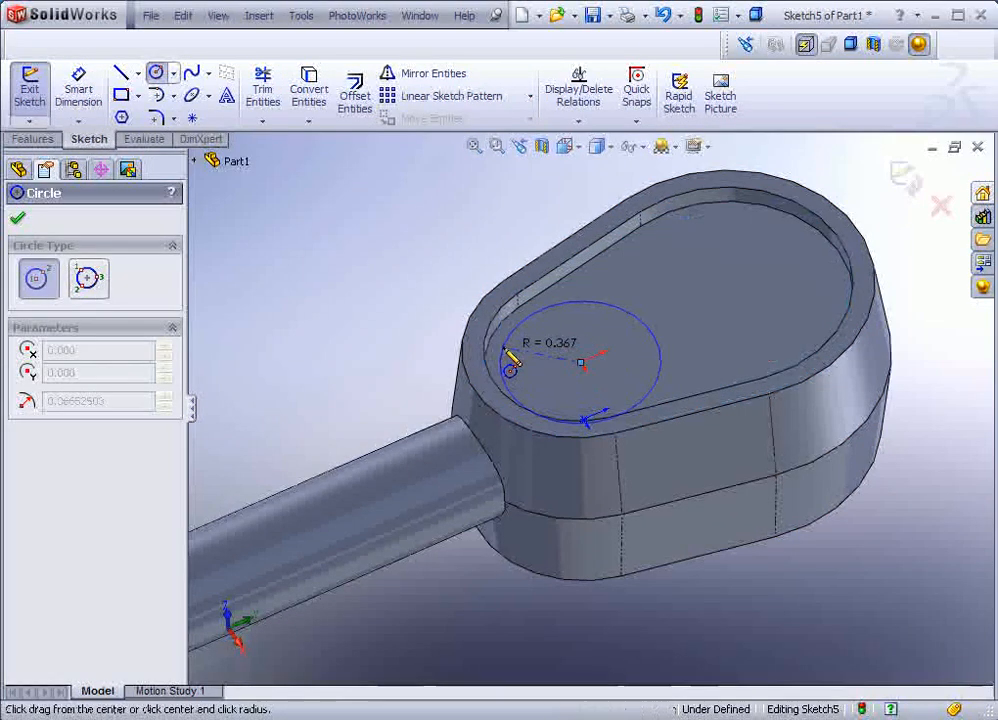
click(504, 370)
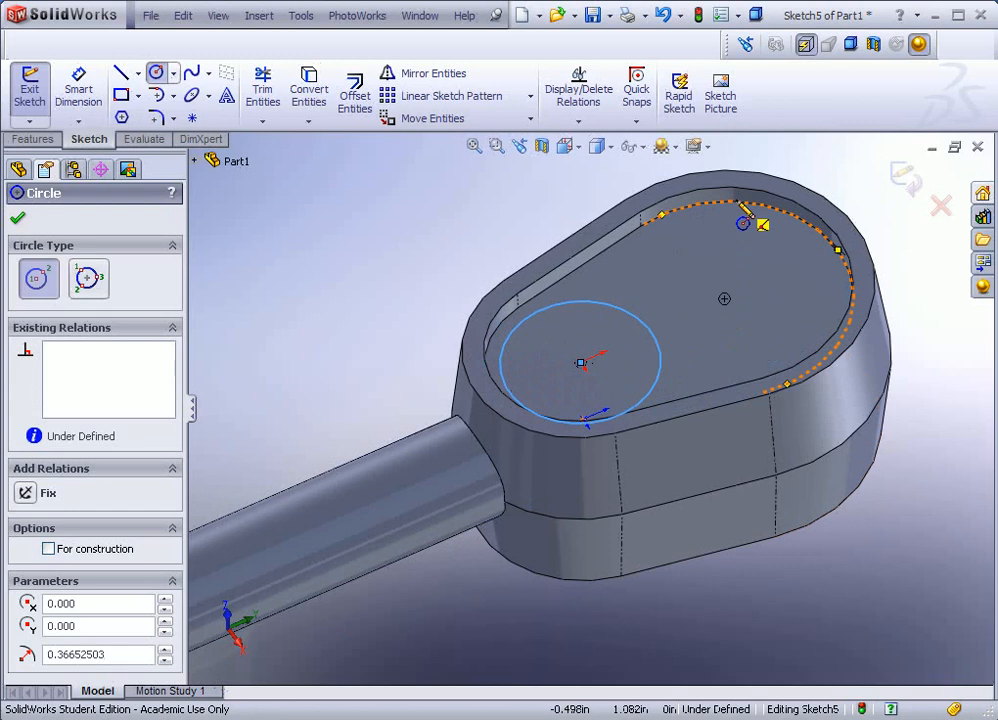
click(724, 300)
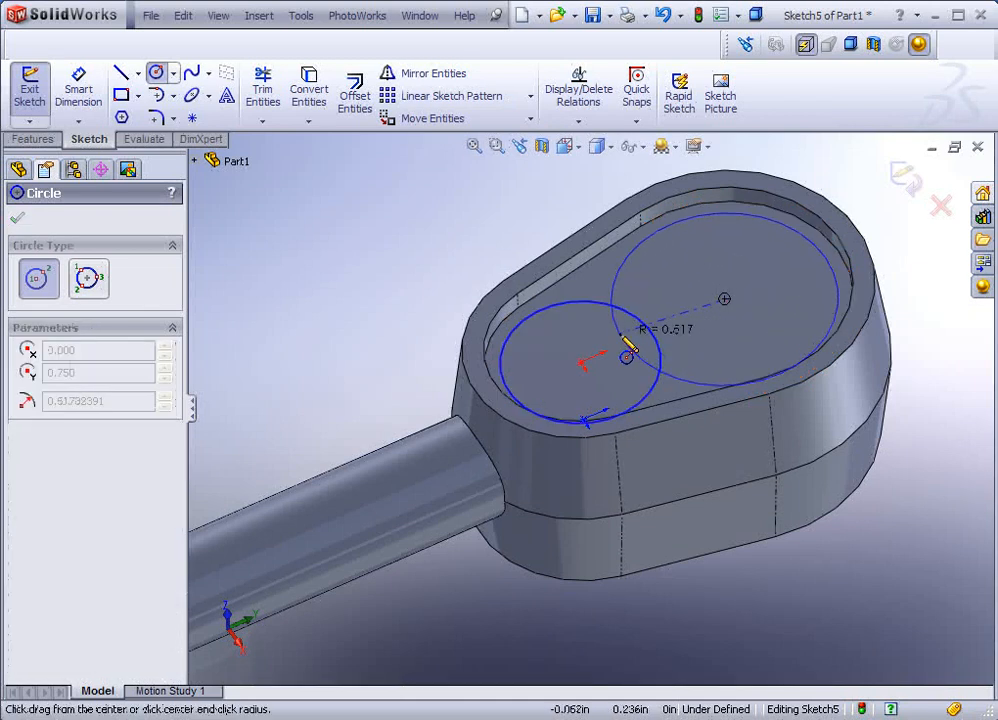
click(722, 389)
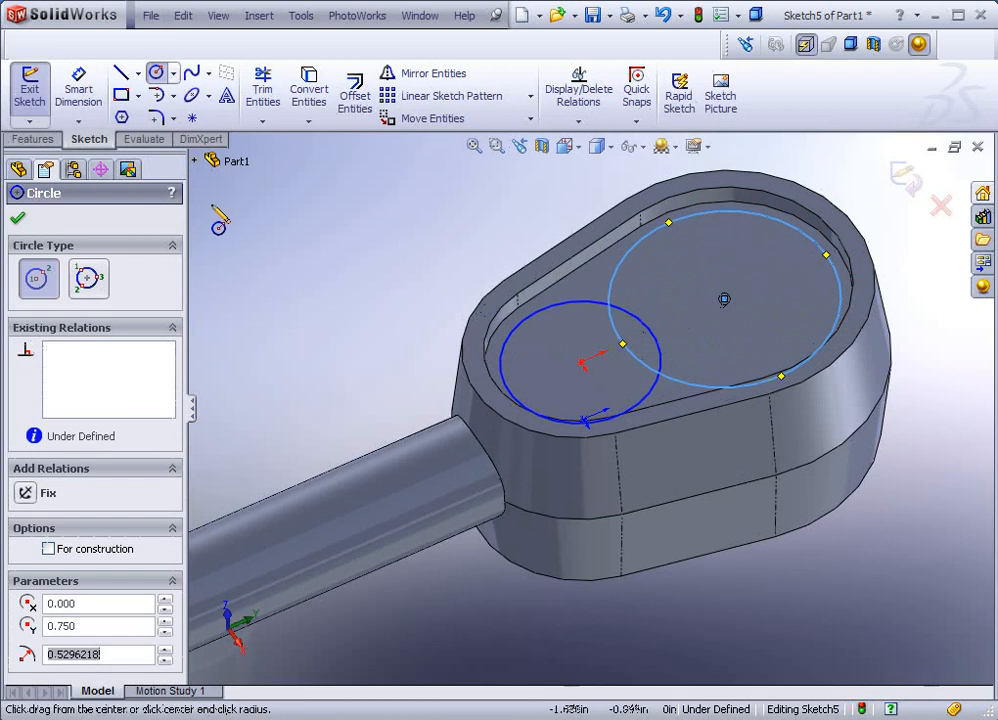
Step: Dimension the small circle first as 0.350, then correct its diameter to 0.700 in
click(82, 105)
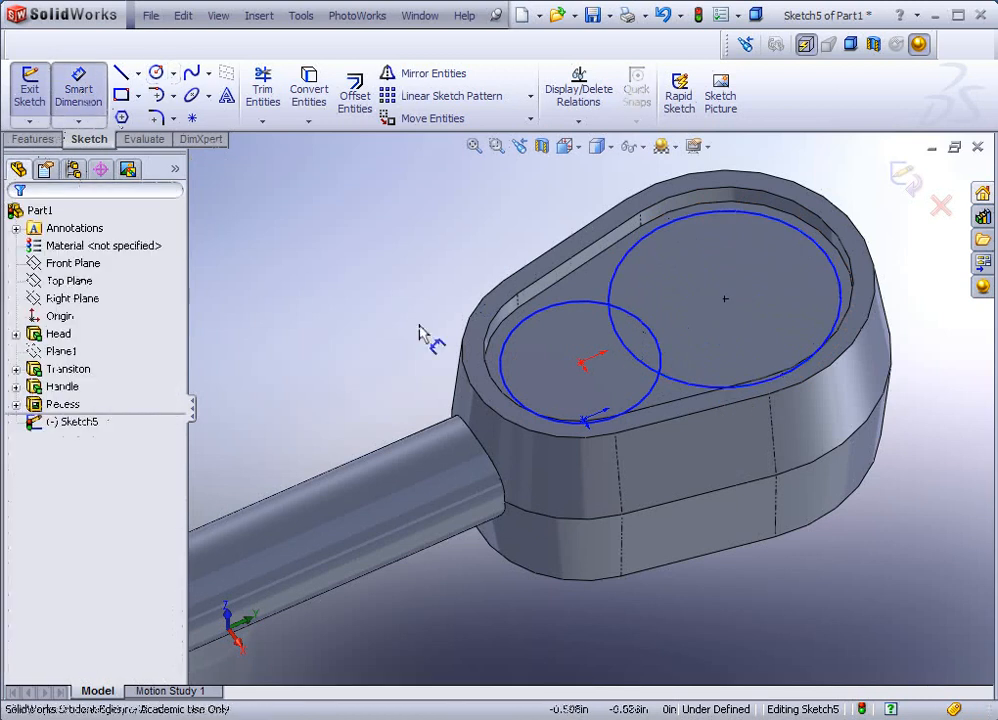
click(510, 344)
click(347, 333)
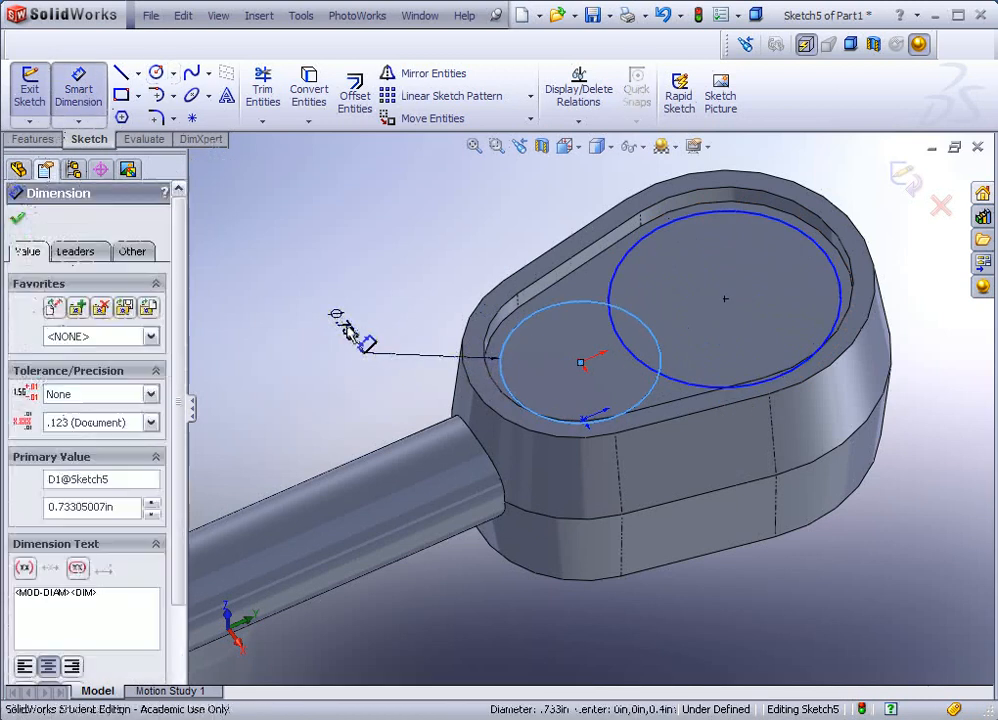
text(.)
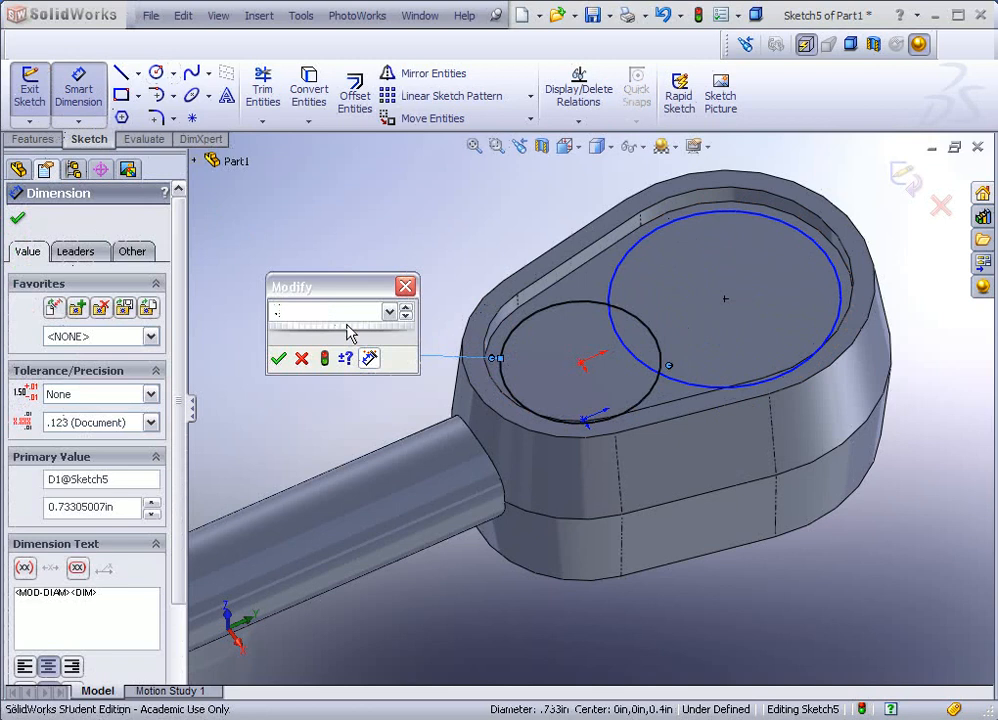
text(35)
key(Return)
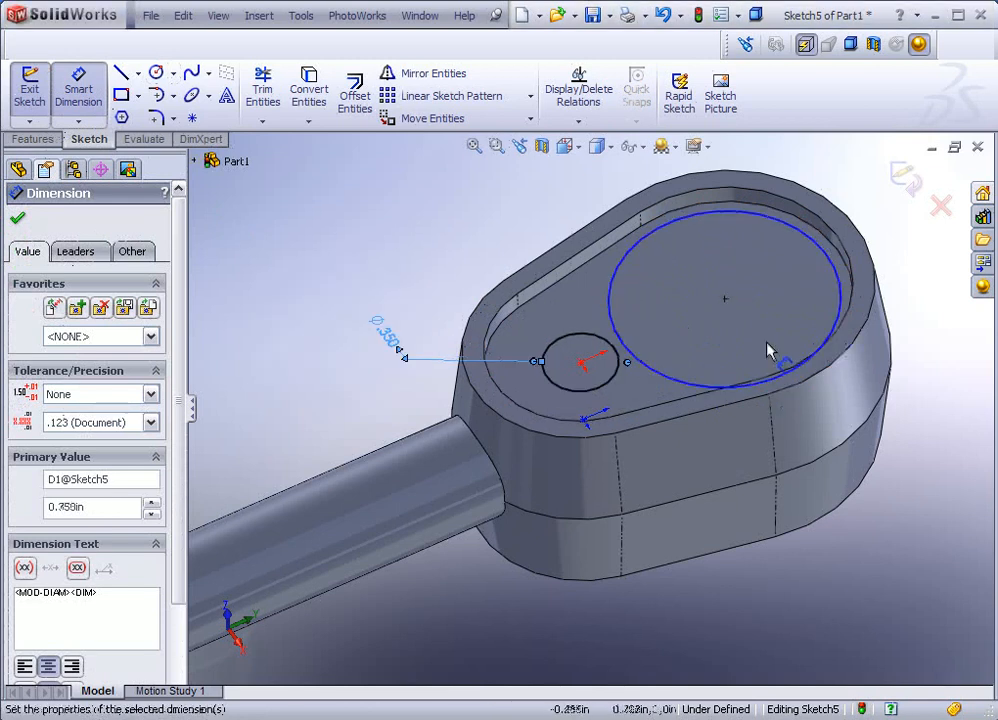
double_click(395, 350)
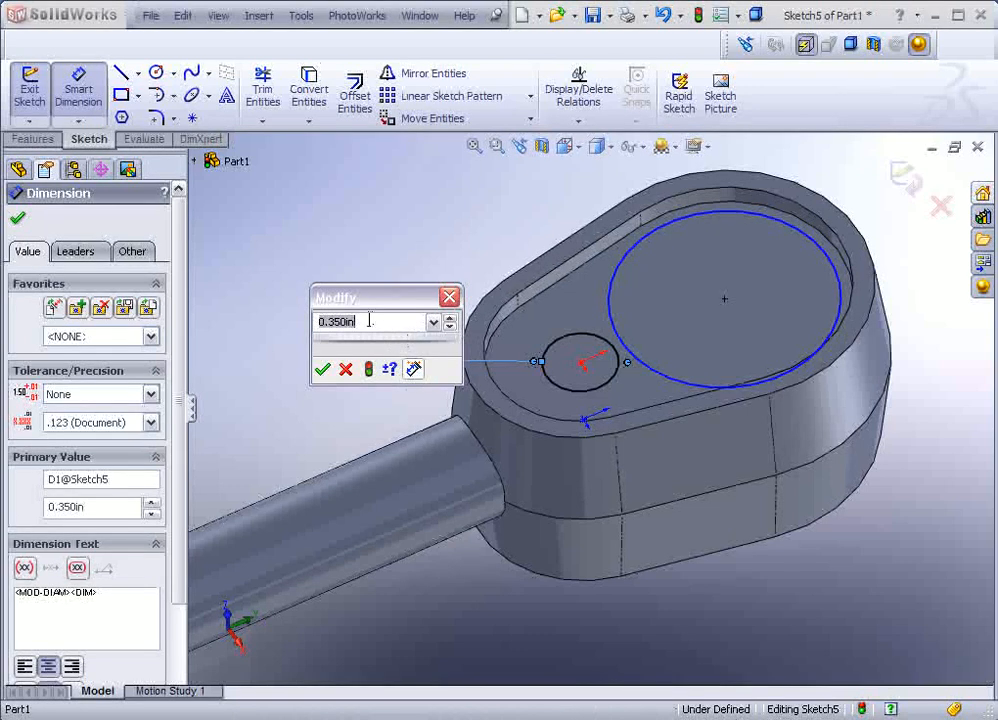
key(BackSpace)
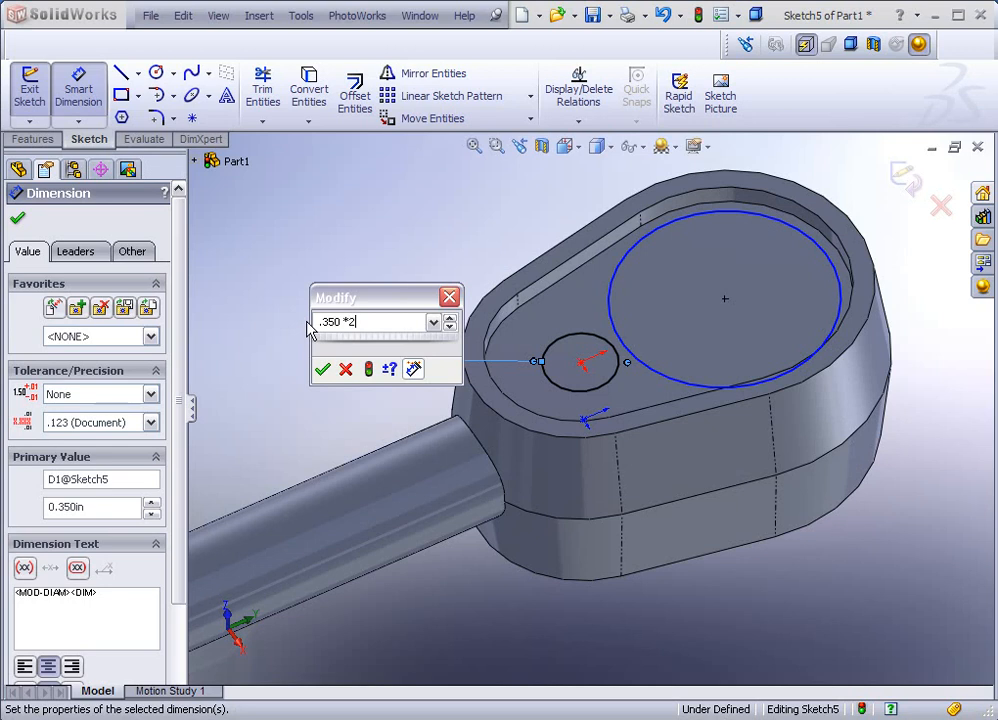
key(Return)
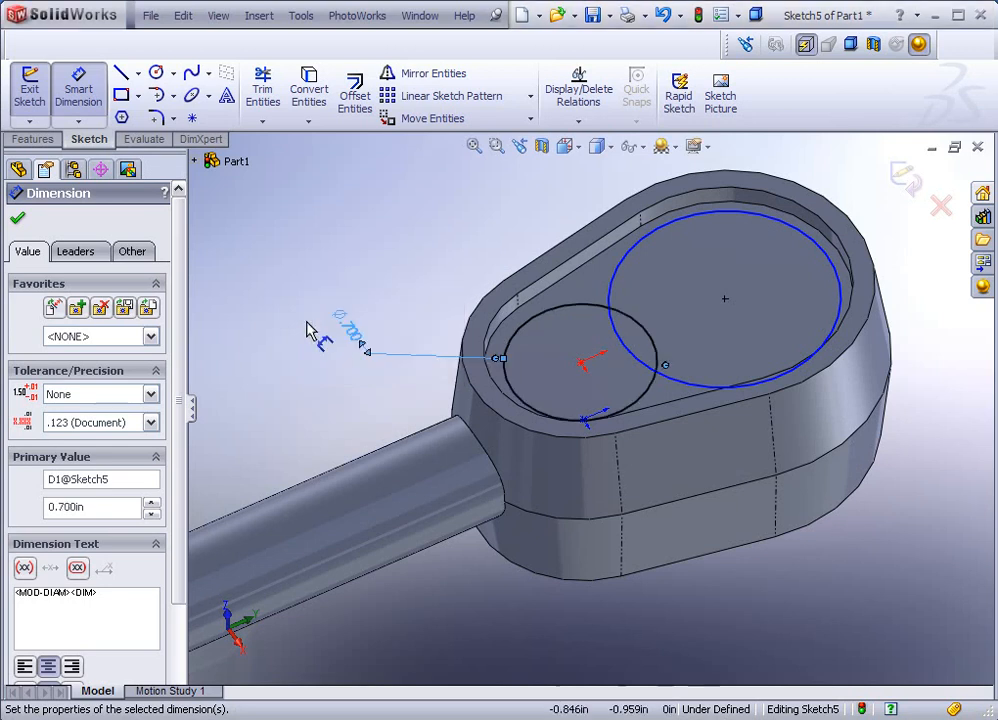
Step: Give the large circle a 1.000 in diameter dimension
click(647, 246)
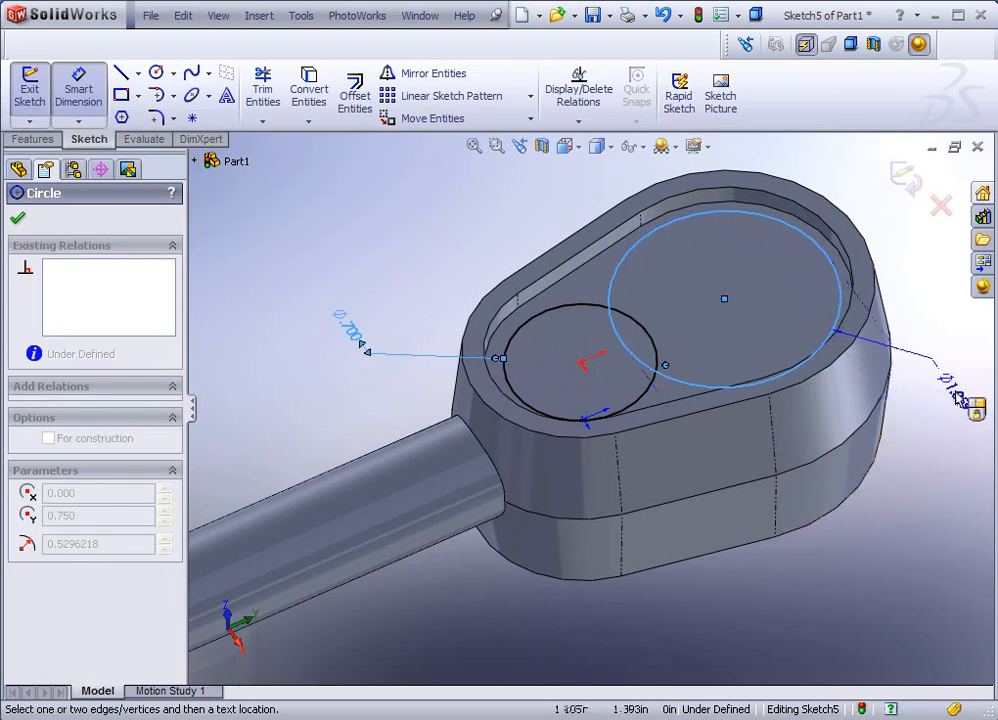
click(958, 400)
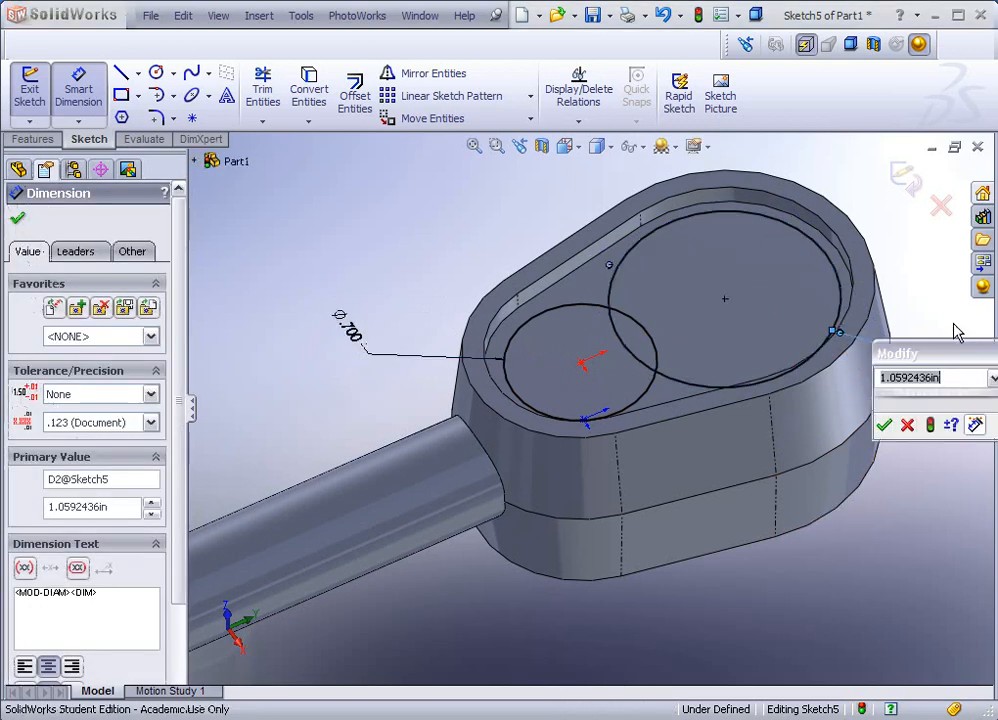
text(1)
key(Return)
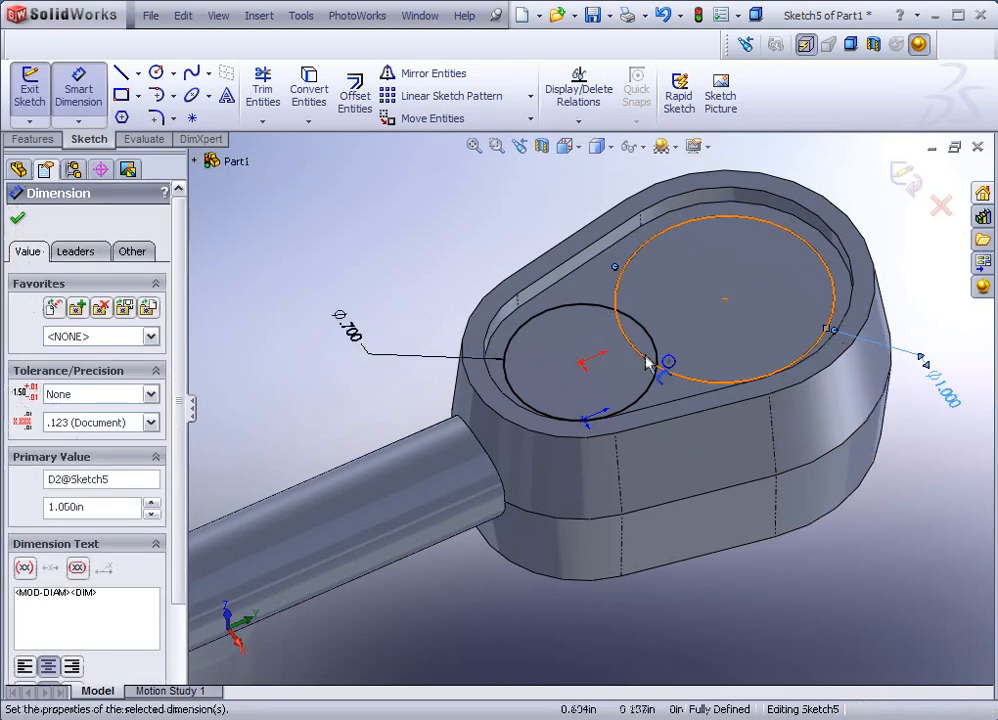
middle_drag(468, 279, 457, 267)
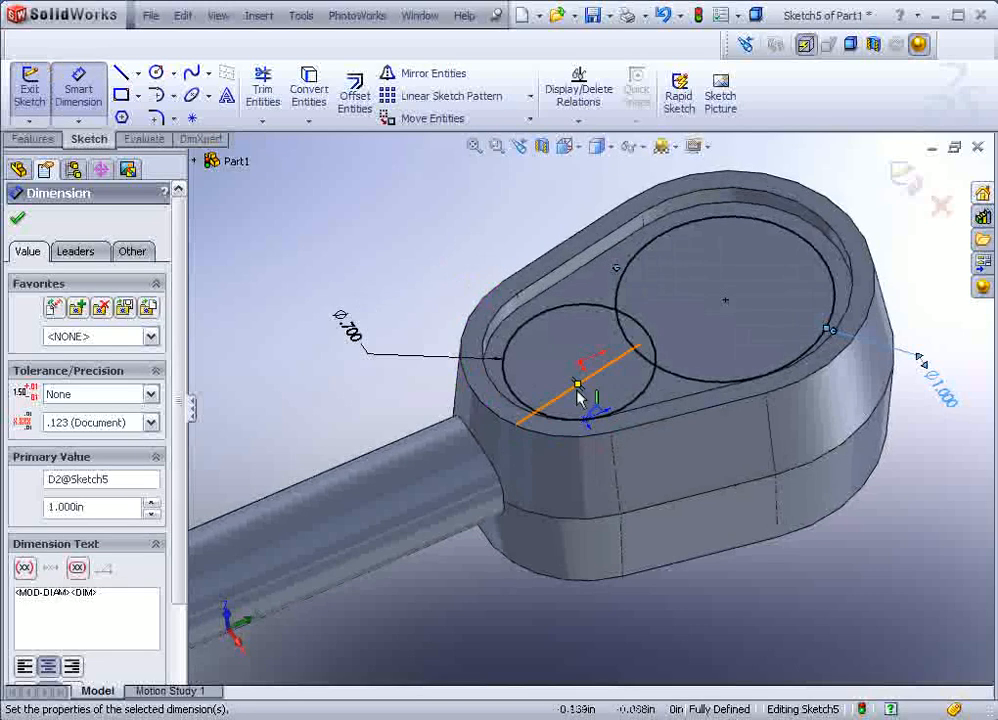
scroll(660, 340, down, 3)
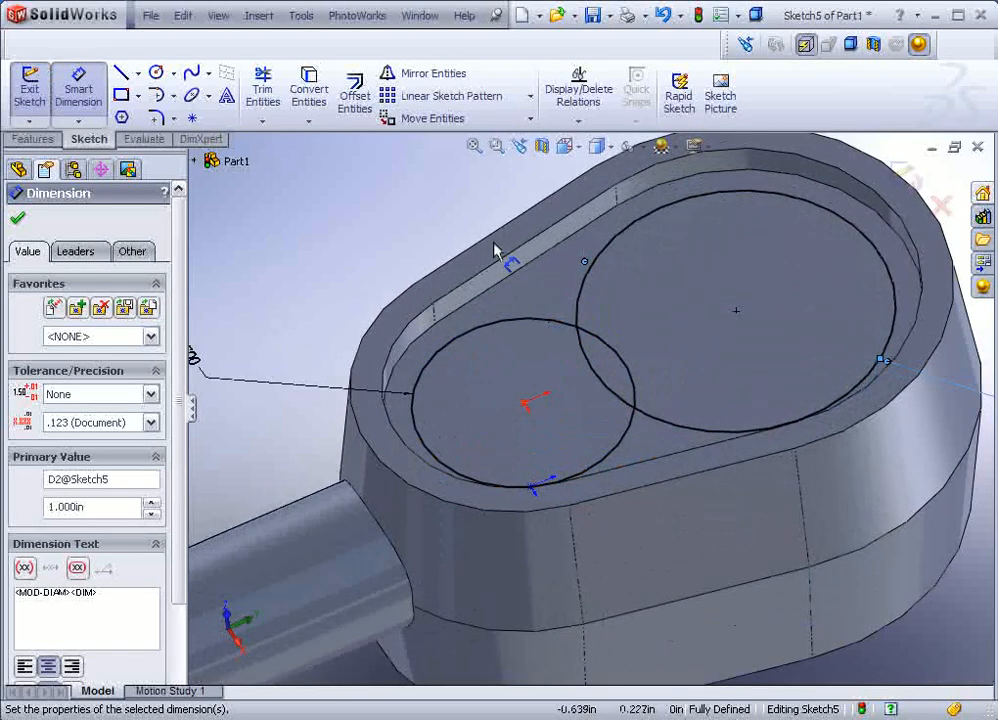
Step: Trim the two inner overlap arcs with Trim to closest, then undo both trims
click(263, 95)
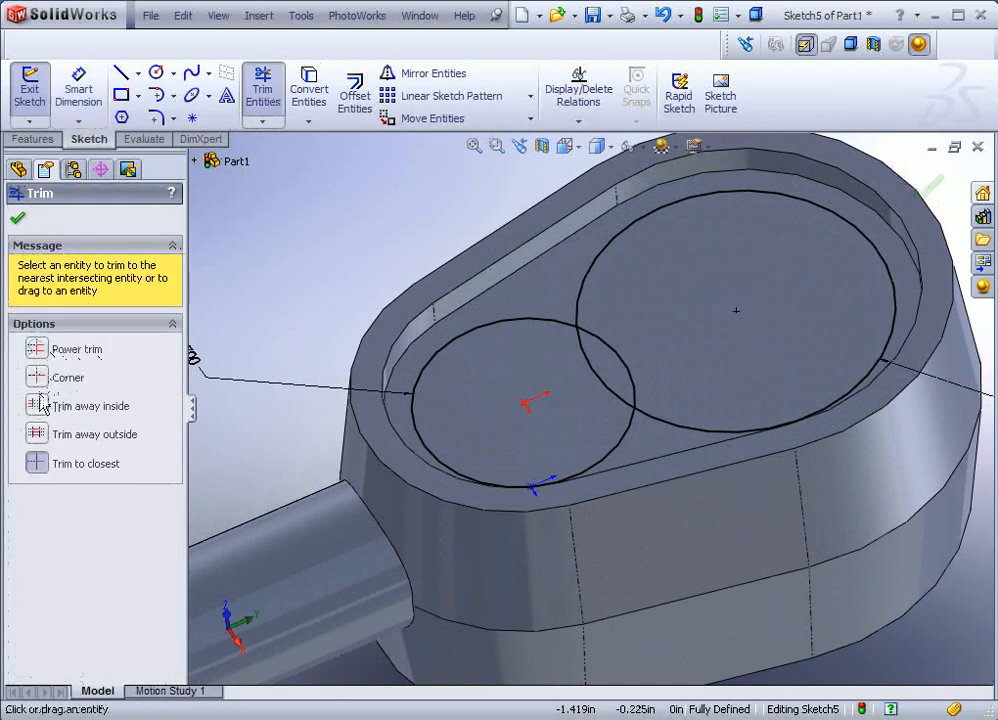
click(36, 465)
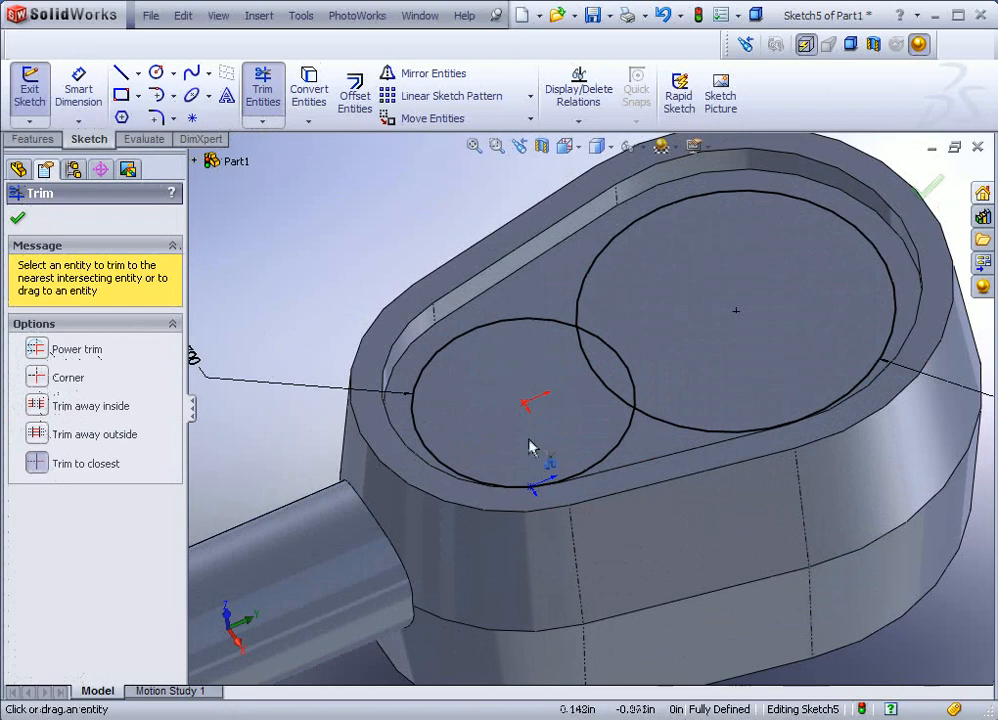
click(598, 385)
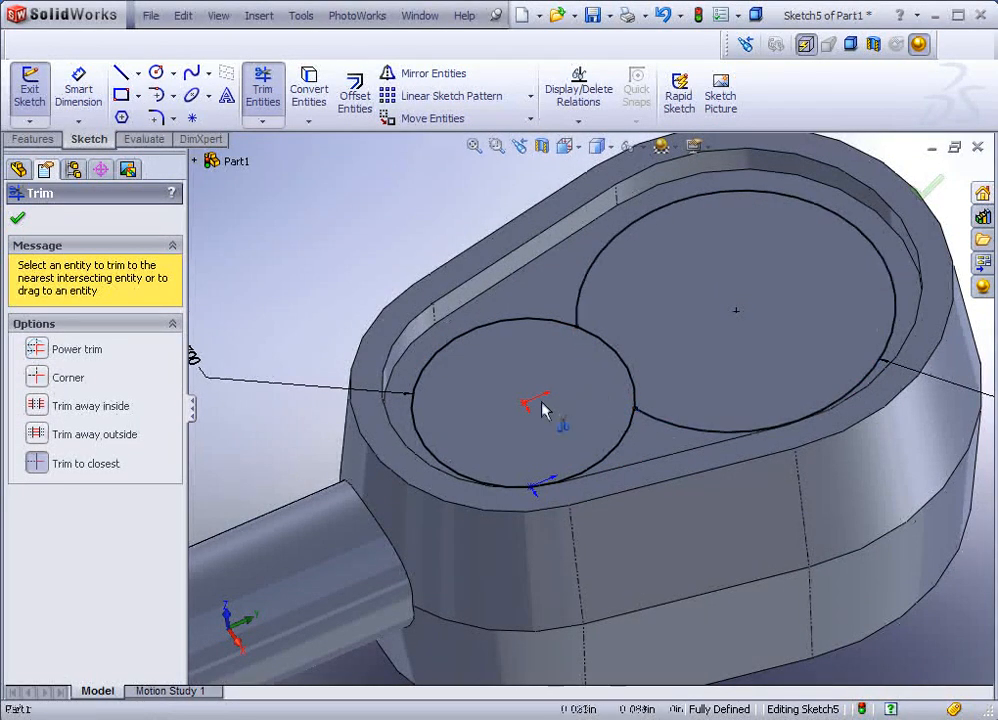
click(617, 363)
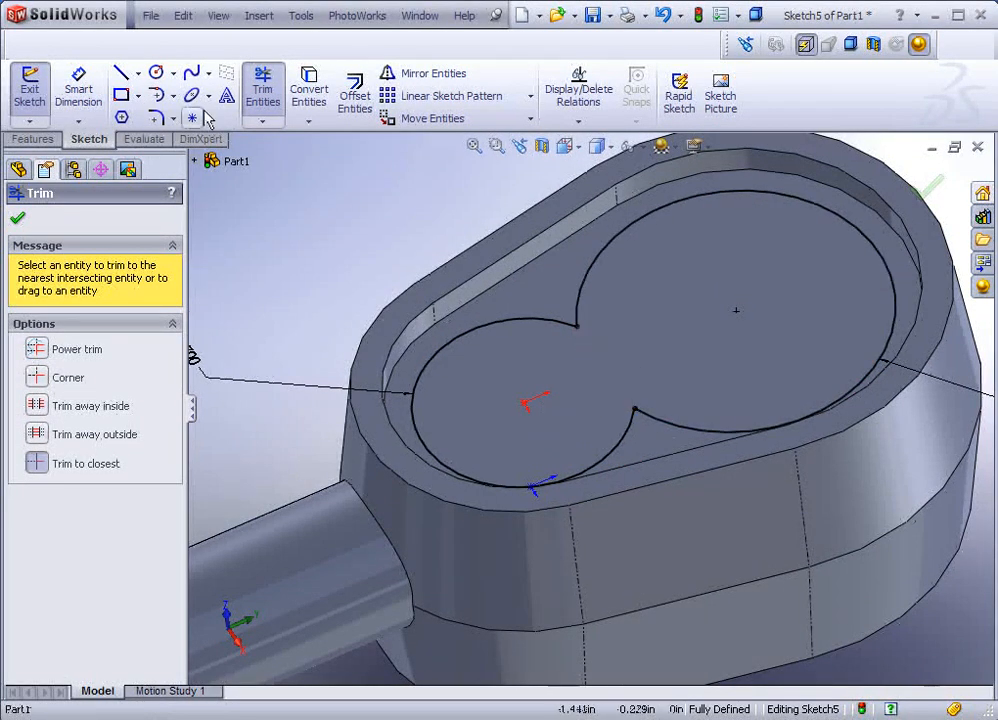
click(184, 20)
click(187, 42)
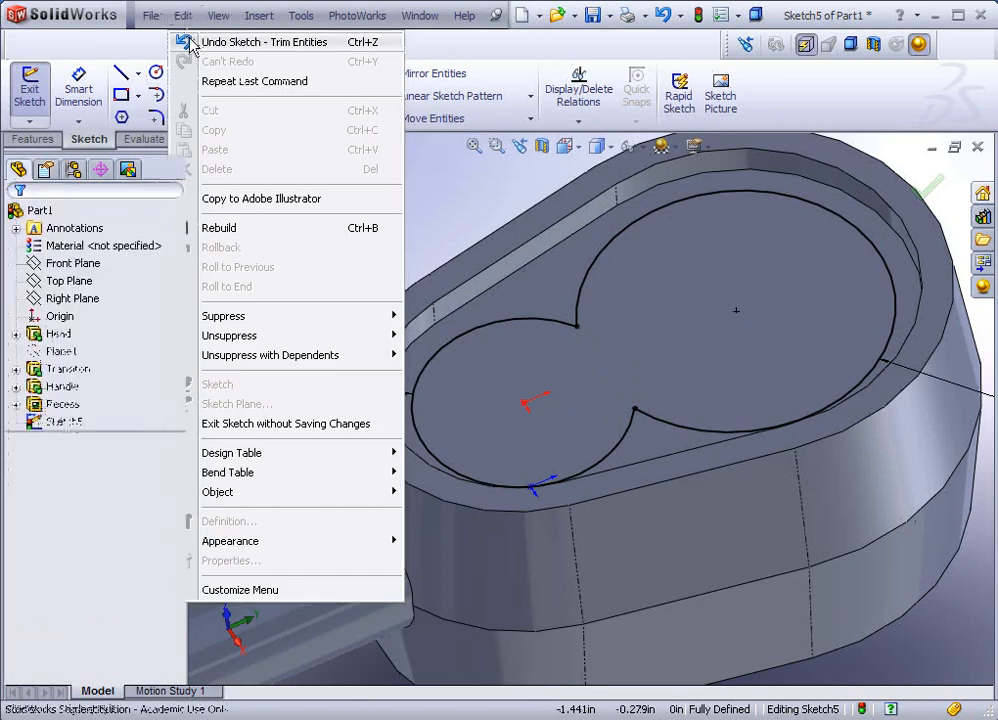
click(187, 22)
click(250, 42)
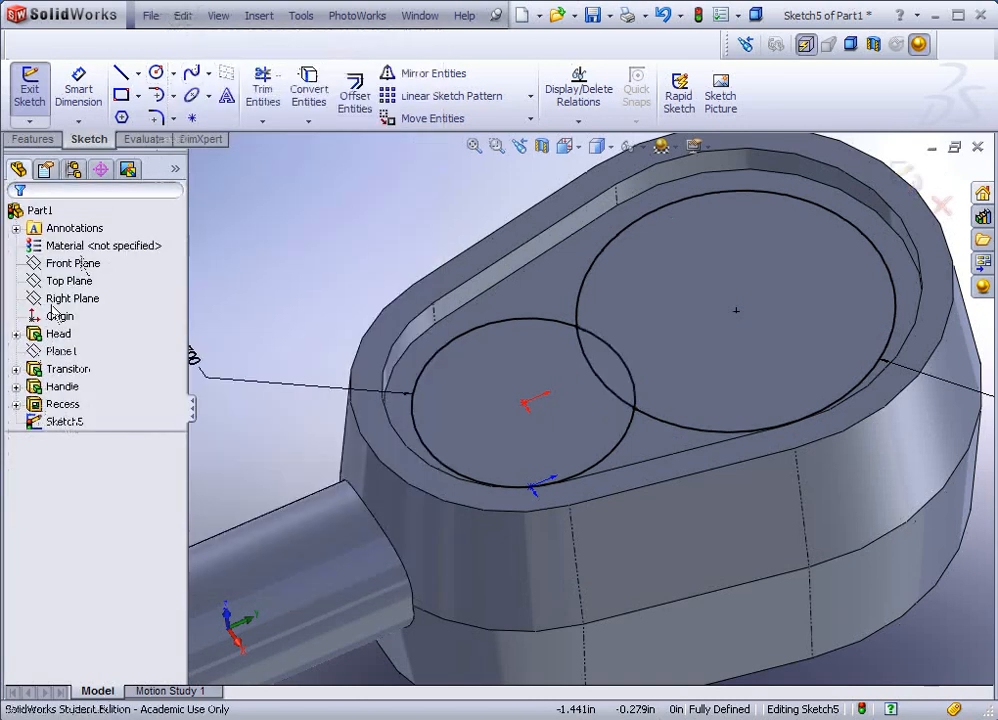
Step: Power-trim across both inner arcs so the circles merge into one outline
click(262, 88)
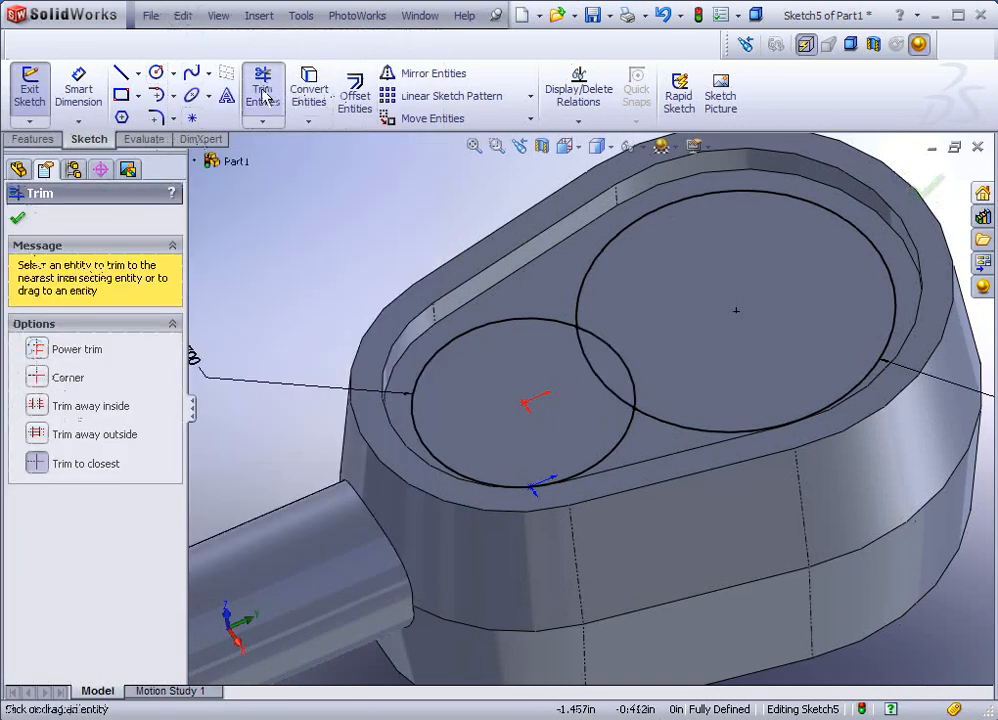
click(43, 350)
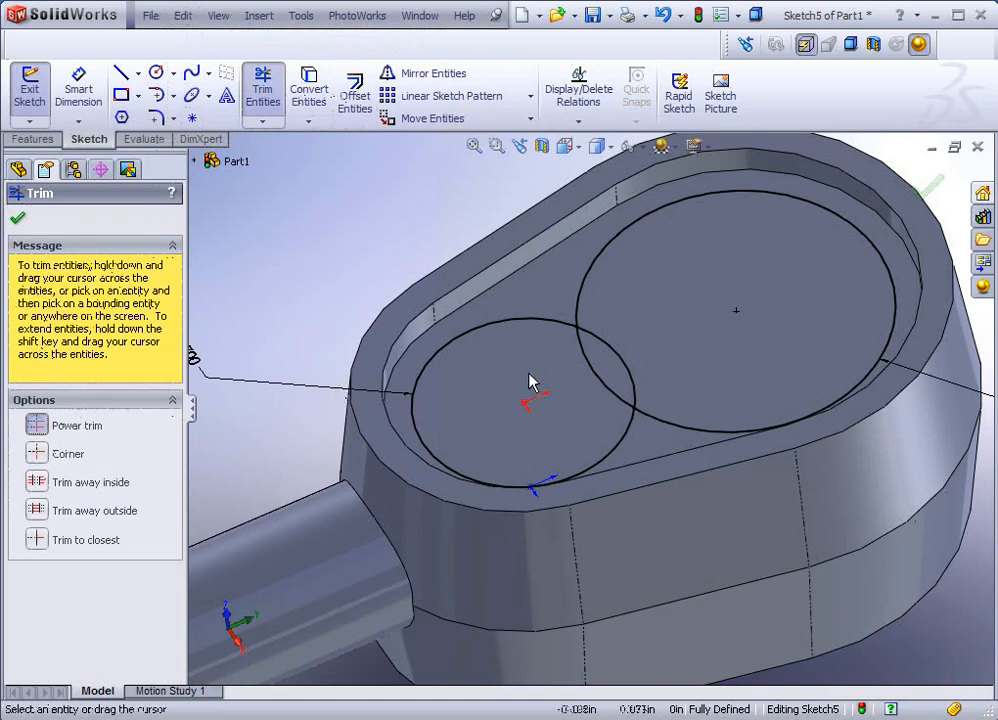
drag(530, 383, 713, 332)
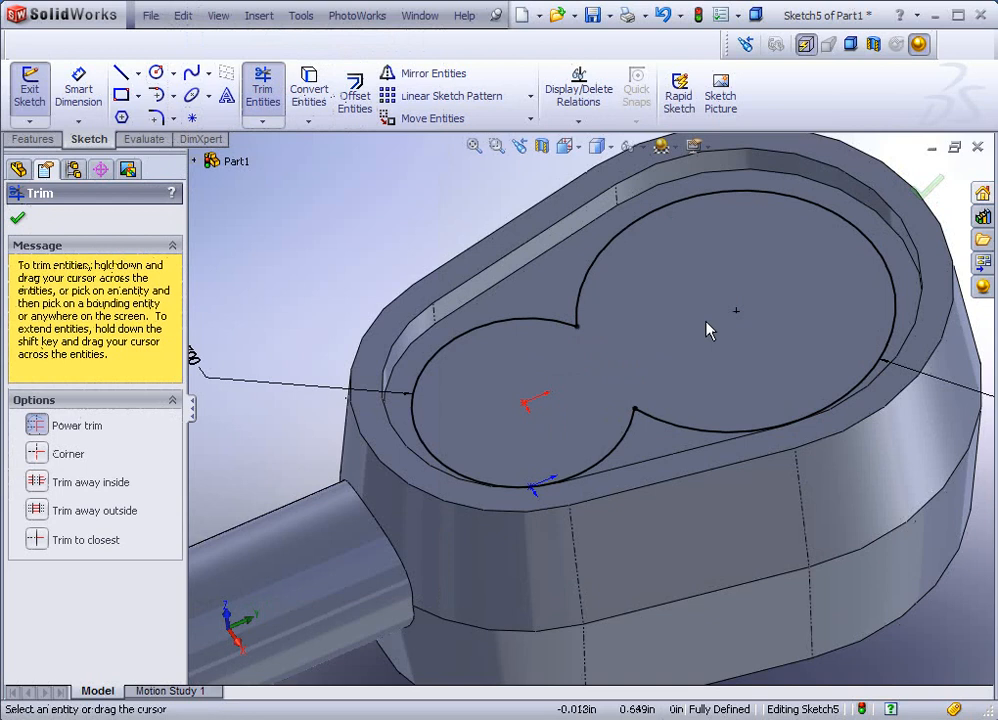
click(20, 220)
middle_drag(208, 191, 278, 244)
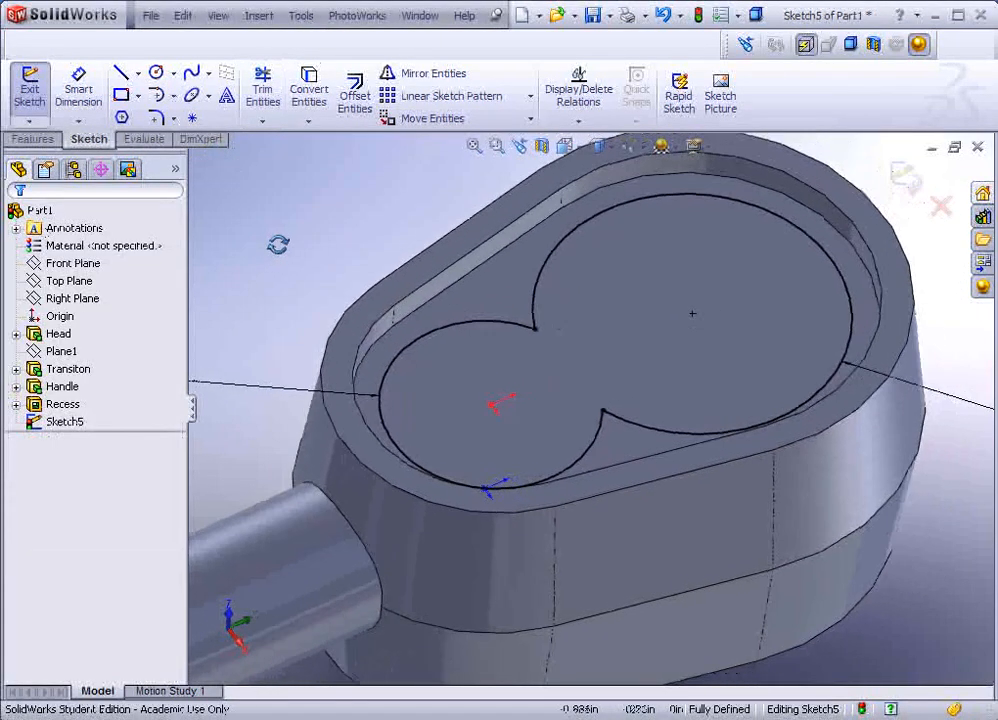
Step: Extrude-cut the two-lobe outline 0.75 in deep (Blind) into the recess floor
click(45, 142)
click(223, 97)
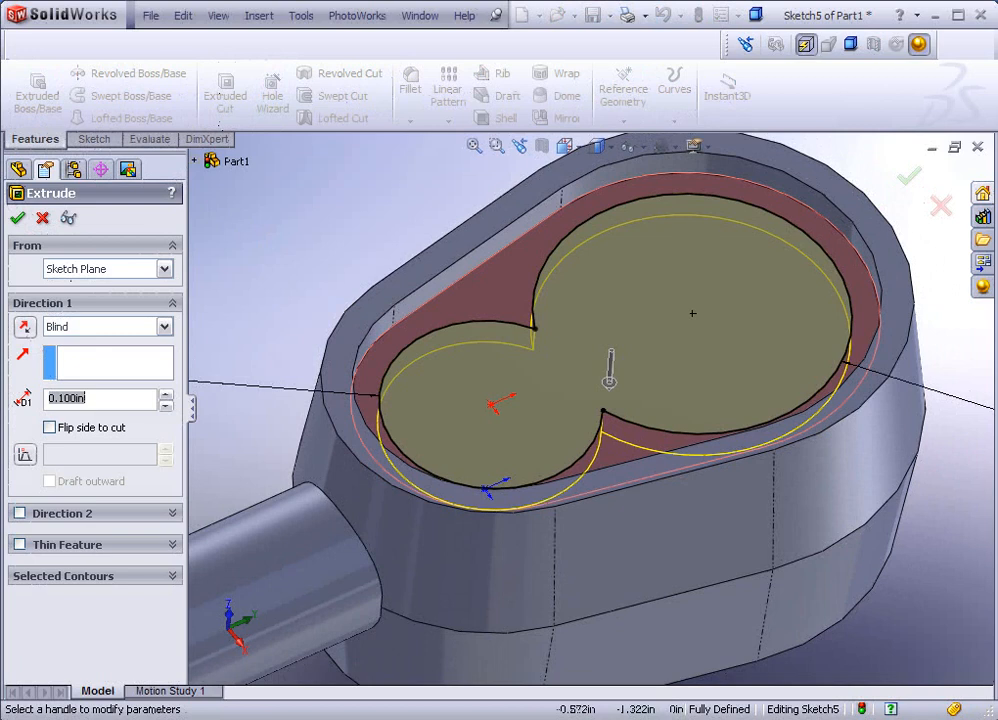
click(96, 398)
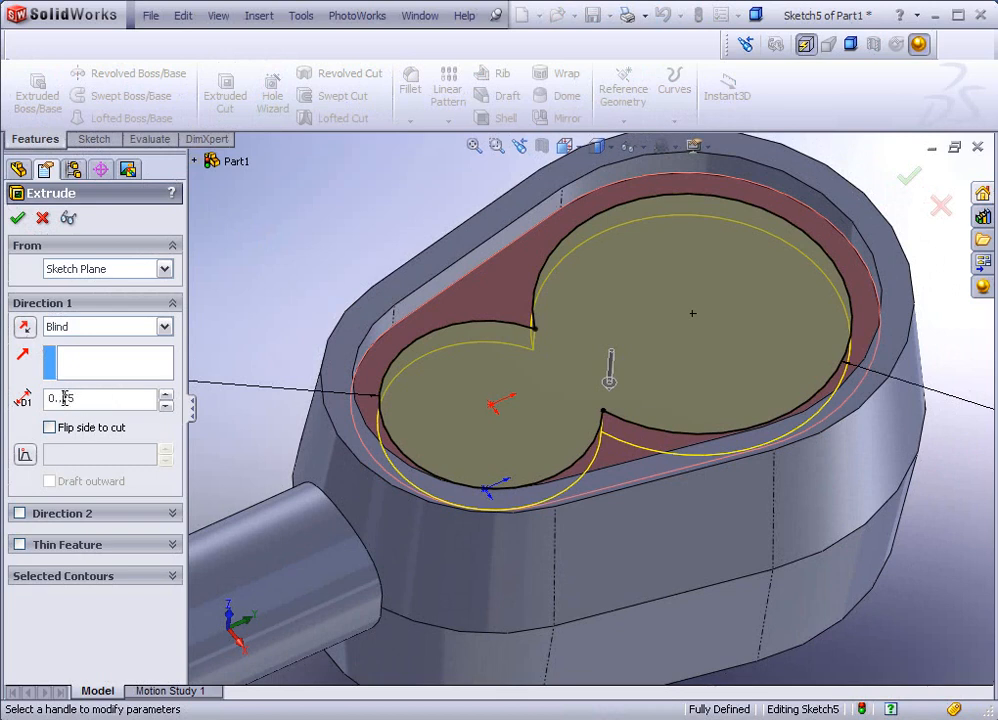
key(BackSpace)
click(17, 219)
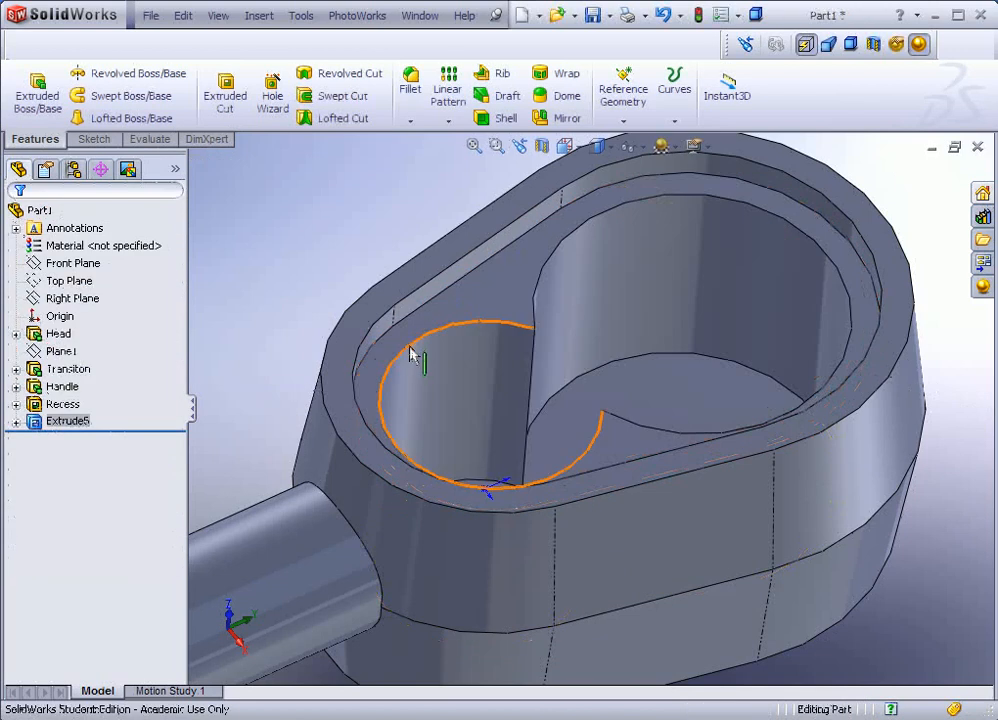
middle_drag(410, 355, 330, 408)
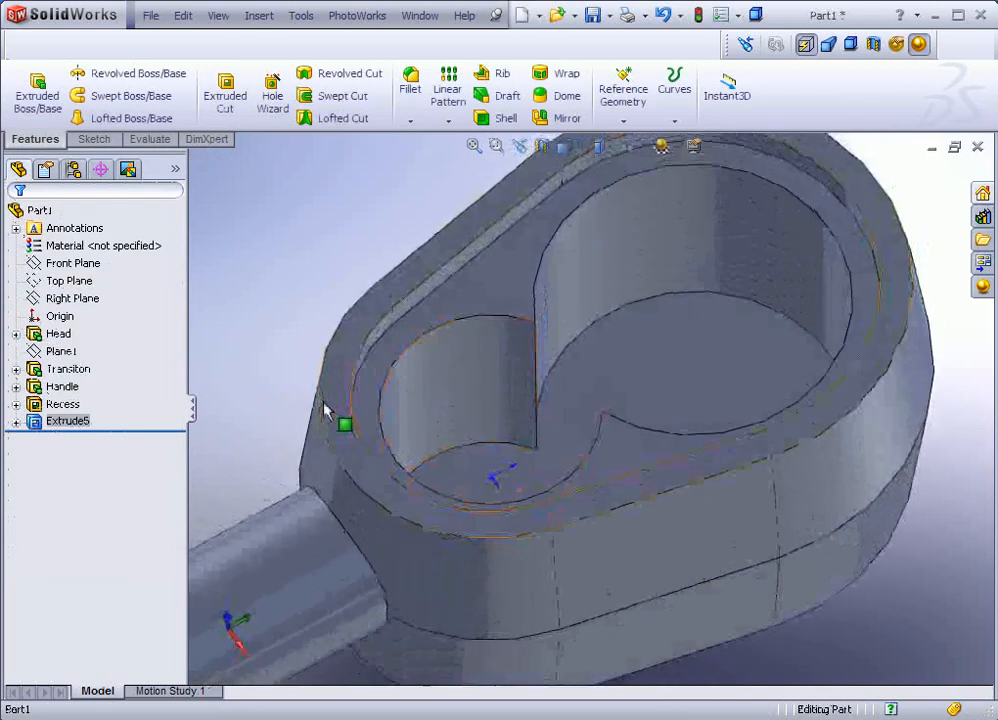
Step: Rename the Extrude5 cut feature to Pocket
click(80, 423)
click(102, 424)
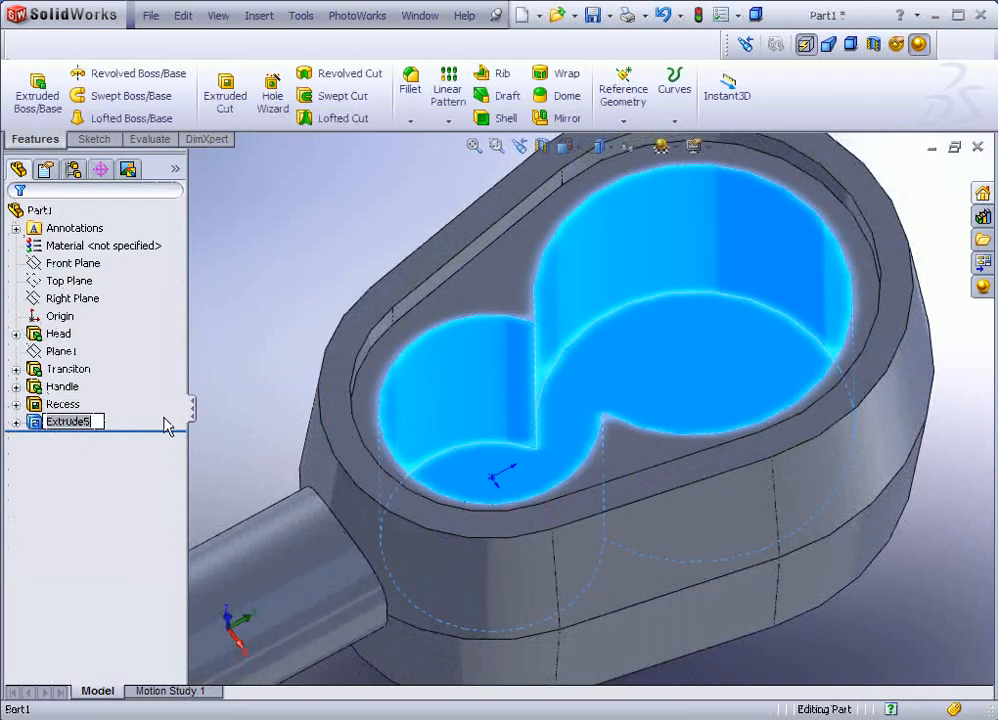
text(Pl)
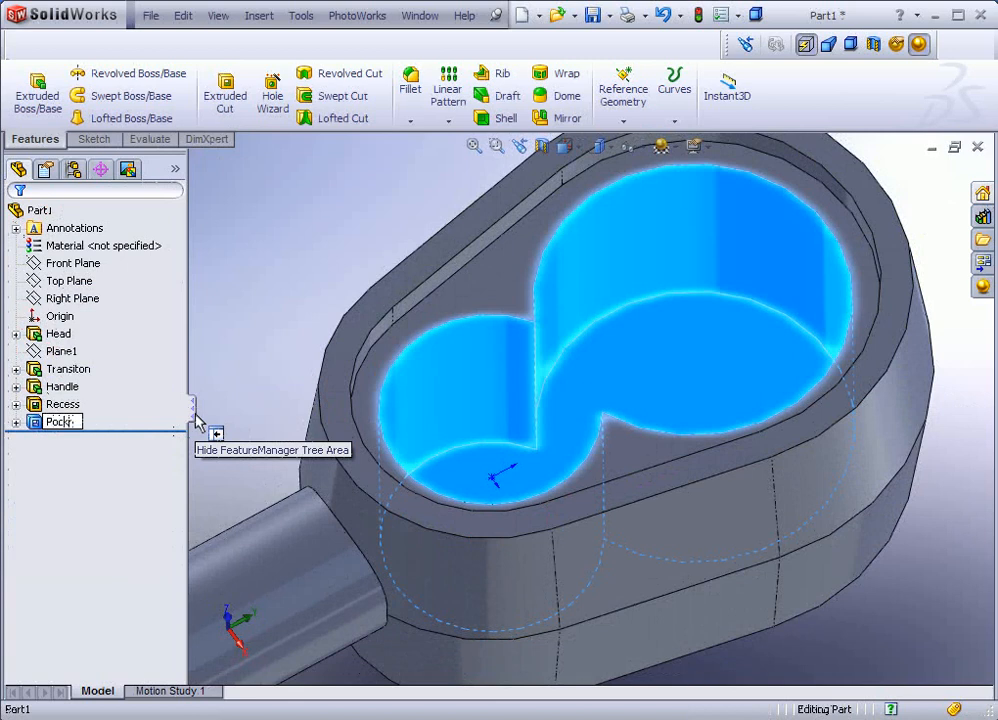
key(Return)
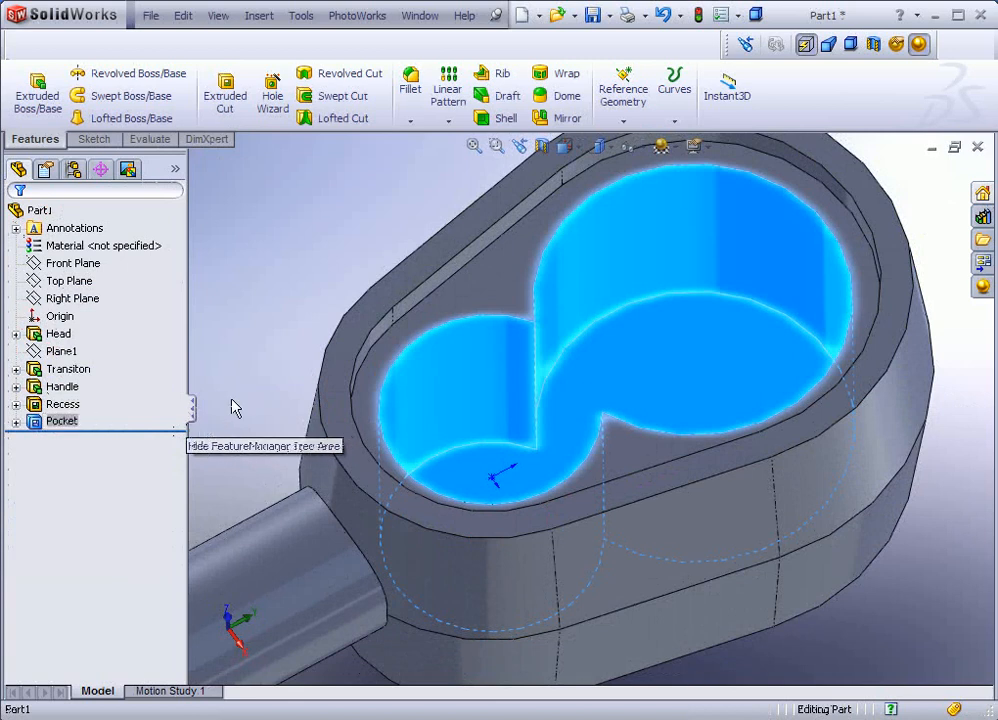
click(270, 294)
middle_drag(318, 364, 633, 352)
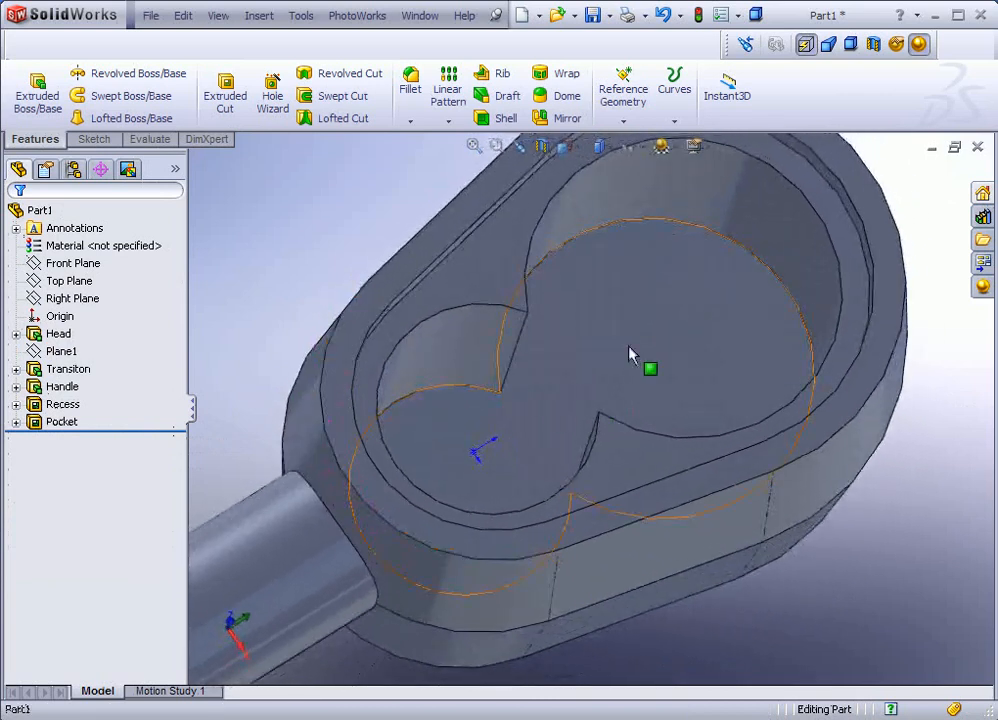
Step: Start Sketch6 on the pocket floor with circles at the lower pocket centre and larger lobe's centre
click(648, 358)
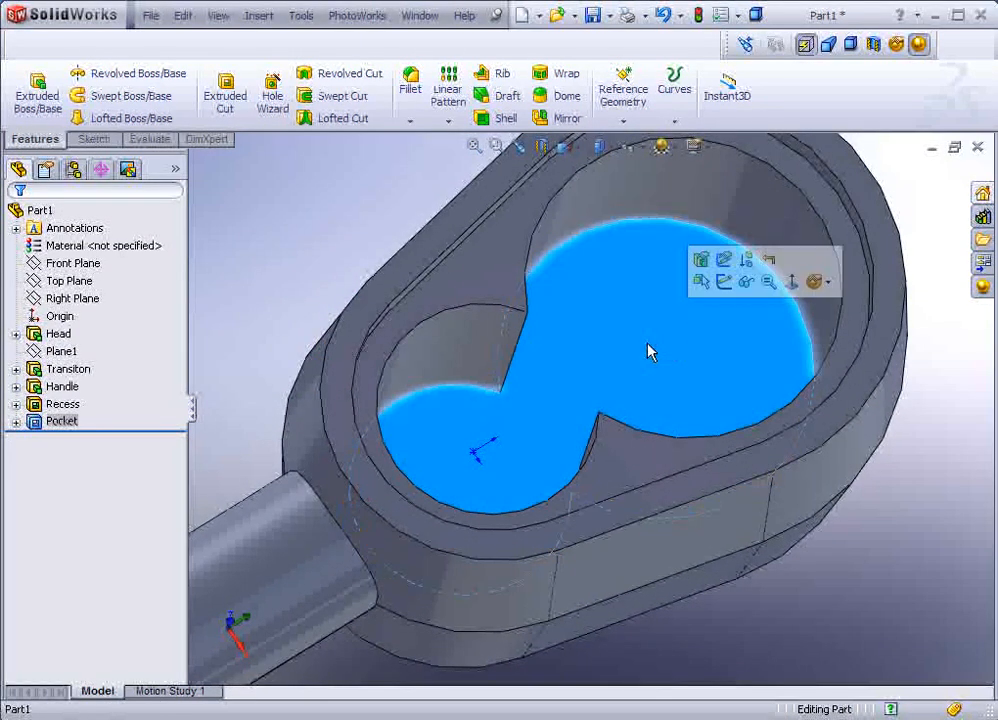
click(718, 287)
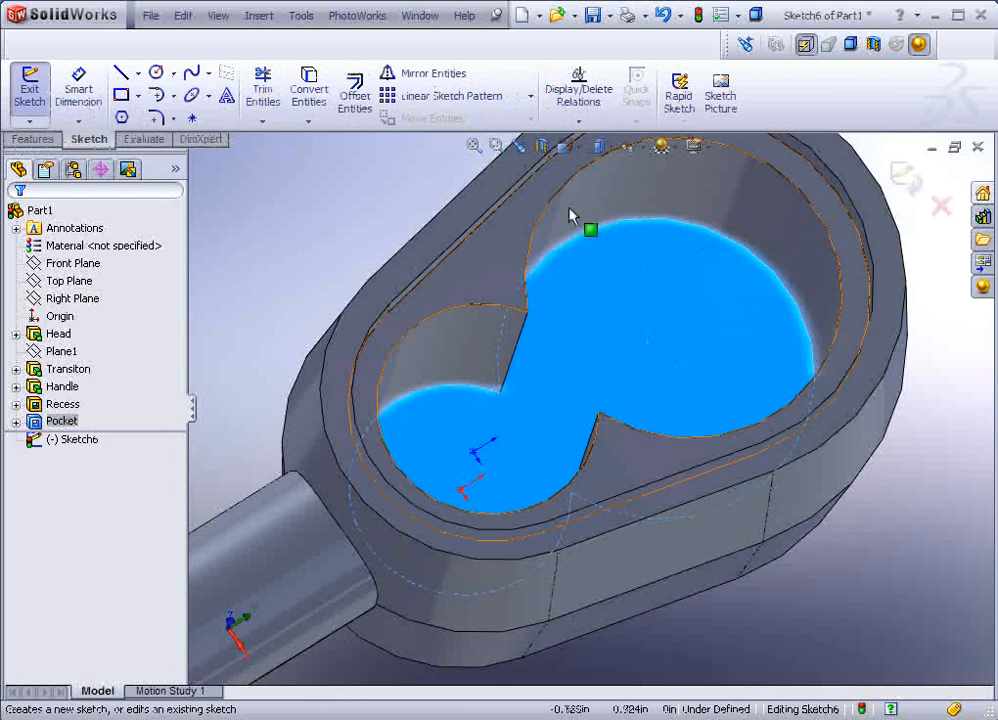
click(156, 72)
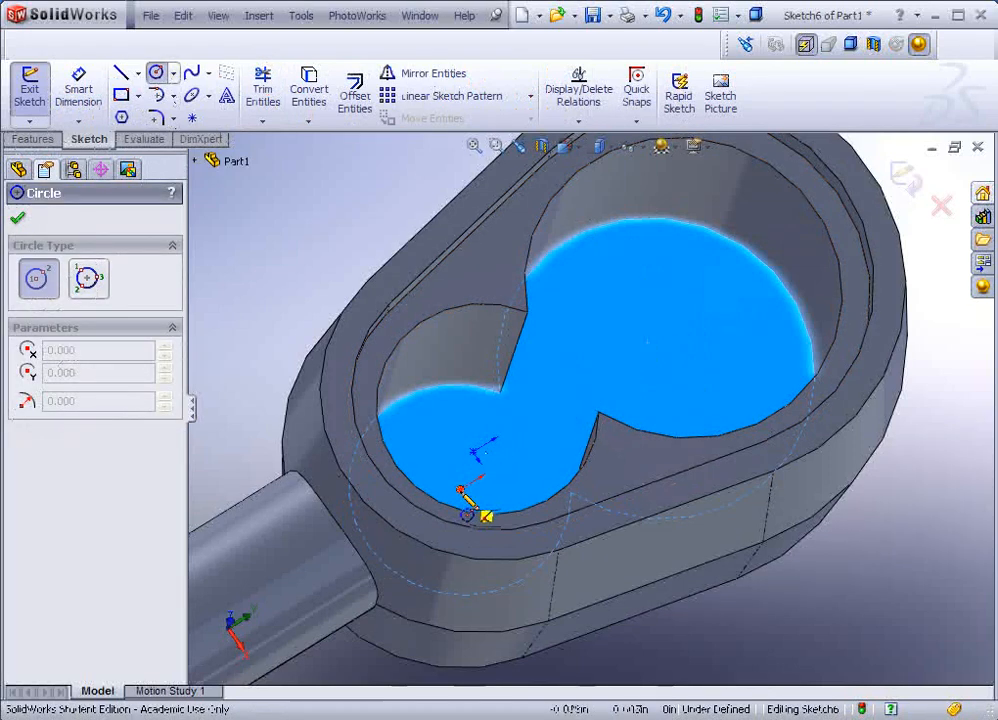
drag(459, 489, 503, 490)
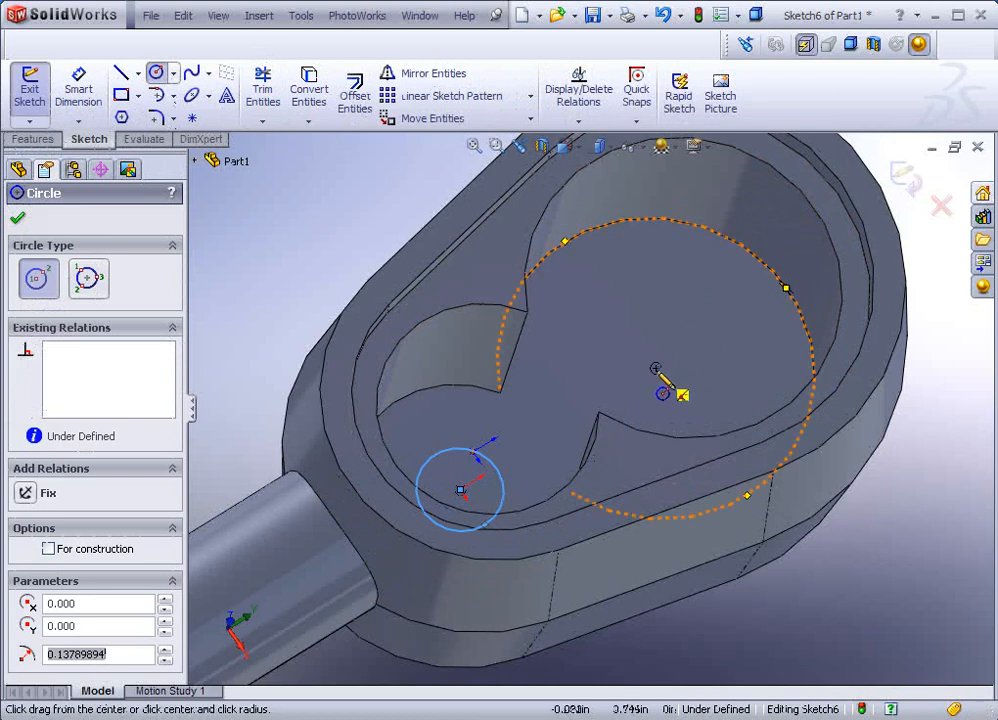
mouse_move(655, 368)
mouse_down()
mouse_move(693, 383)
mouse_move(705, 381)
mouse_move(699, 366)
mouse_up()
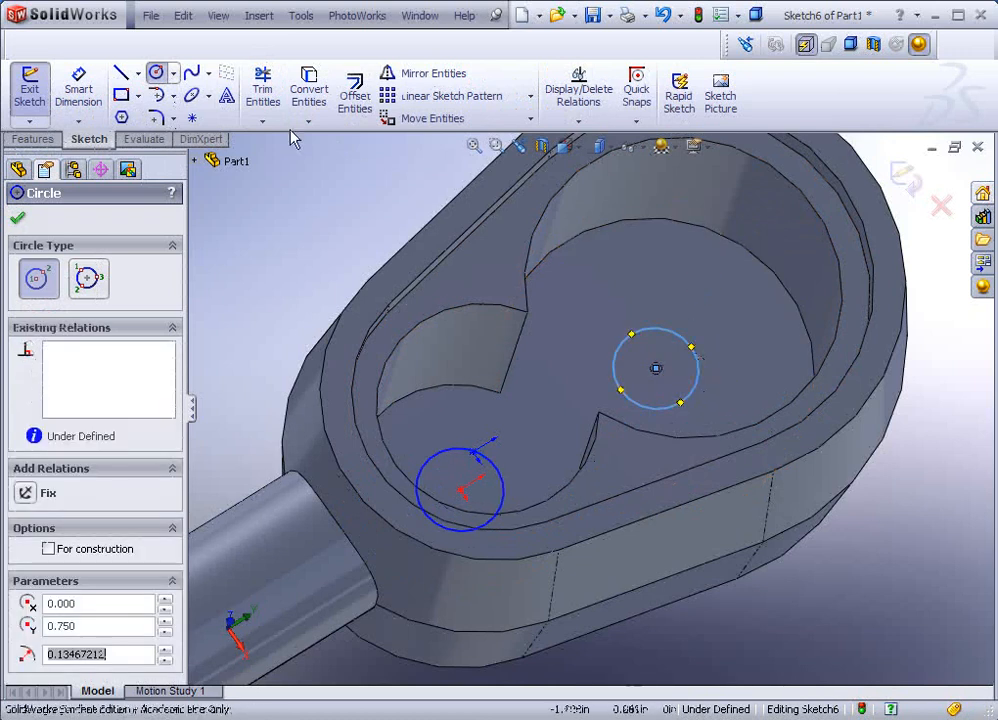
click(80, 92)
Step: Dimension the larger-lobe circle to a 0.375 in diameter
click(654, 331)
click(655, 338)
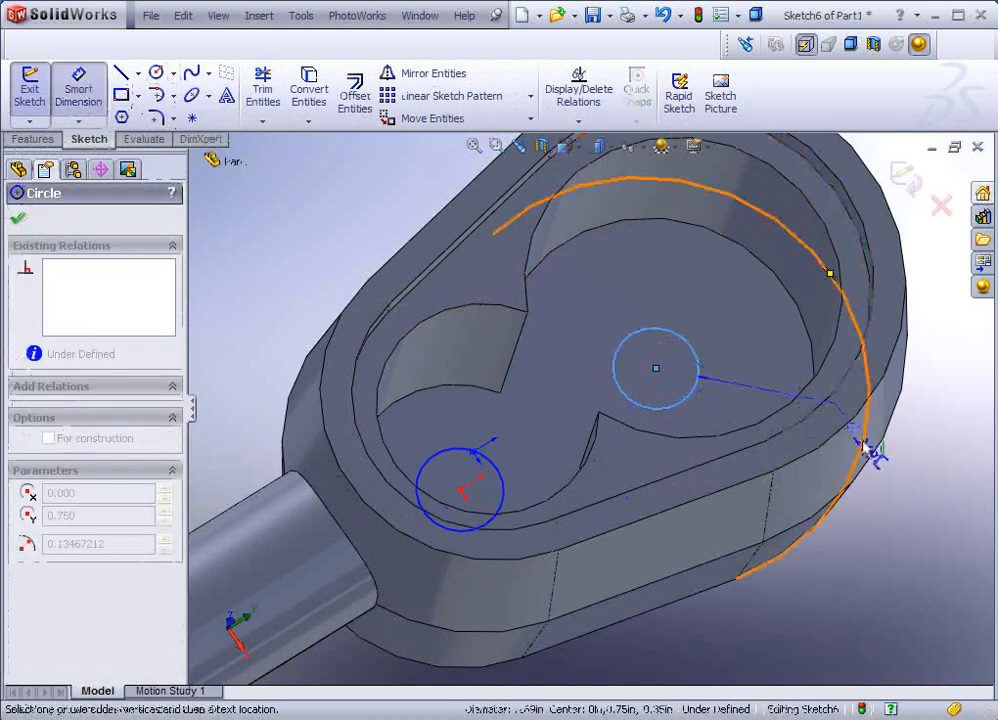
click(919, 432)
text(.)
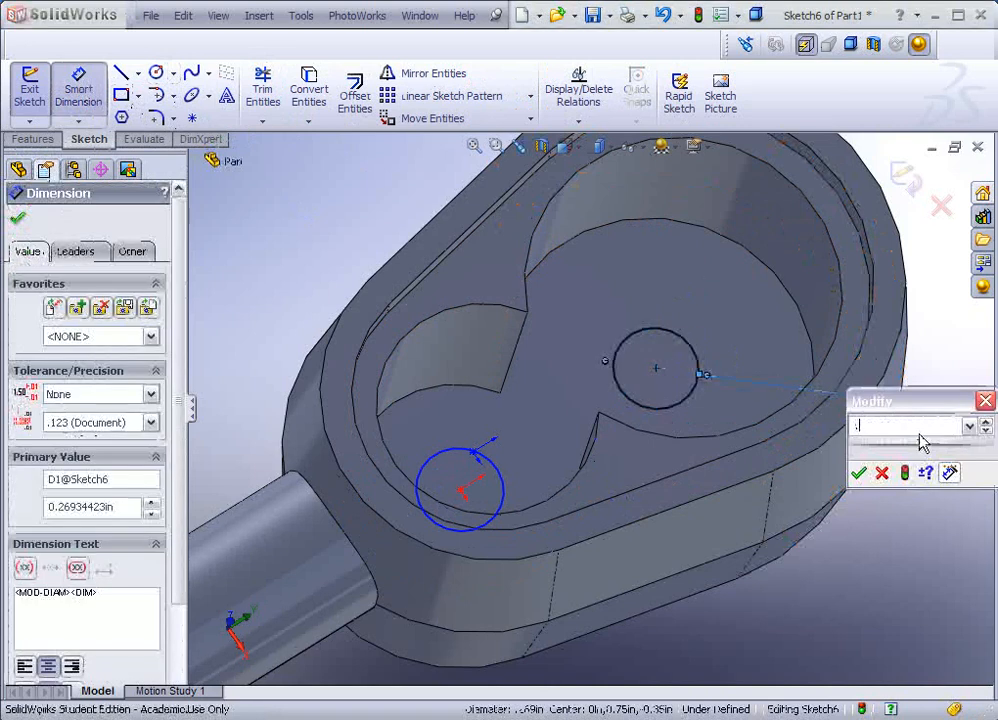
text(3)
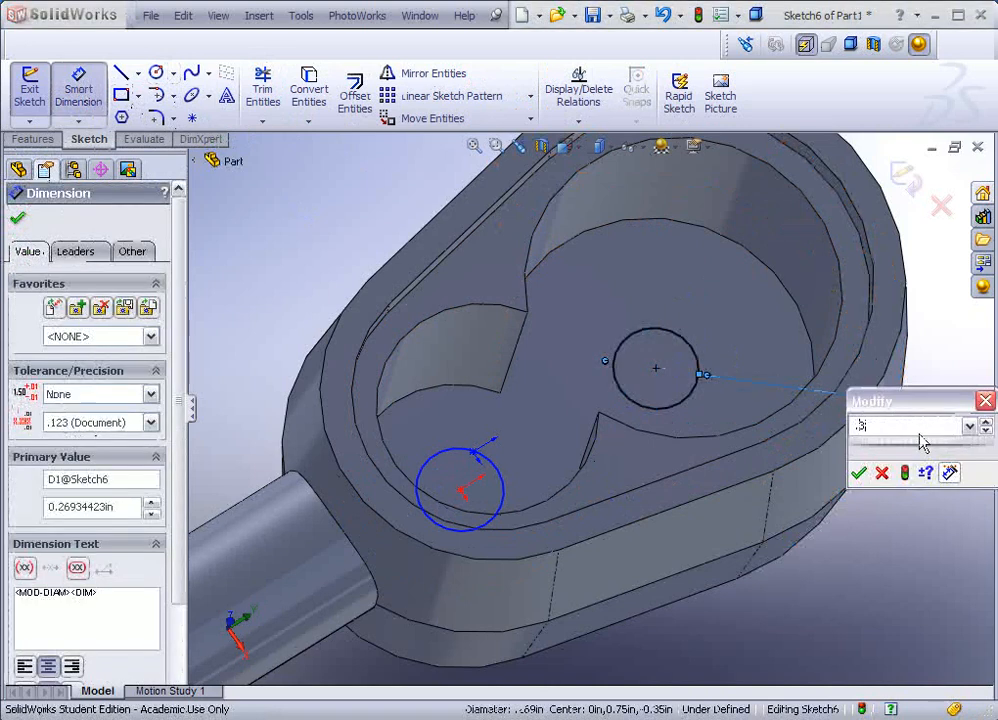
text(75)
key(Return)
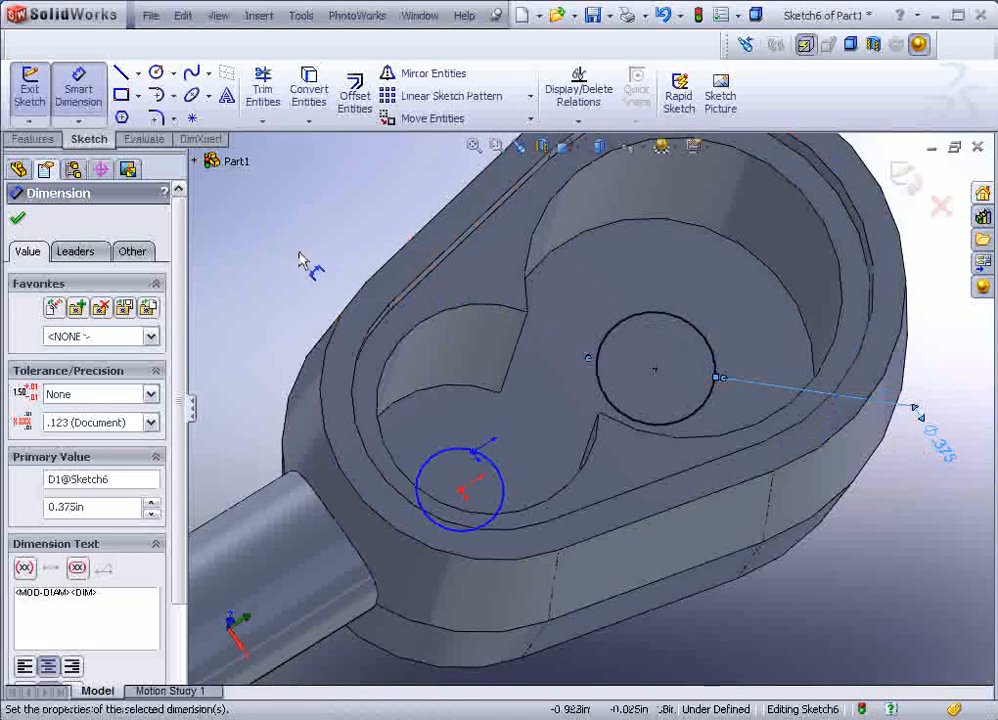
click(19, 222)
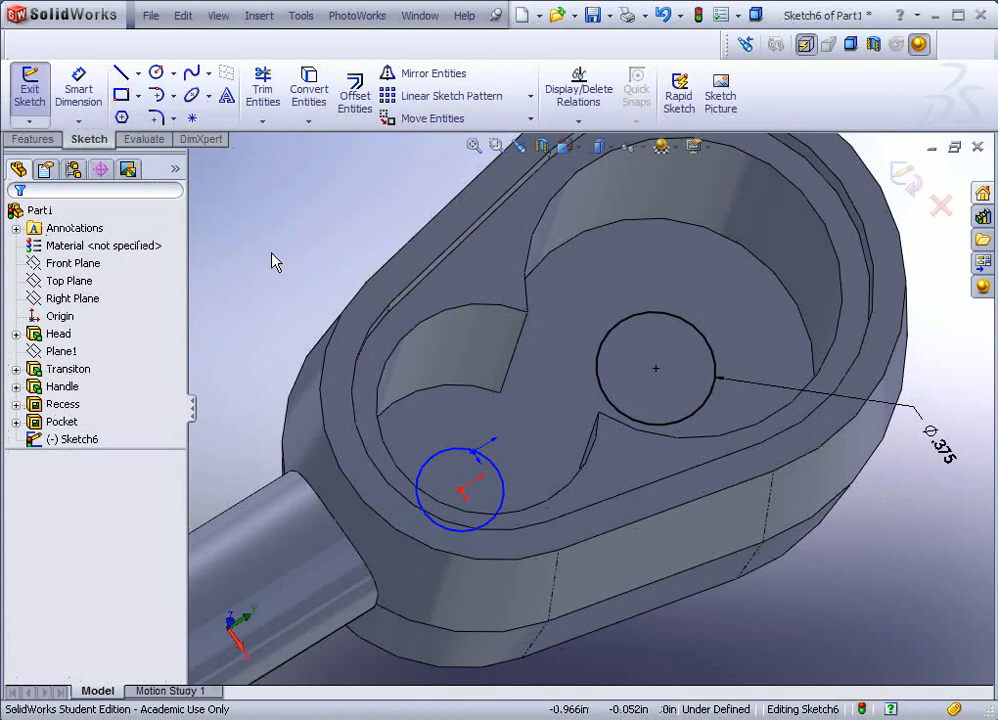
Step: Add an Equal relation between the two circles to fully define Sketch6
click(603, 366)
ctrl+click(451, 459)
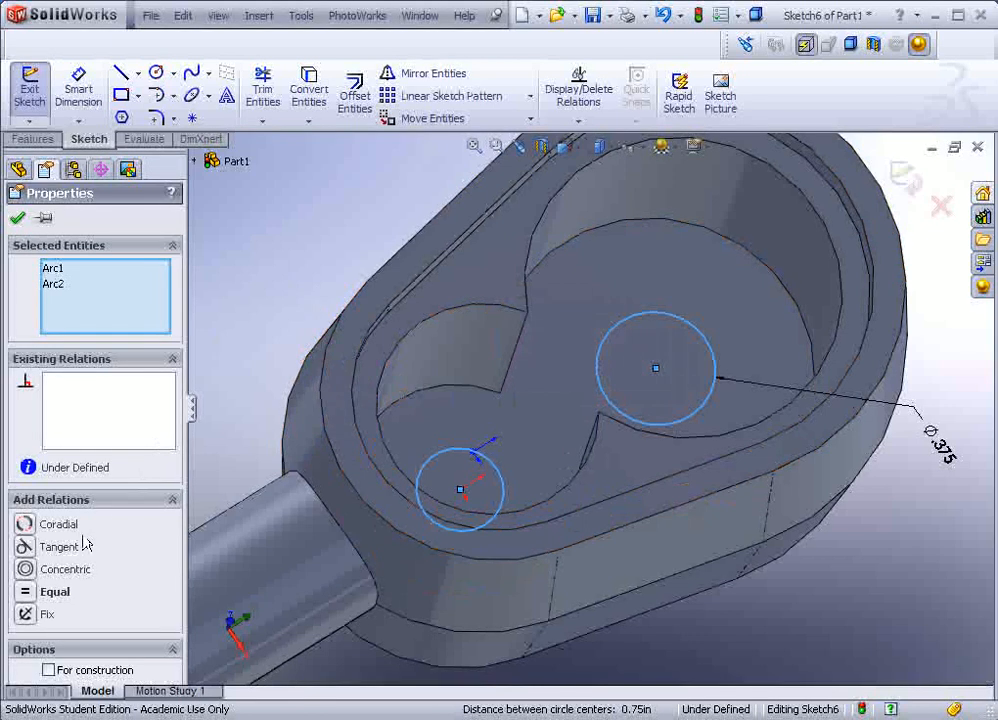
click(31, 594)
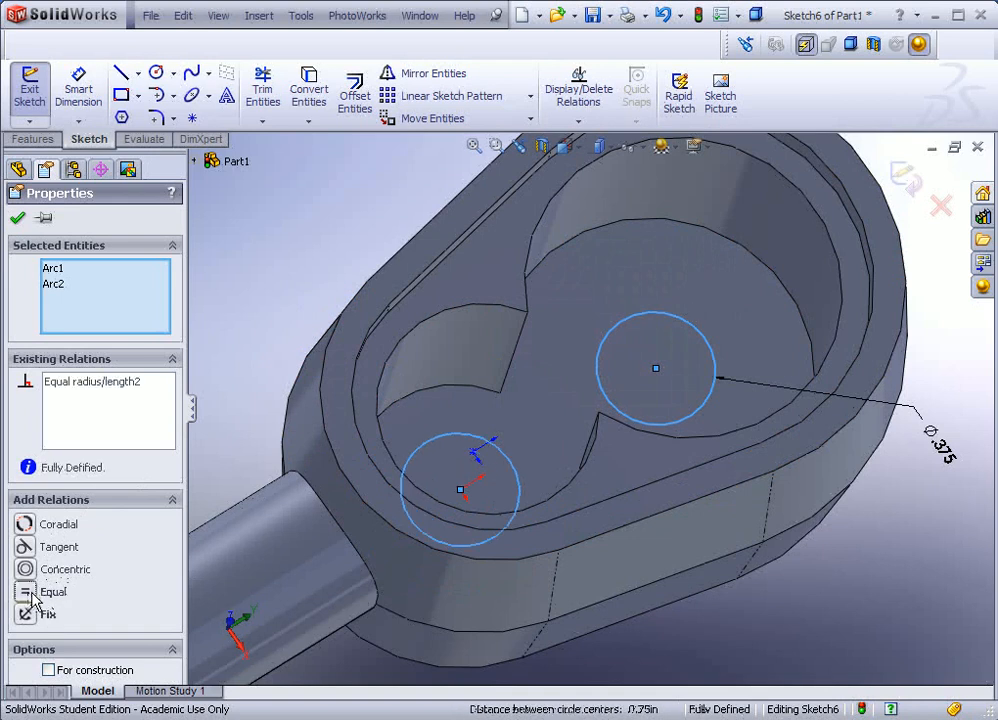
click(18, 218)
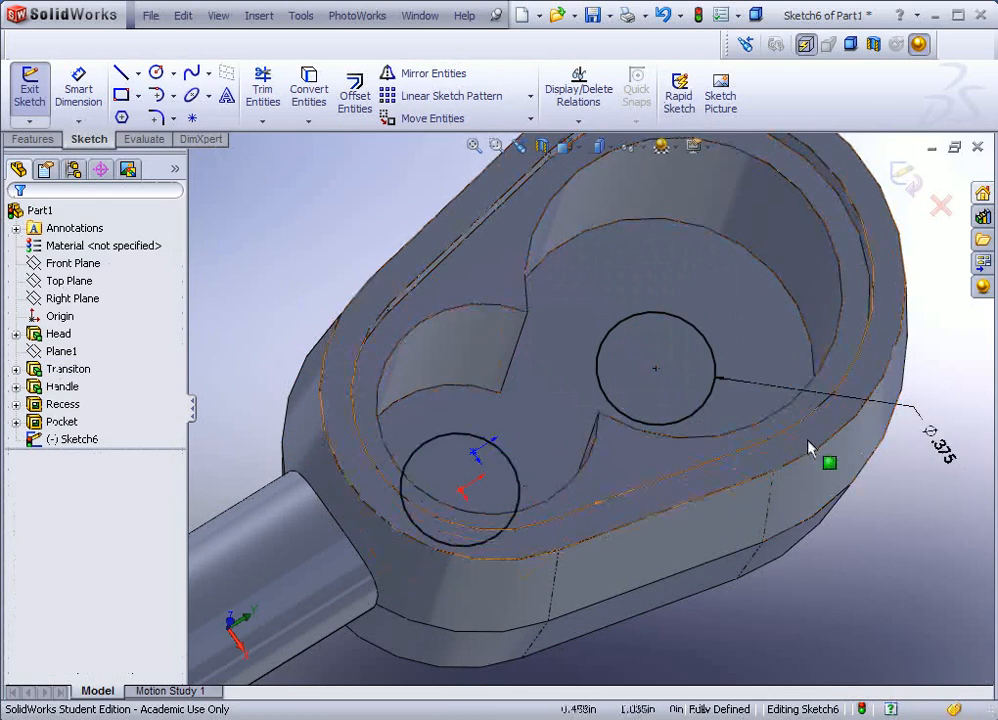
Step: Bring up the 0.375 diameter dimension's options menu, dismiss it, and reorient to view the pocket
middle_drag(891, 452, 907, 437)
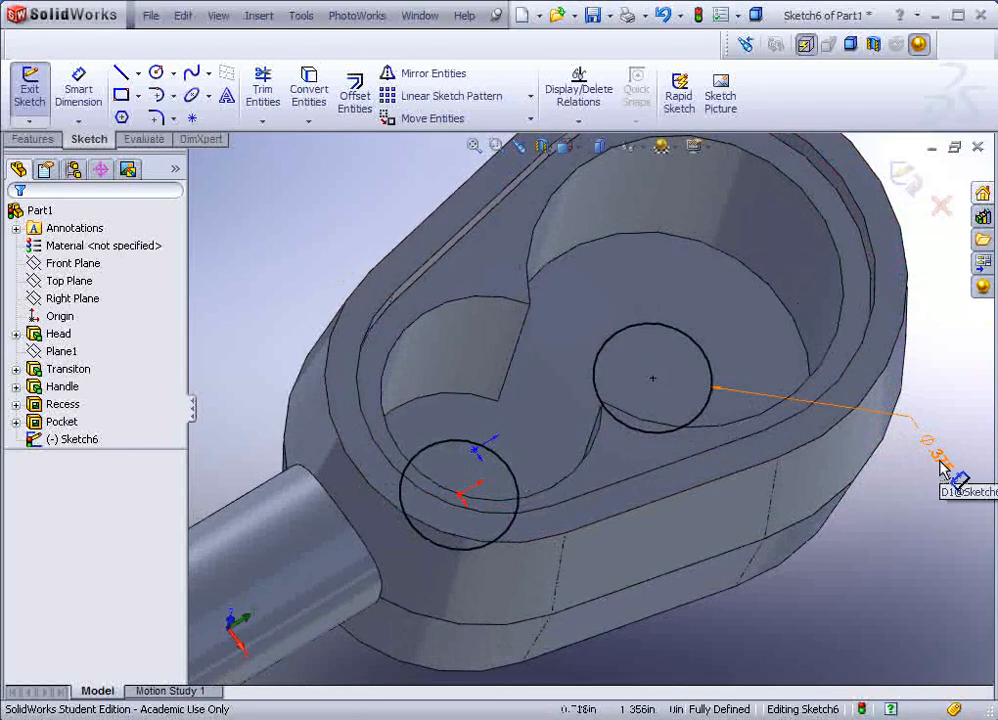
click(941, 466)
right_click(941, 466)
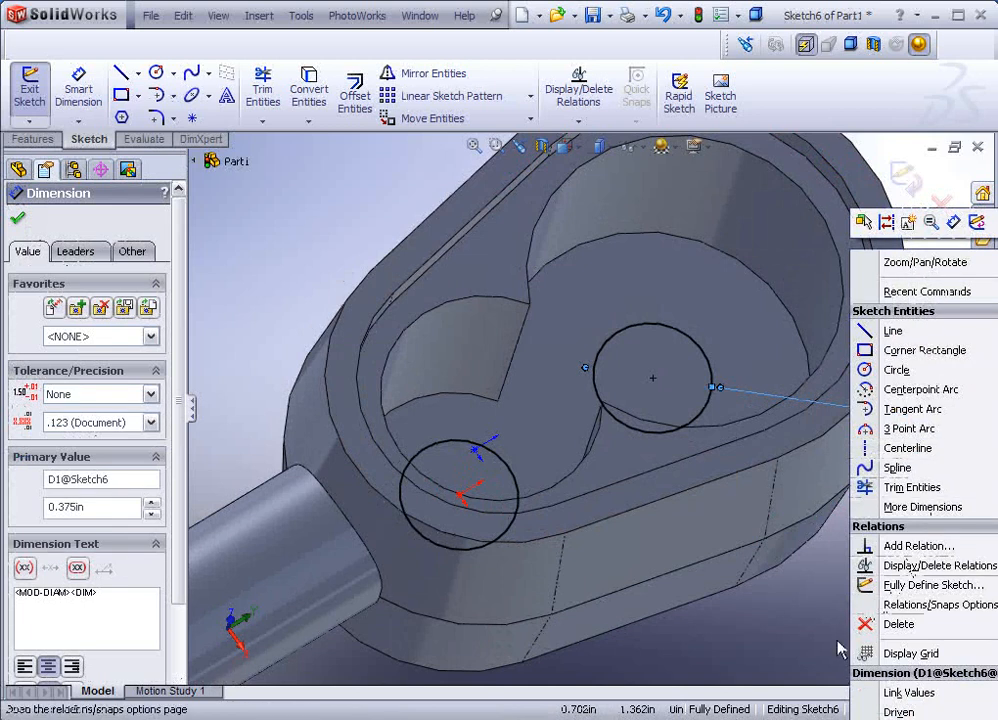
click(154, 573)
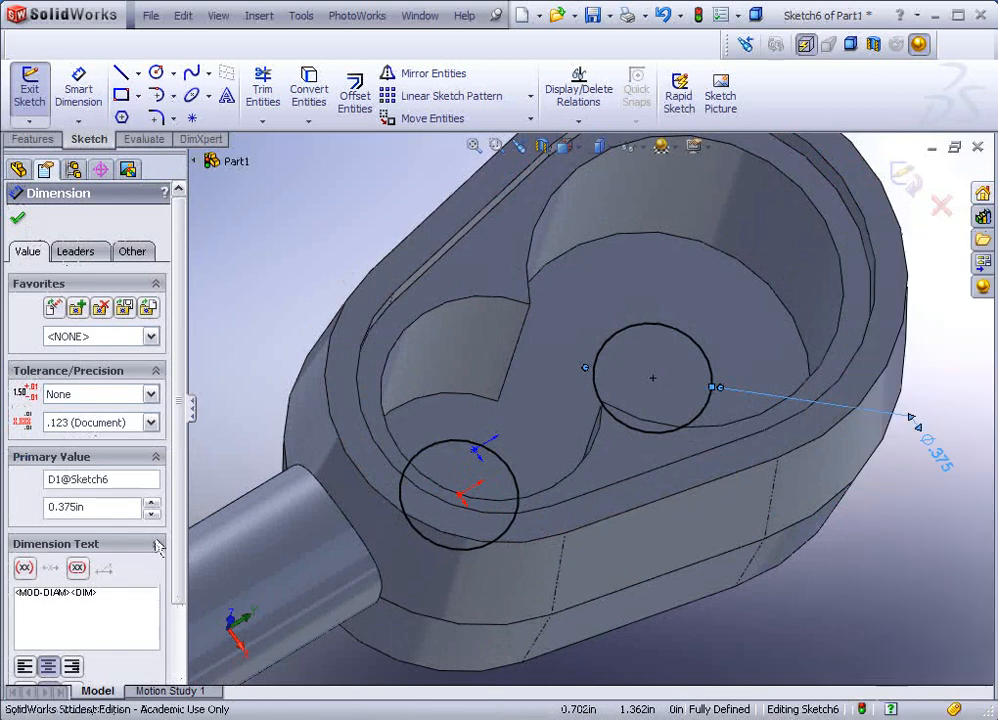
drag(178, 541, 180, 645)
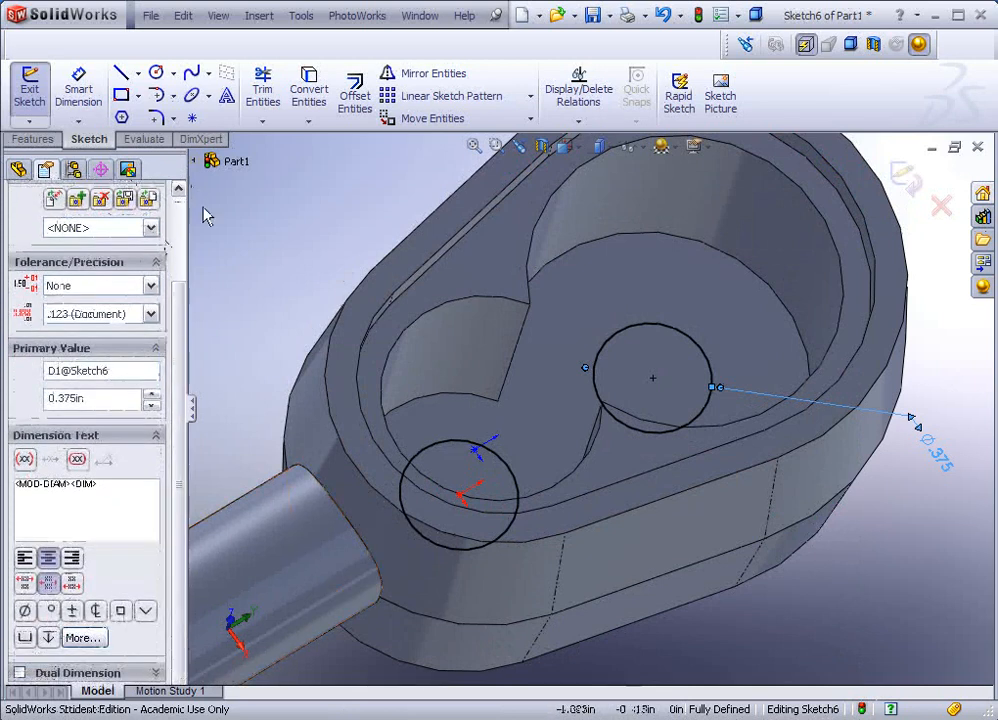
click(224, 252)
middle_drag(601, 363, 390, 325)
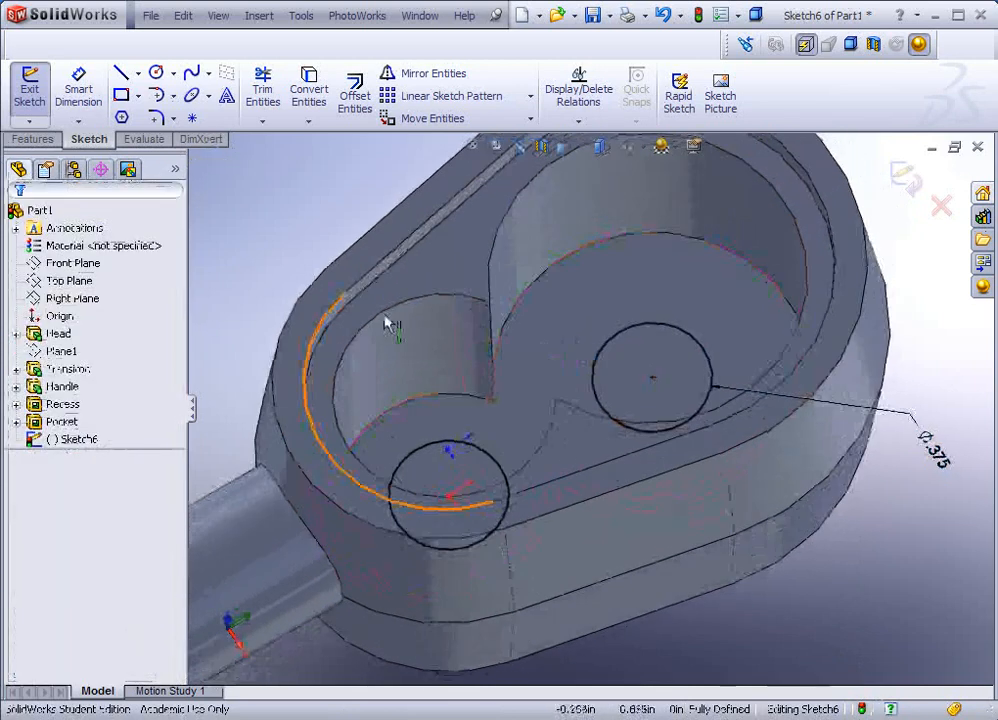
click(42, 139)
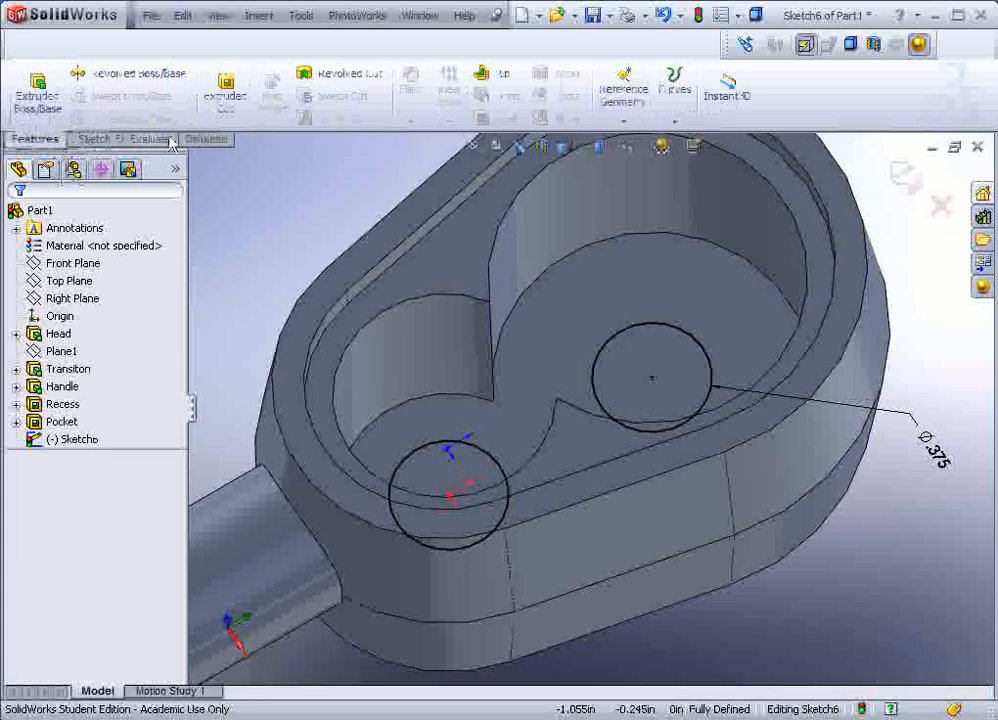
Step: Cut both 0.375 in circles Through All, making two holes through the pocket floor
click(226, 98)
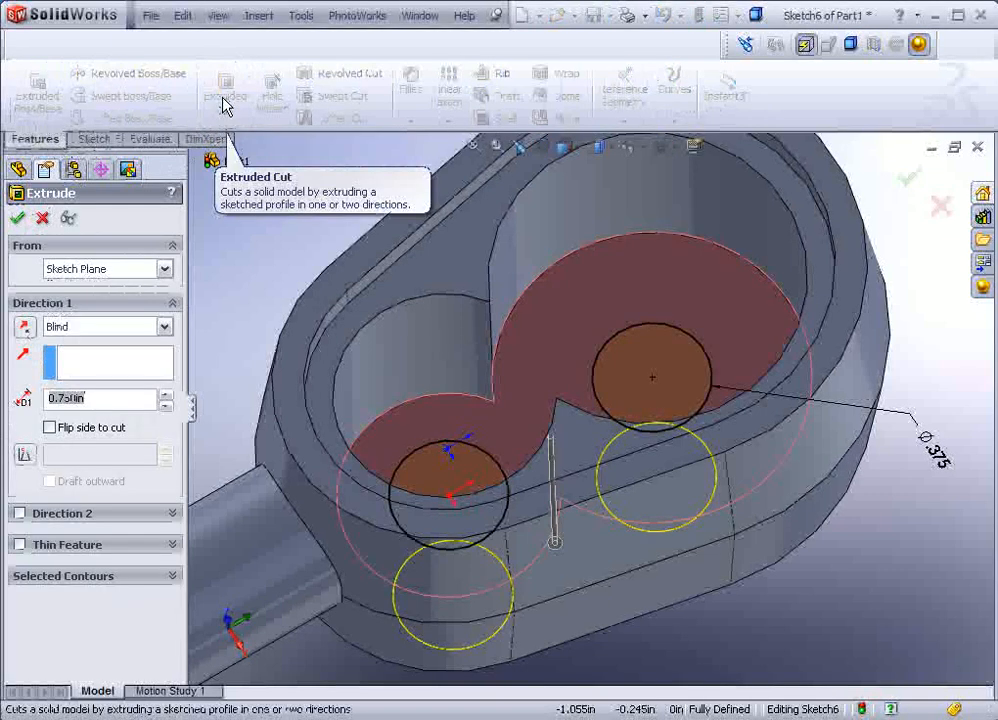
click(164, 326)
click(98, 357)
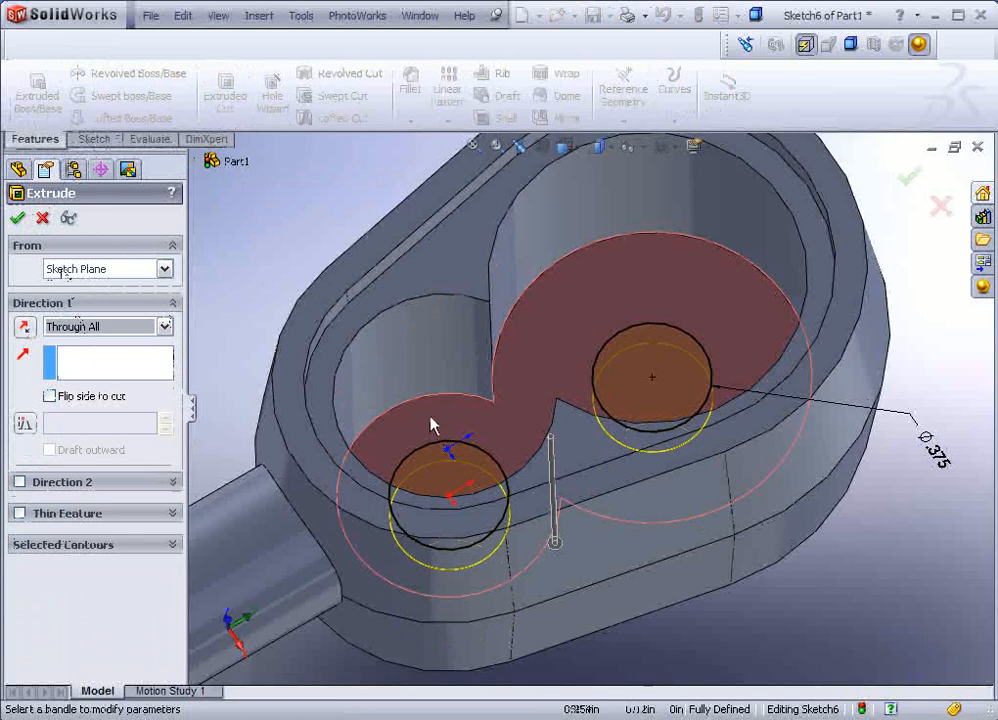
click(17, 220)
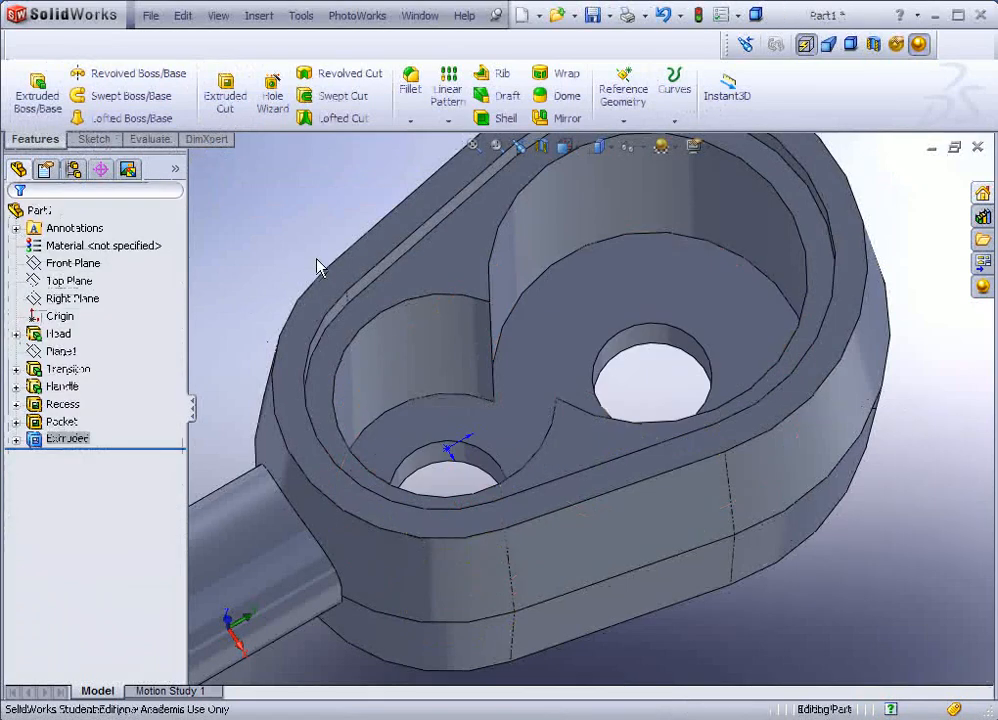
scroll(265, 245, down, 8)
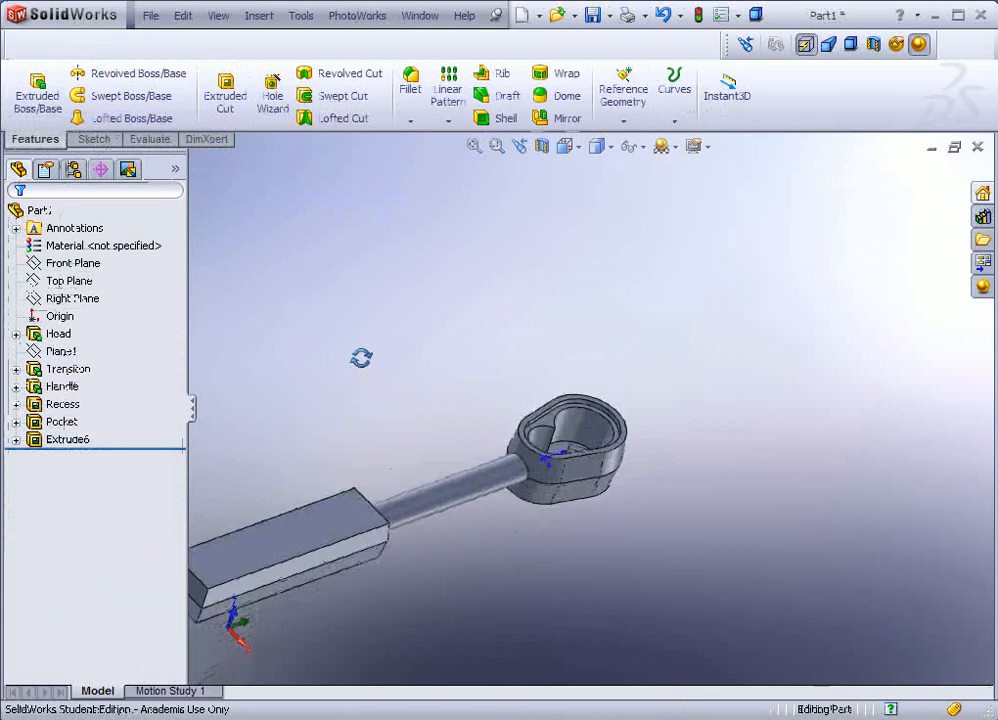
middle_drag(361, 357, 378, 368)
scroll(434, 474, up, 2)
scroll(434, 508, down, 3)
middle_drag(492, 384, 533, 258)
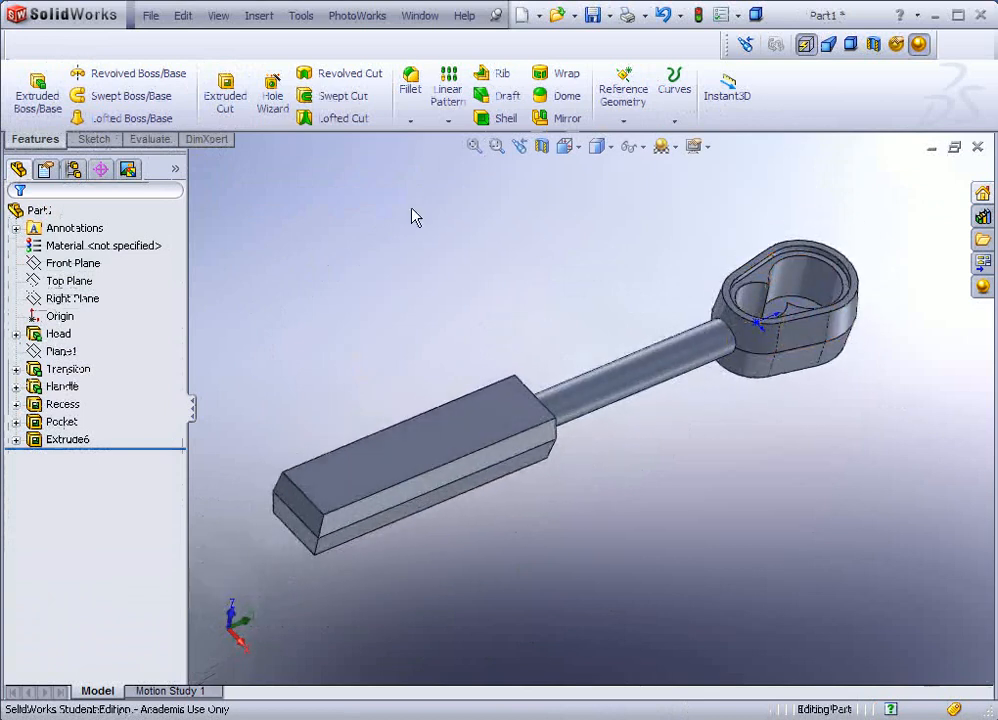
Step: Start a 0.100in fillet and pick the head's upper and lower outline edges
click(409, 90)
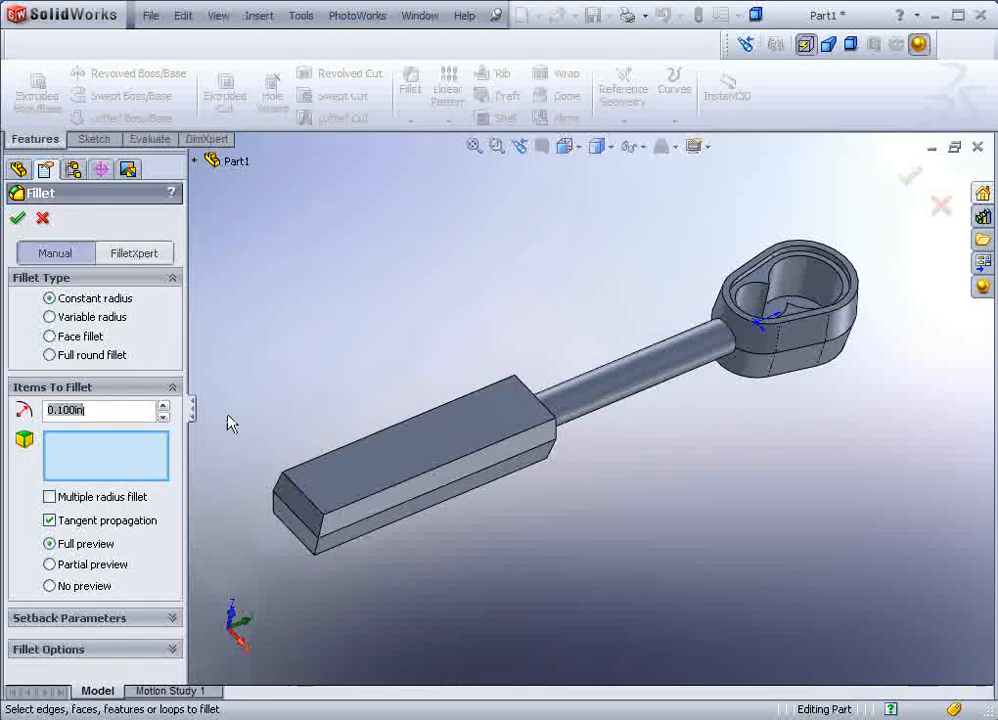
scroll(895, 230, down, 3)
click(727, 360)
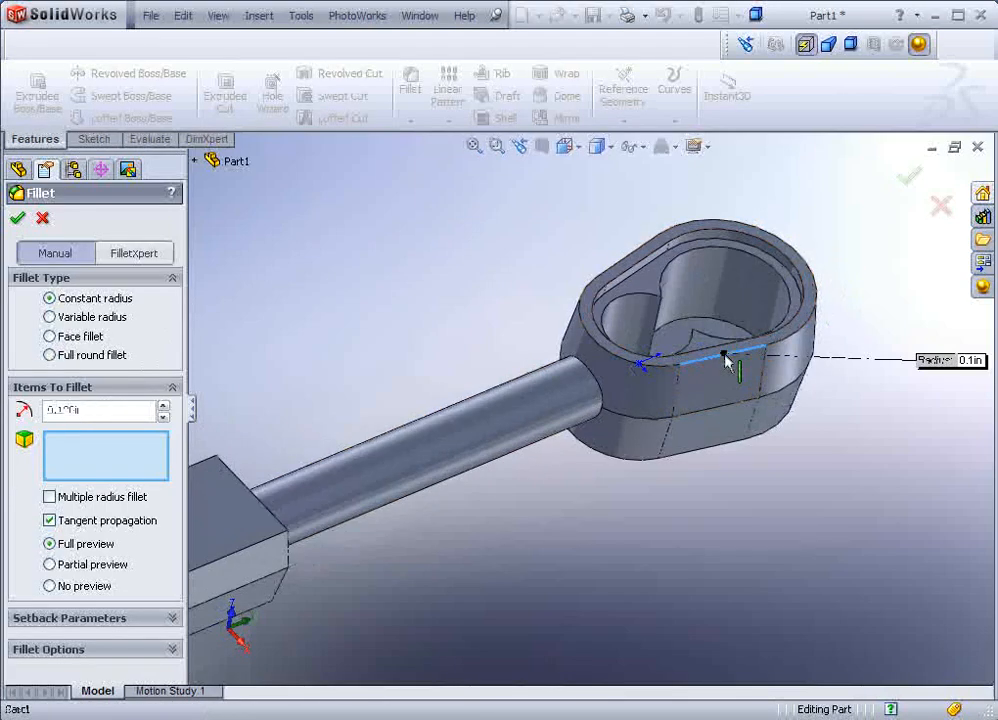
click(703, 458)
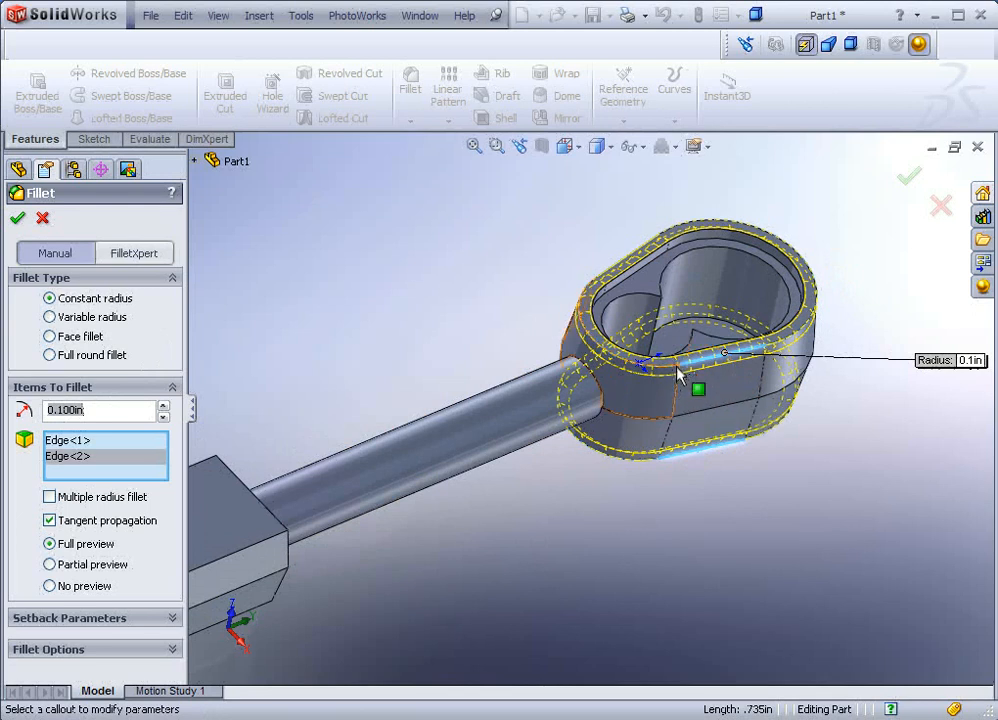
middle_drag(423, 301, 428, 296)
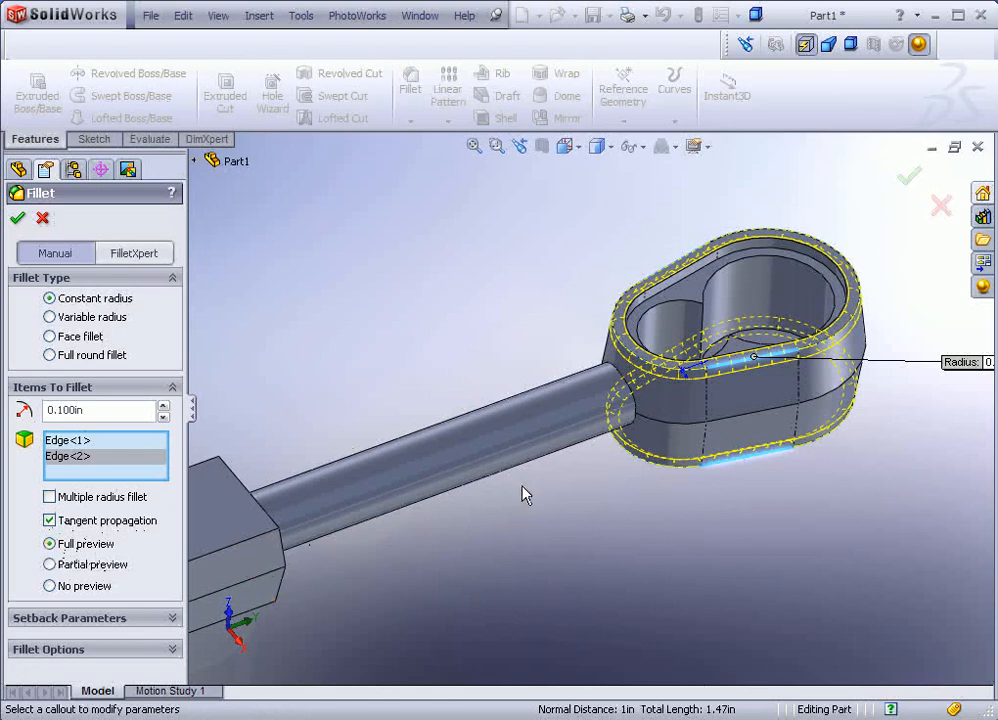
scroll(500, 500, up, 3)
scroll(350, 530, down, 1)
scroll(340, 516, up, 1)
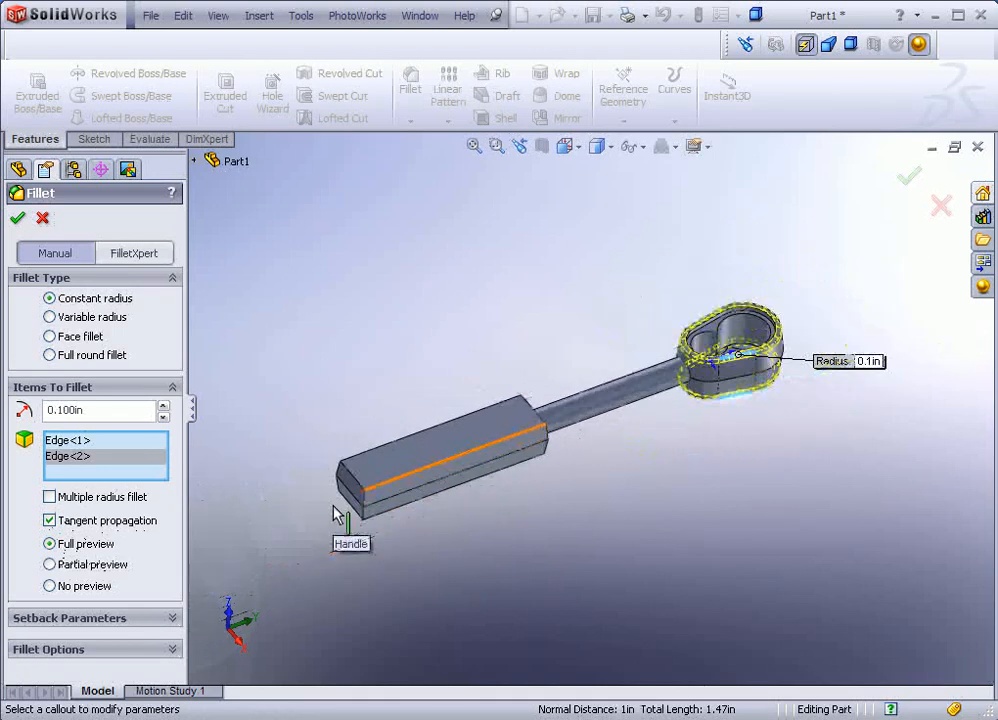
scroll(338, 515, down, 3)
Step: Add the handle block's long top and bottom edges, then apply the fillet as Fillet1
click(575, 414)
scroll(585, 483, down, 1)
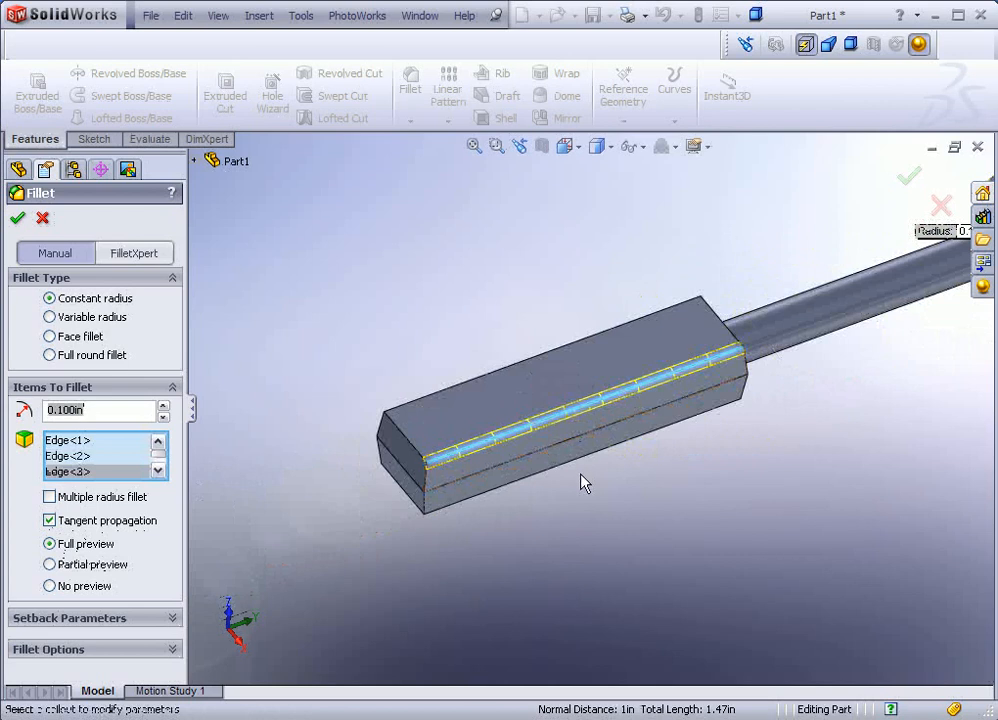
click(576, 462)
click(503, 368)
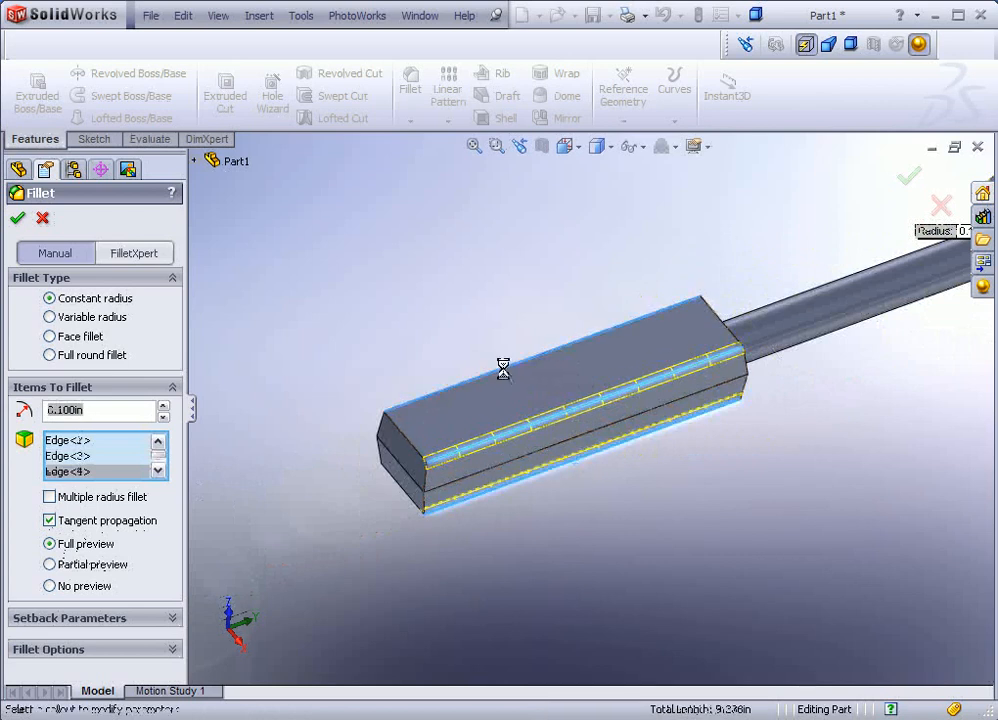
middle_drag(503, 368, 441, 455)
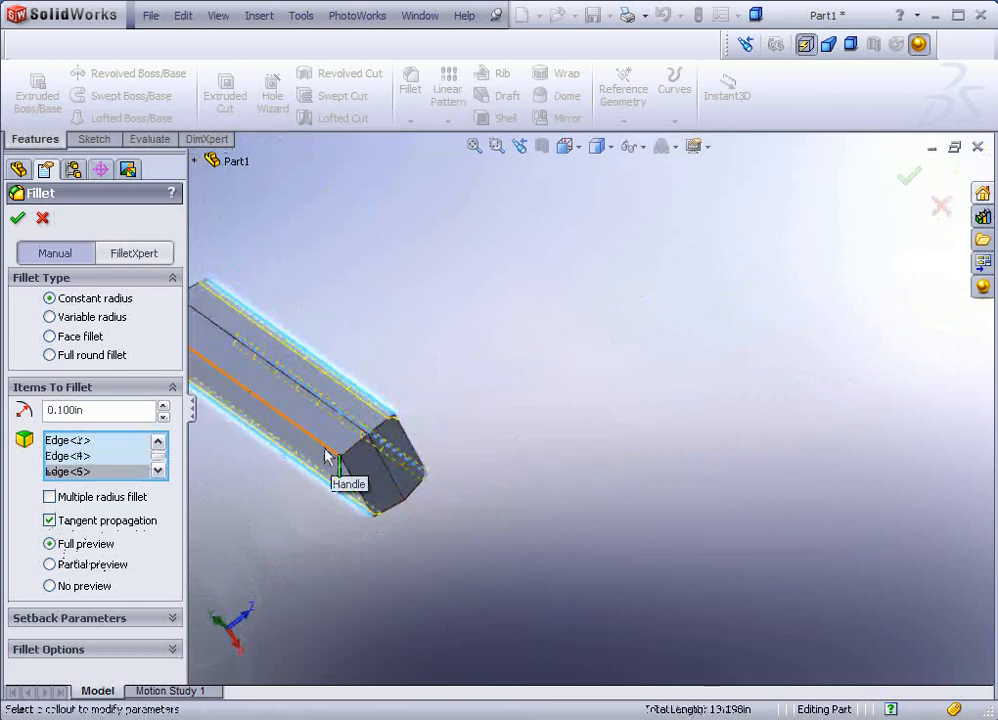
click(325, 450)
scroll(369, 445, up, 3)
middle_drag(372, 445, 320, 388)
scroll(320, 386, up, 2)
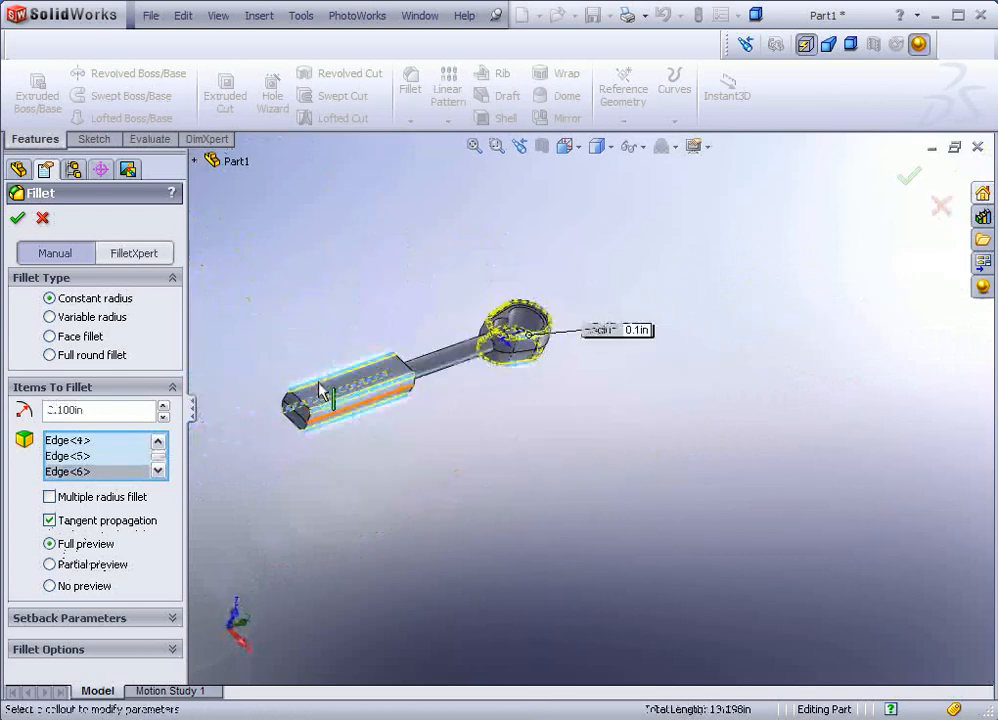
scroll(320, 390, down, 4)
middle_drag(546, 412, 420, 335)
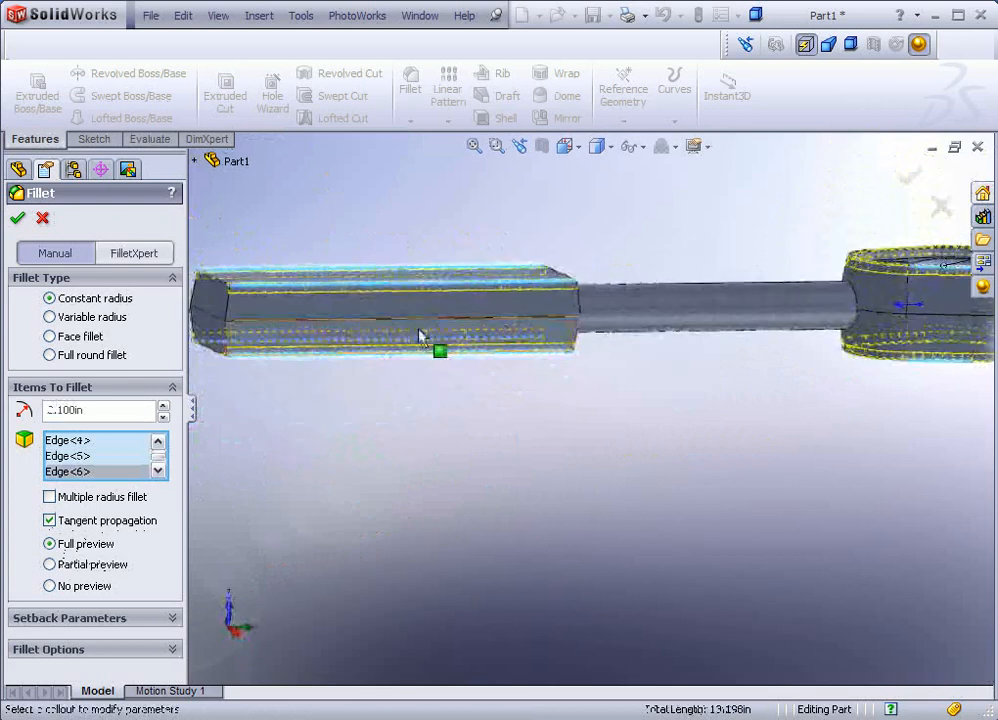
middle_drag(557, 345, 535, 453)
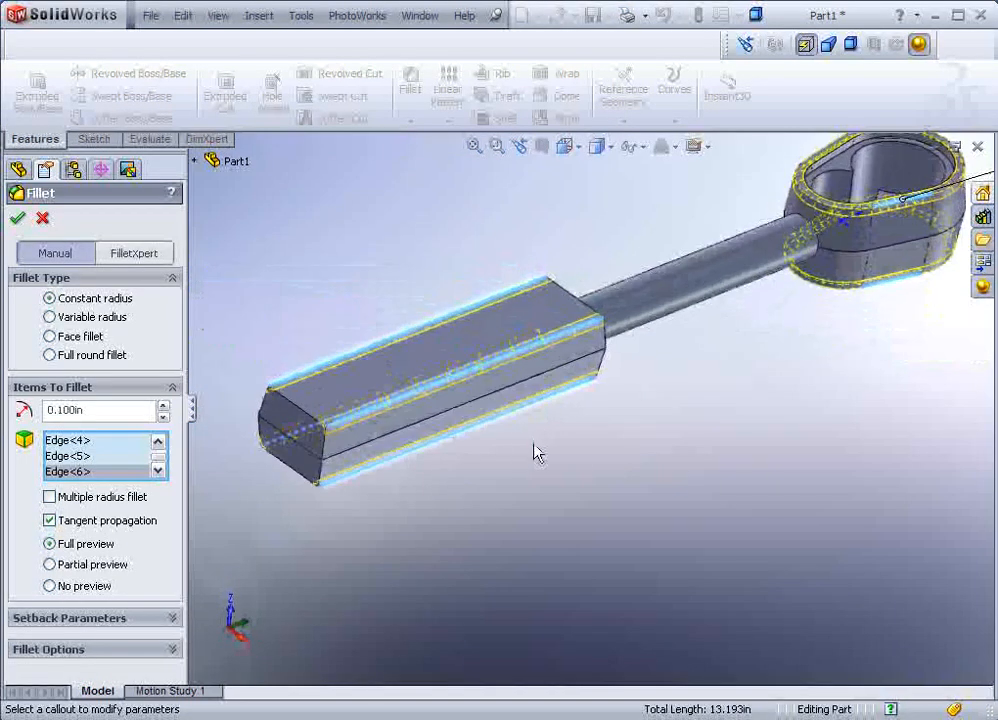
scroll(535, 444, up, 2)
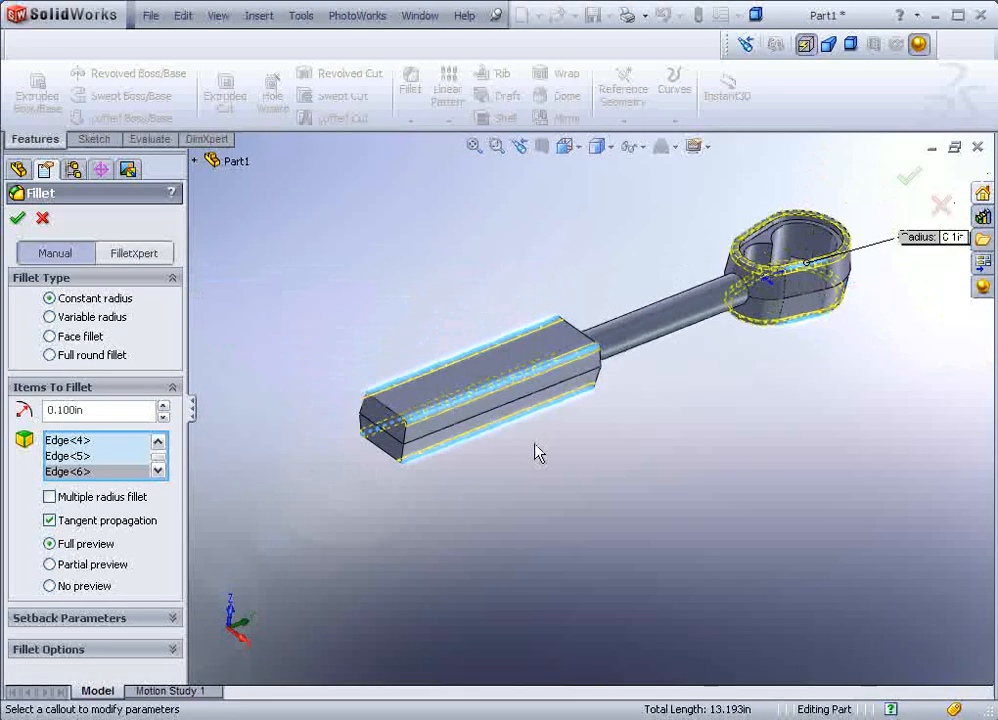
scroll(617, 323, down, 1)
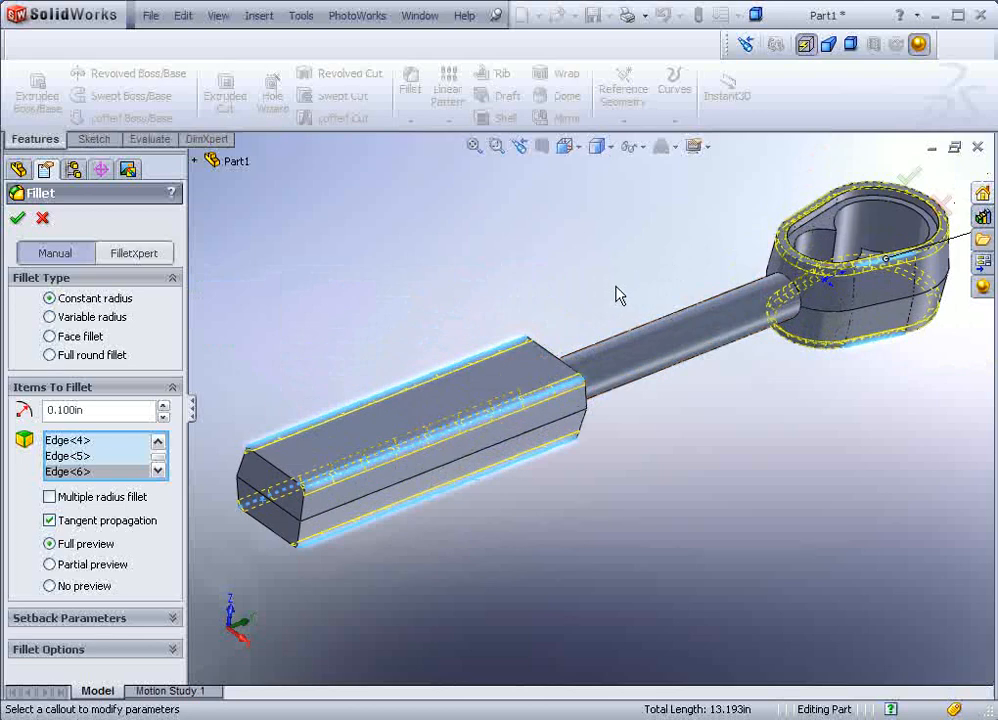
middle_drag(470, 300, 446, 341)
click(18, 220)
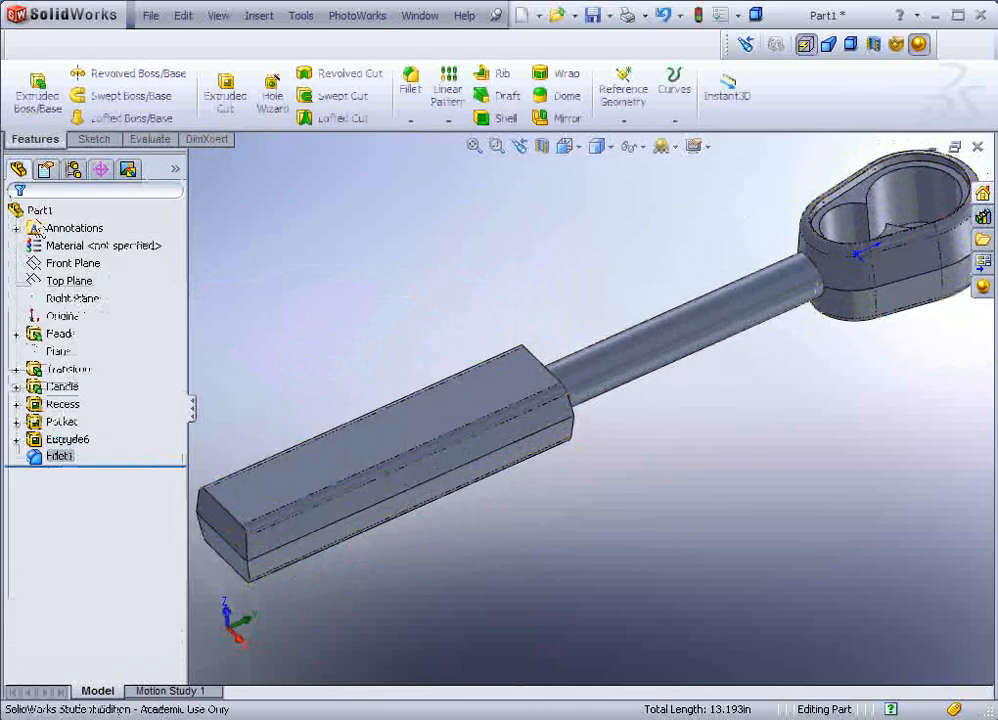
Step: Start a 0.060in fillet on the handle block's top edge and front end edges
click(410, 85)
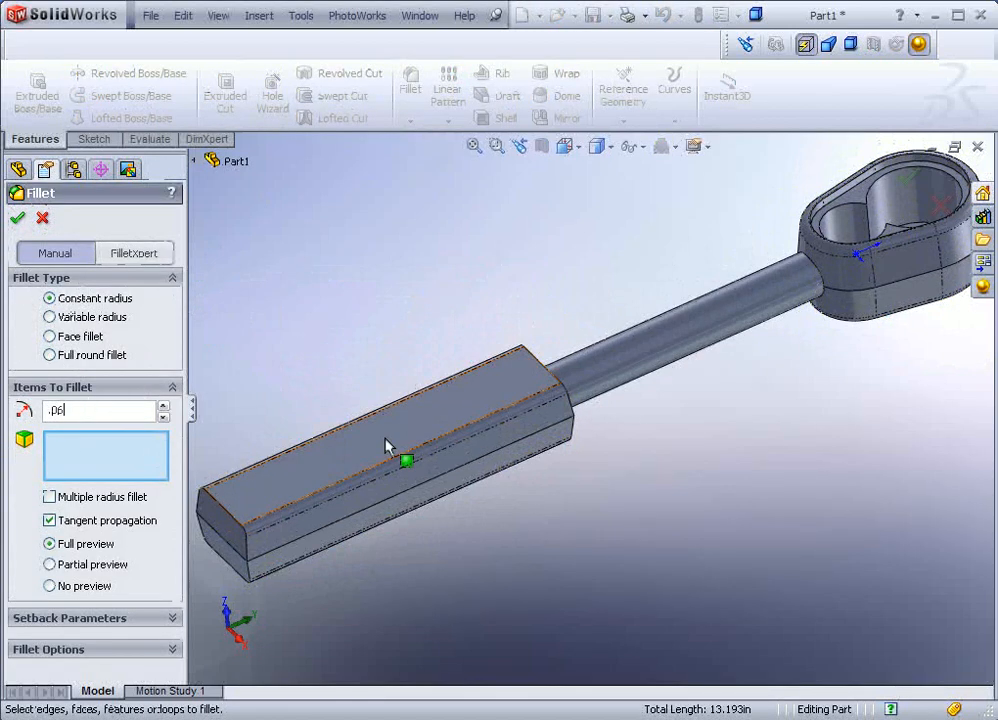
click(541, 368)
click(541, 368)
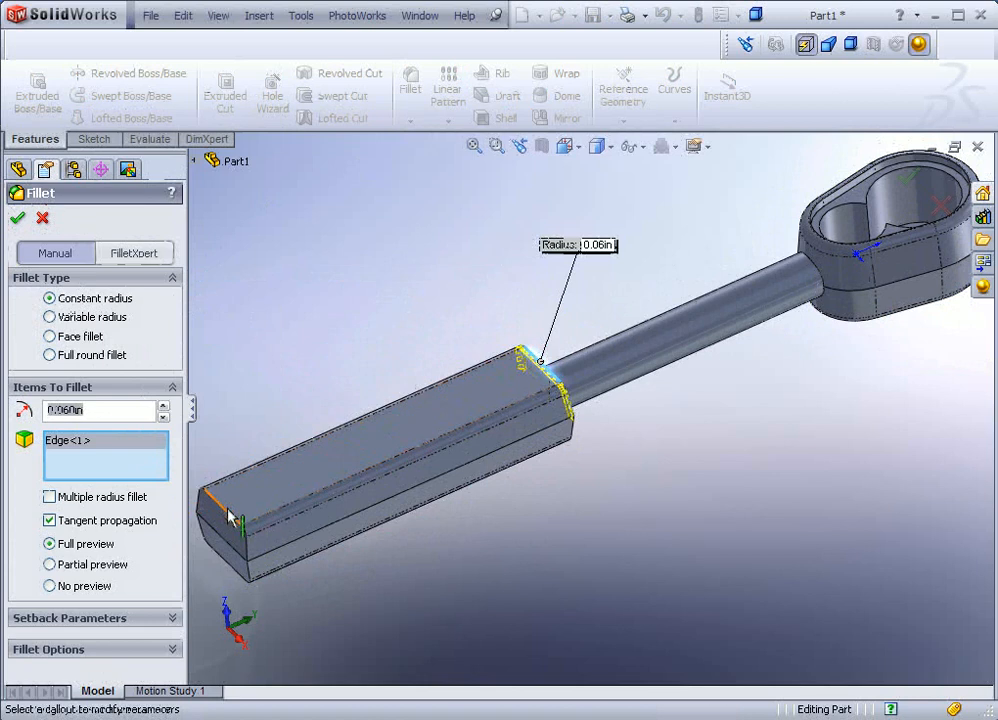
click(246, 548)
scroll(260, 540, up, 6)
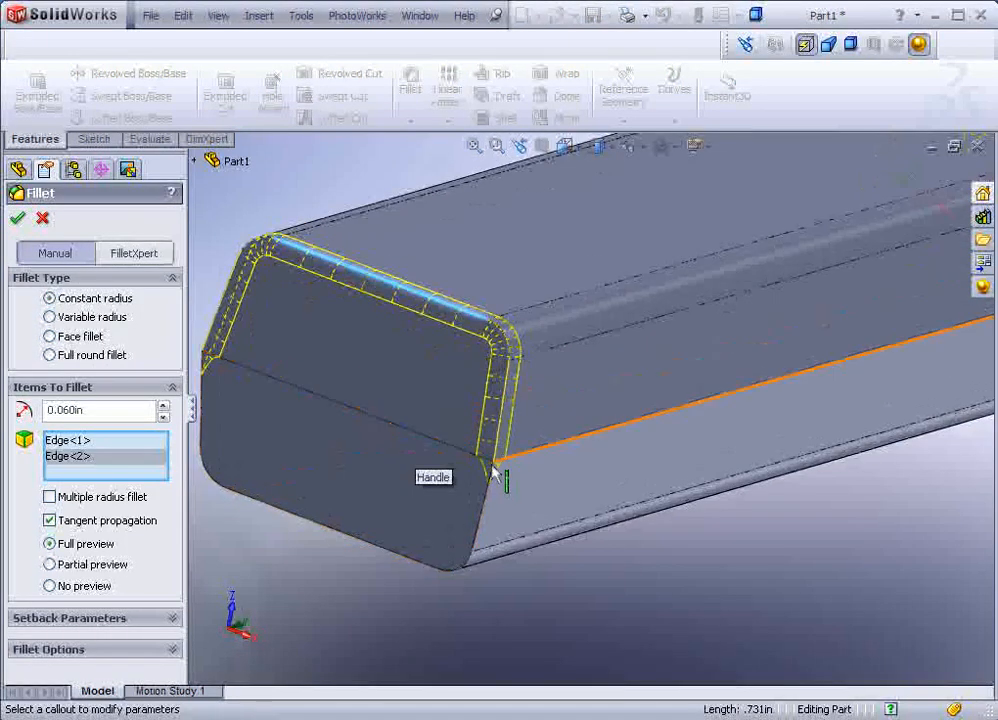
click(363, 550)
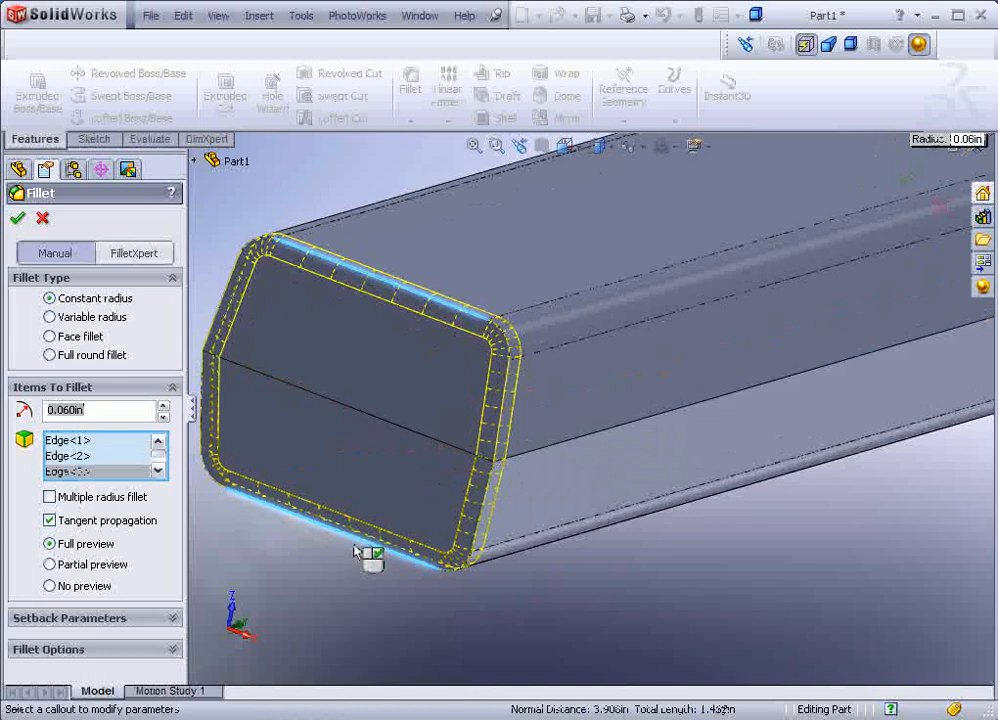
Step: Add the shaft-end bottom edge and the shaft's round face, then apply Fillet2
middle_drag(519, 475, 452, 456)
scroll(465, 453, up, 6)
middle_drag(852, 398, 785, 378)
scroll(862, 417, down, 5)
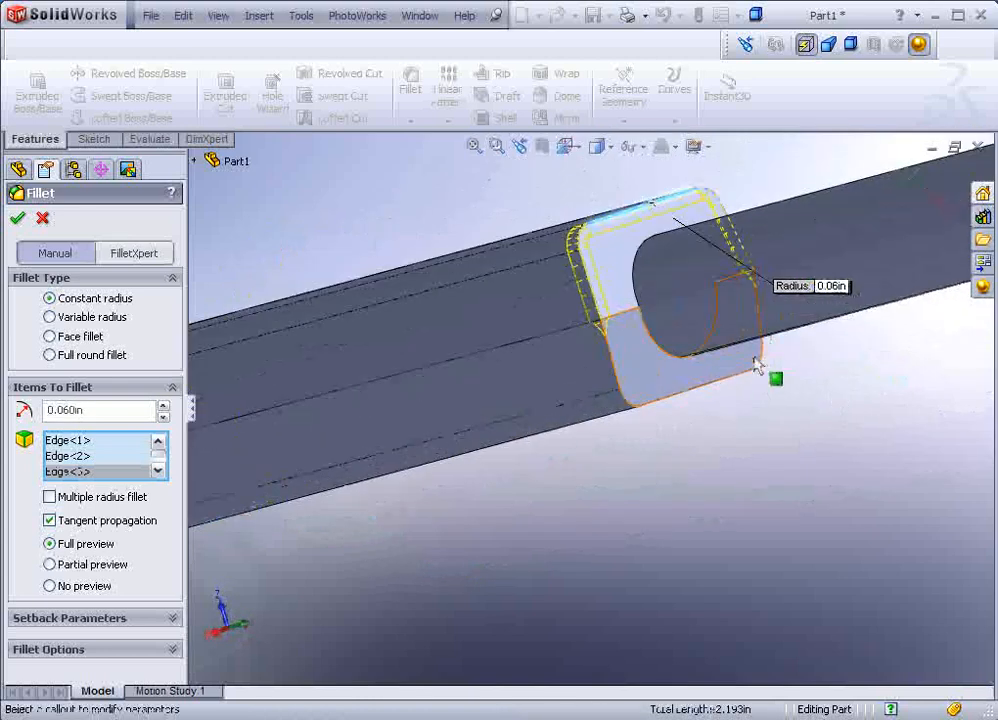
click(709, 394)
middle_drag(713, 401, 562, 338)
scroll(653, 334, up, 4)
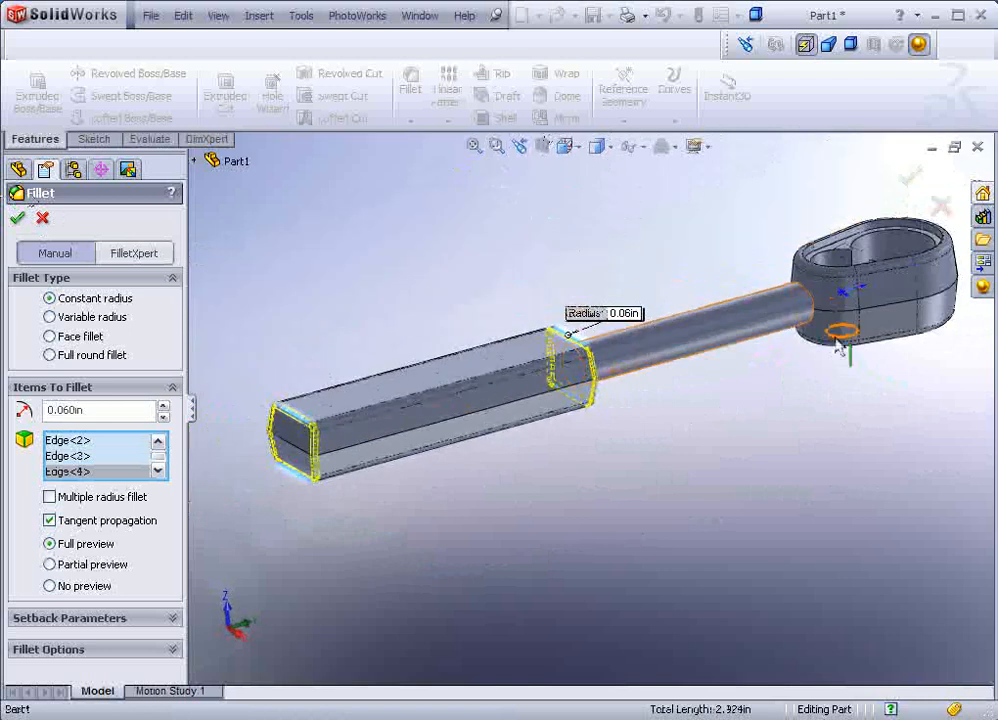
scroll(717, 296, down, 5)
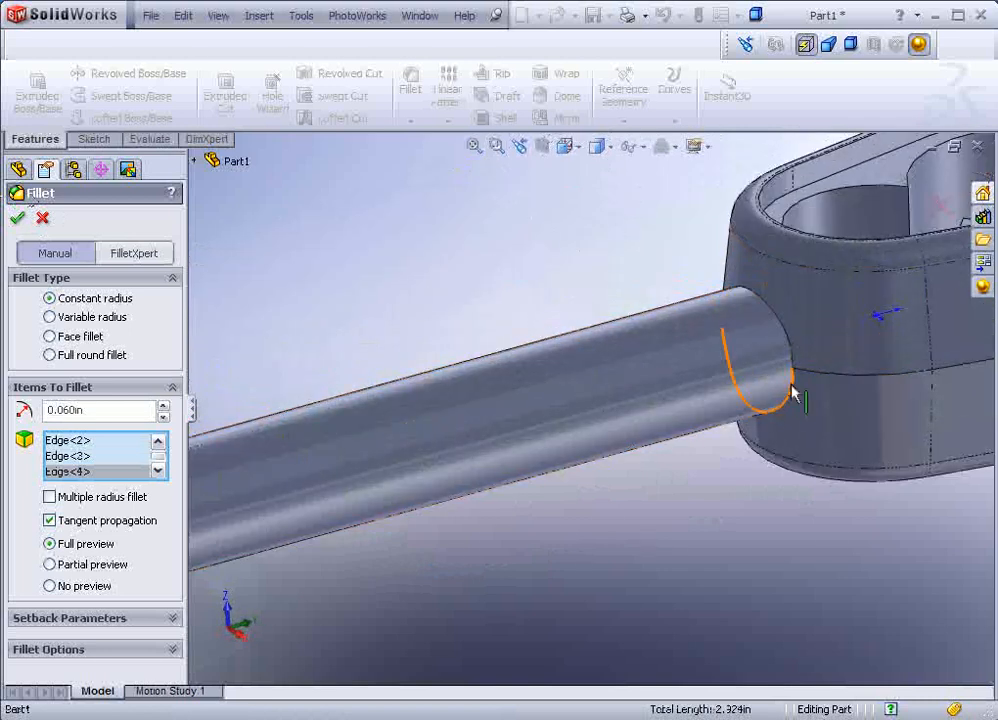
middle_drag(590, 461, 552, 437)
scroll(560, 440, up, 2)
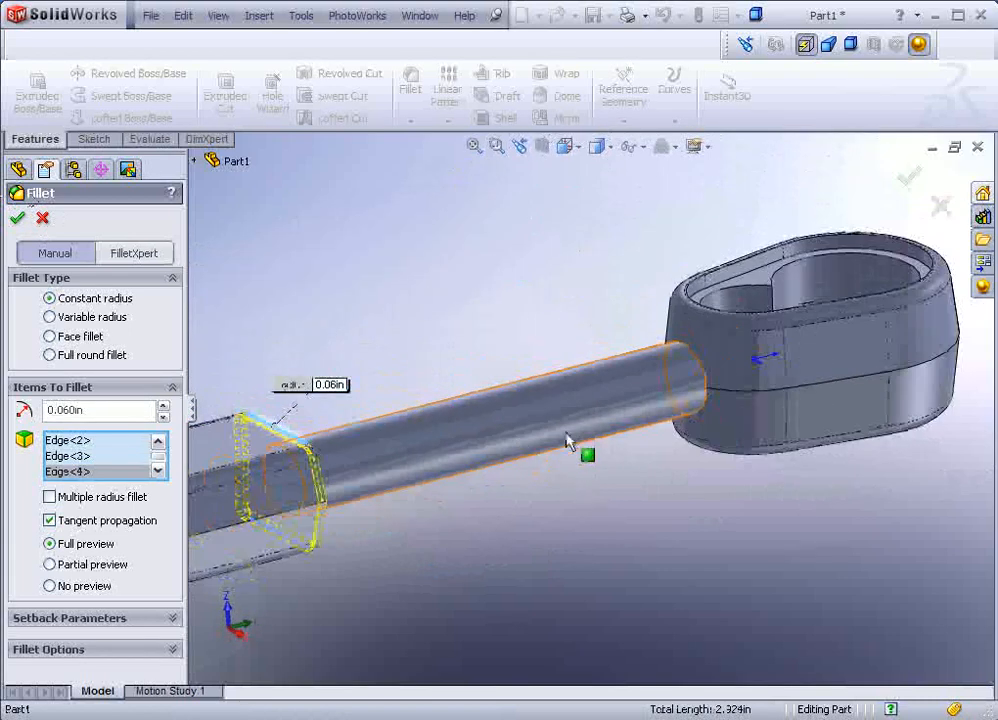
click(468, 463)
middle_drag(536, 524, 519, 412)
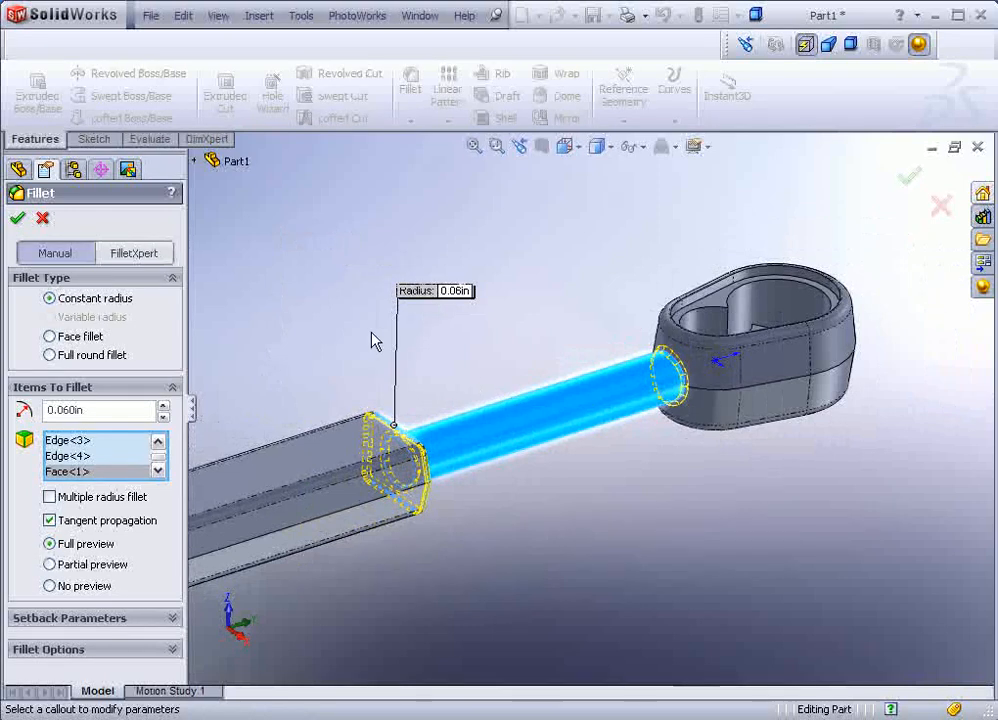
click(17, 218)
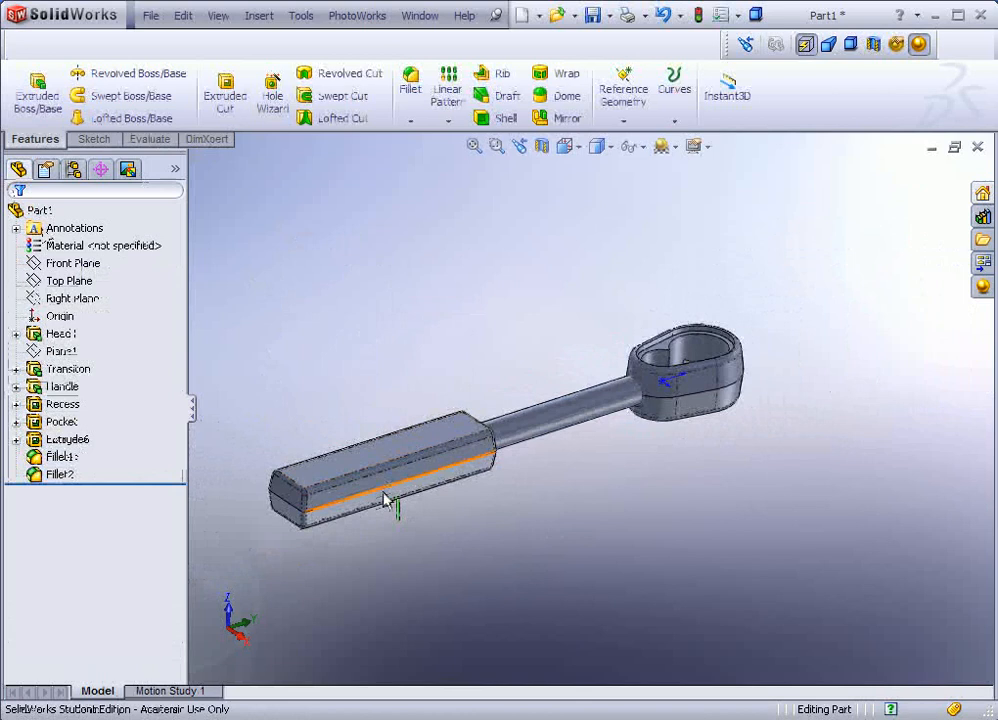
Step: Select the handle's top face and open a new sketch on it
scroll(408, 439, down, 2)
middle_drag(408, 439, 409, 368)
middle_drag(526, 424, 561, 369)
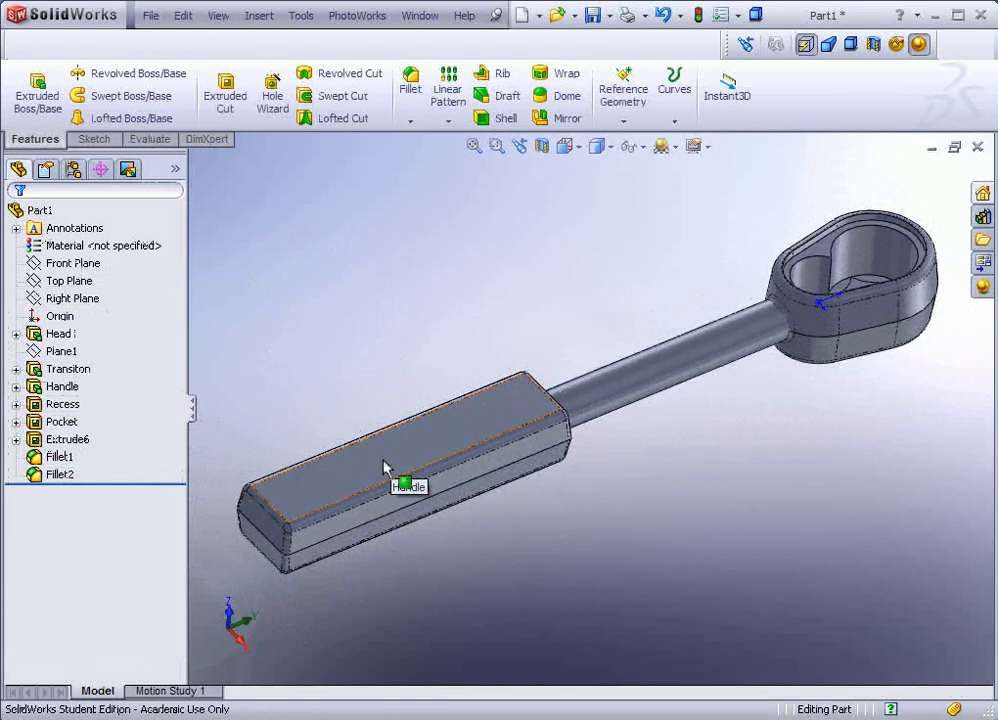
scroll(416, 455, down, 2)
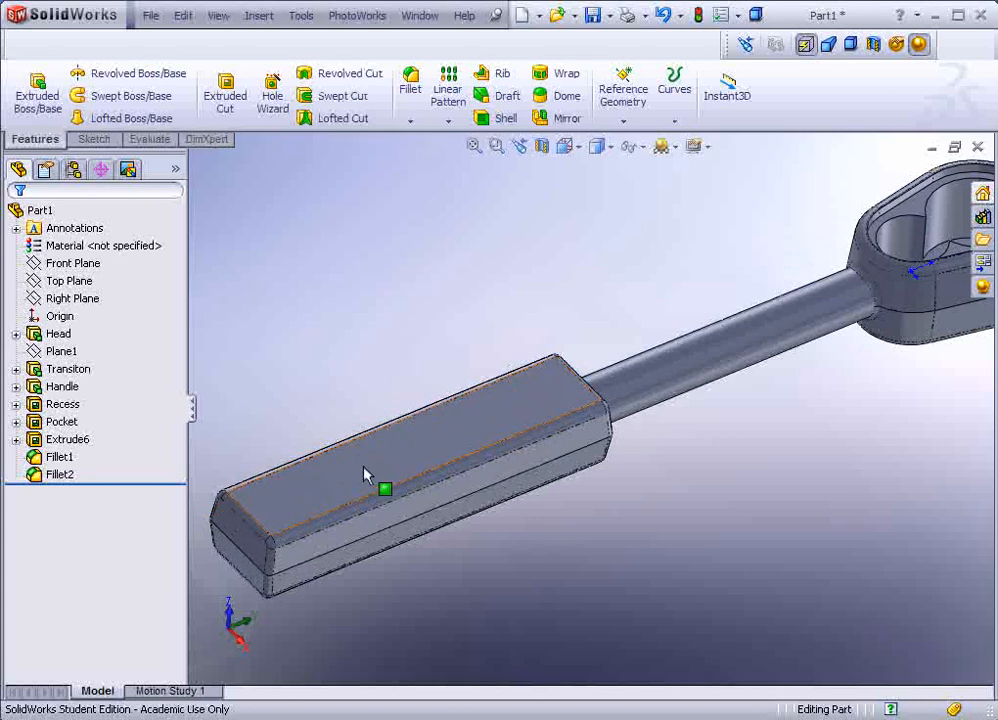
click(368, 471)
click(440, 411)
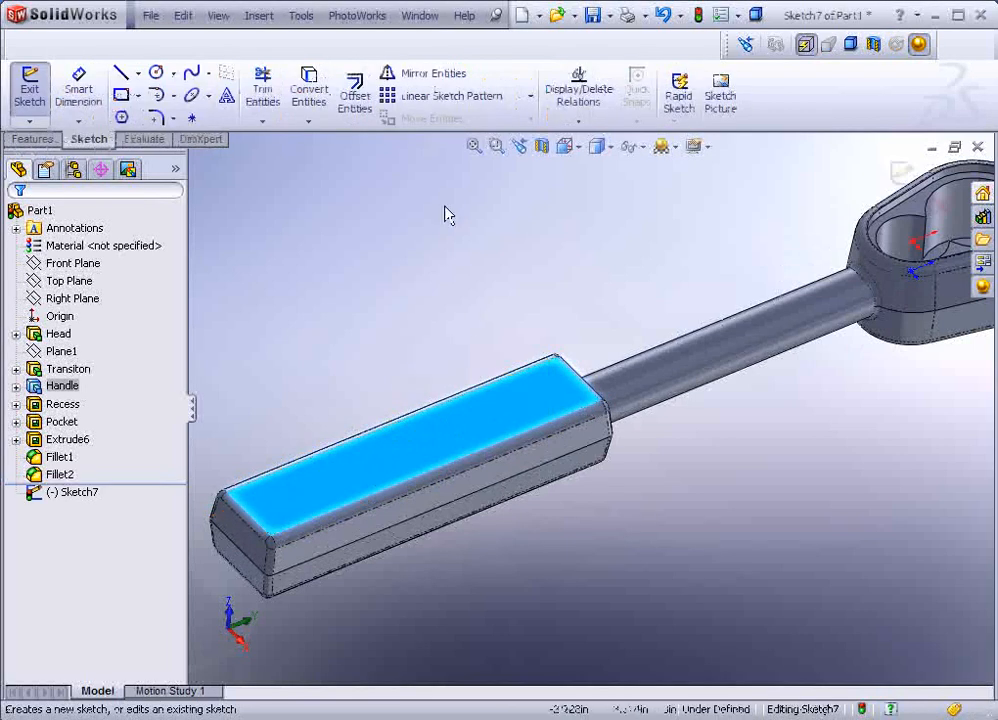
Step: Draw a construction centerline lengthwise along the handle's top face
click(139, 74)
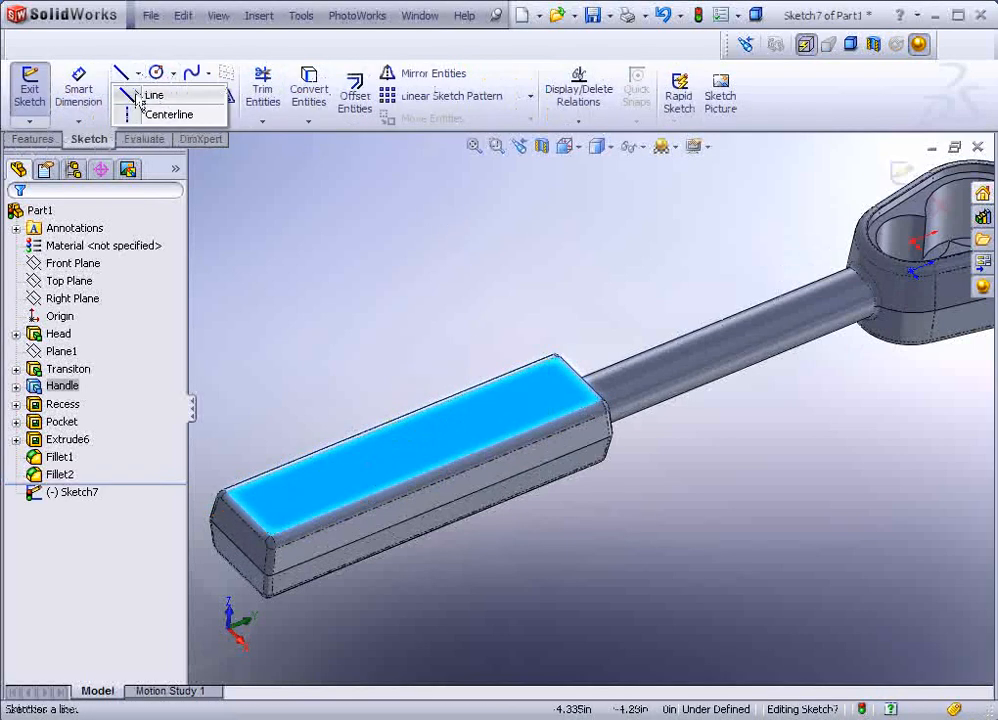
click(130, 115)
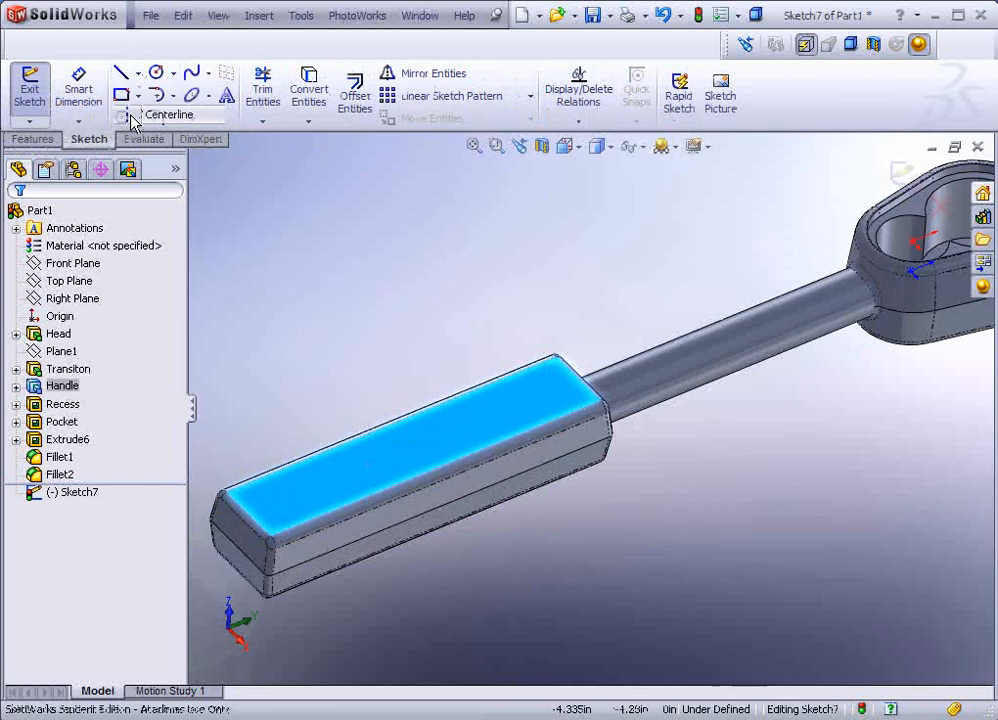
click(308, 503)
click(508, 421)
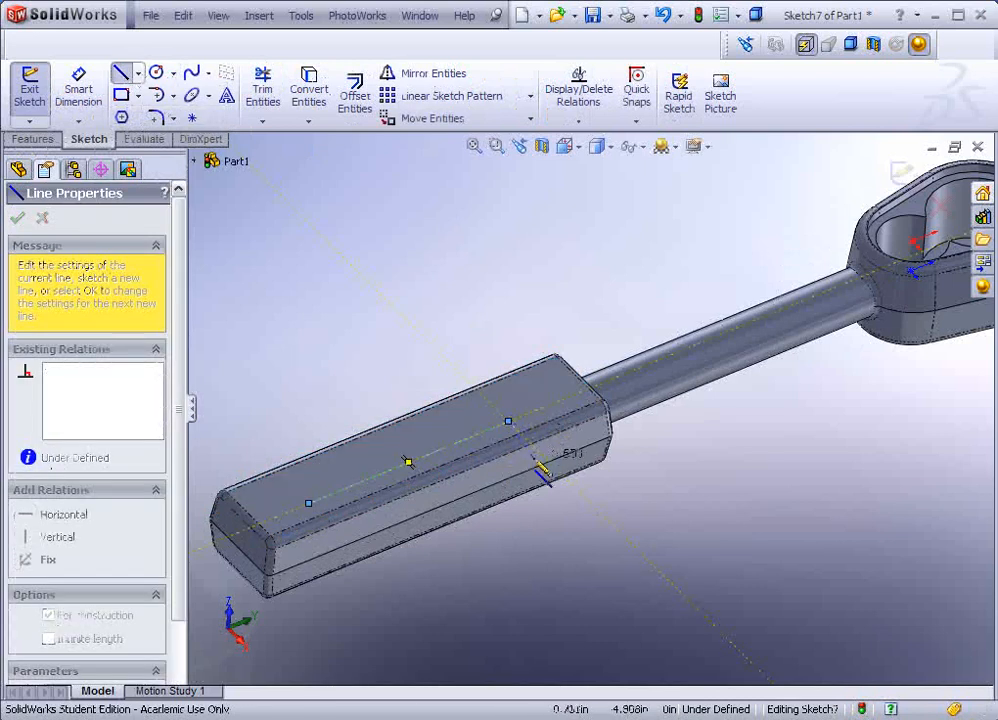
double_click(530, 556)
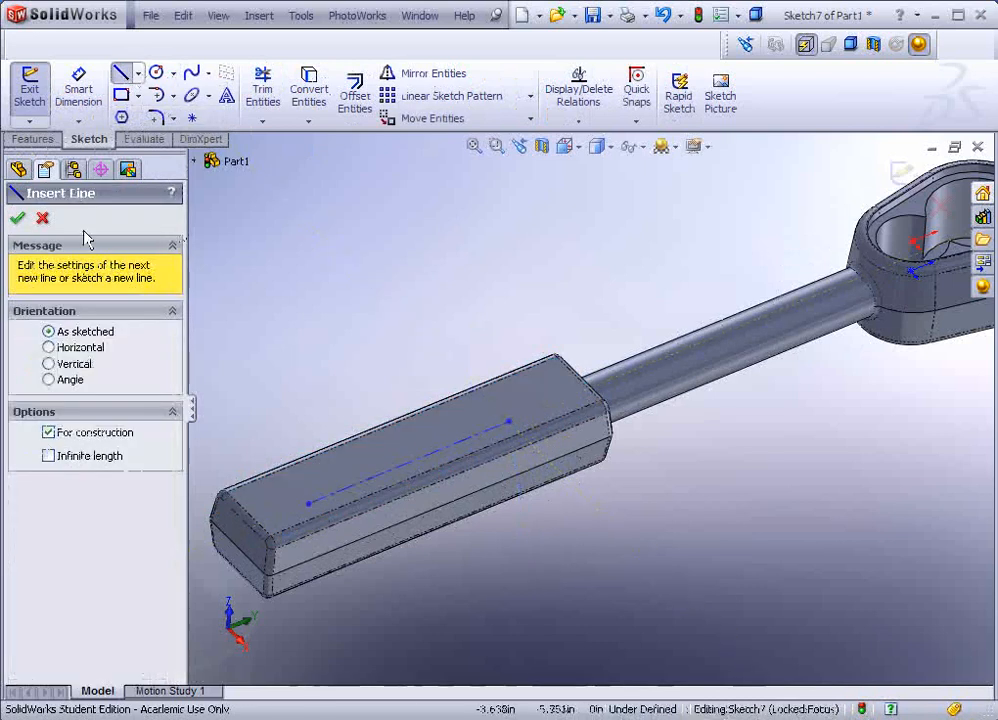
click(17, 218)
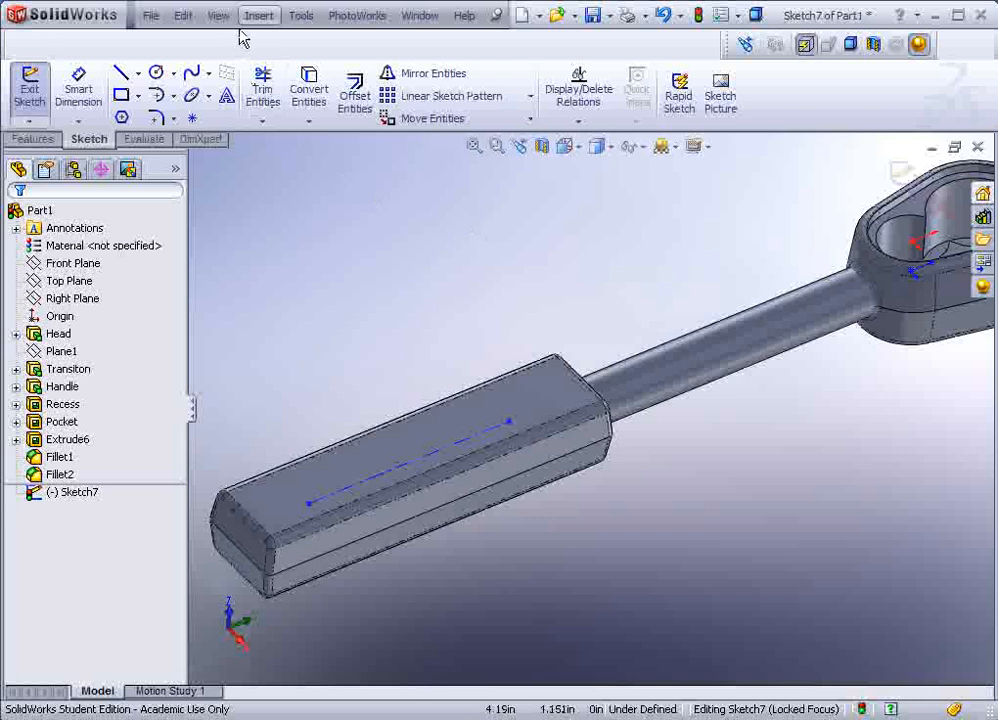
Step: Add Sketch Text following the handle's centerline and begin typing the lettering ('olidWo')
click(301, 16)
mouse_move(358, 222)
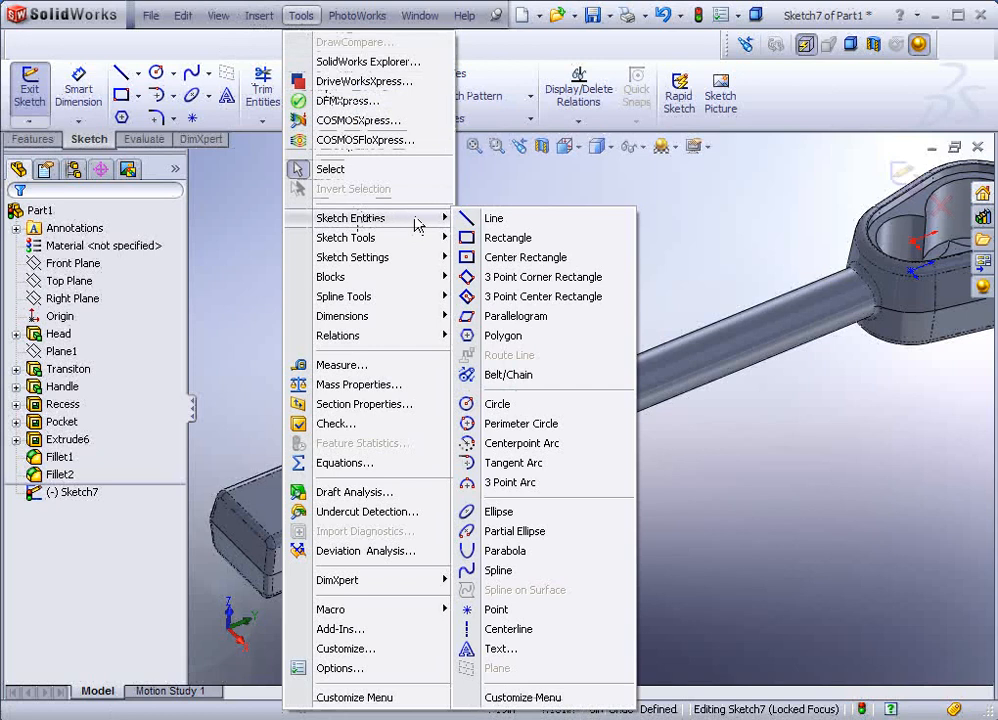
click(478, 652)
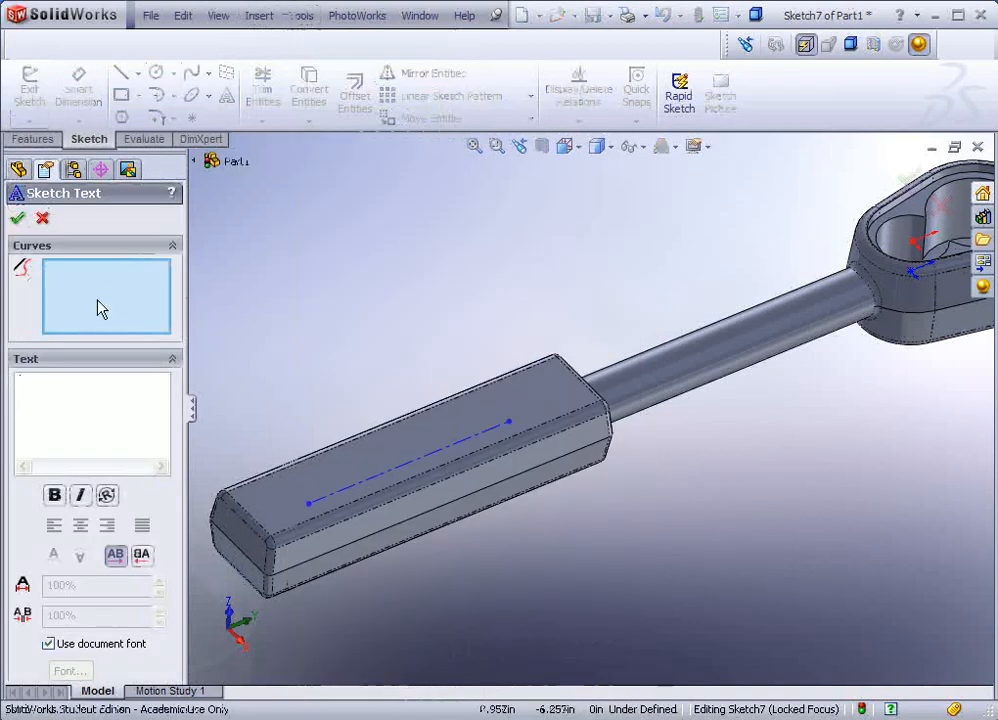
click(340, 501)
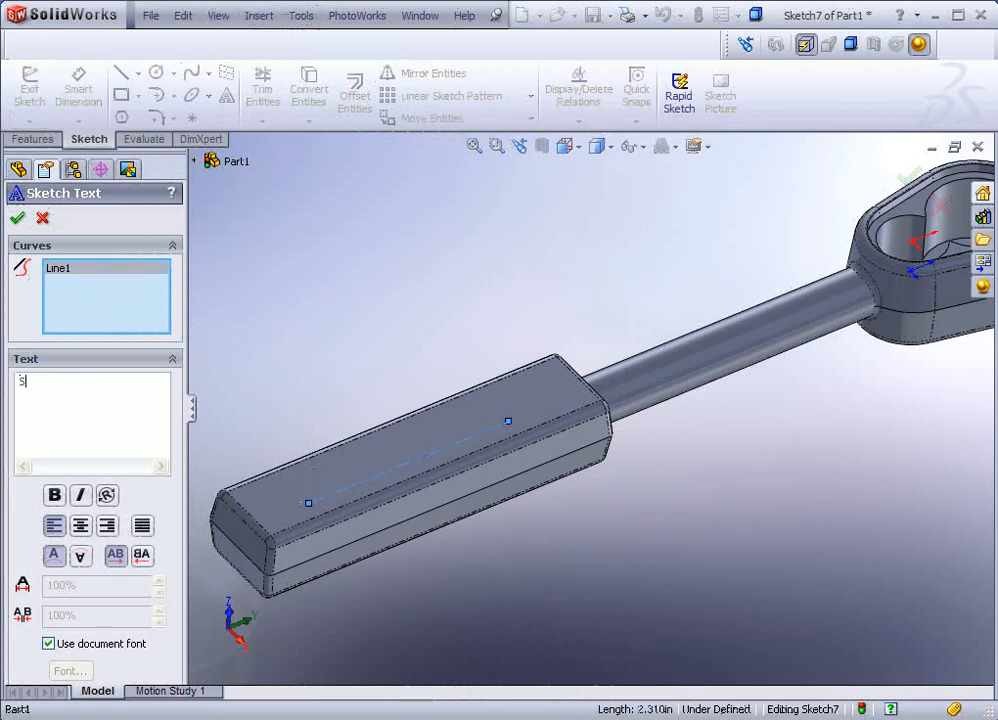
text(olidW)
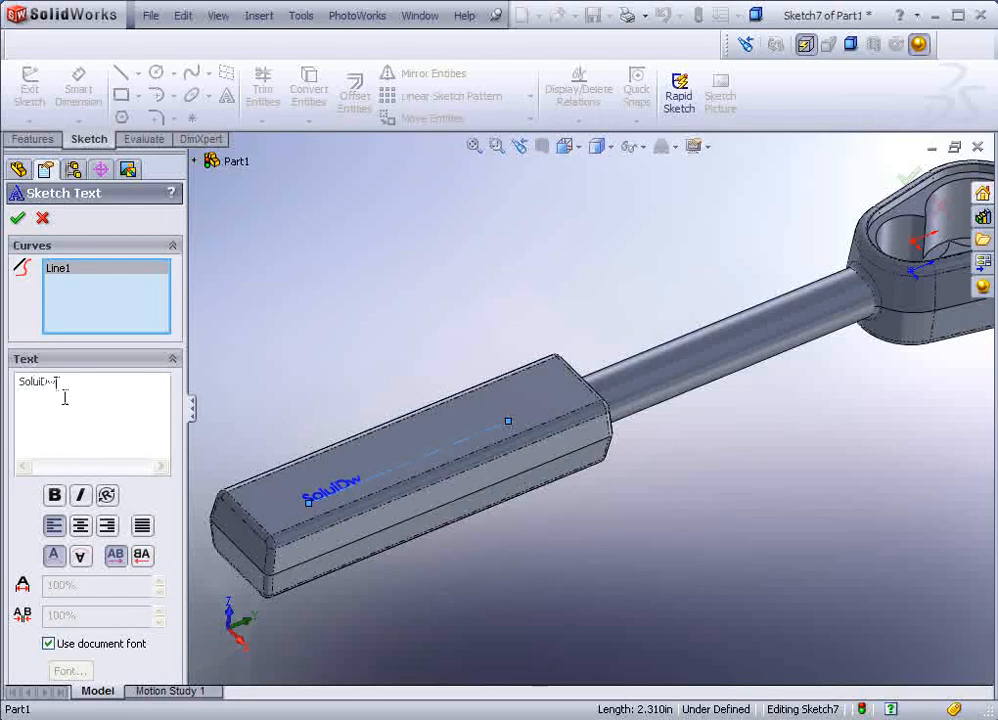
text(orks)
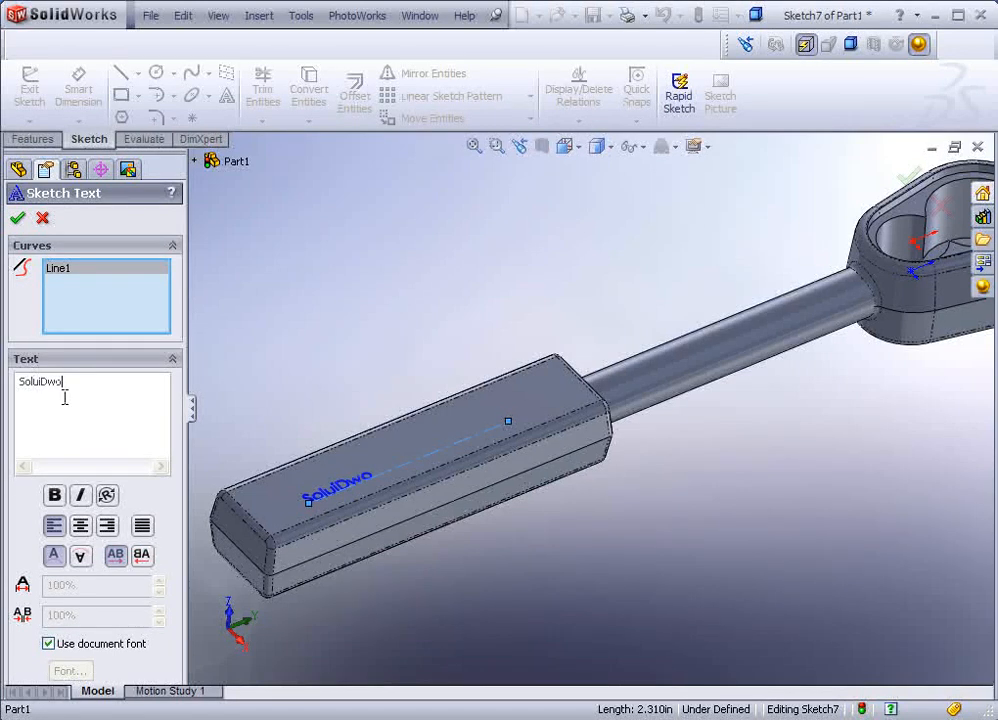
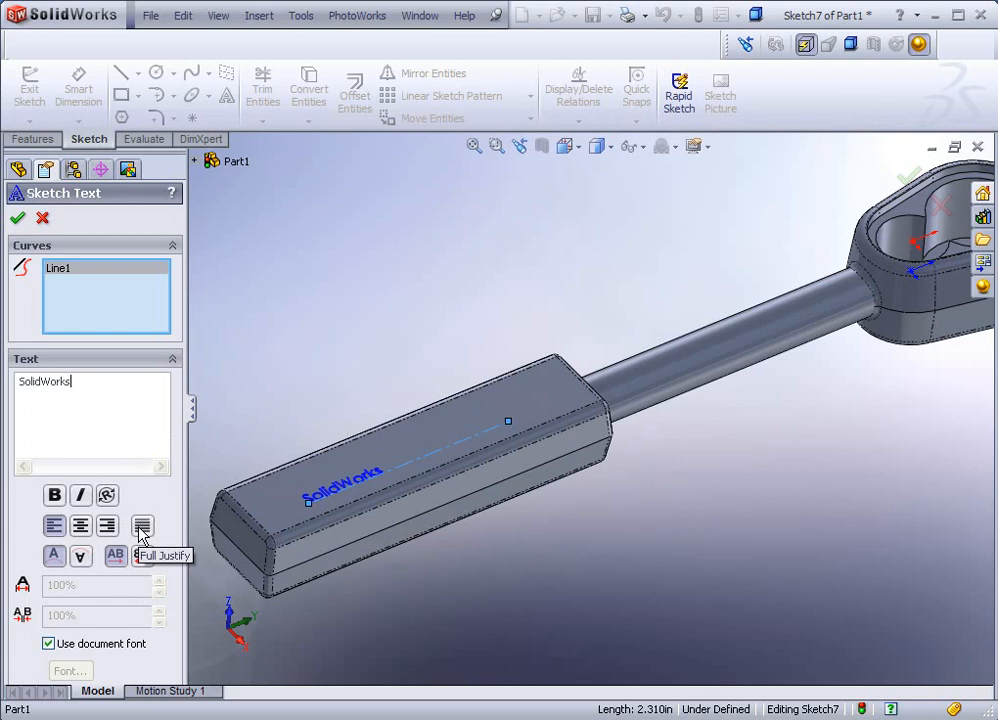
Step: Fully justify the 'SolidWorks' text along the handle line and turn off Use document font
click(141, 527)
click(80, 526)
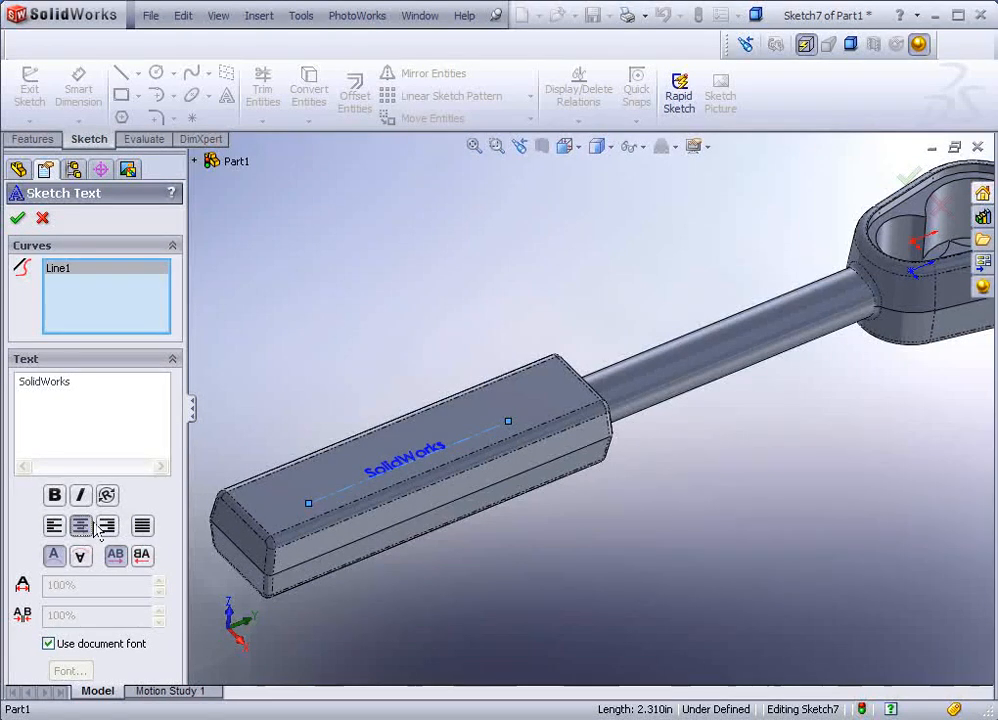
scroll(365, 468, down, 5)
click(142, 526)
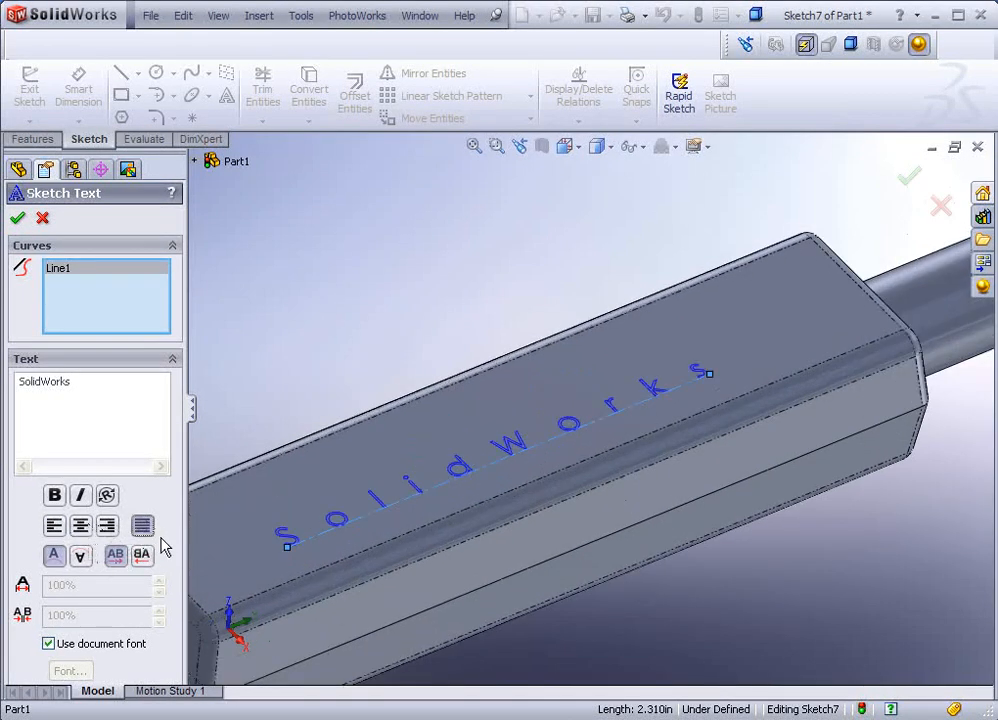
click(48, 644)
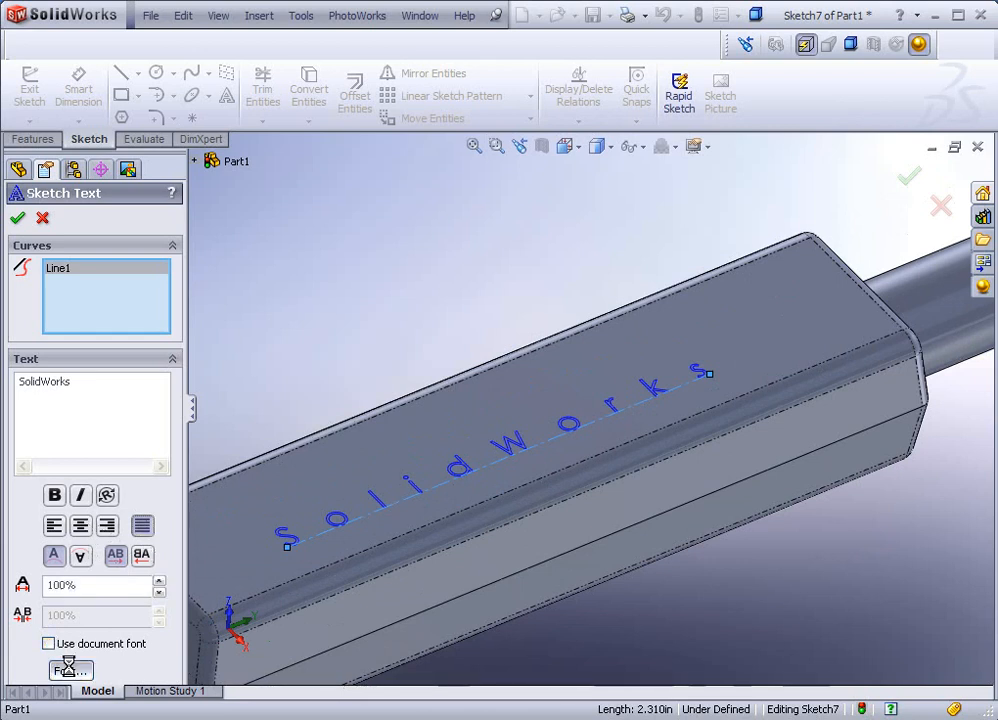
Step: Bring up the font choices and preview fonts such as Chocolate, Chromalloy, July Fourth and Kid Caps
click(70, 670)
drag(420, 248, 306, 92)
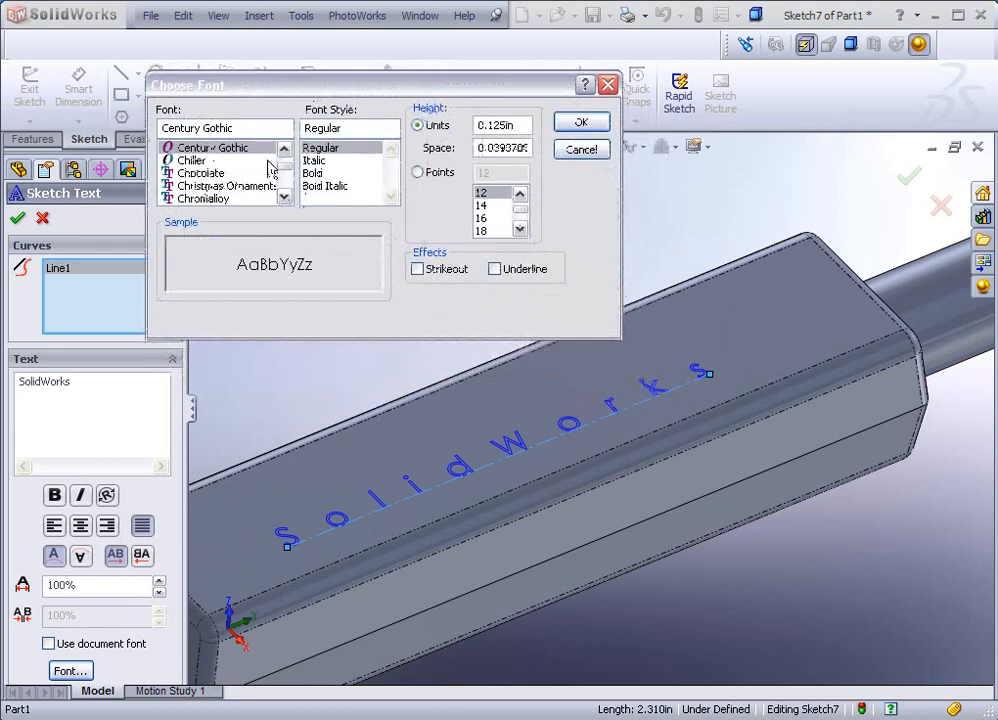
click(226, 175)
click(228, 186)
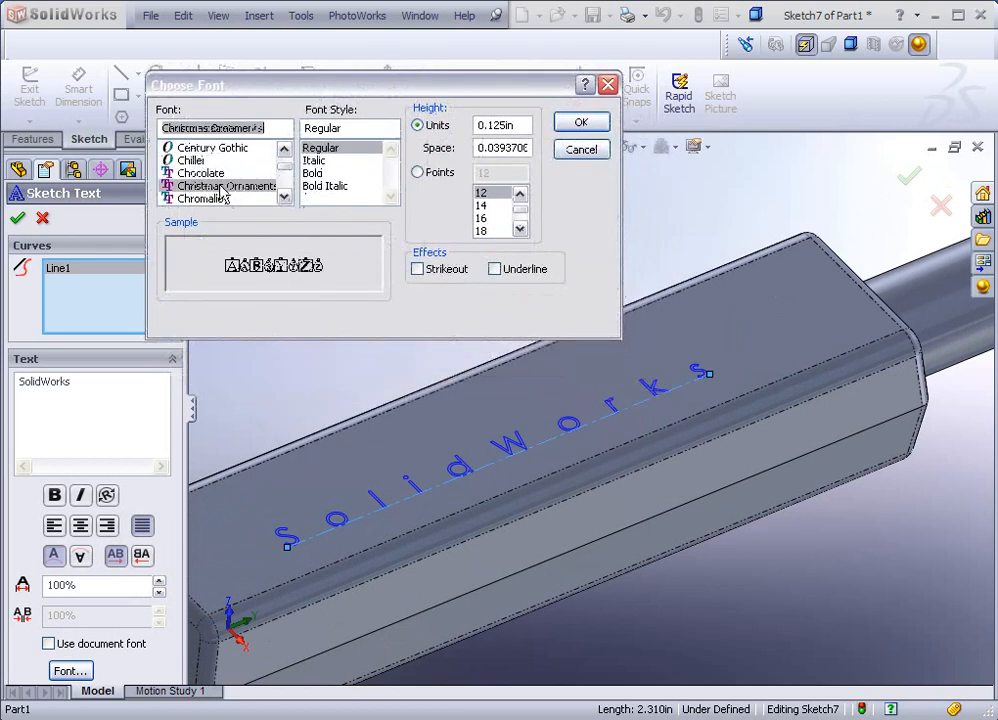
click(226, 199)
click(284, 177)
drag(281, 169, 281, 172)
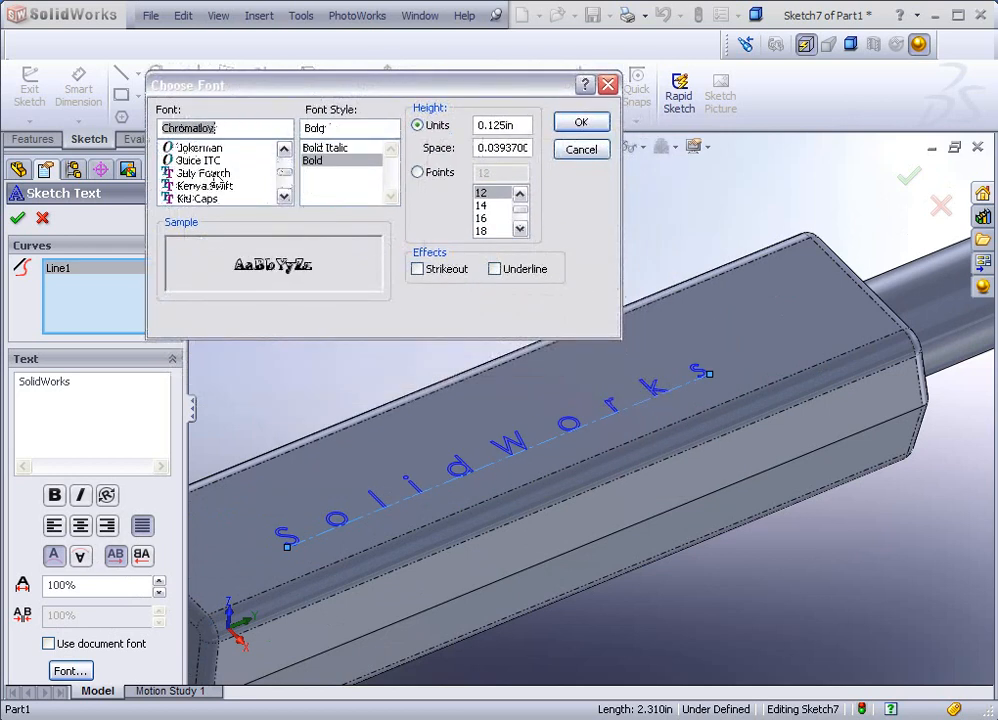
click(205, 173)
click(210, 186)
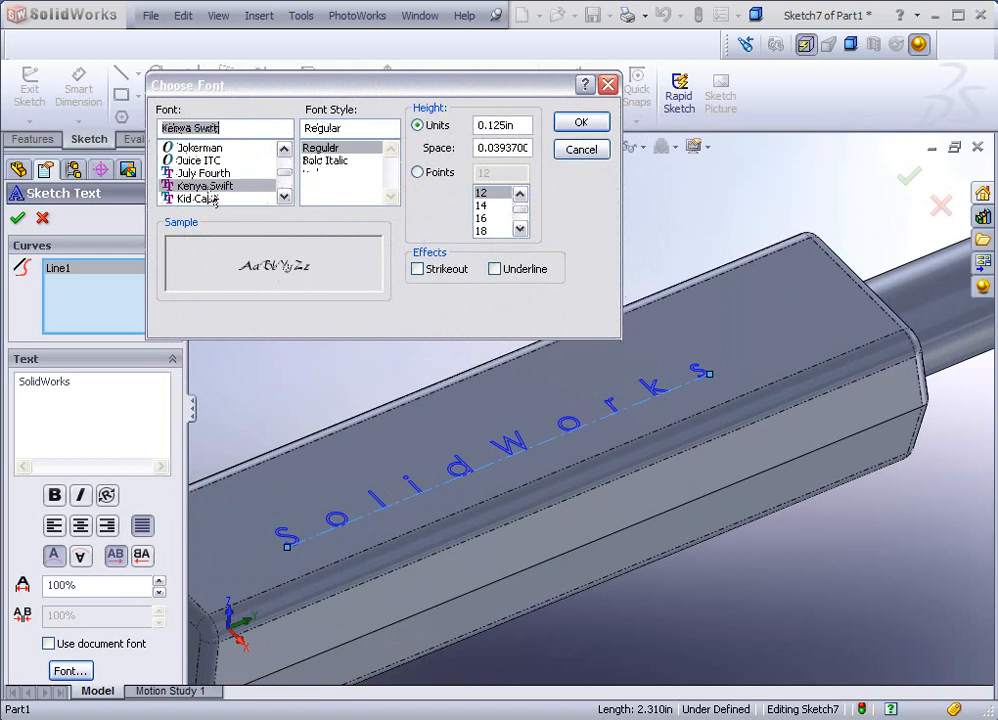
click(203, 200)
click(226, 173)
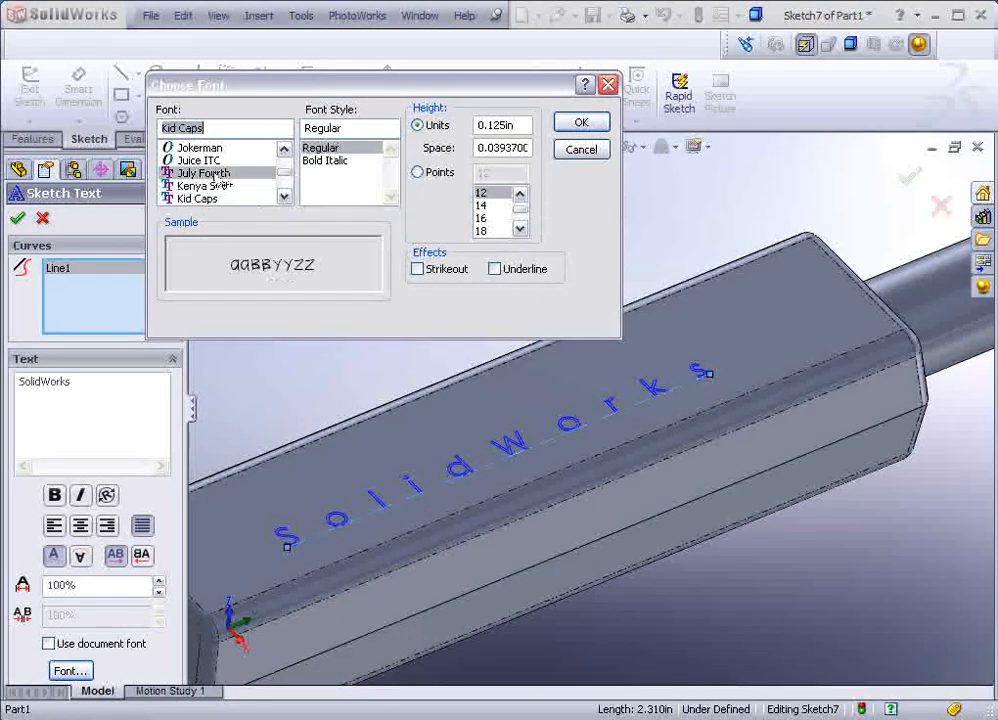
click(285, 197)
click(285, 197)
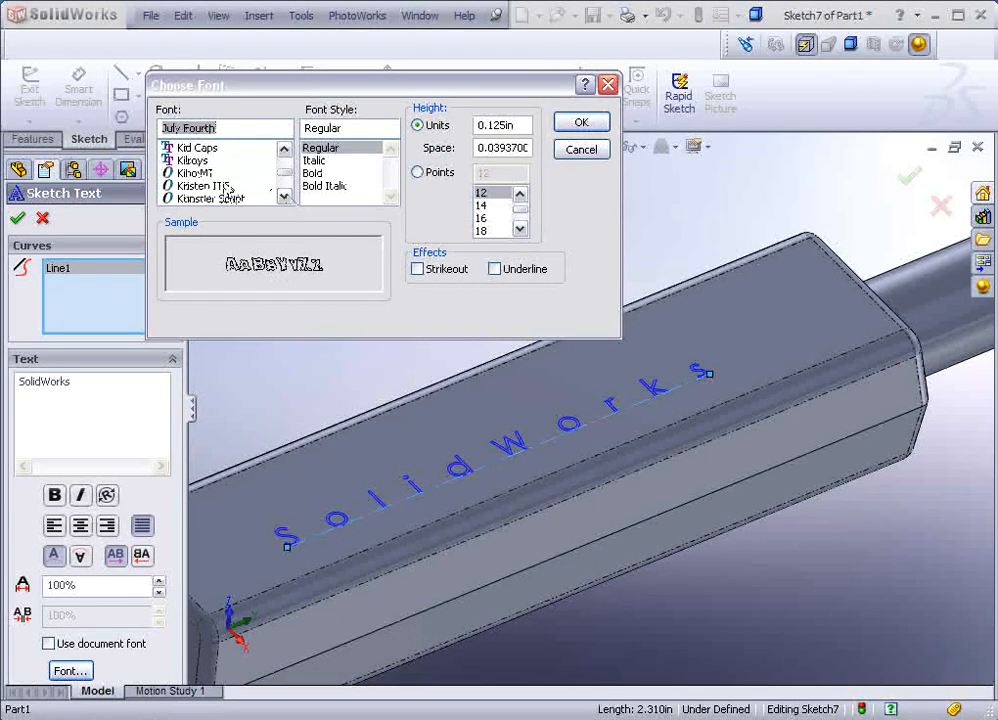
Step: Preview Kilroys, Kino MT, Latha and LightType fonts, then select Aero for the text
click(192, 160)
click(195, 173)
click(208, 186)
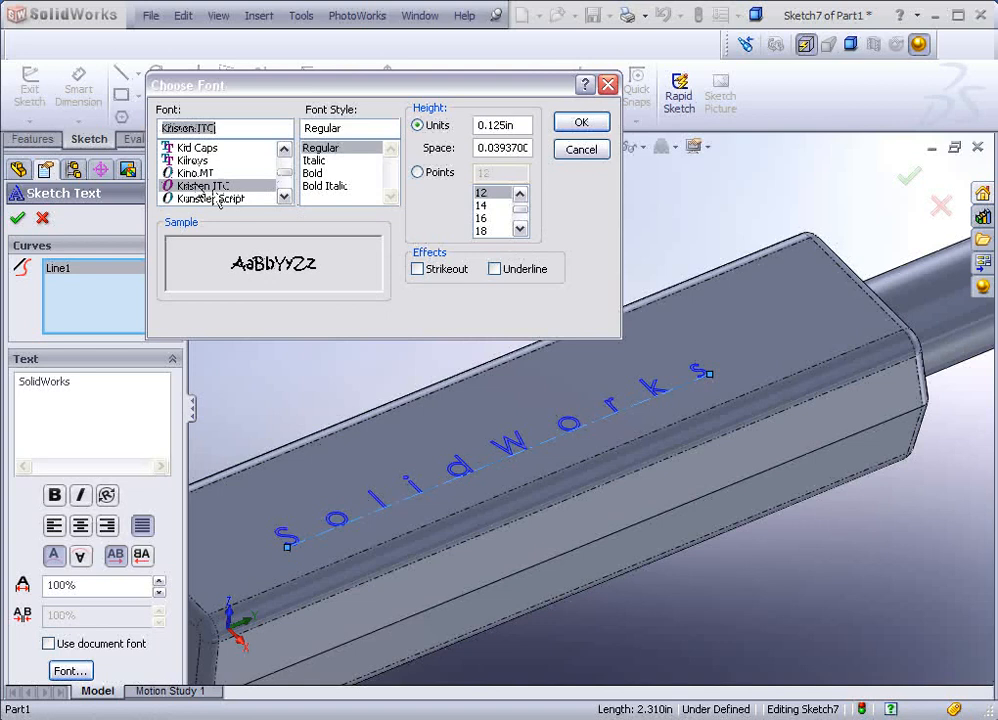
click(285, 197)
click(285, 197)
click(285, 197)
click(195, 185)
click(210, 199)
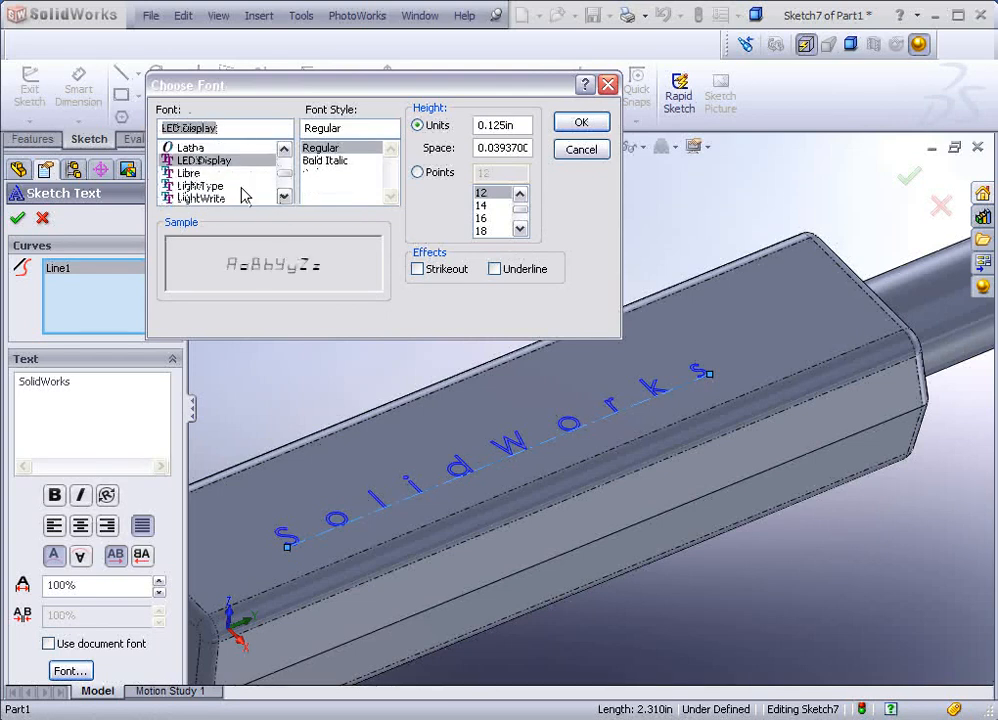
click(193, 173)
click(200, 186)
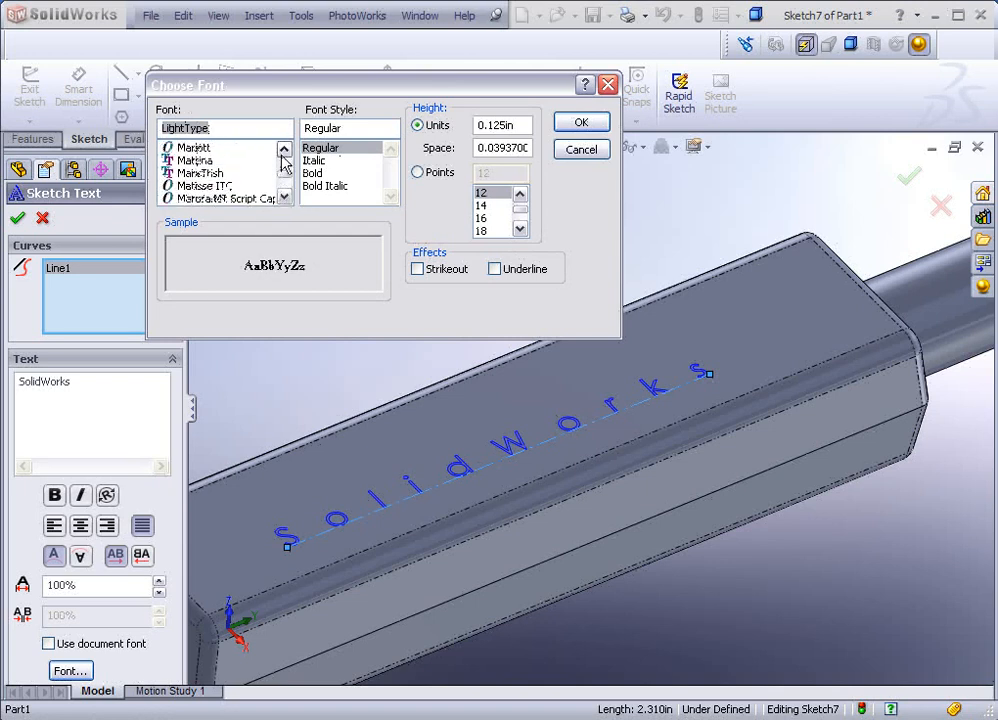
click(283, 150)
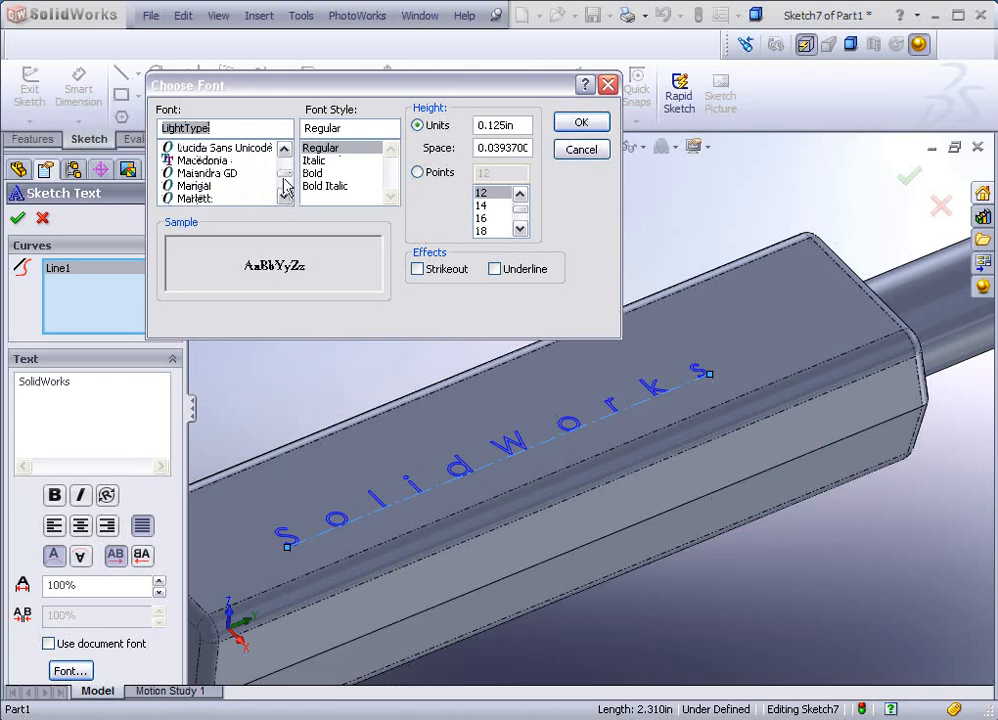
scroll(285, 185, up, 10)
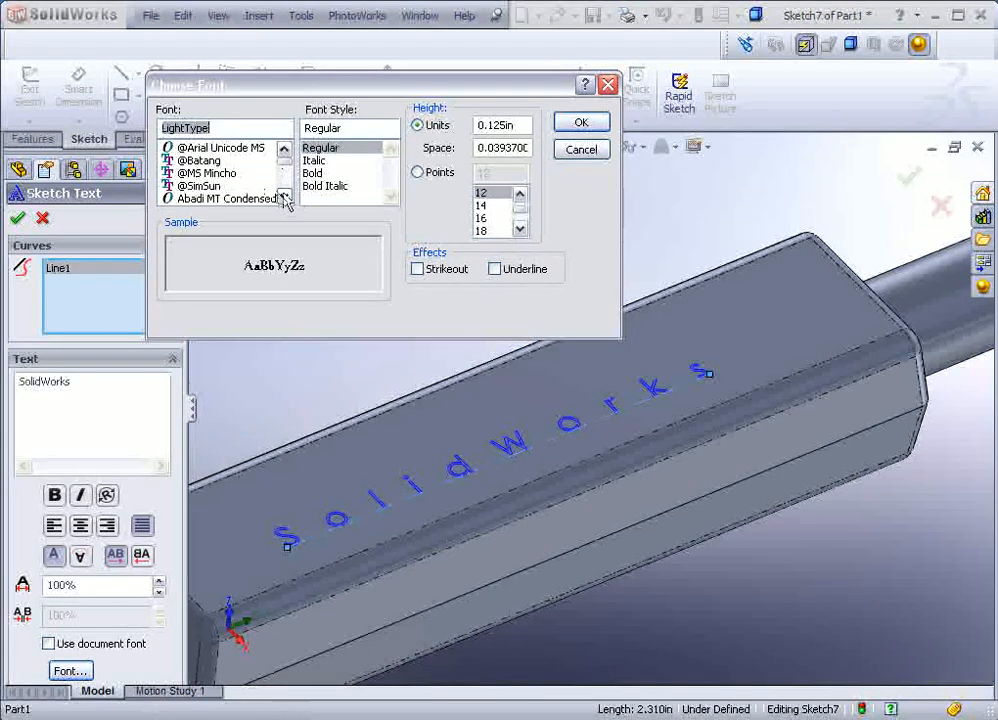
click(284, 197)
click(284, 197)
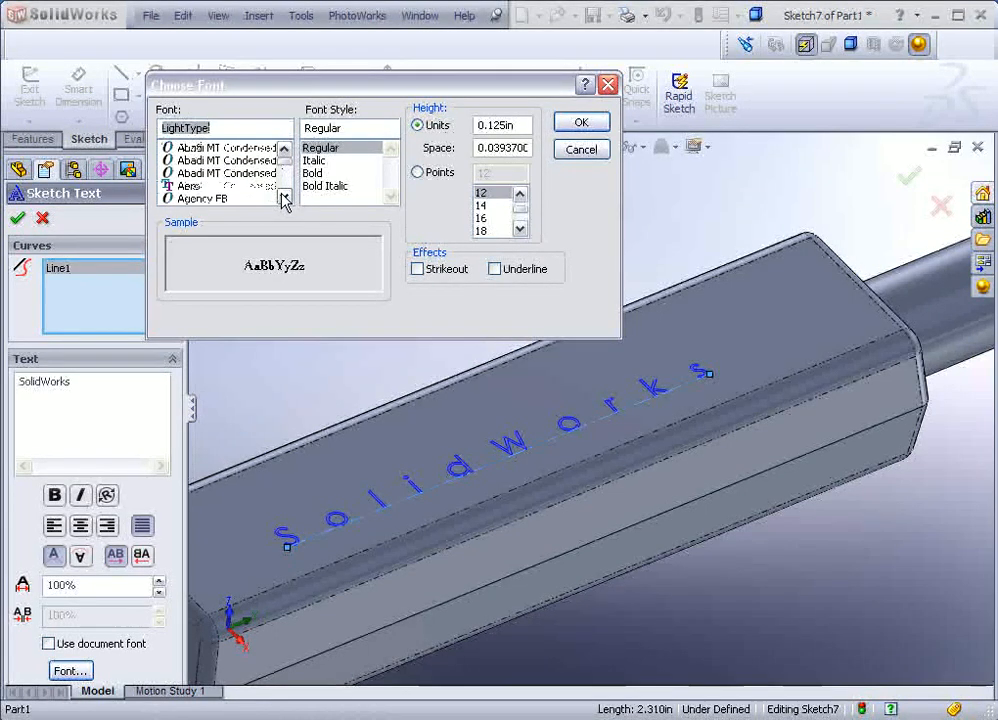
click(240, 186)
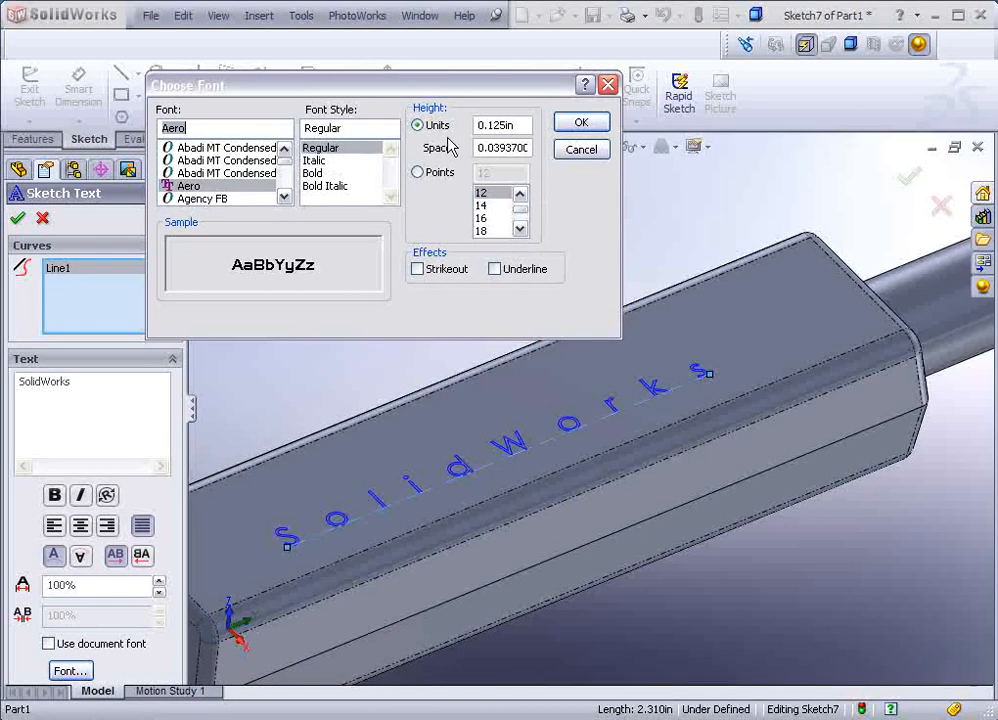
Step: Apply Aero Italic at 36 points to the 'SolidWorks' lettering
click(311, 161)
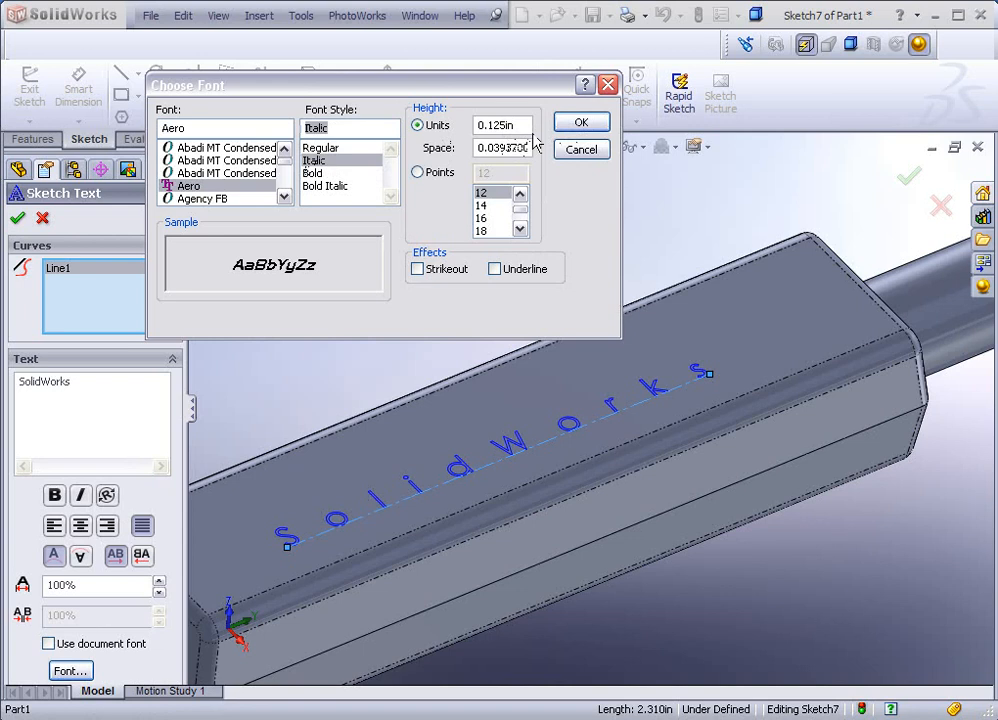
click(418, 172)
click(520, 229)
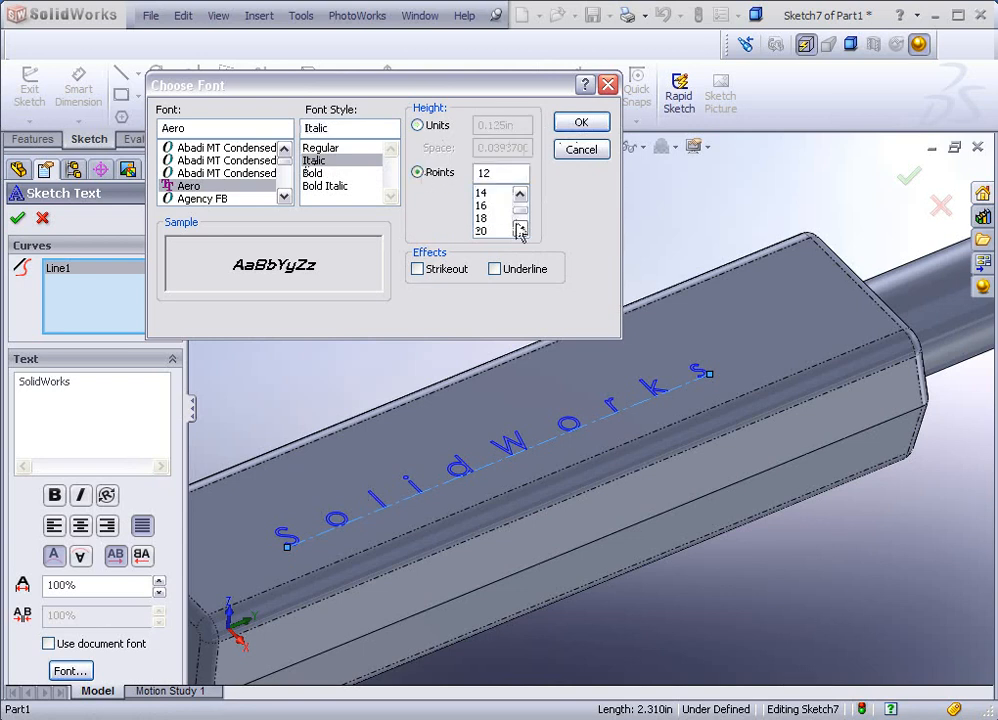
click(520, 229)
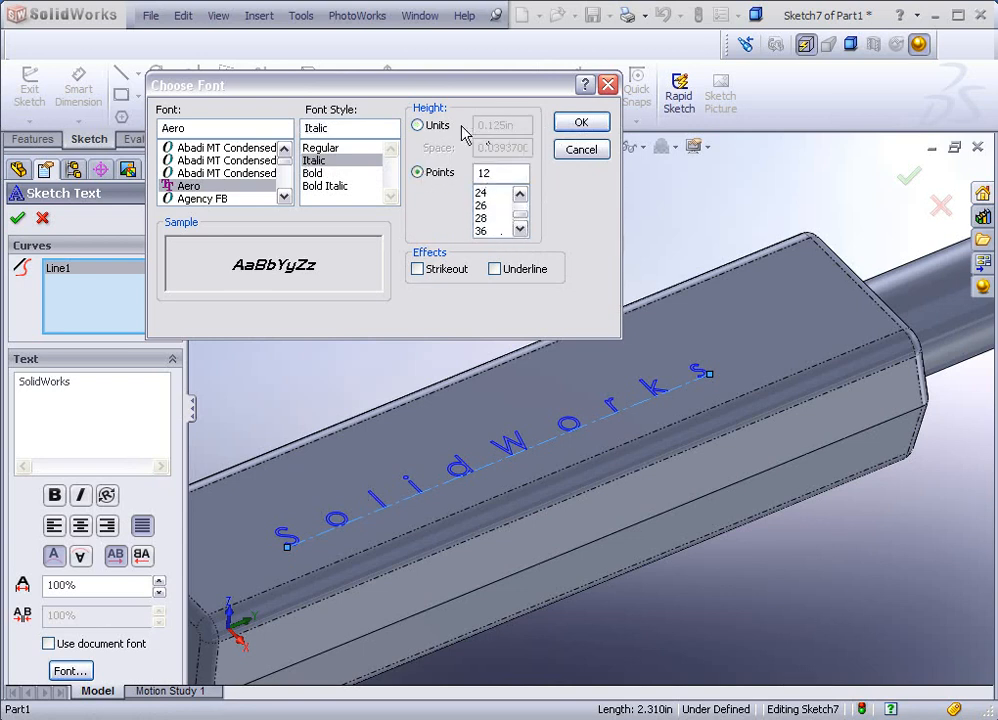
click(482, 230)
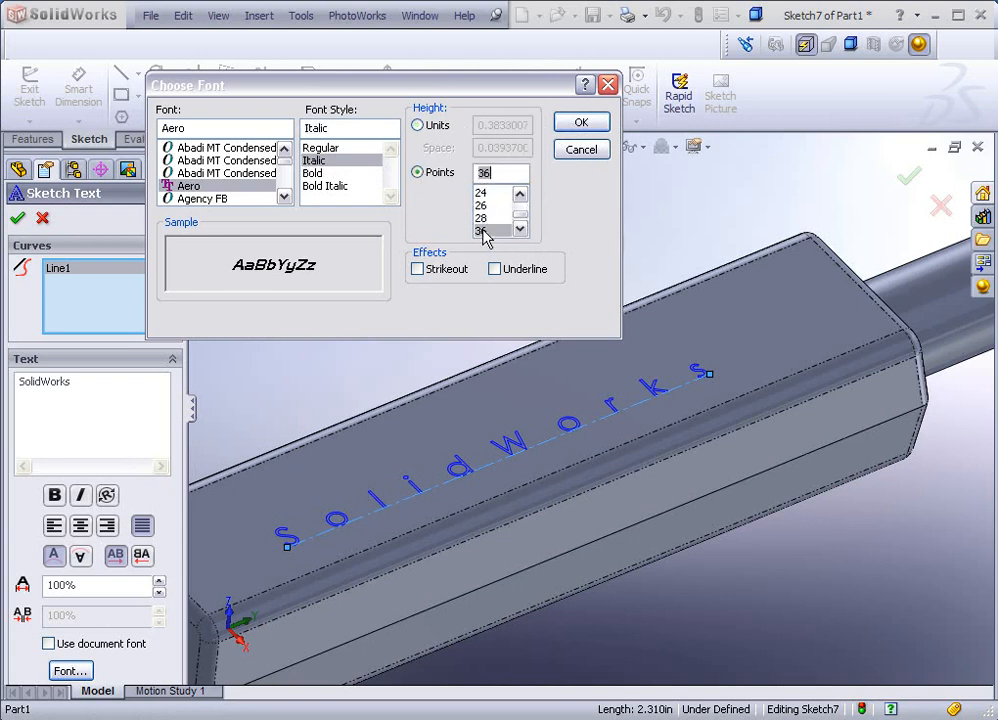
click(577, 124)
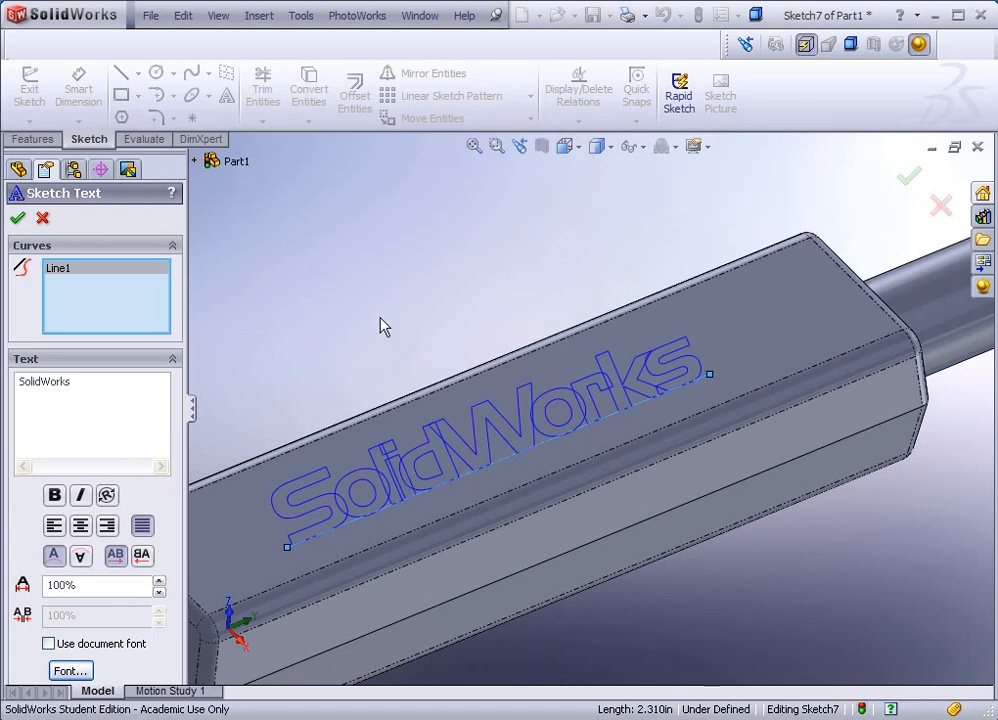
Step: Reduce the lettering to 24 points, keeping it attached to the handle line
click(712, 380)
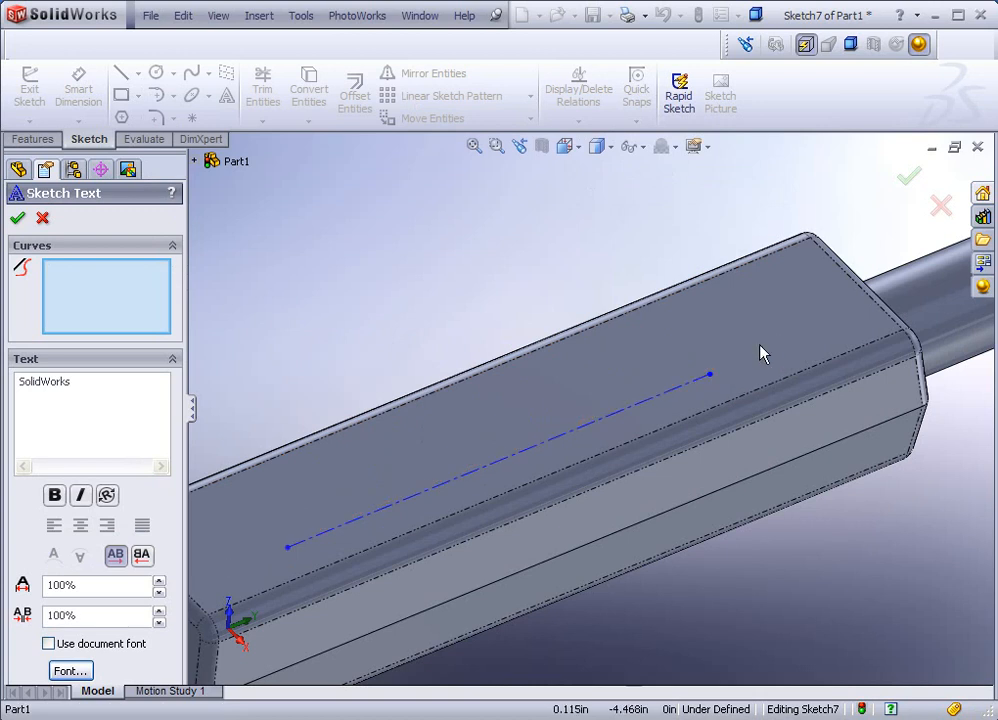
click(421, 494)
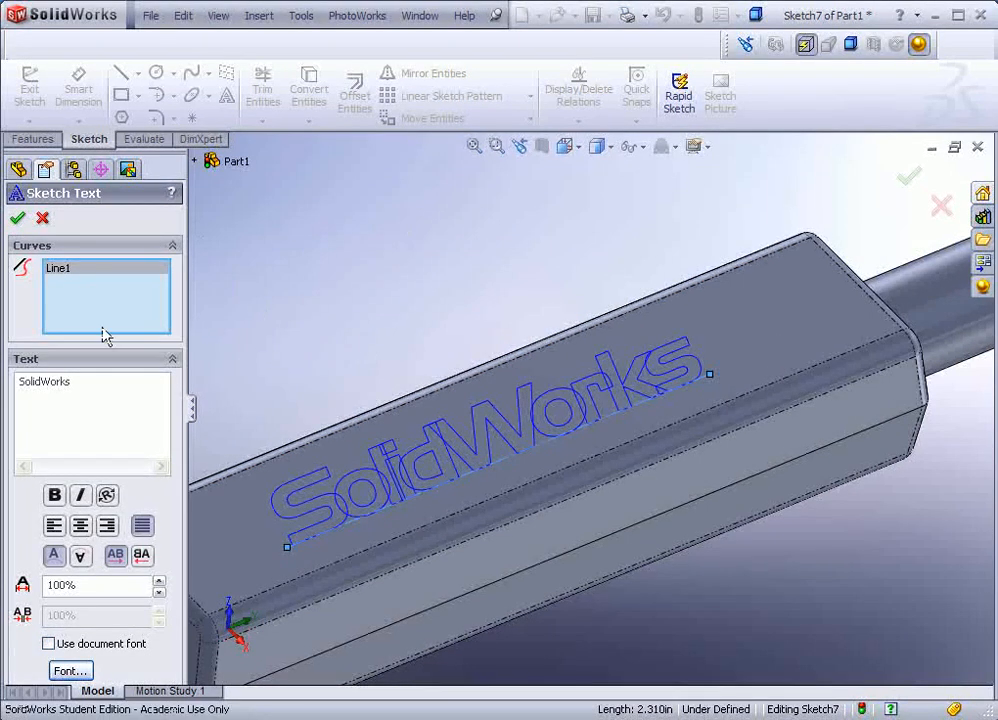
click(69, 669)
double_click(635, 350)
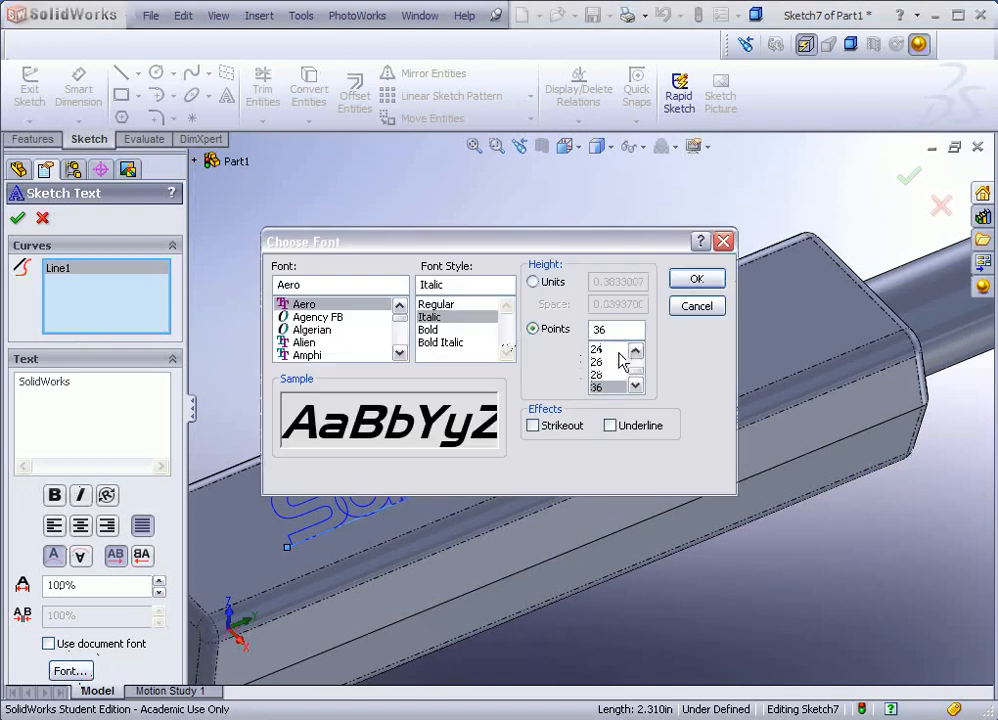
click(596, 348)
click(684, 284)
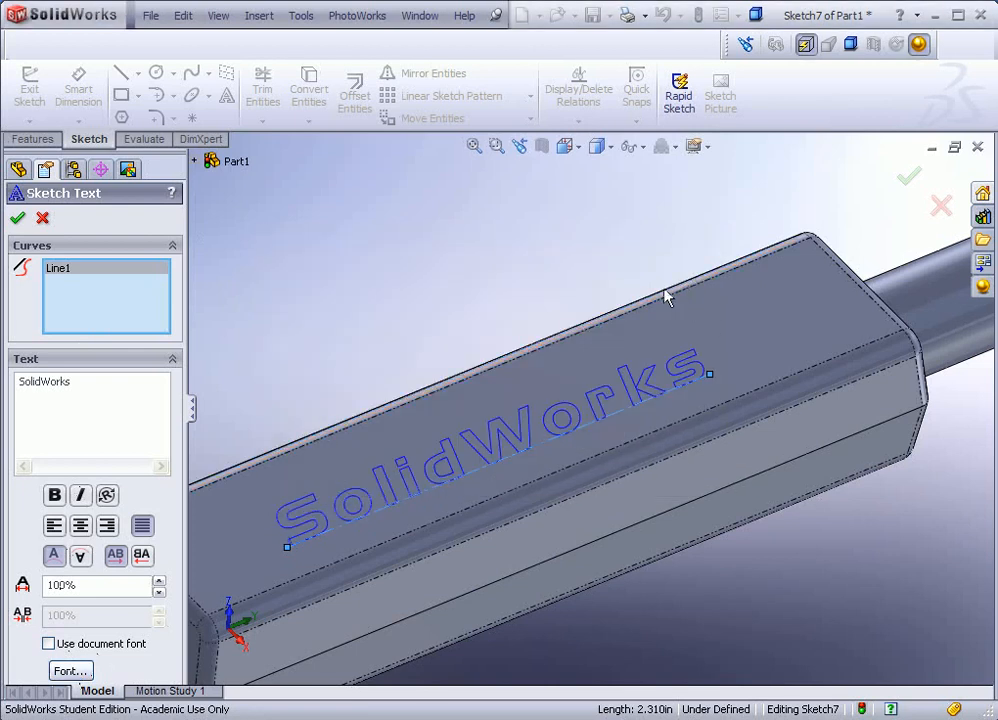
Step: Accept the lettering sketch and orbit to view it across the handle top
click(16, 219)
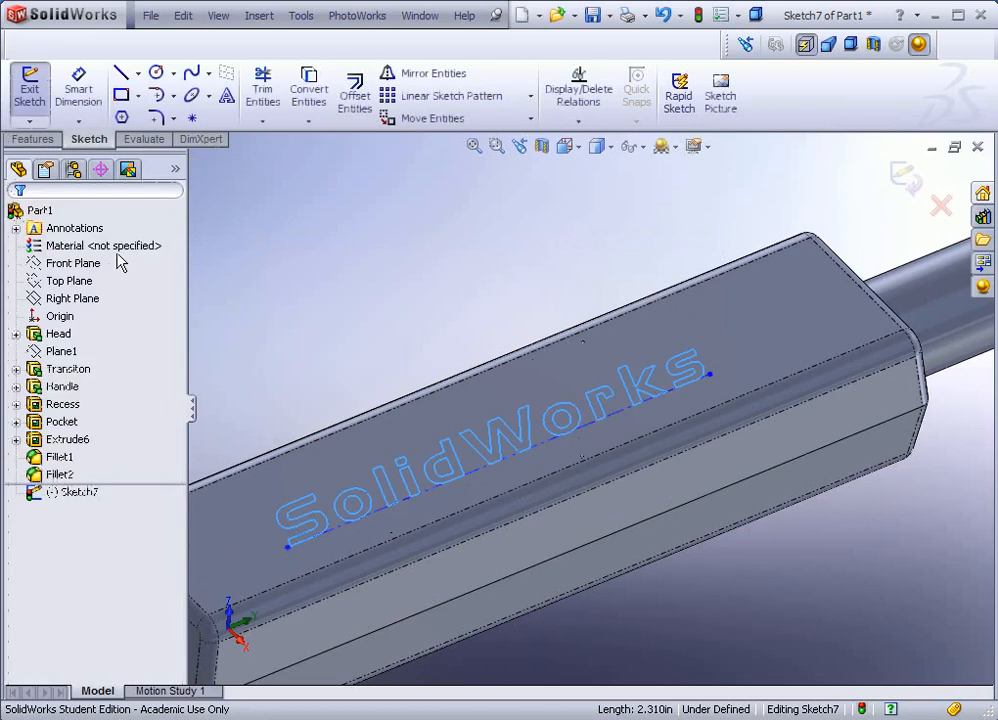
mouse_move(263, 281)
middle_down()
mouse_move(274, 274)
mouse_move(290, 292)
mouse_move(276, 265)
mouse_move(292, 276)
middle_up()
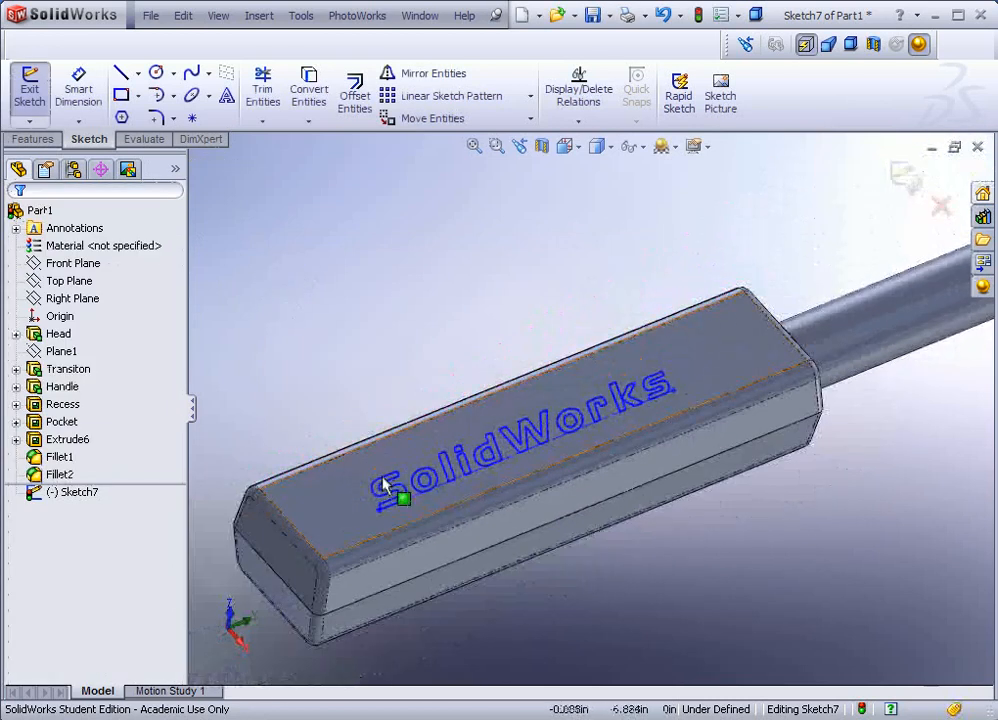
click(40, 139)
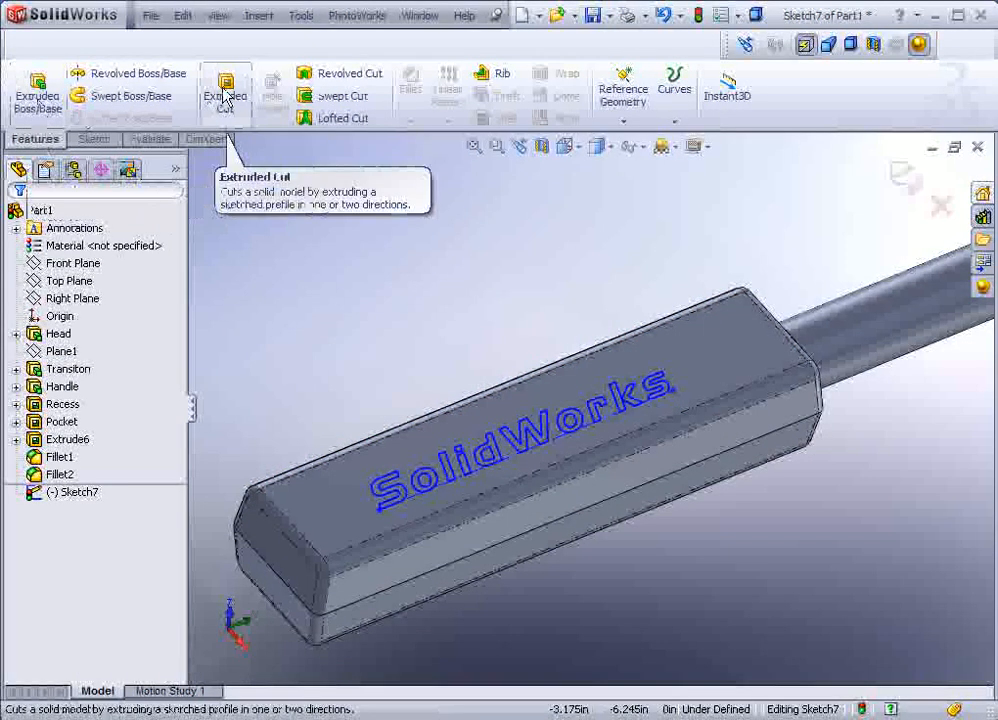
Step: Cut the lettering a shallow blind depth into the handle top, then inspect the wrench
click(225, 94)
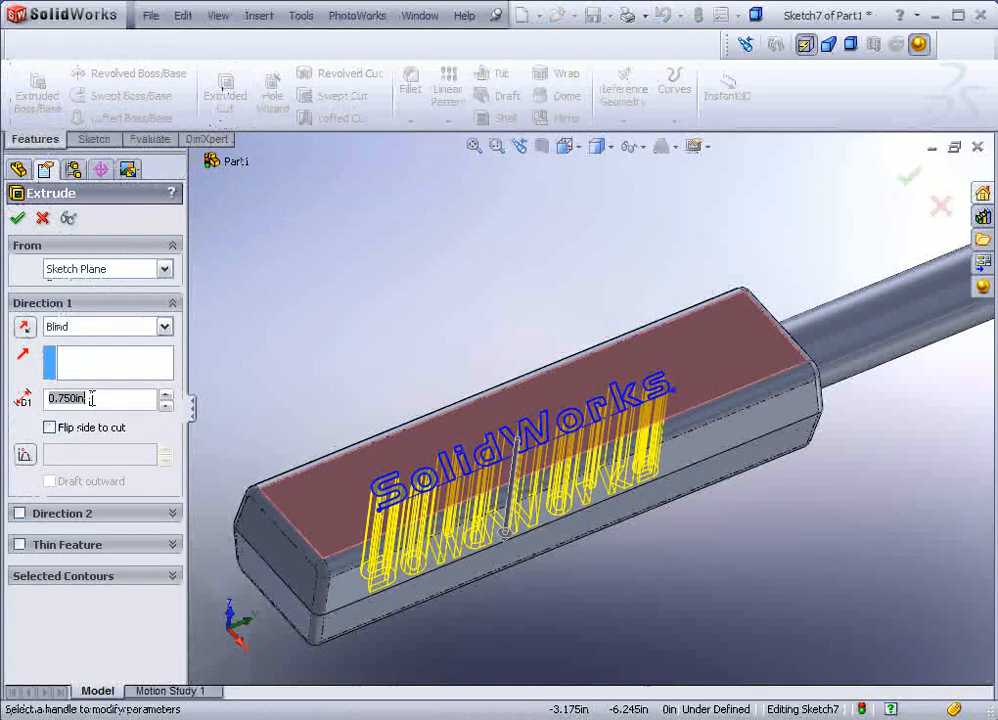
text(.03)
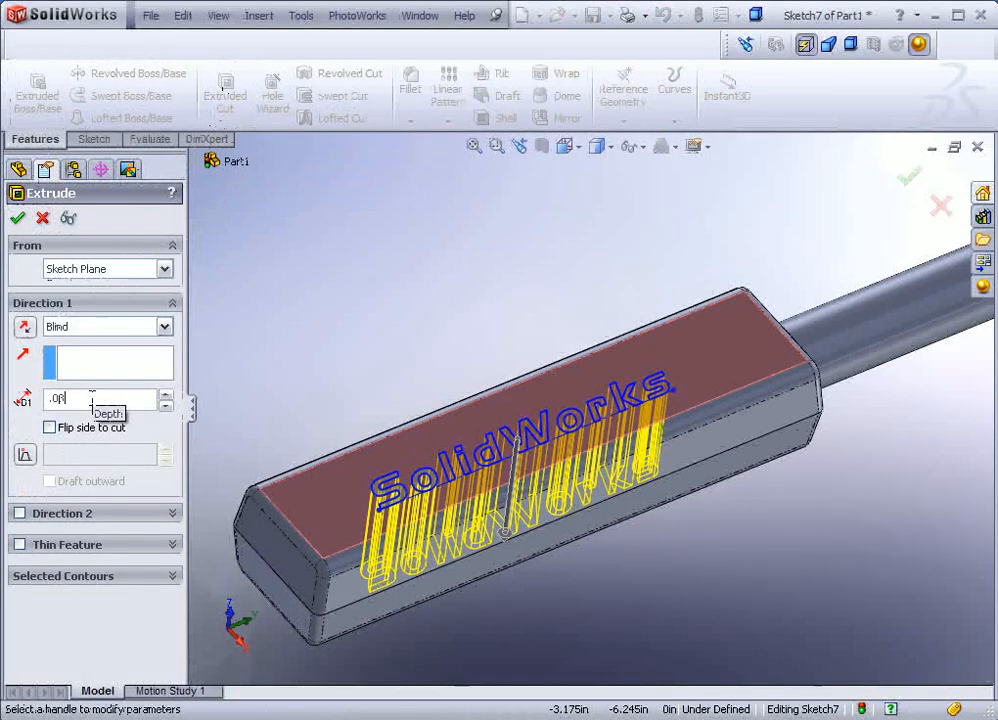
click(16, 217)
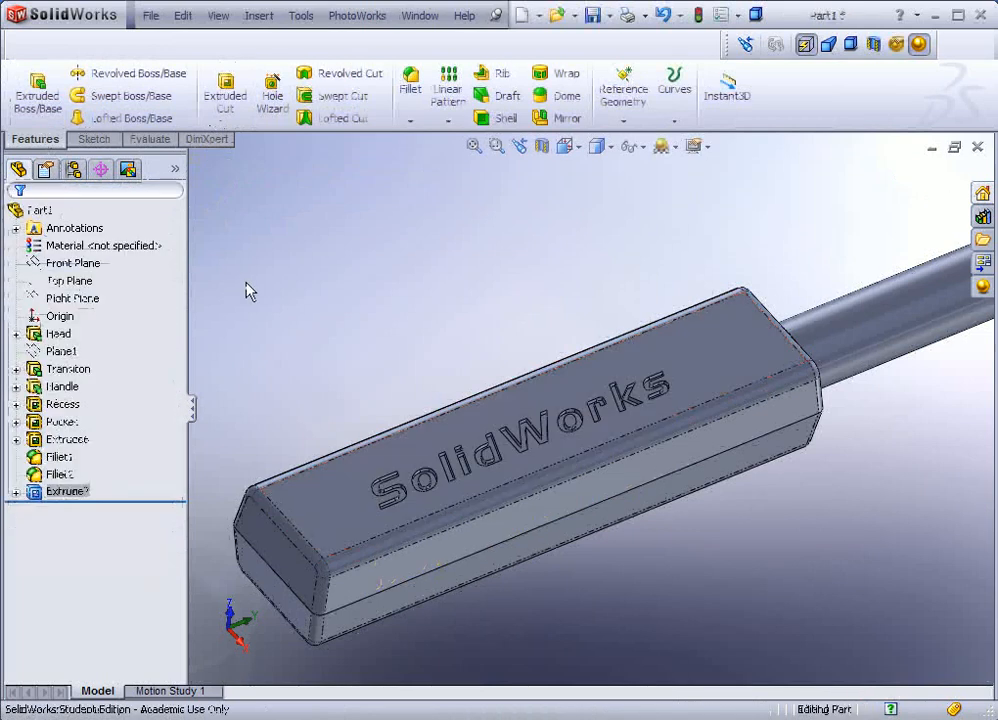
middle_drag(374, 334, 440, 362)
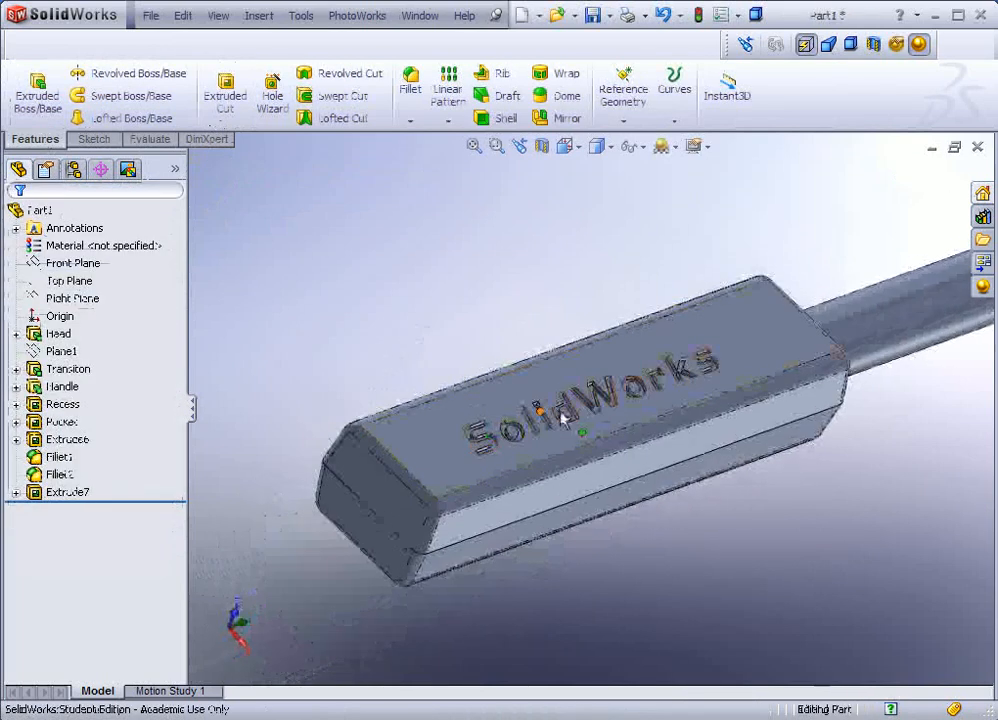
scroll(563, 415, down, 7)
scroll(563, 415, up, 10)
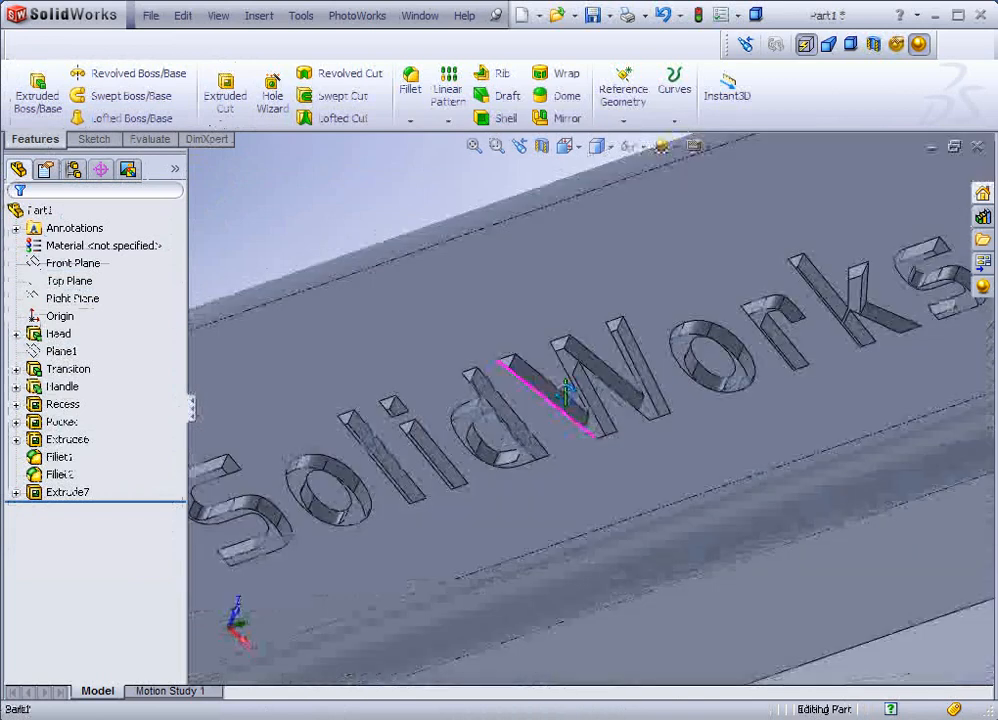
scroll(590, 403, up, 6)
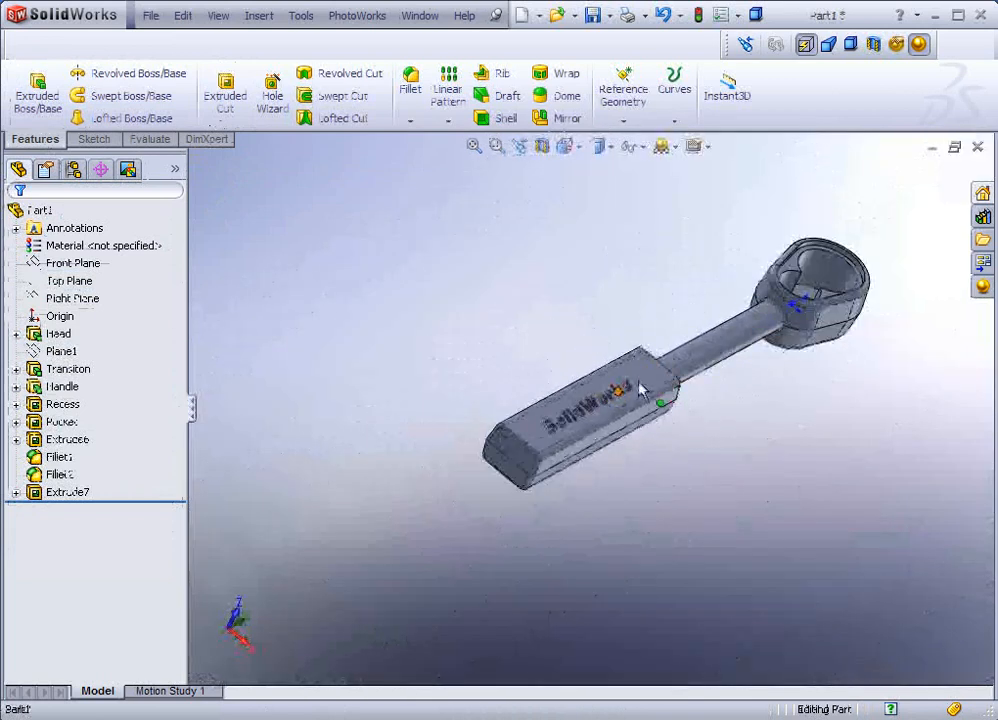
scroll(829, 285, down, 2)
middle_drag(718, 400, 650, 300)
middle_drag(628, 472, 586, 300)
mouse_move(543, 450)
middle_down()
mouse_move(565, 380)
mouse_move(530, 470)
mouse_move(547, 467)
mouse_move(530, 452)
mouse_move(532, 461)
middle_up()
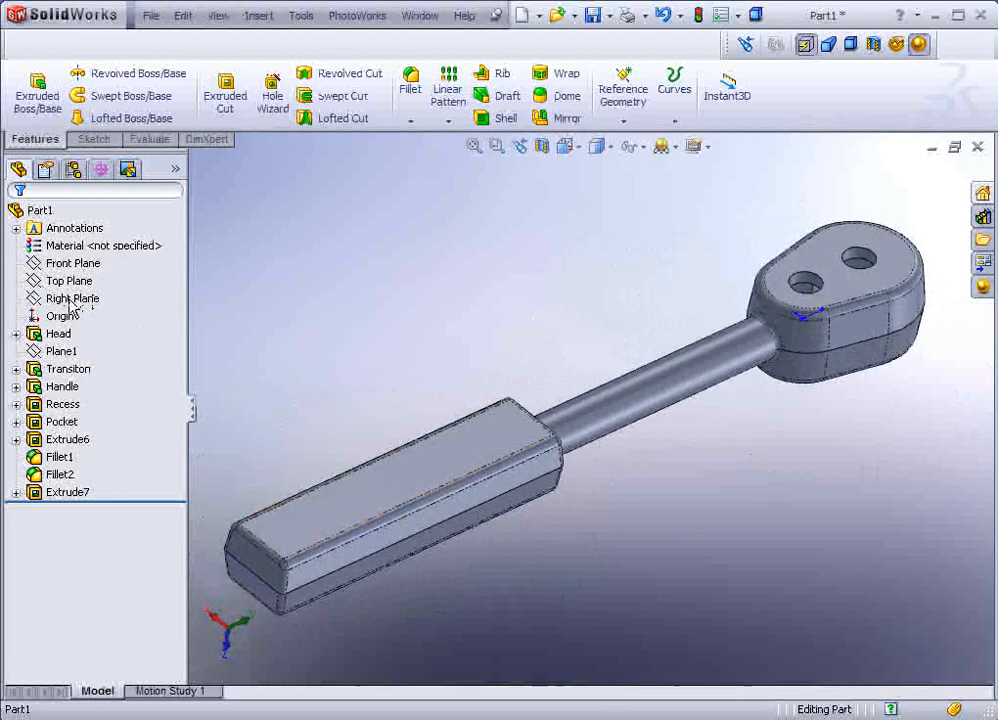
Step: Sketch a small corner rectangle on the handle top near the shaft end
click(492, 436)
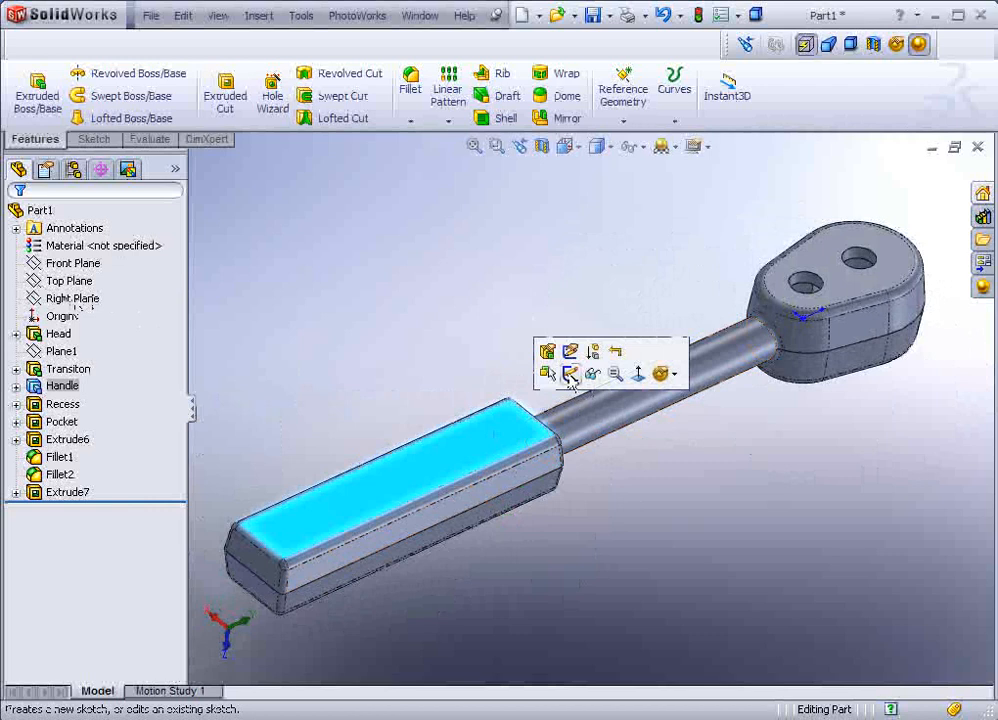
click(570, 375)
scroll(508, 412, down, 3)
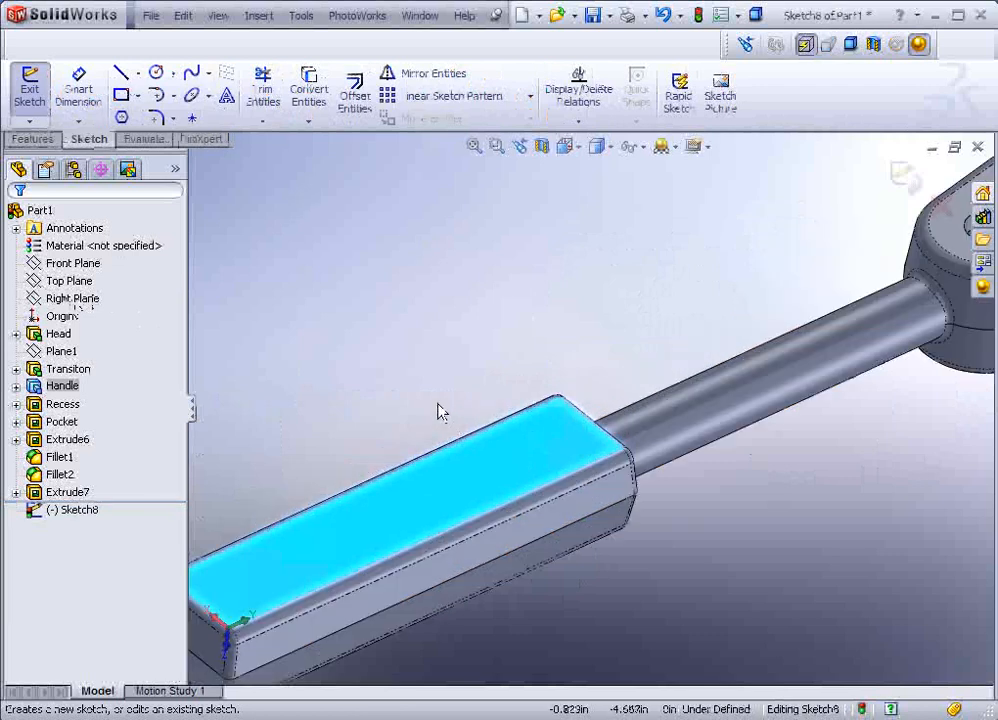
click(121, 96)
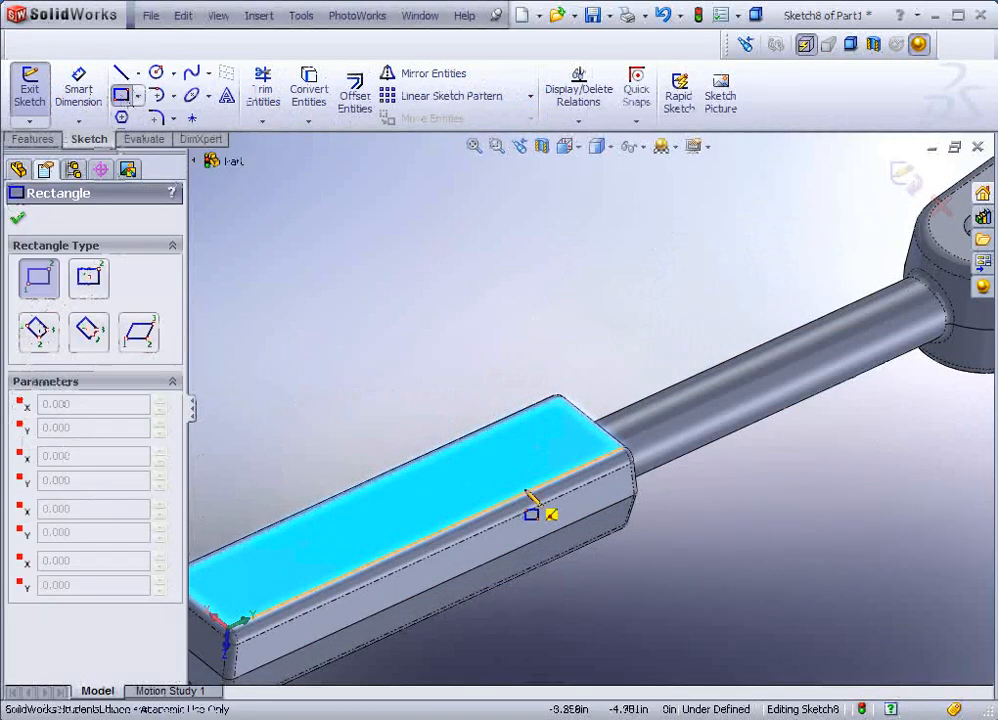
click(559, 421)
click(574, 456)
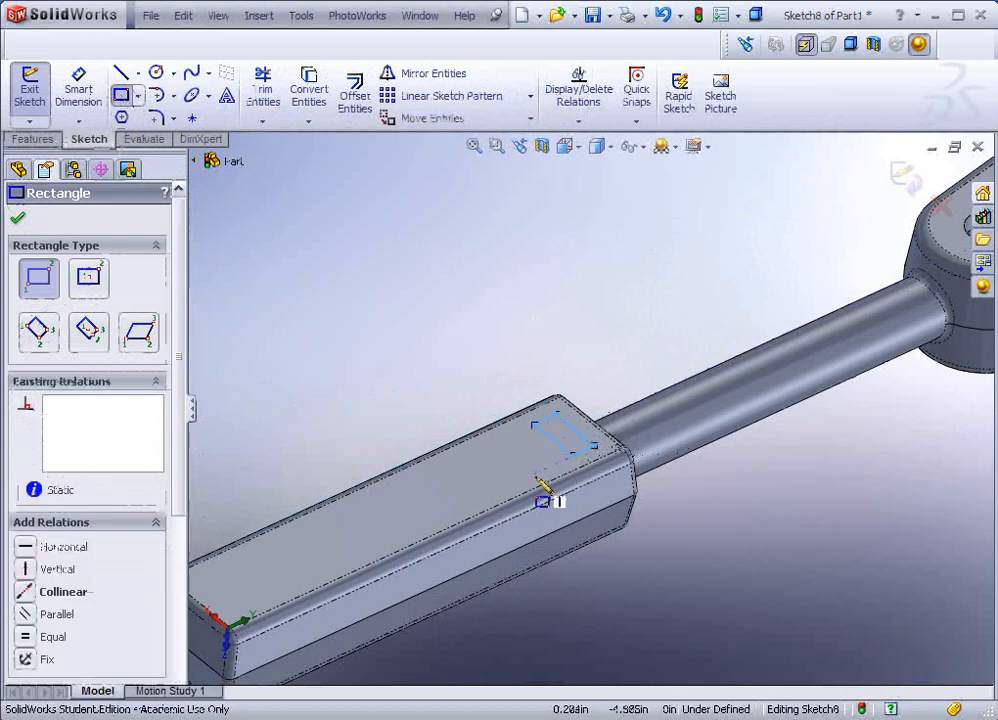
Step: Extrude the rectangle 0.030in into a raised pad
click(33, 139)
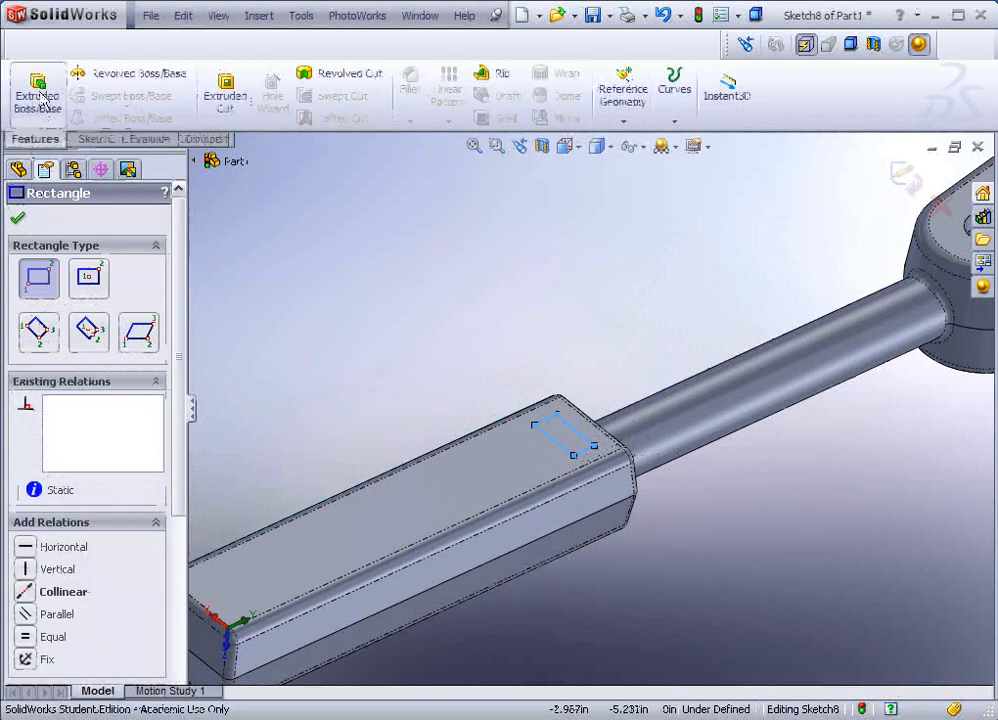
click(38, 95)
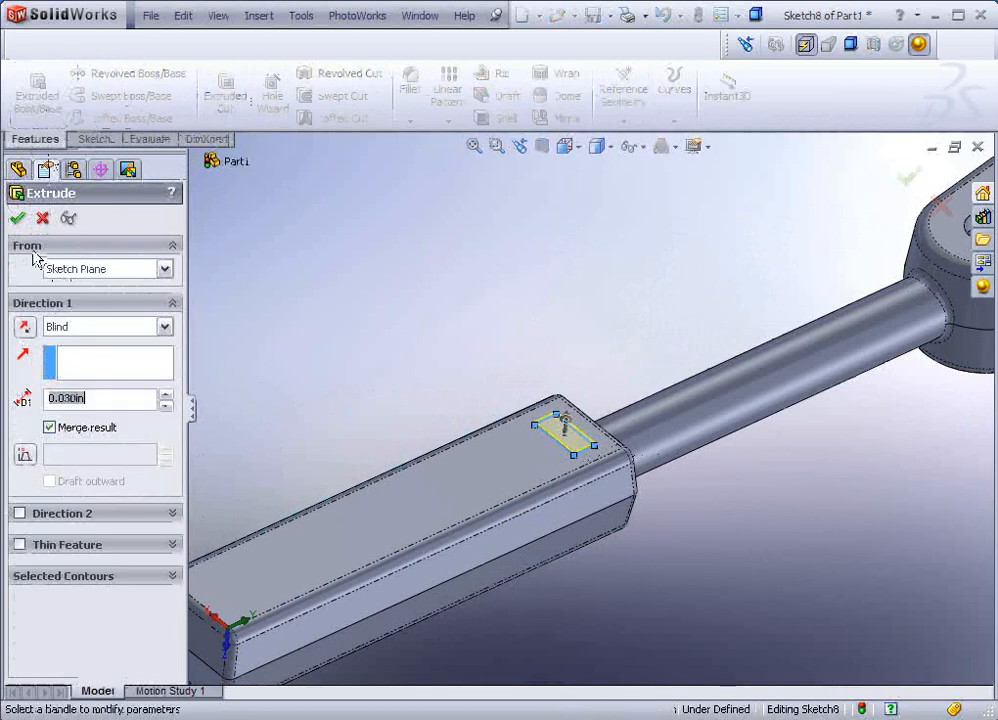
click(17, 218)
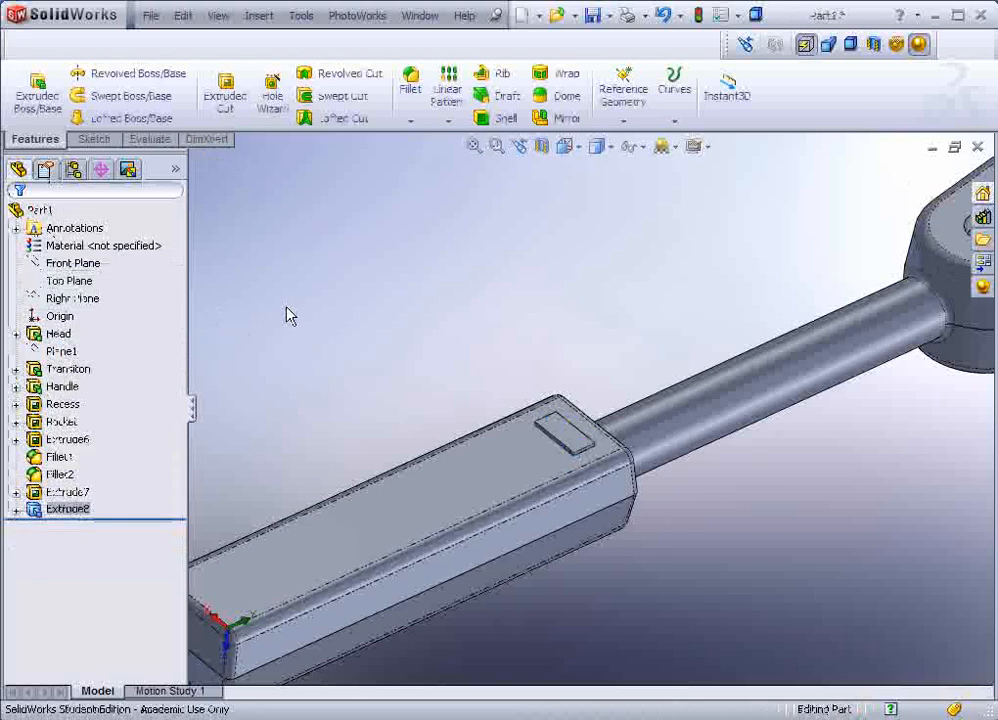
middle_drag(323, 363, 444, 409)
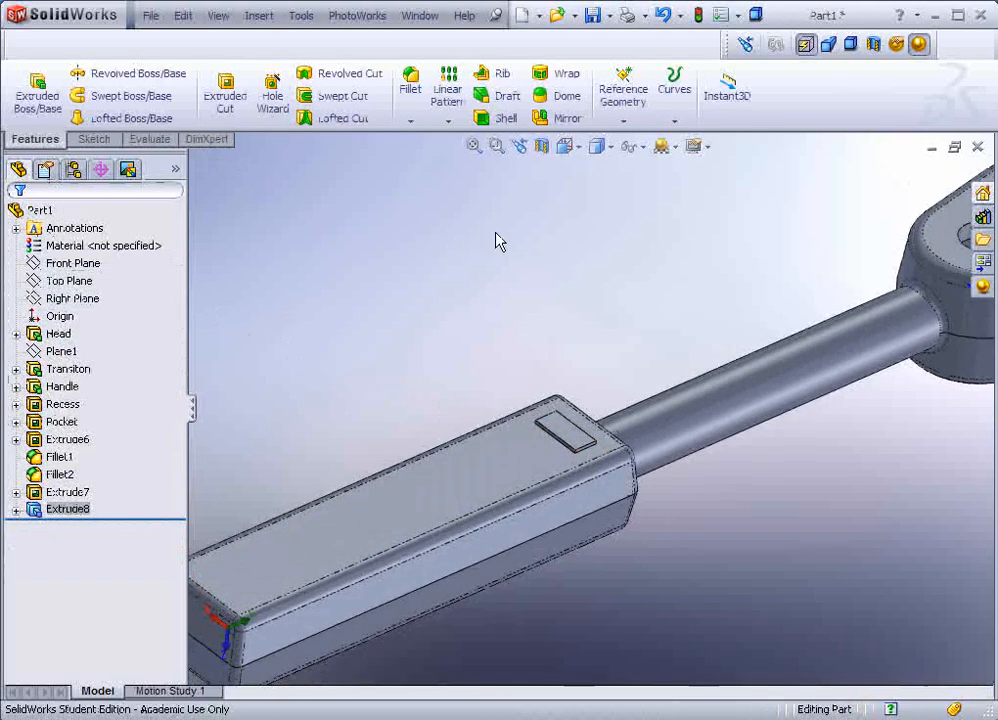
Step: Linear-pattern the pad along the handle's long edge: 12 instances at 0.300in spacing
click(449, 101)
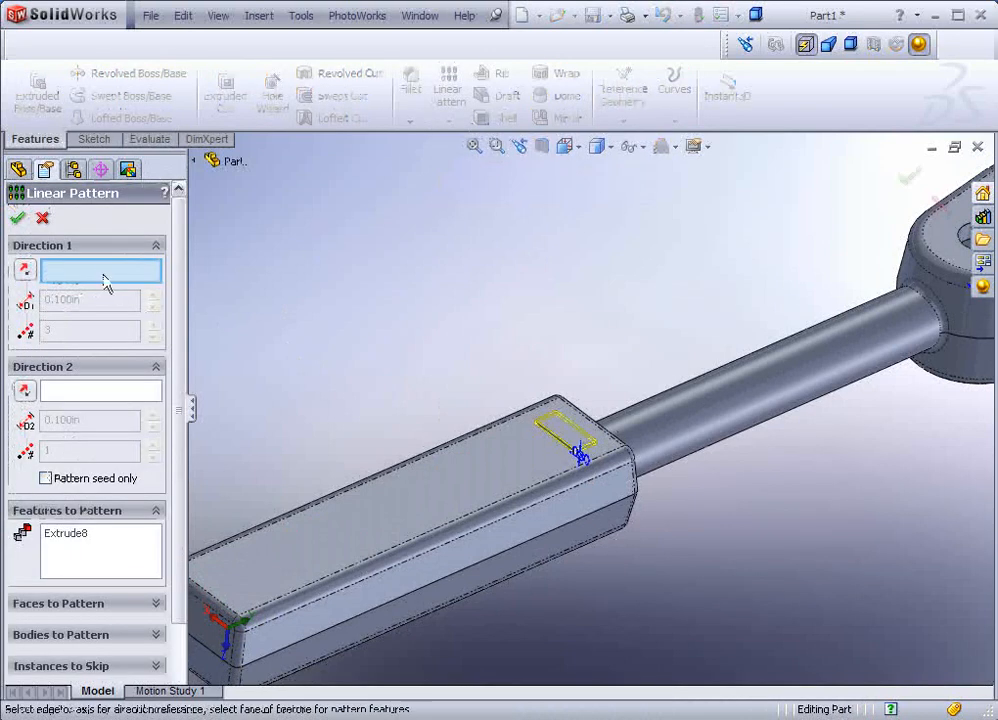
click(564, 496)
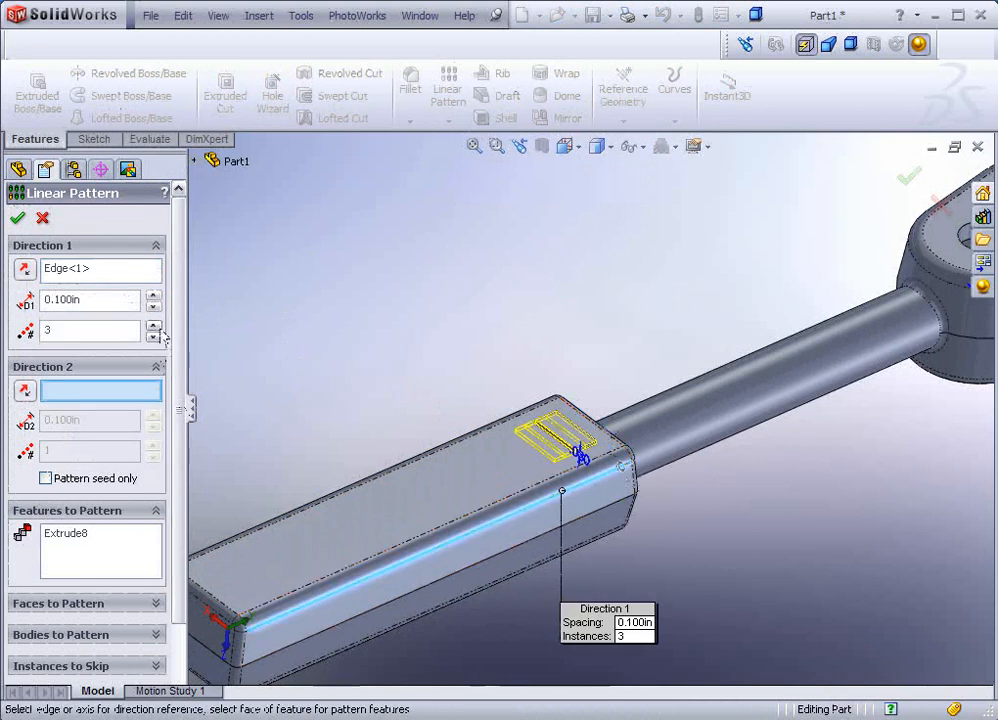
click(152, 298)
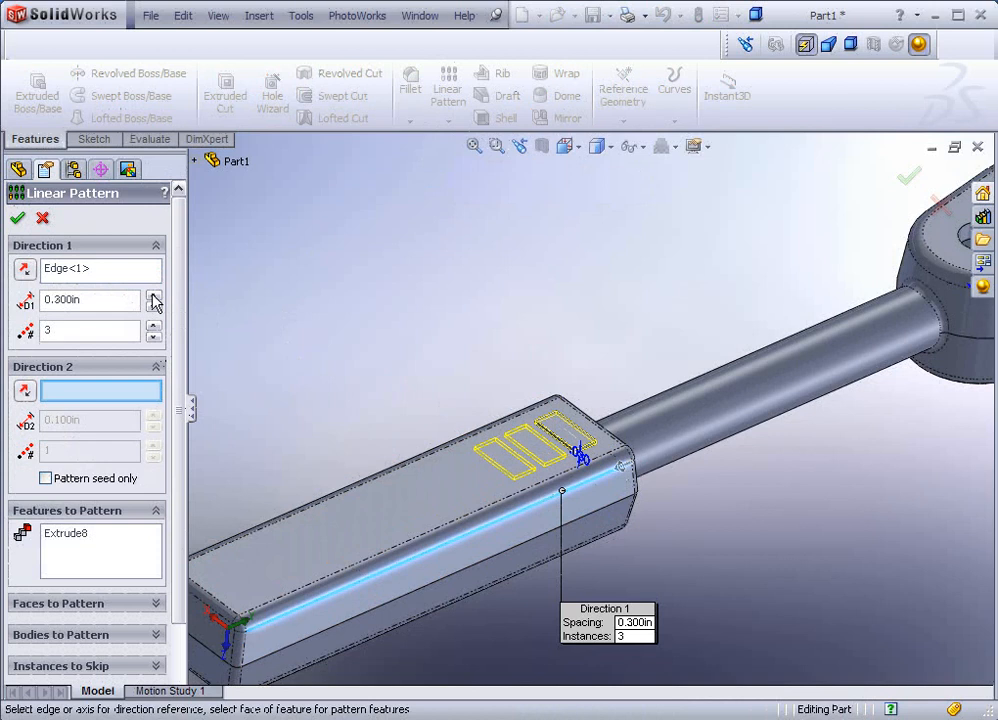
click(153, 326)
click(153, 326)
click(153, 326)
click(153, 326)
click(153, 326)
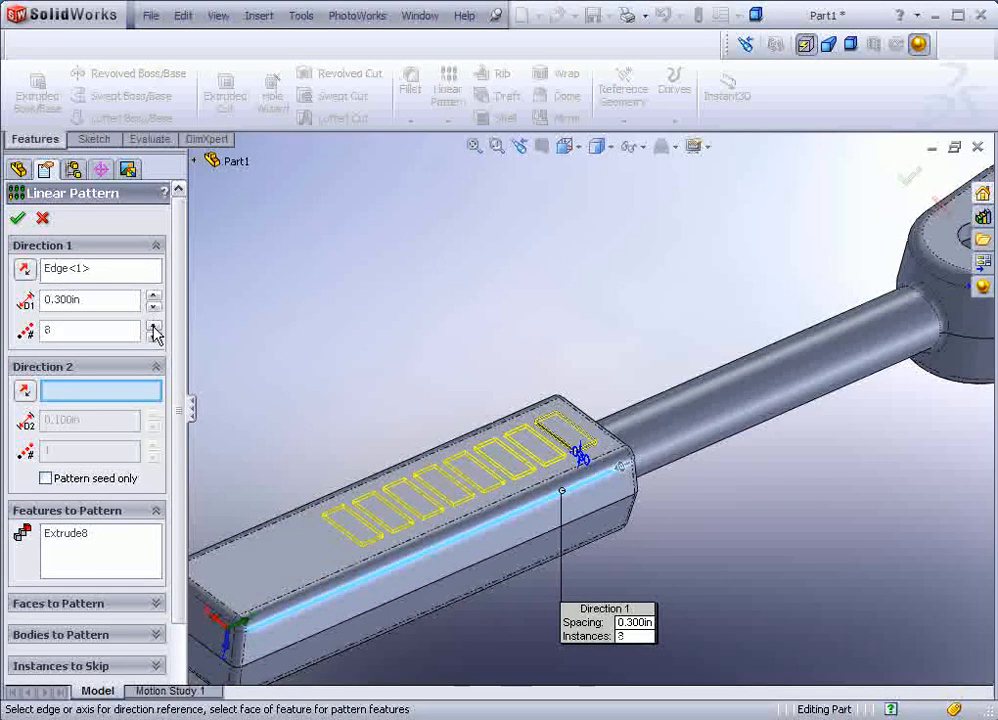
click(153, 326)
click(153, 326)
click(153, 326)
click(153, 326)
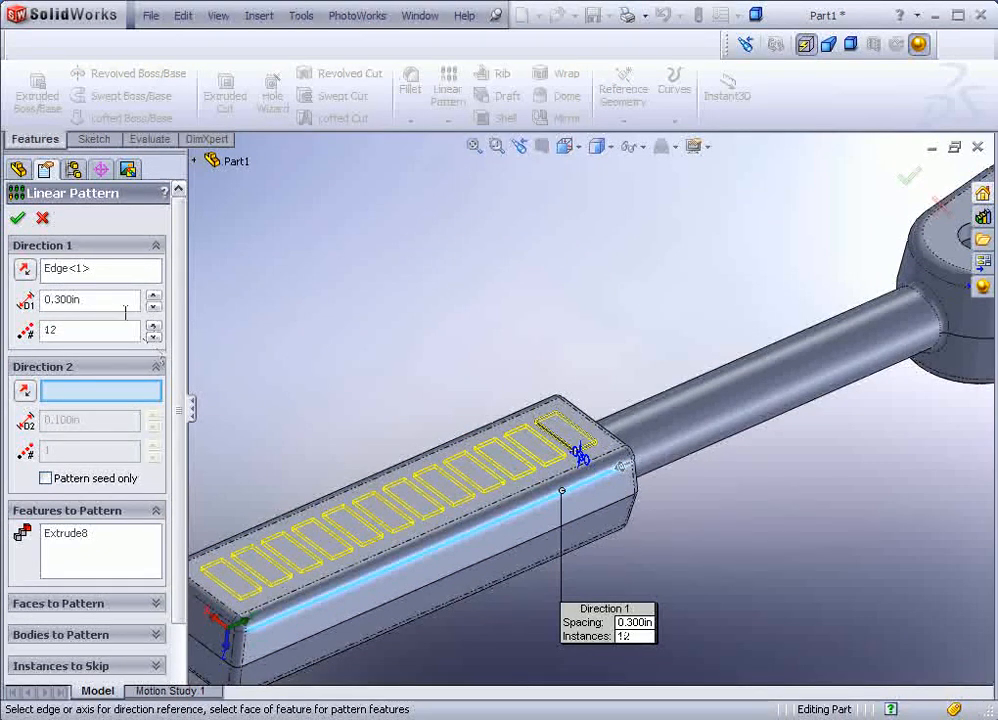
click(17, 219)
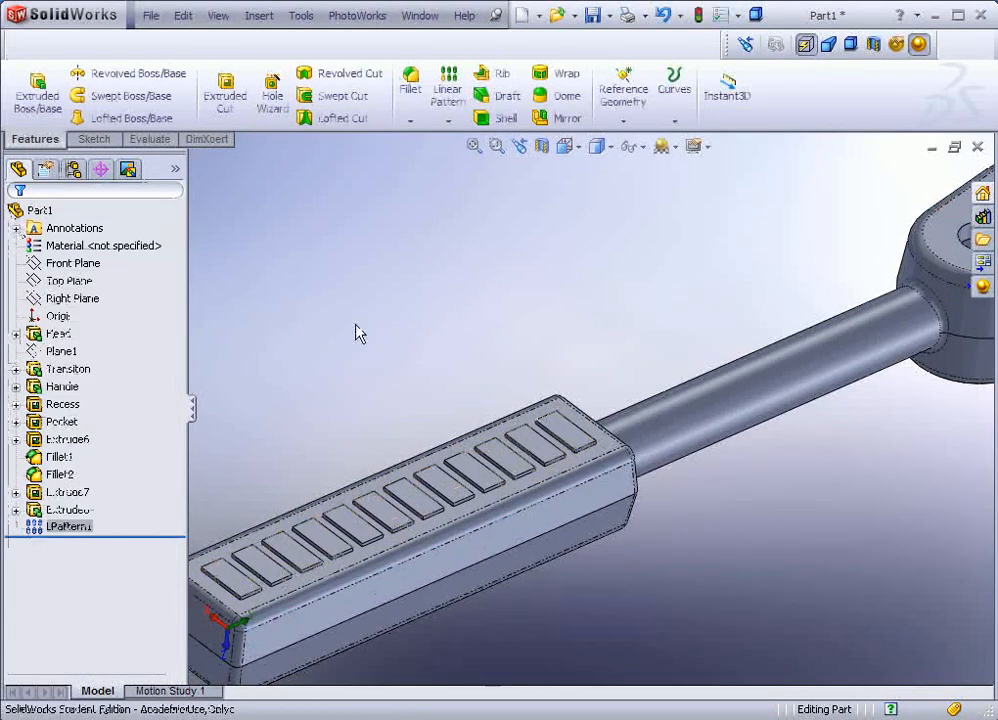
scroll(380, 340, up, 2)
middle_drag(401, 348, 537, 334)
scroll(715, 404, down, 3)
scroll(715, 404, up, 3)
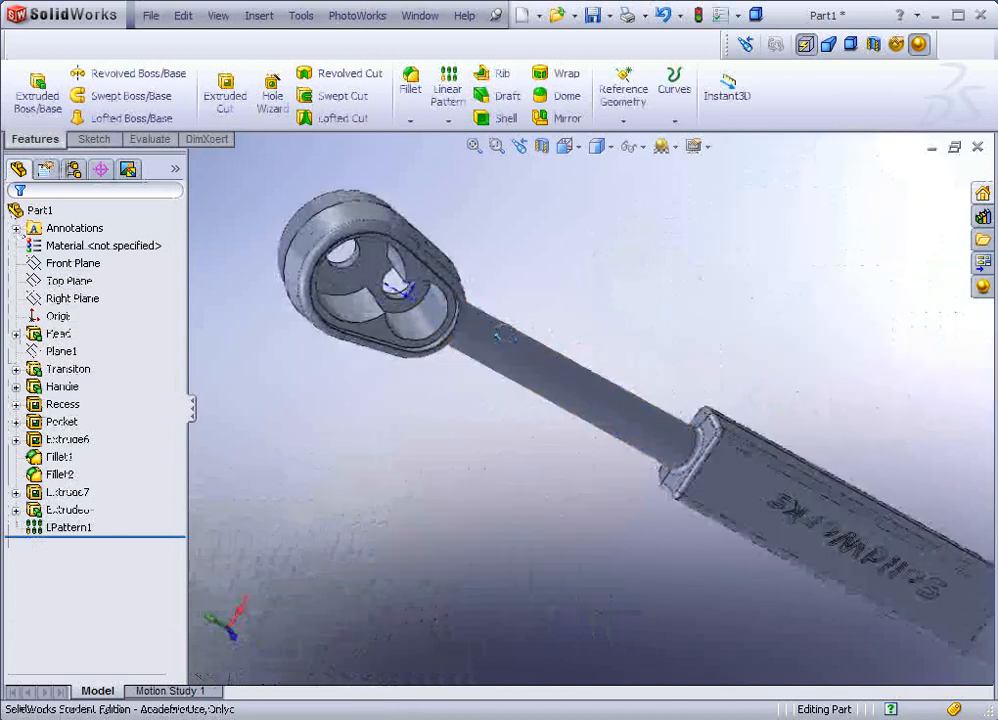